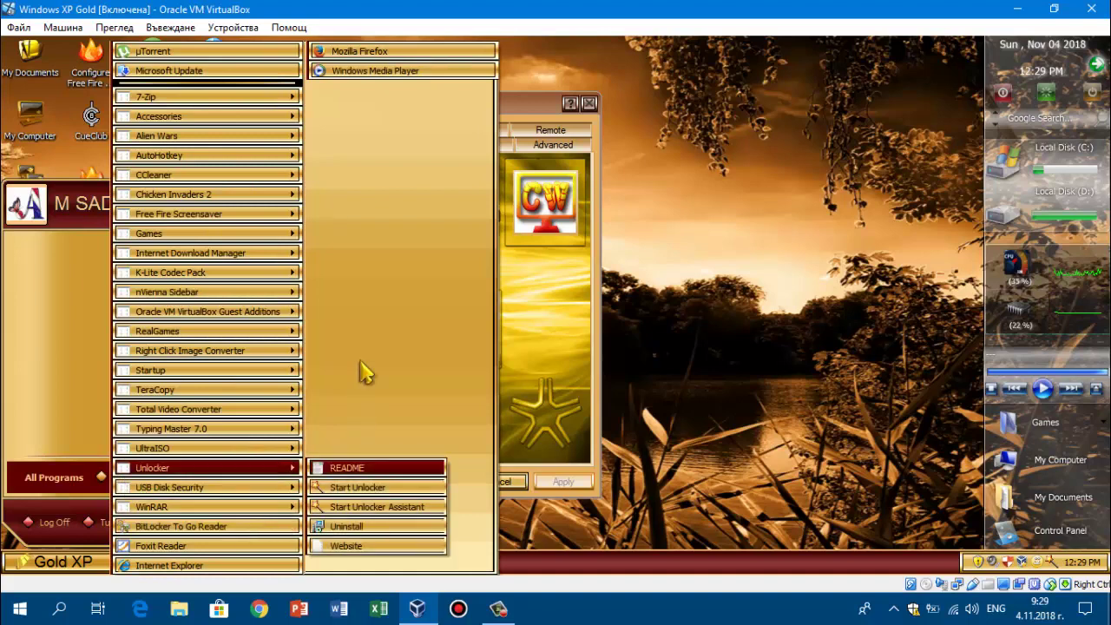
Dismiss the open program list and review the computer name, hardware and general information in System Properties
mouse_move(256, 116)
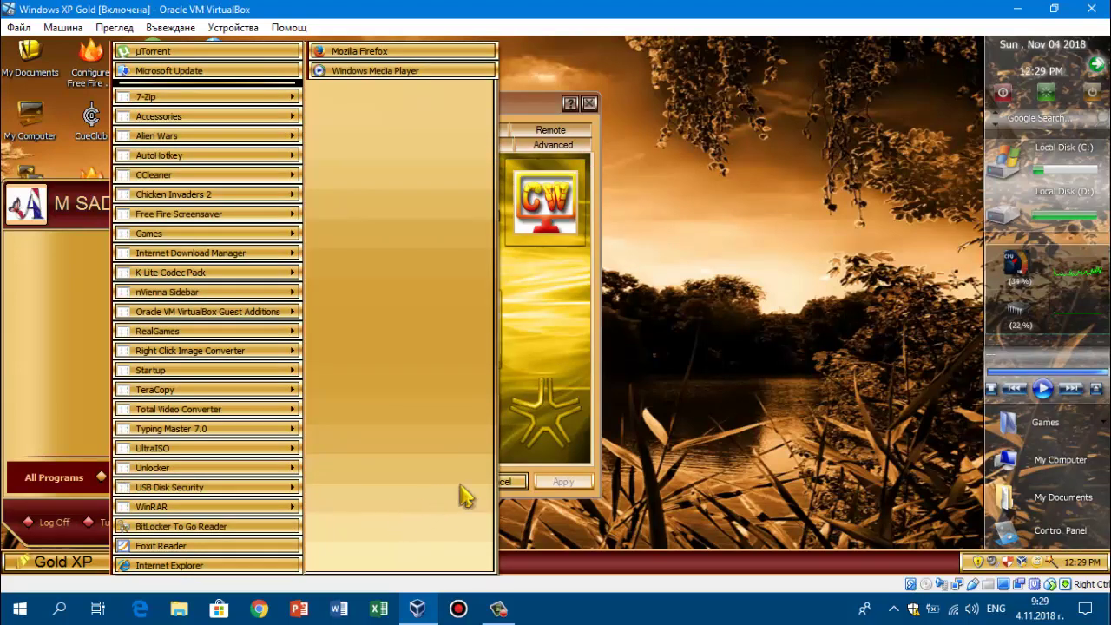
left_click(552, 369)
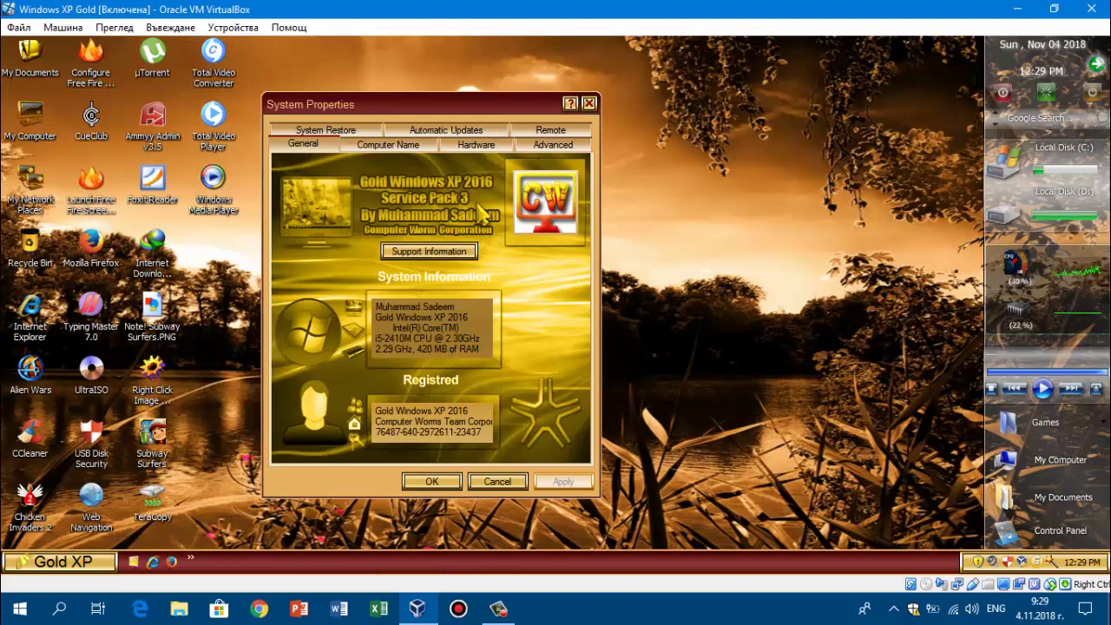
left_click_drag(456, 106, 531, 102)
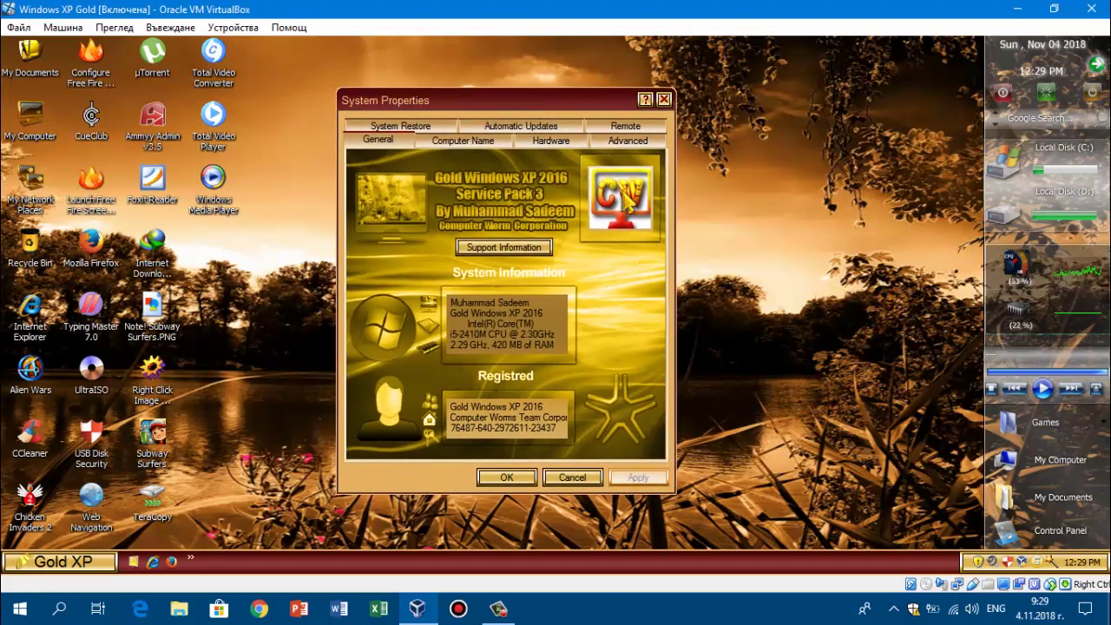
left_click(476, 142)
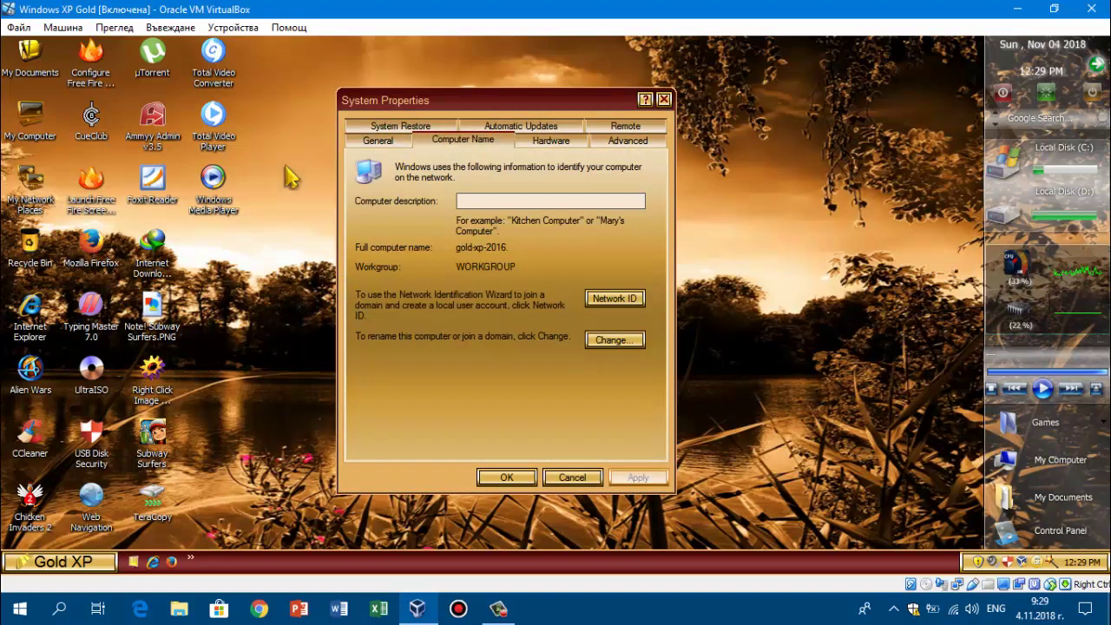
left_click(539, 144)
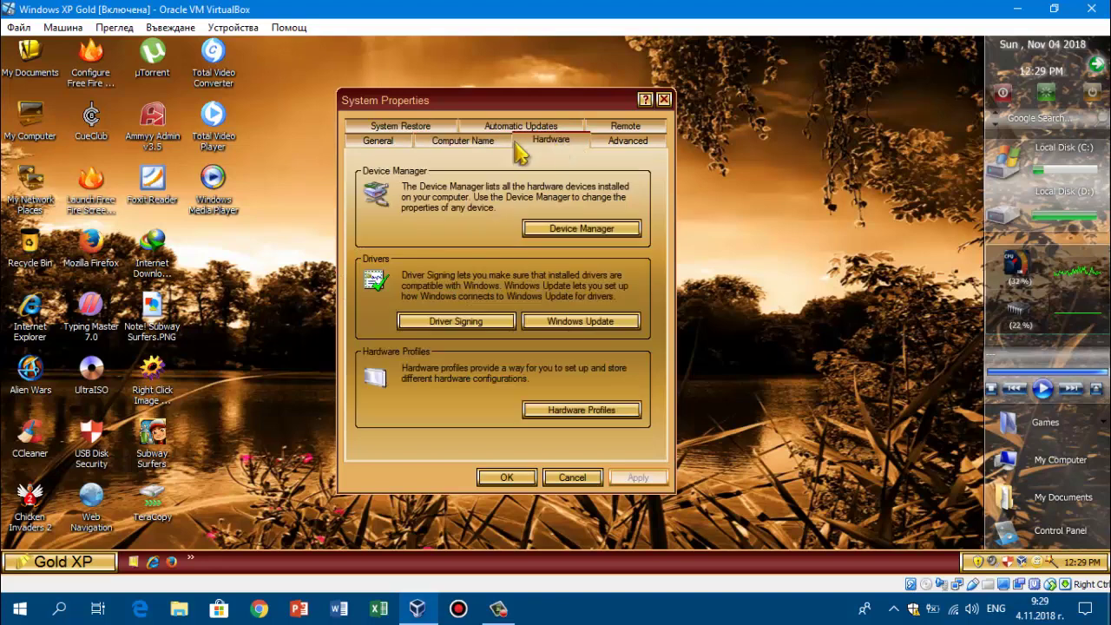
left_click(382, 140)
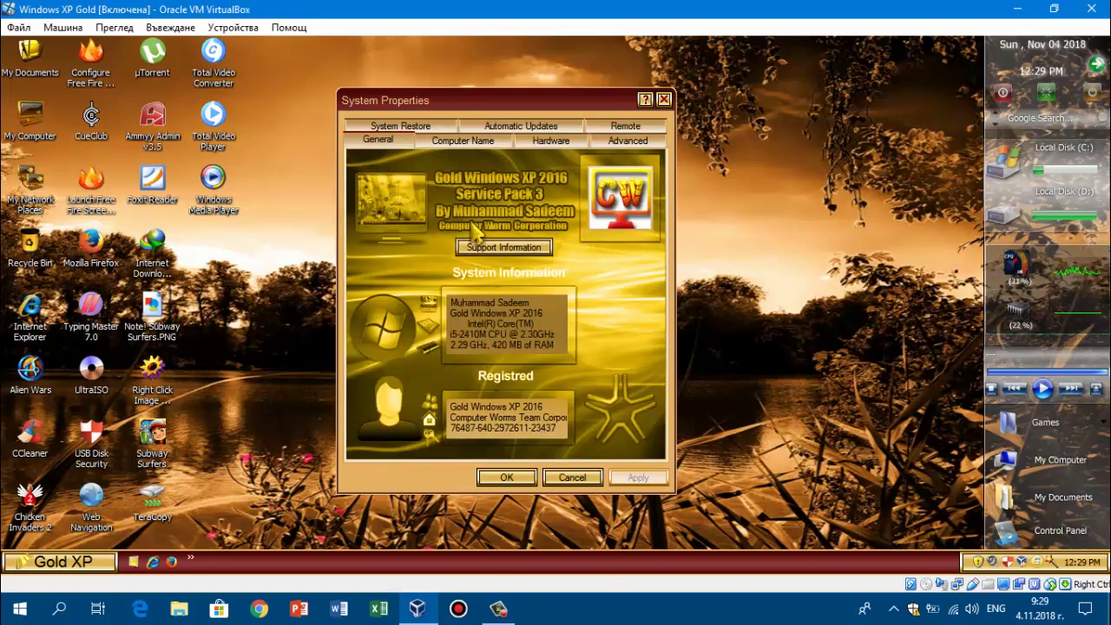
left_click_drag(432, 109, 245, 107)
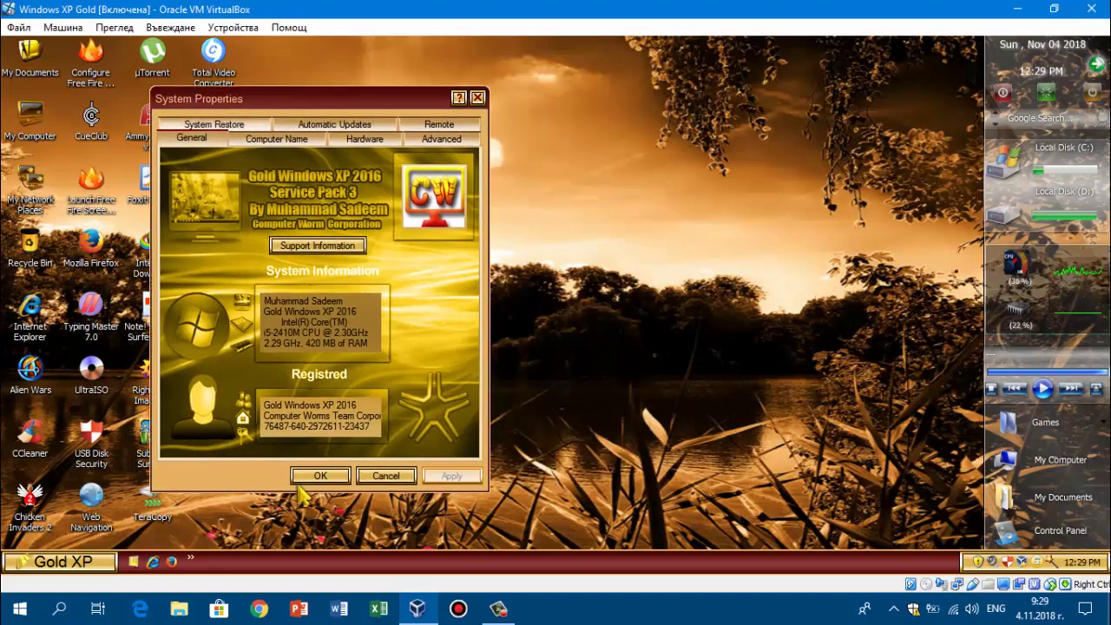
Open the taskbar properties, show the Start menu settings beside System Properties, and view the current Start menu
right_click(347, 563)
left_click(365, 546)
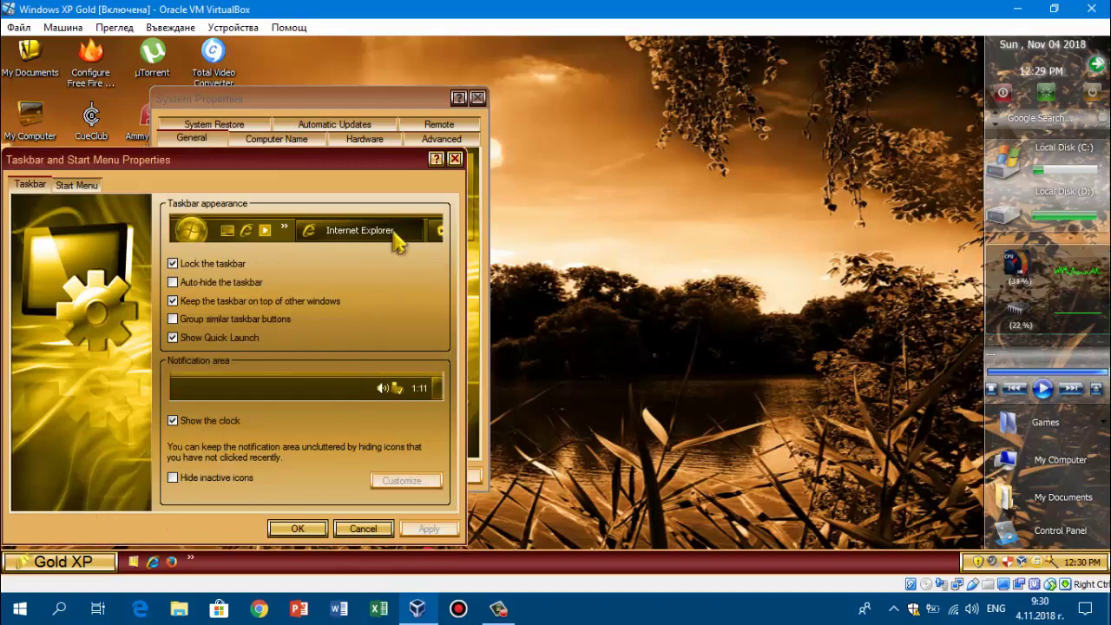
left_click(84, 189)
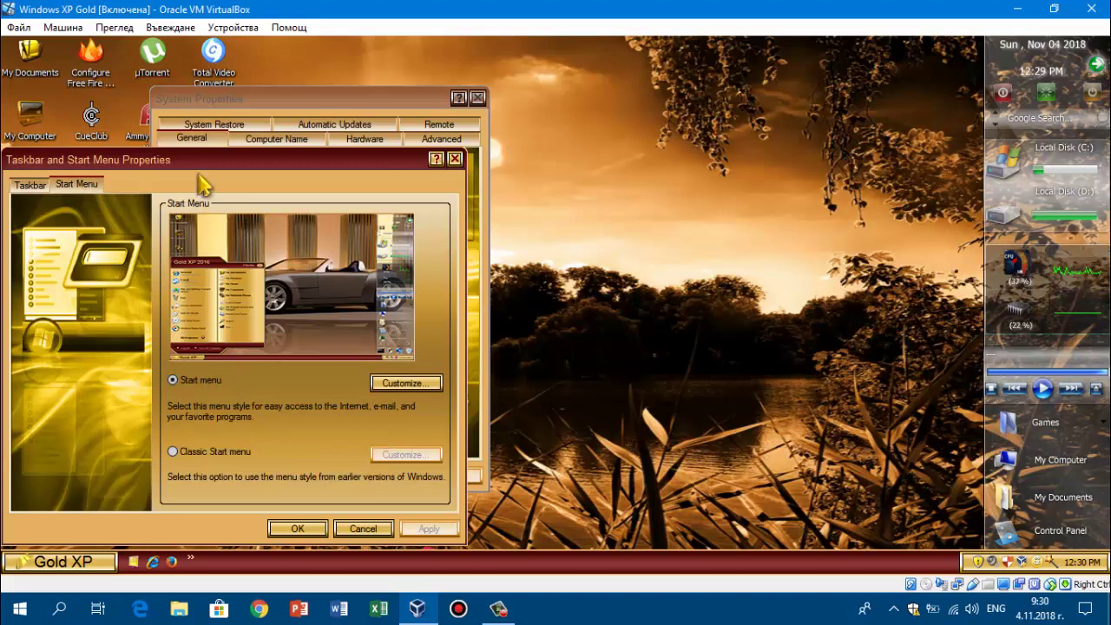
left_click_drag(221, 164, 641, 137)
left_click(76, 556)
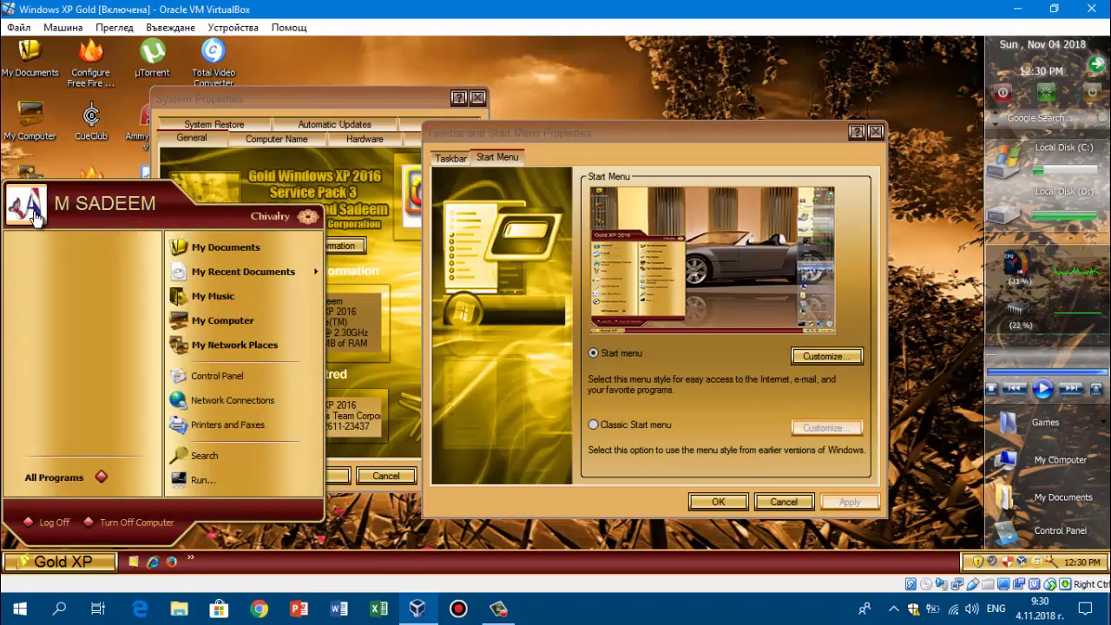
left_click(572, 149)
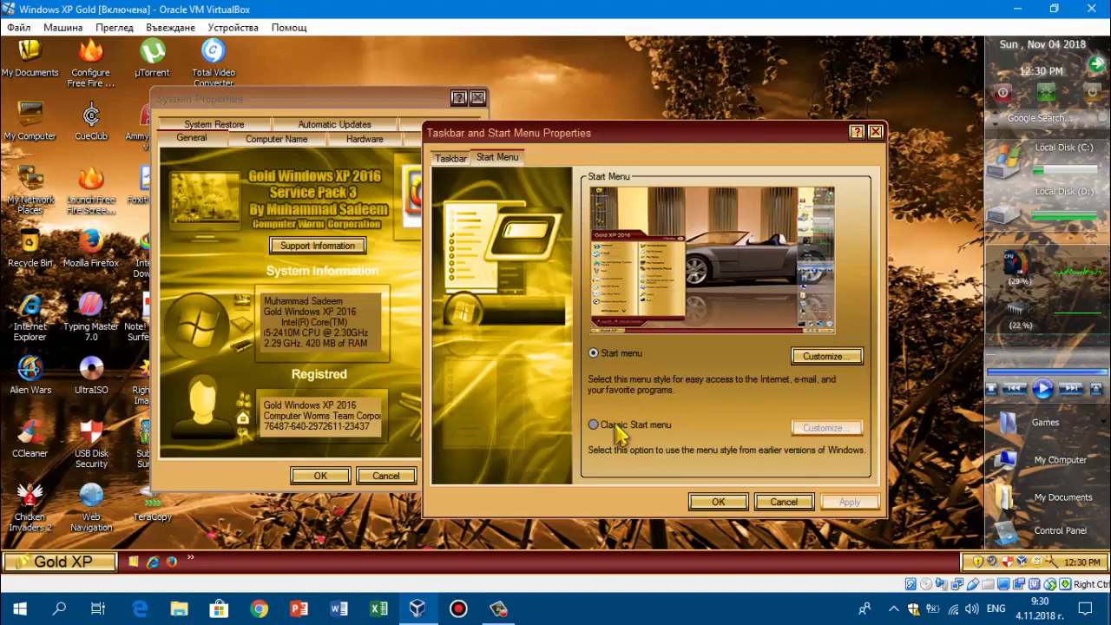
Apply the Classic Start menu style and open the Start menu to view it
left_click(617, 426)
left_click(846, 501)
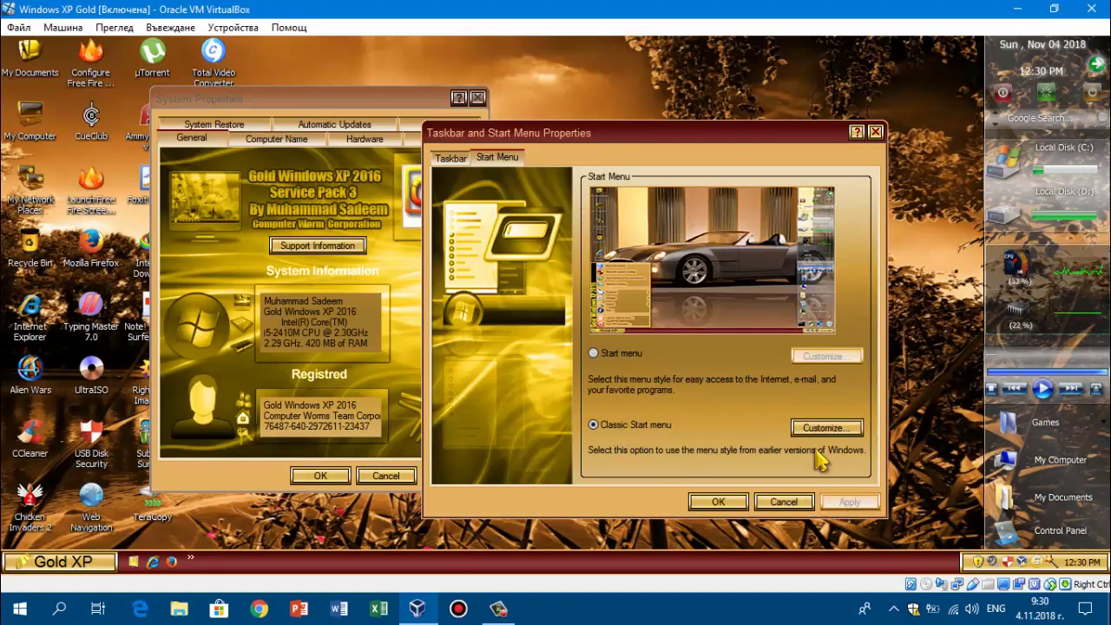
left_click(87, 561)
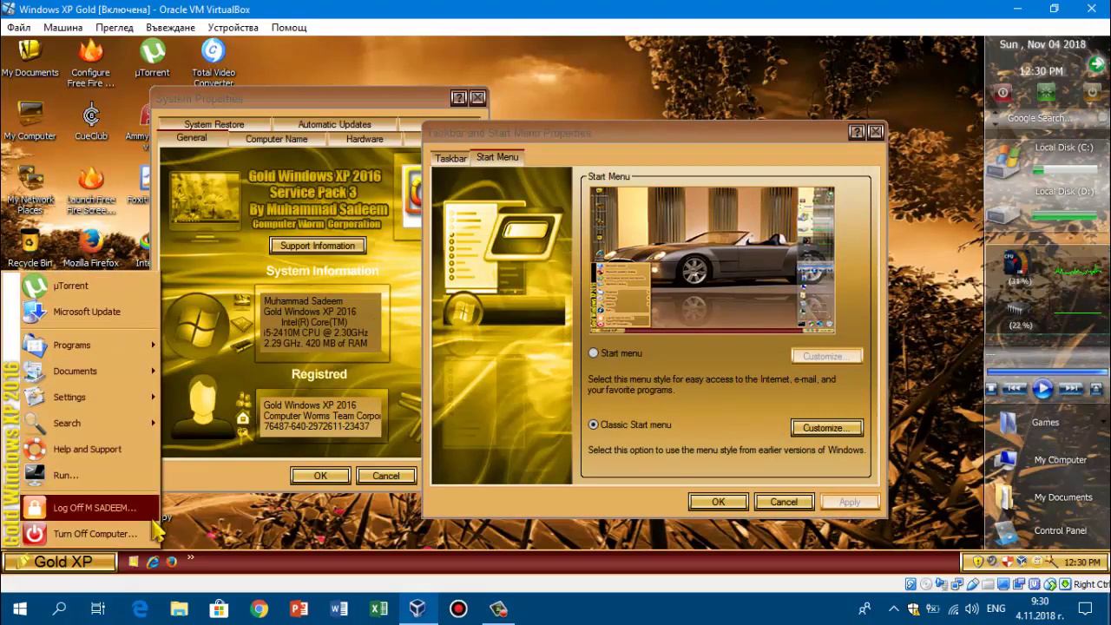
Switch back to the standard Start menu style, apply it and open the Start menu to check it
left_click(594, 353)
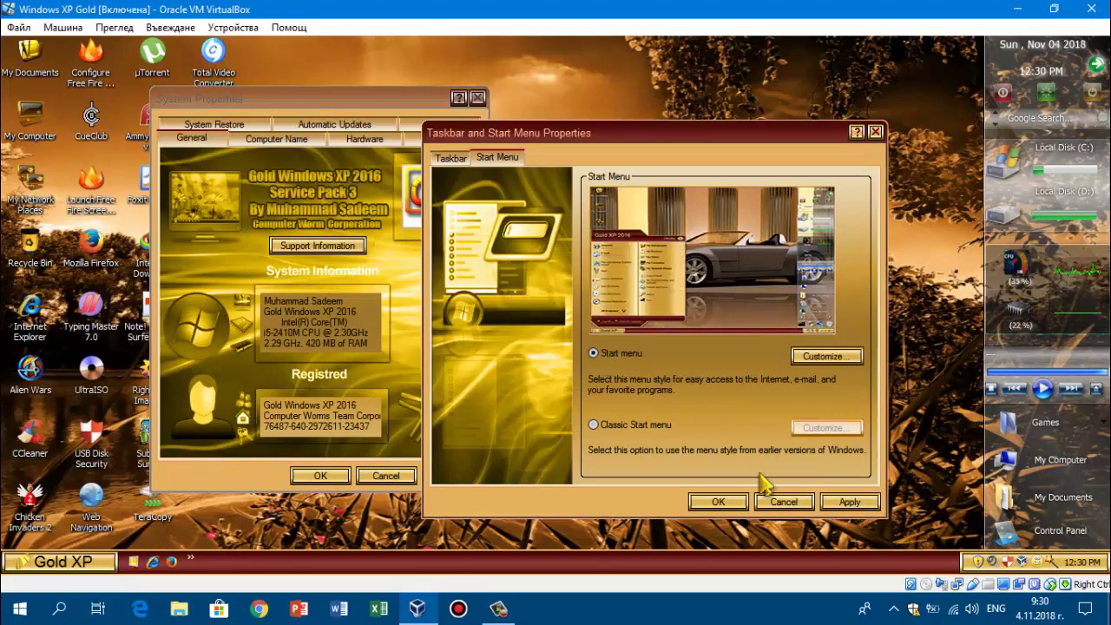
left_click(847, 502)
left_click(52, 564)
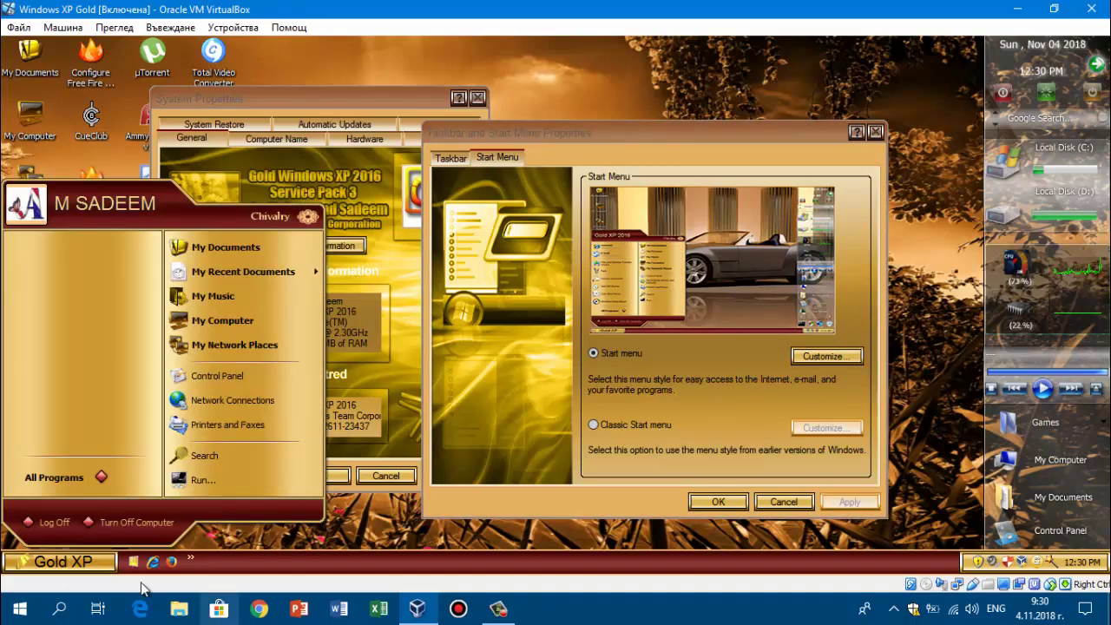
Close the Taskbar and Start Menu Properties dialog and the System Properties dialog
left_click(783, 501)
left_click(783, 501)
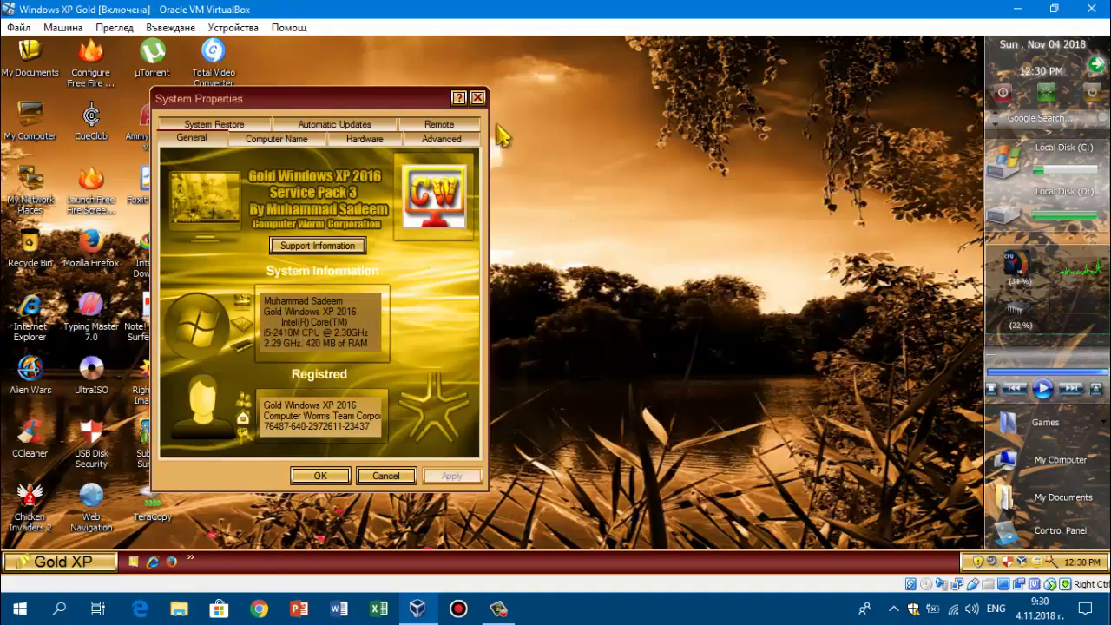
left_click_drag(434, 102, 635, 125)
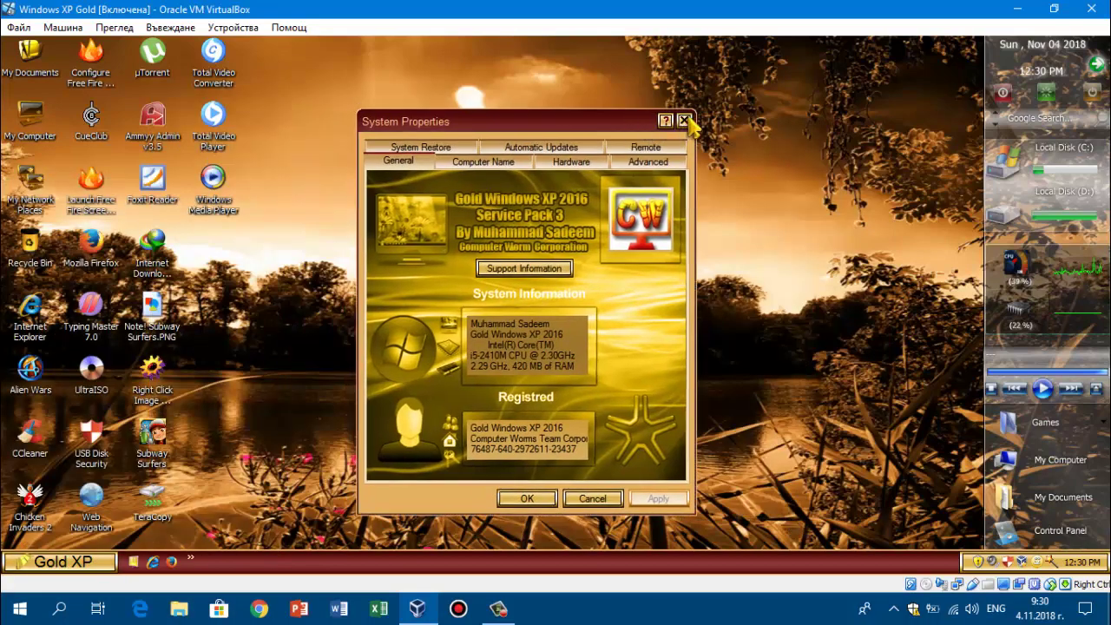
left_click(684, 121)
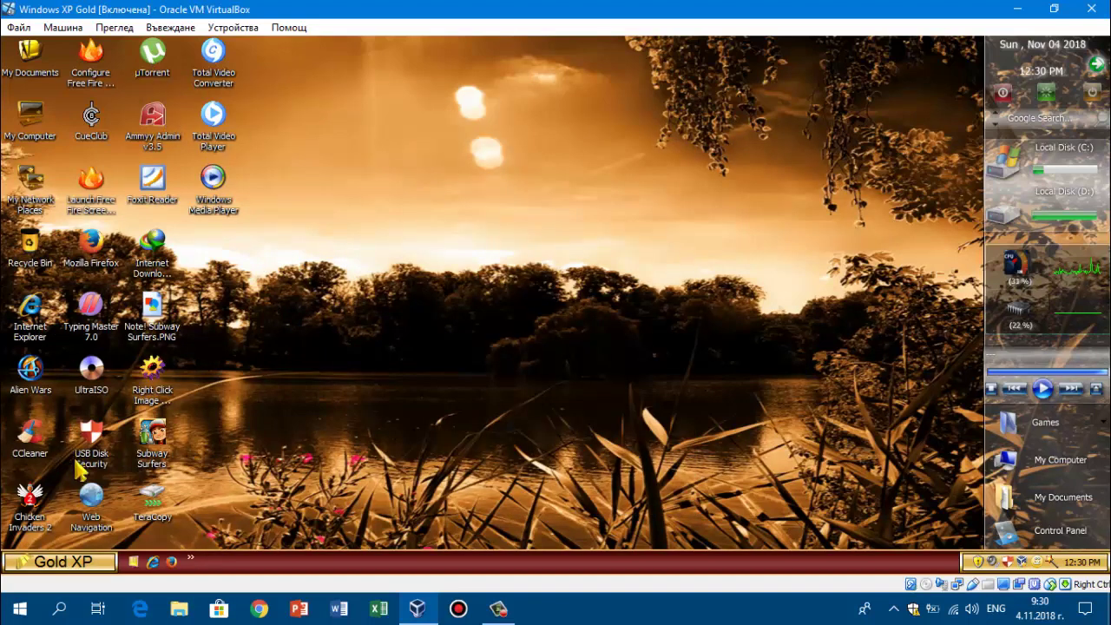
Open the desktop picture "Note! Subway Surfers.PNG", read its instructions and close the viewer
double_click(155, 334)
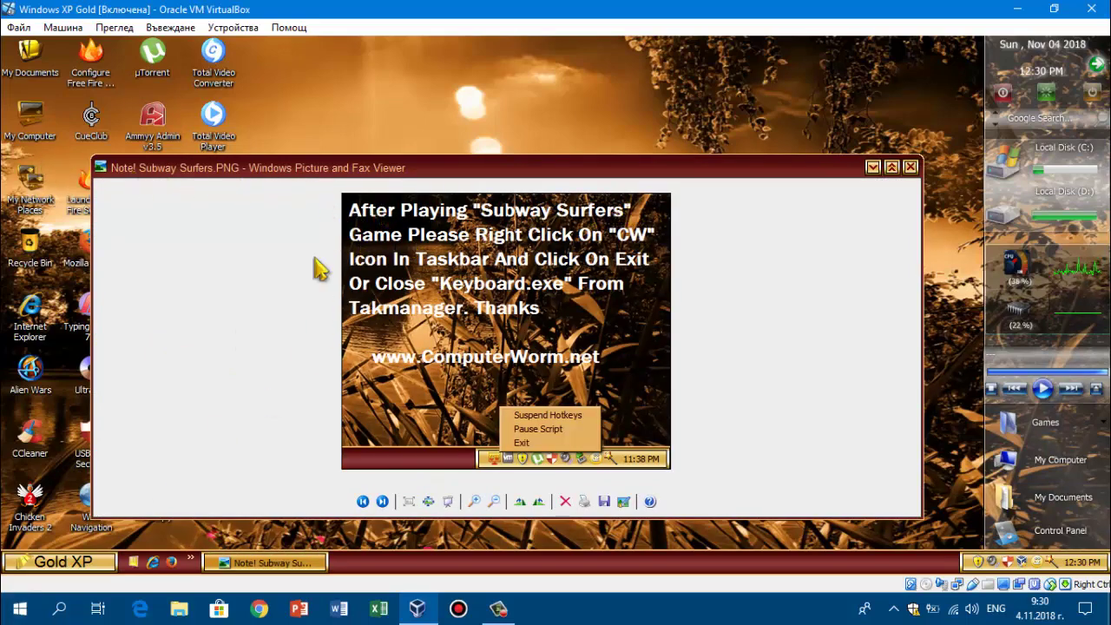
left_click_drag(318, 166, 594, 157)
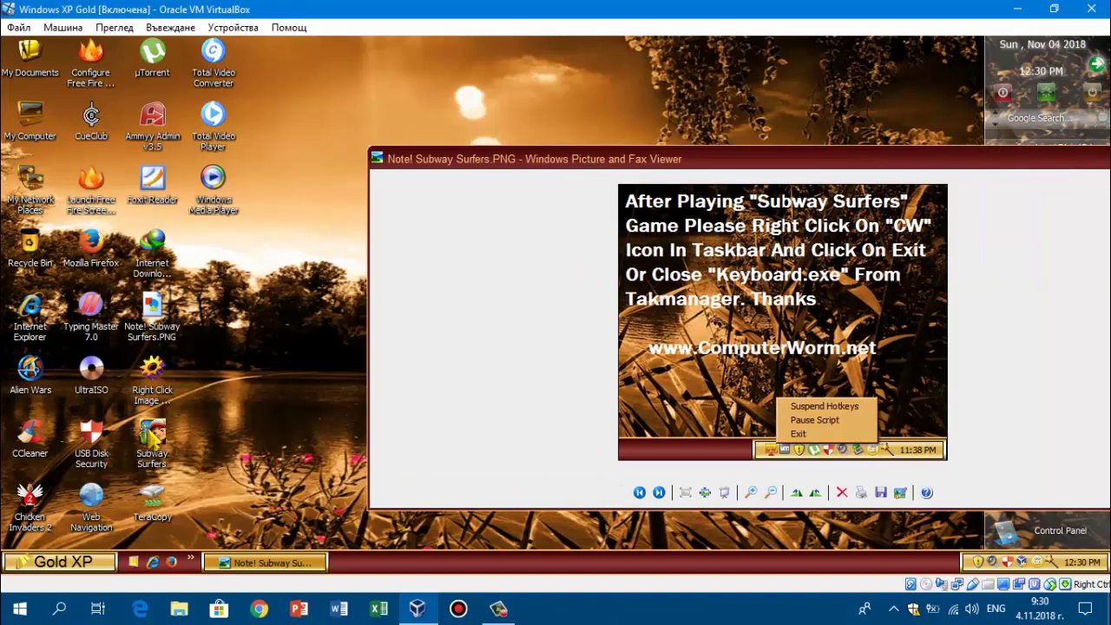
left_click(153, 438)
left_click_drag(499, 170, 324, 148)
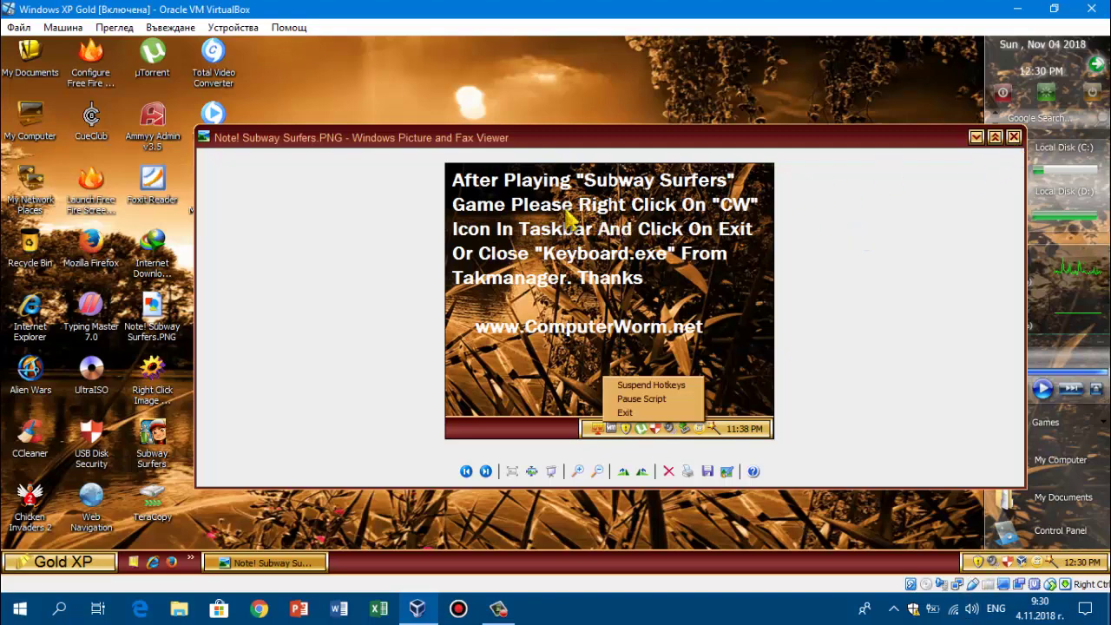
left_click(1013, 137)
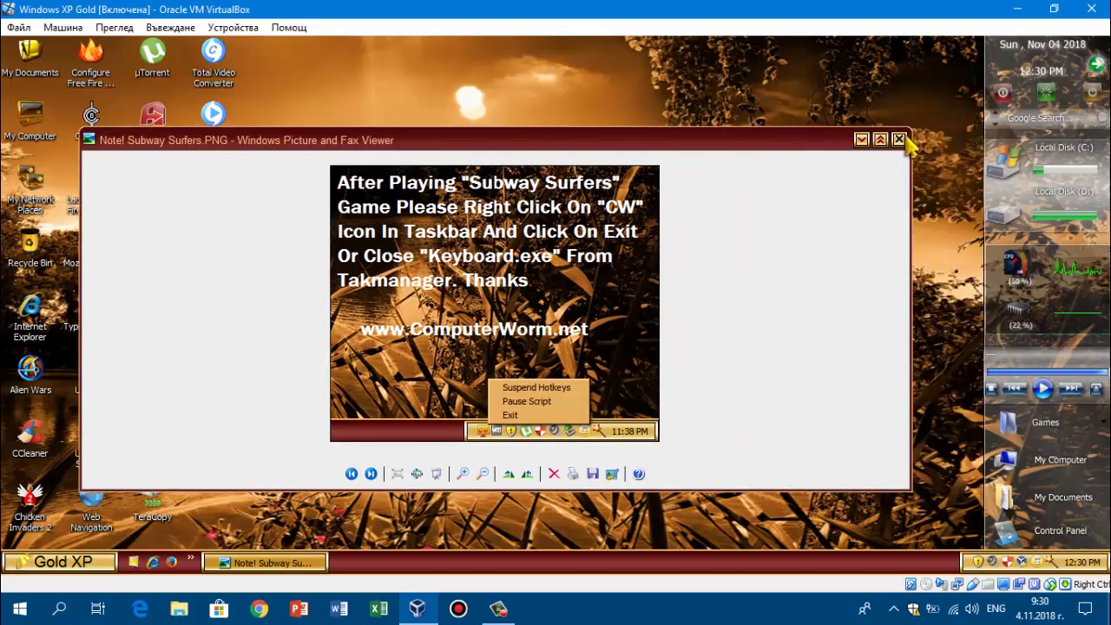
left_click(900, 139)
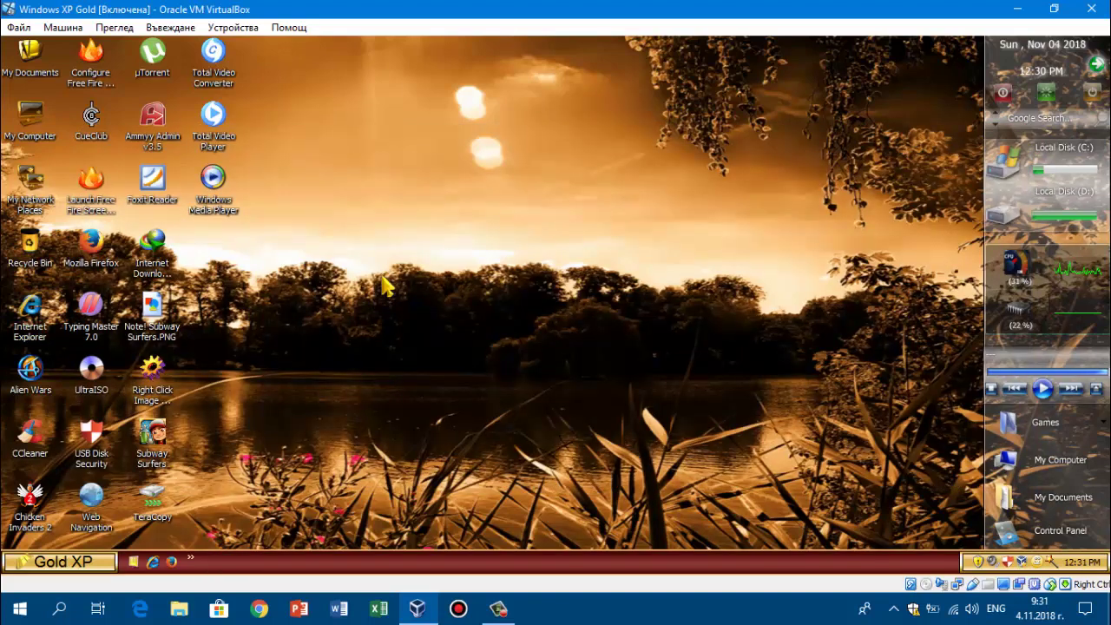
Open Display Properties from the desktop, look at the desktop's context options, and reposition the dialog
right_click(396, 244)
left_click(442, 388)
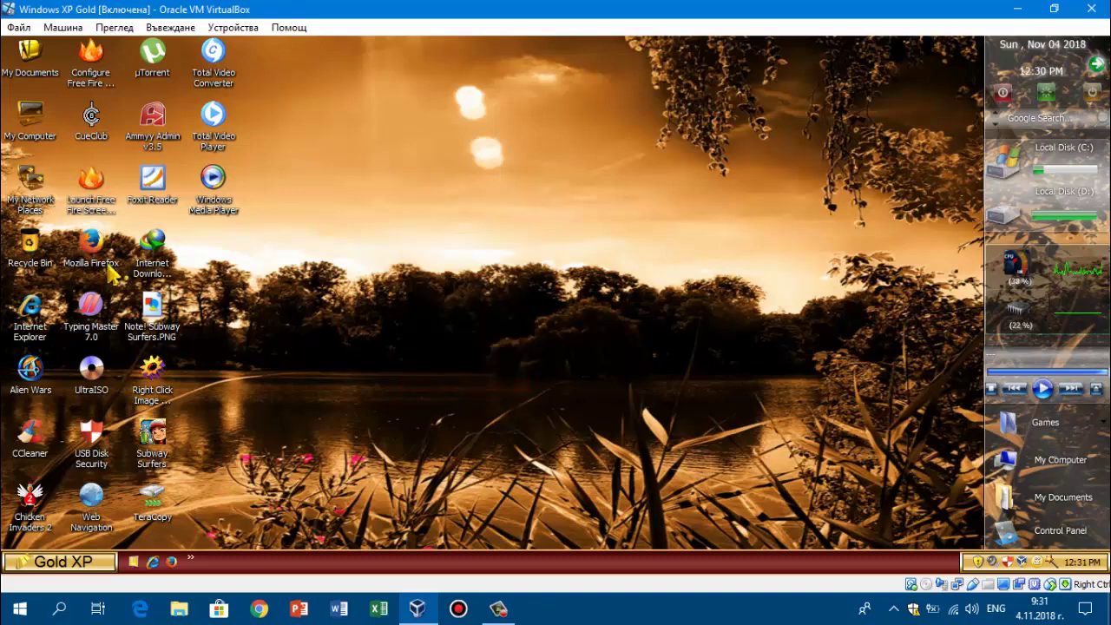
right_click(779, 281)
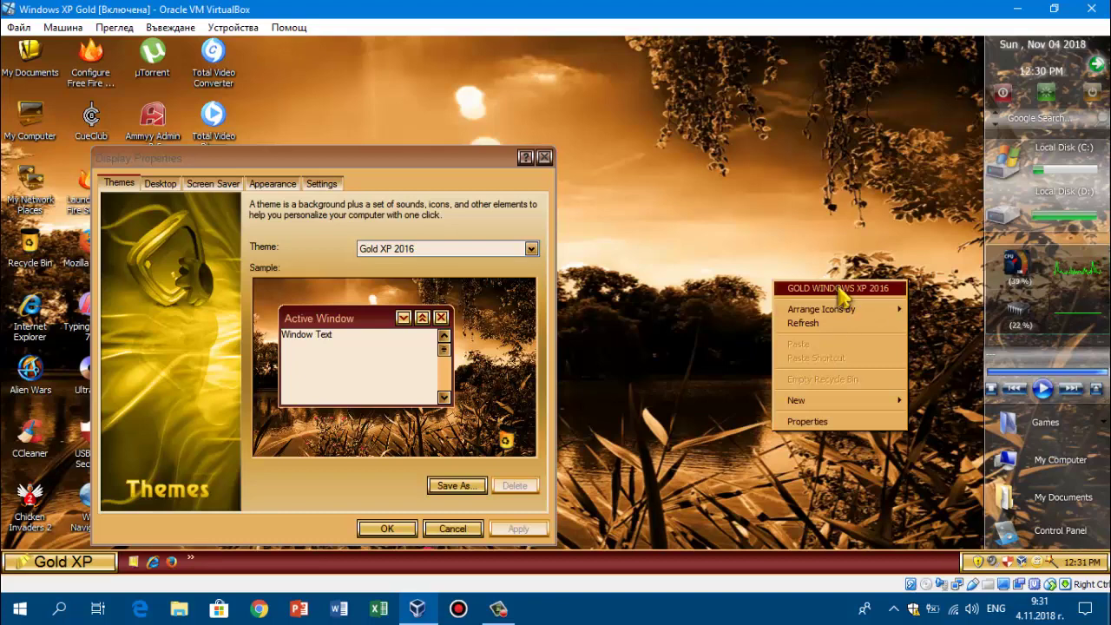
left_click_drag(347, 169, 515, 120)
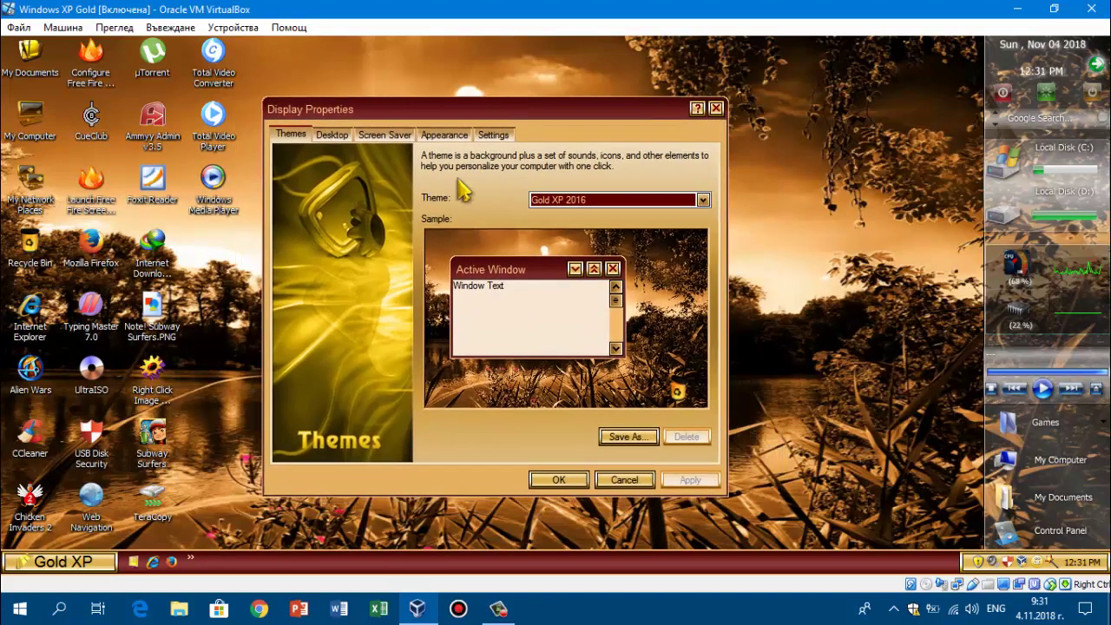
Apply the third Gold Windows XP picture, the rocky mountain lake at sunset, as the desktop background with Stretch positioning
left_click(332, 135)
left_click(454, 331)
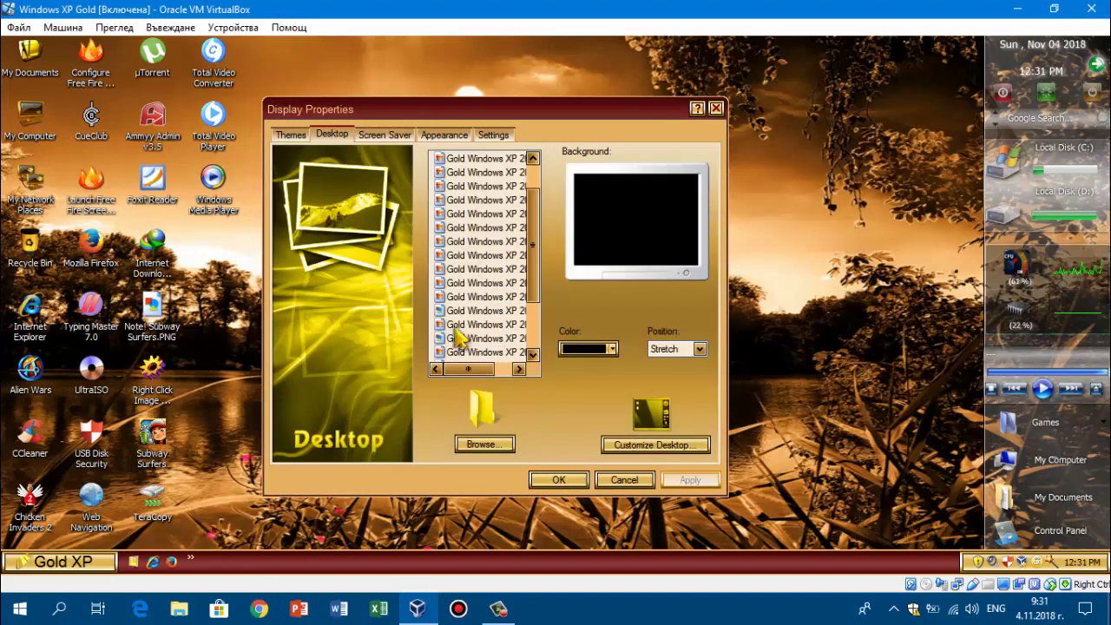
scroll(454, 331, "up", 3)
left_click(477, 171)
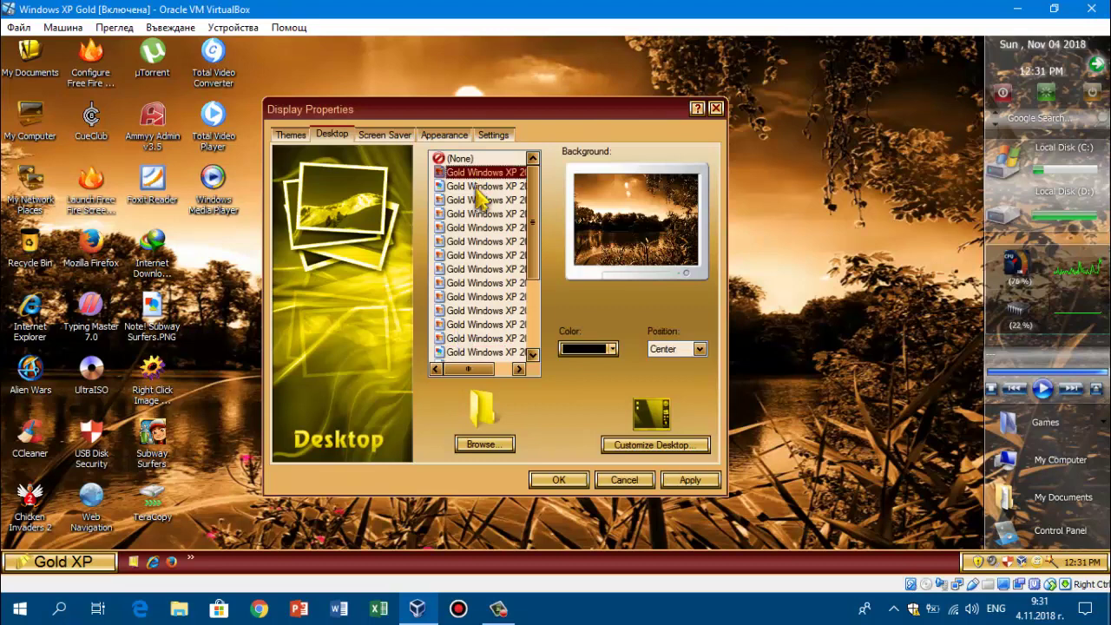
left_click(477, 201)
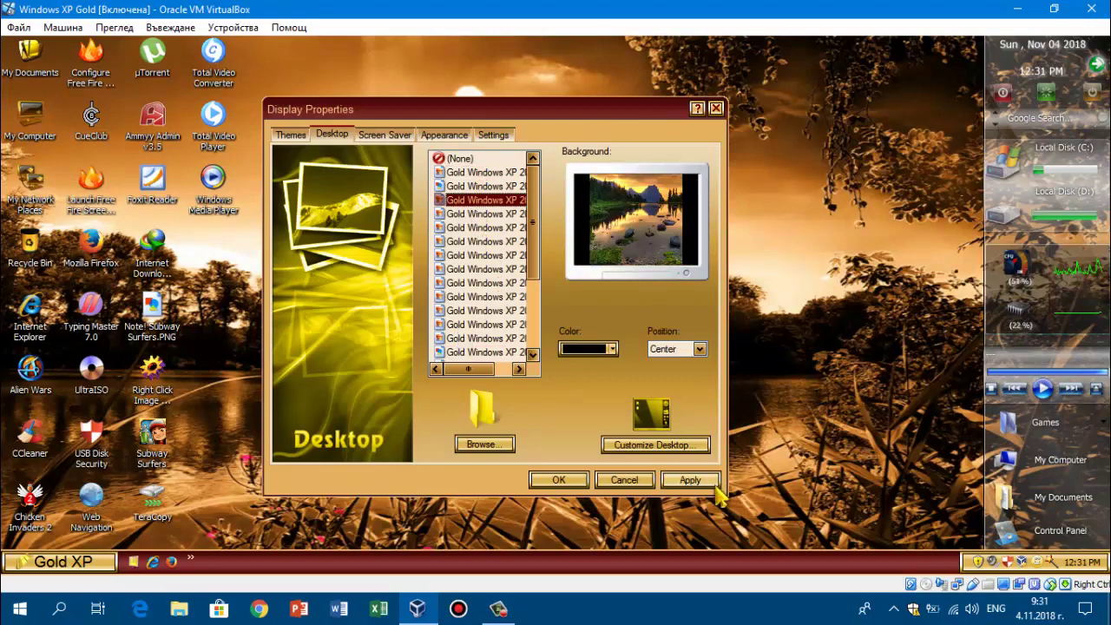
left_click(670, 349)
left_click(664, 385)
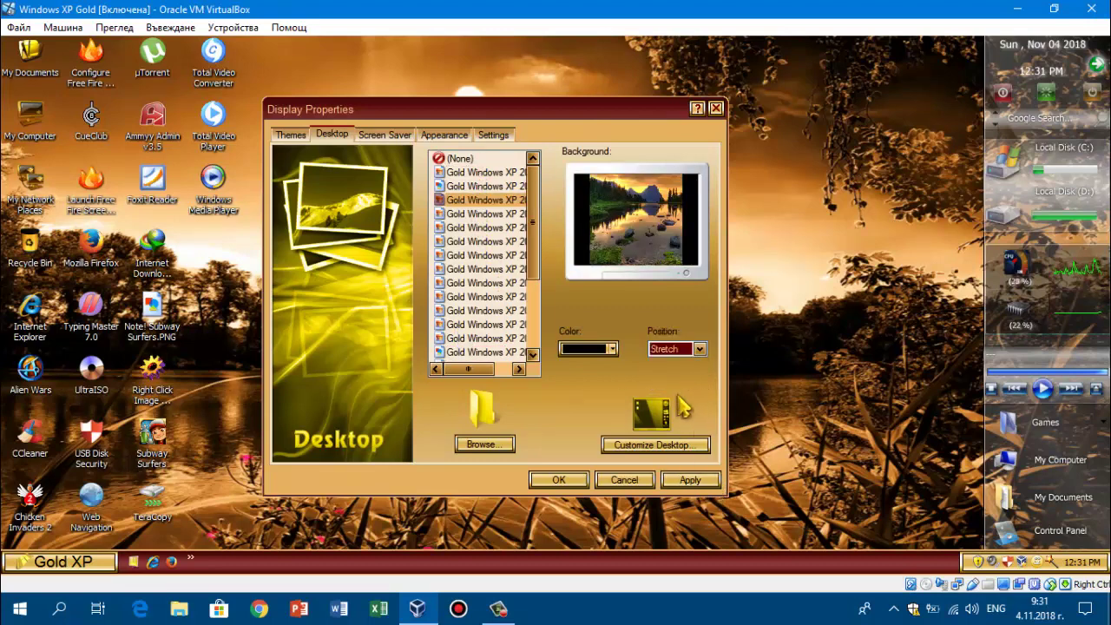
left_click(699, 478)
Review the desktop icon and cleanup options in Desktop Items, cancel without changes, and reposition Display Properties
left_click(701, 445)
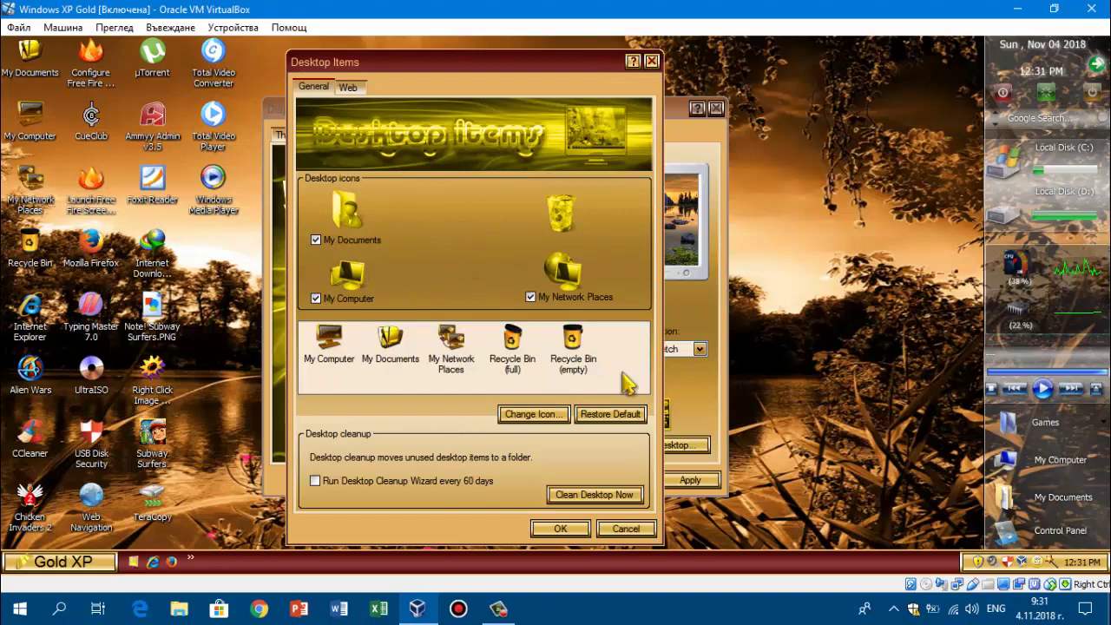
left_click(624, 529)
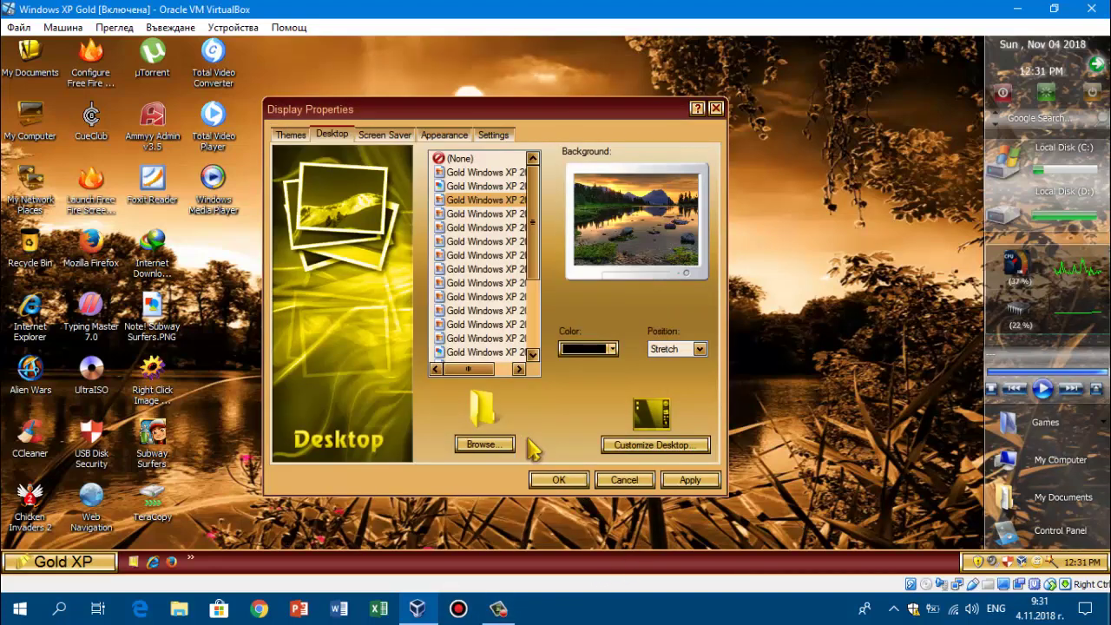
left_click(652, 445)
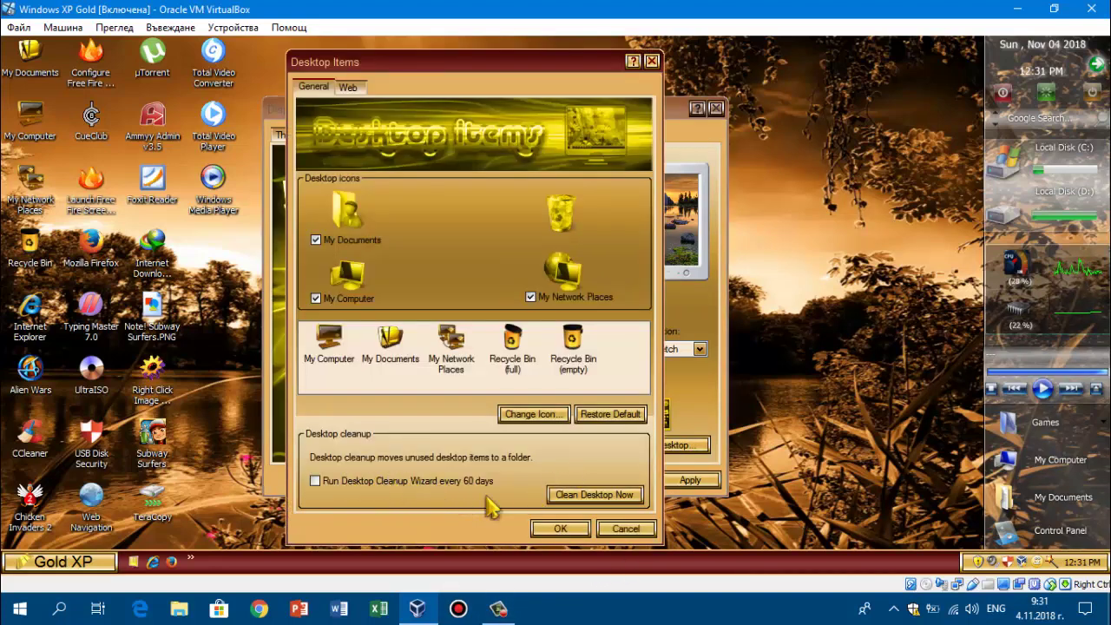
left_click(624, 529)
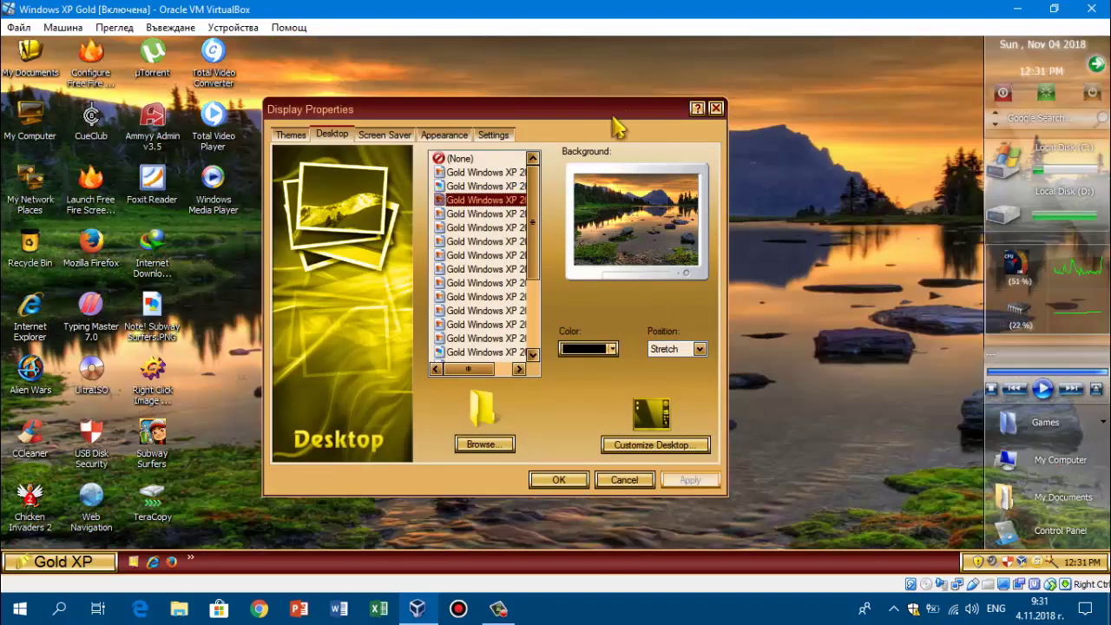
left_click_drag(652, 116, 680, 96)
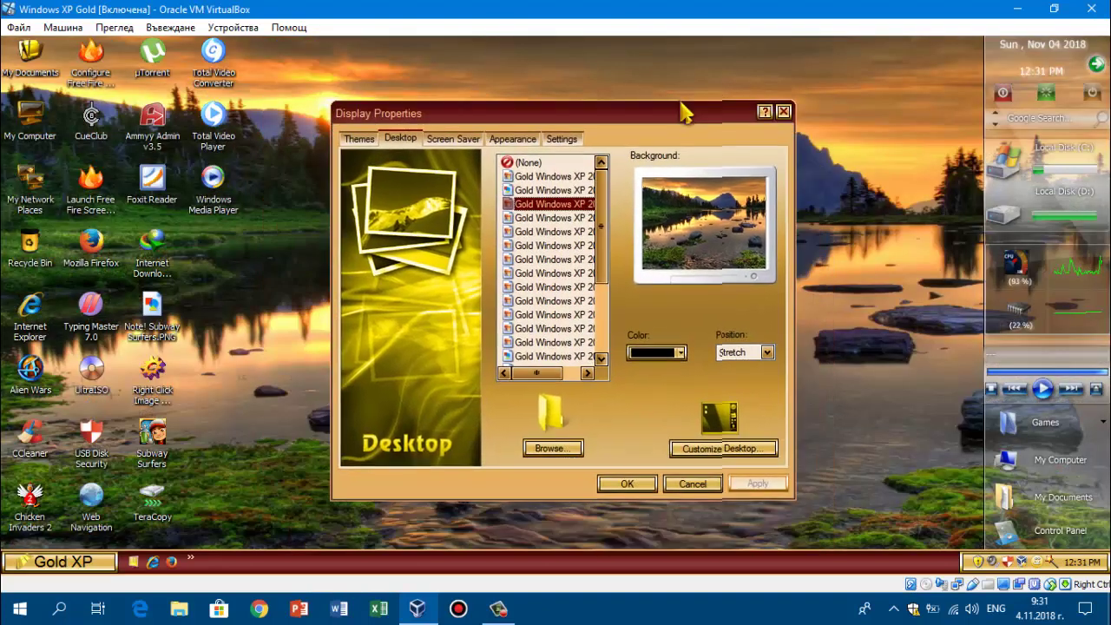
Apply the Gold Windows XP wheat field at sunset picture as the desktop background with Stretch positioning
left_click_drag(558, 371, 535, 373)
scroll(604, 257, "down", 2)
left_click(586, 297)
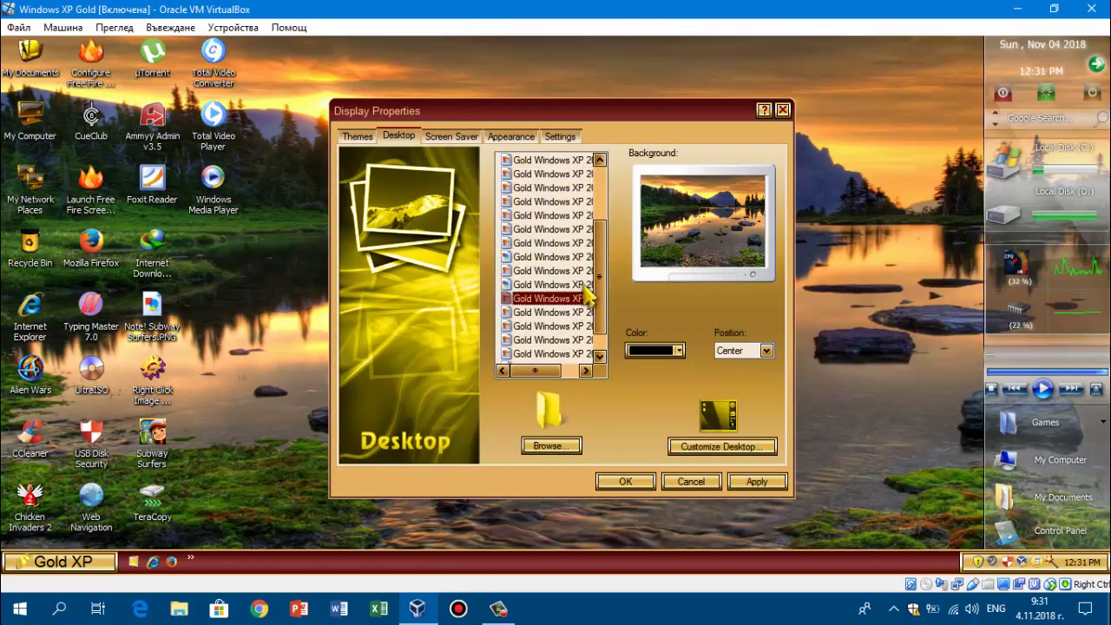
left_click(736, 351)
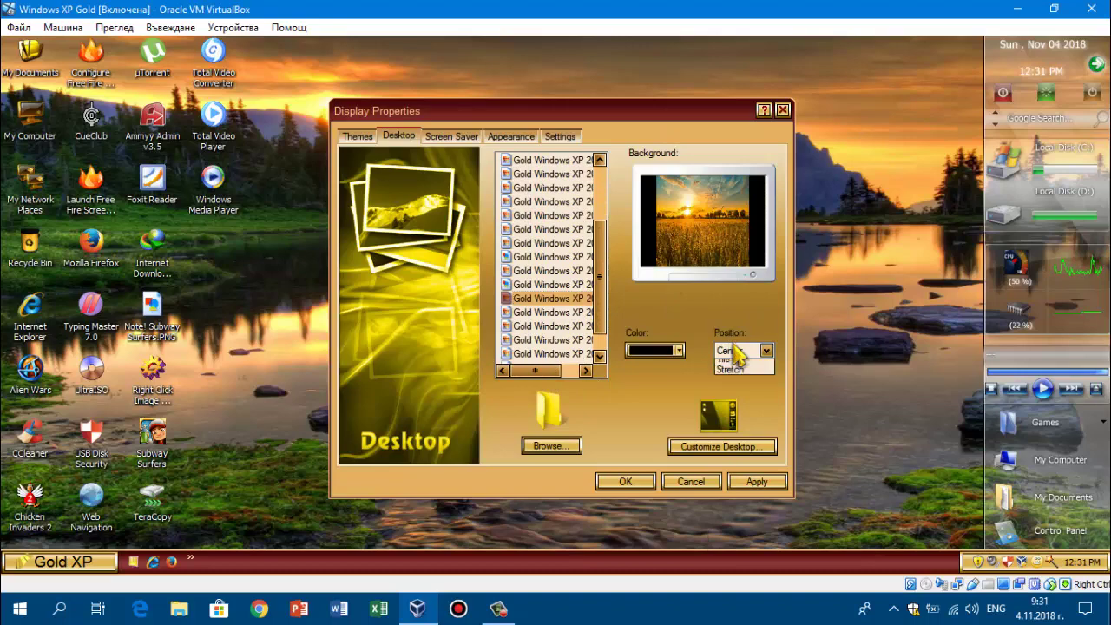
left_click(742, 388)
left_click(767, 484)
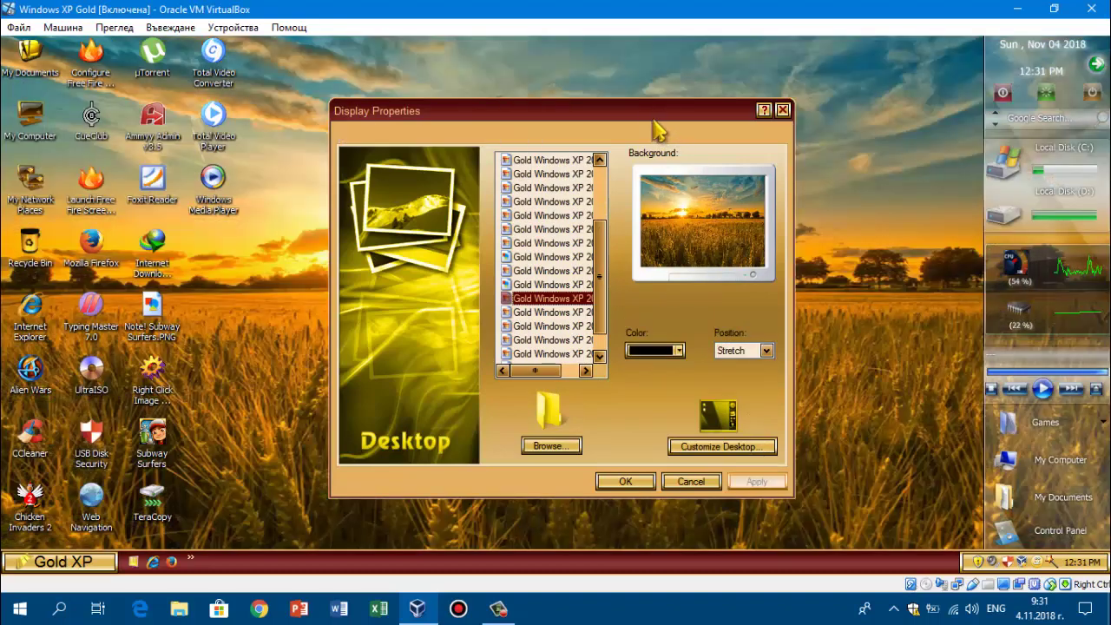
Reposition Display Properties and apply the Gold XP 2016 picture as the desktop background
left_click_drag(657, 111, 596, 141)
scroll(547, 318, "down", 2)
left_click(509, 385)
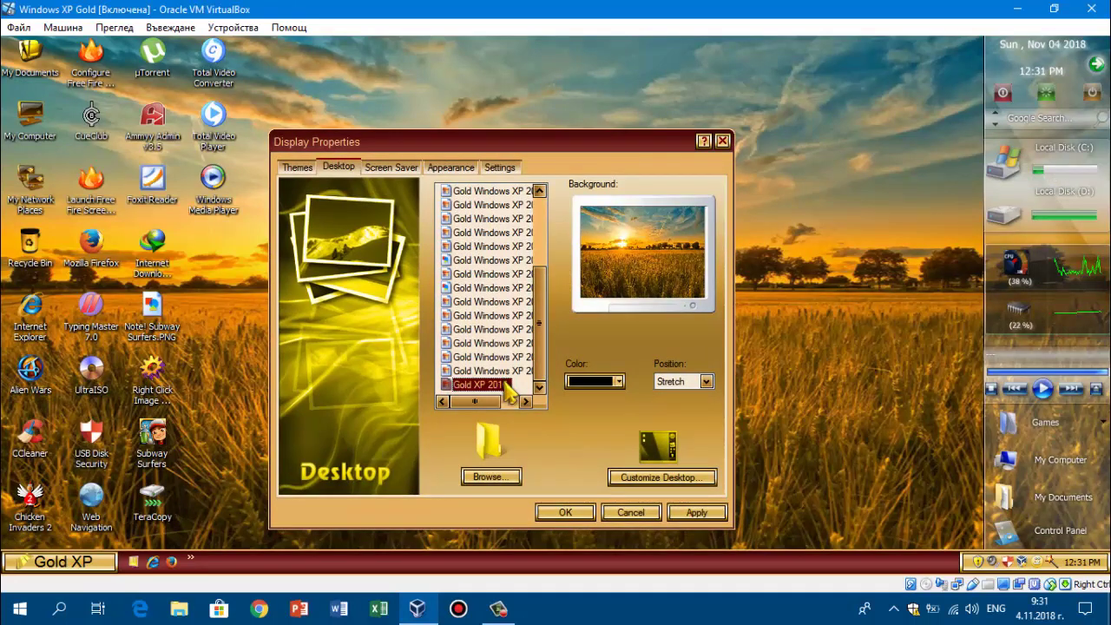
left_click(675, 512)
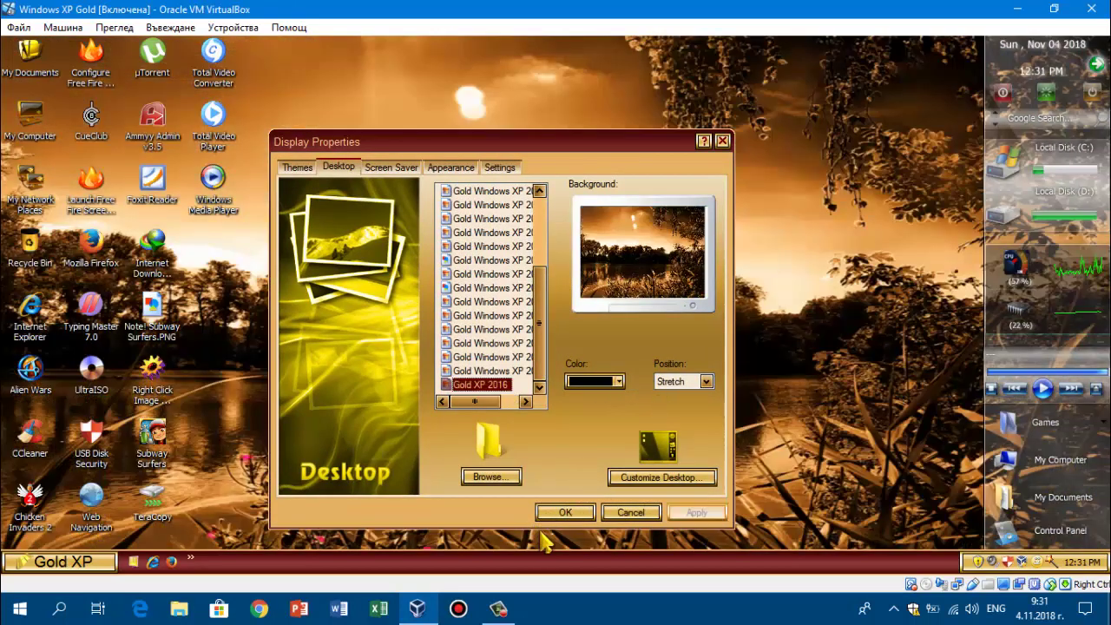
Move Display Properties up, show the screen saver settings and preview the 3D Text screen saver
left_click_drag(529, 148, 572, 69)
left_click(439, 86)
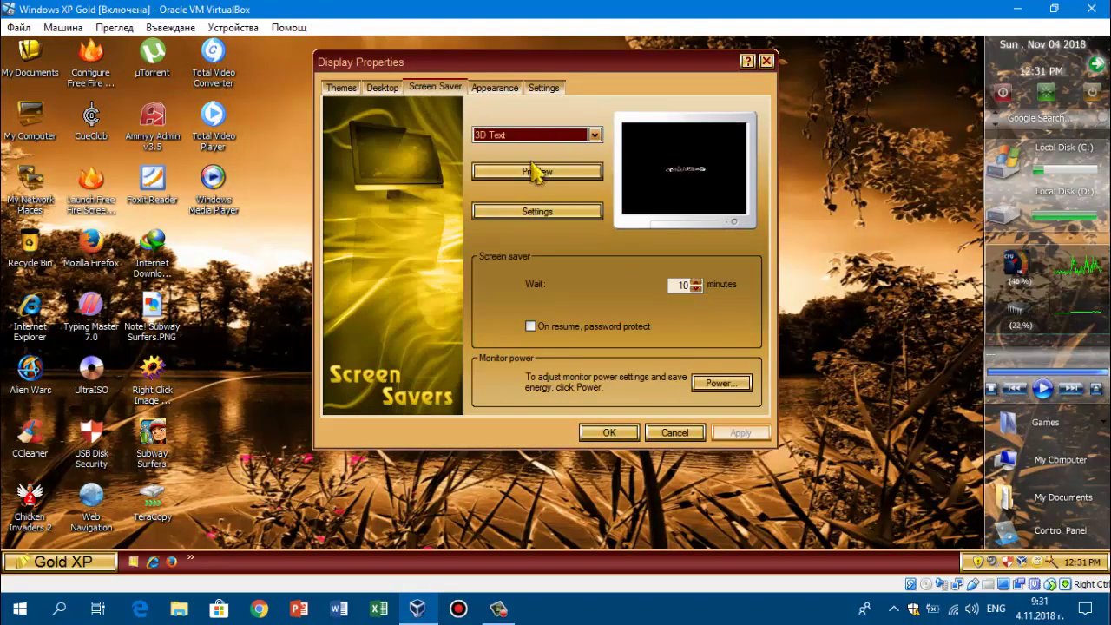
left_click(535, 172)
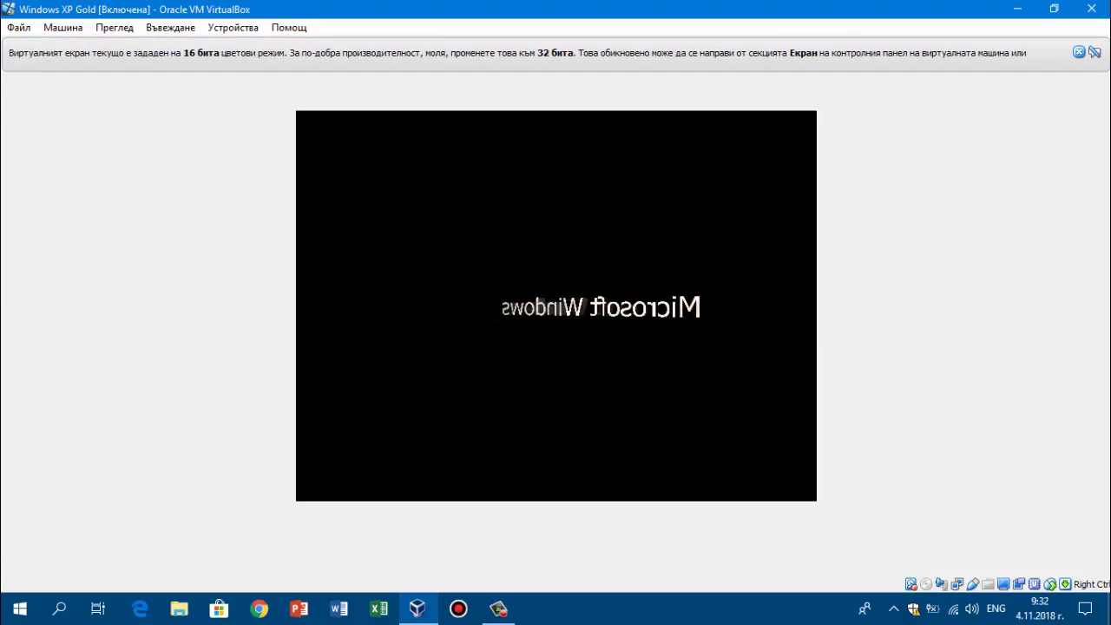
mouse_move(873, 60)
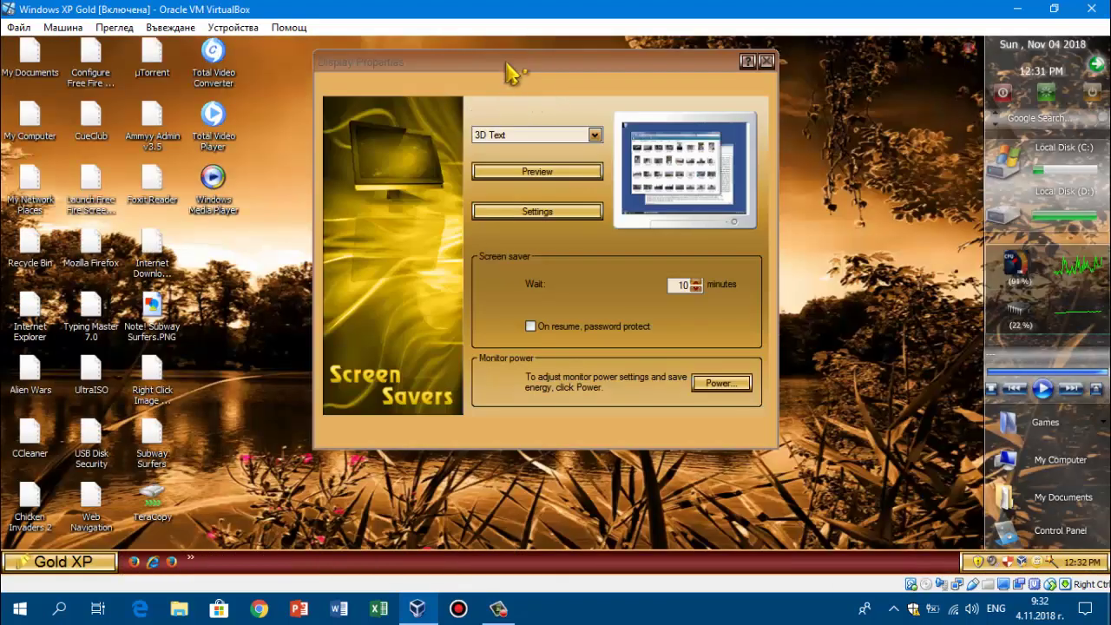
Select the Free Fire Screensaver and preview it on the full screen
left_click(509, 163)
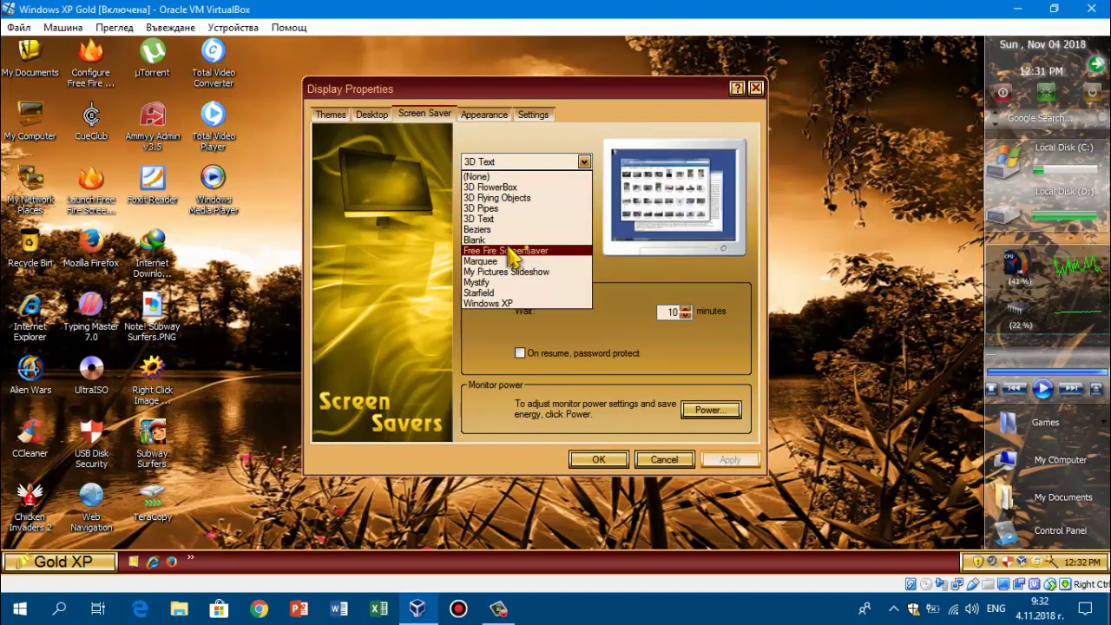
left_click(514, 250)
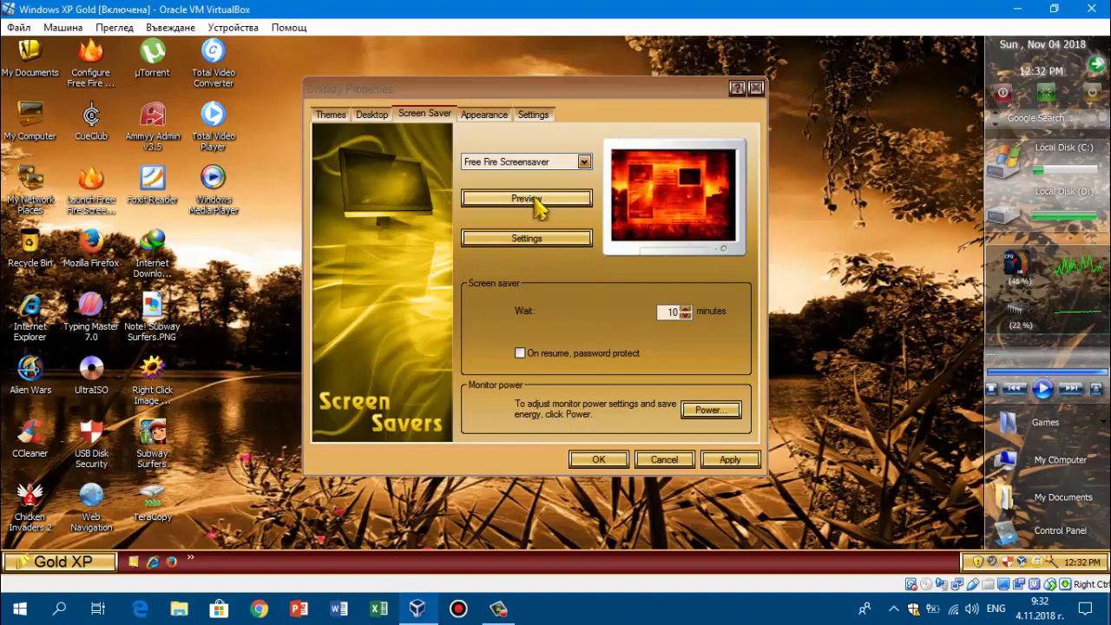
left_click(526, 199)
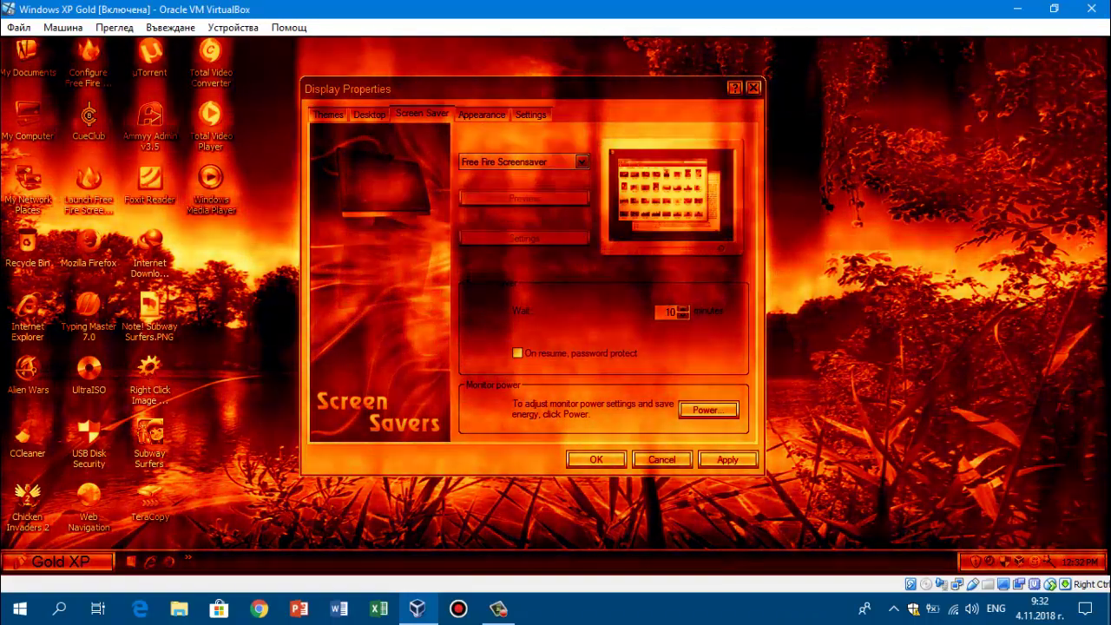
mouse_move(434, 174)
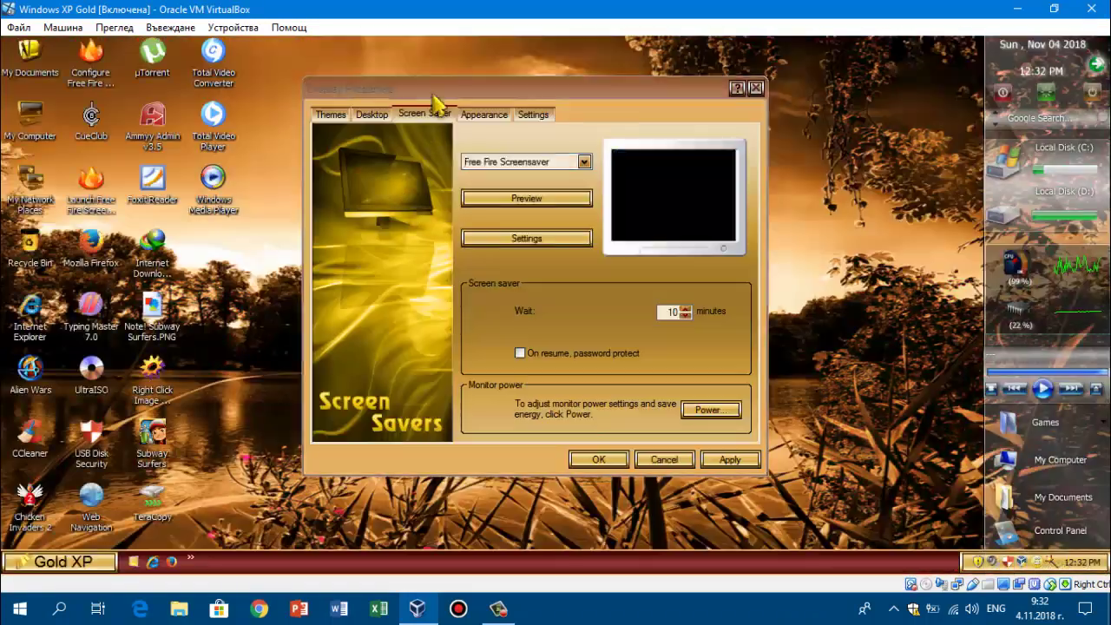
Reposition Display Properties, select the Windows XP screen saver and preview it
left_click_drag(356, 104, 318, 108)
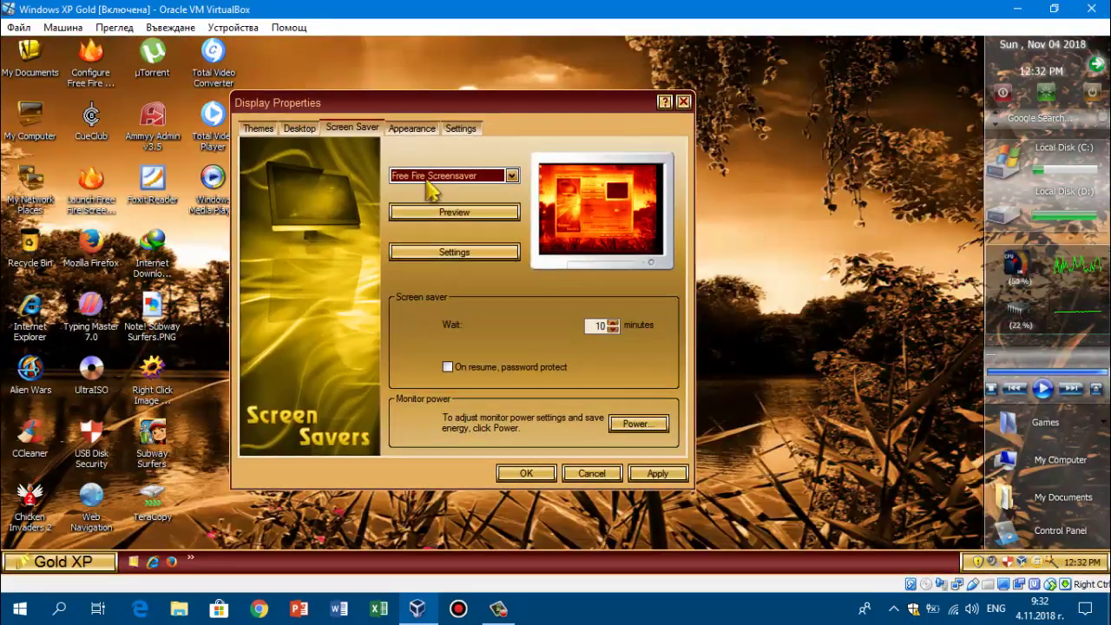
left_click(460, 175)
left_click(460, 317)
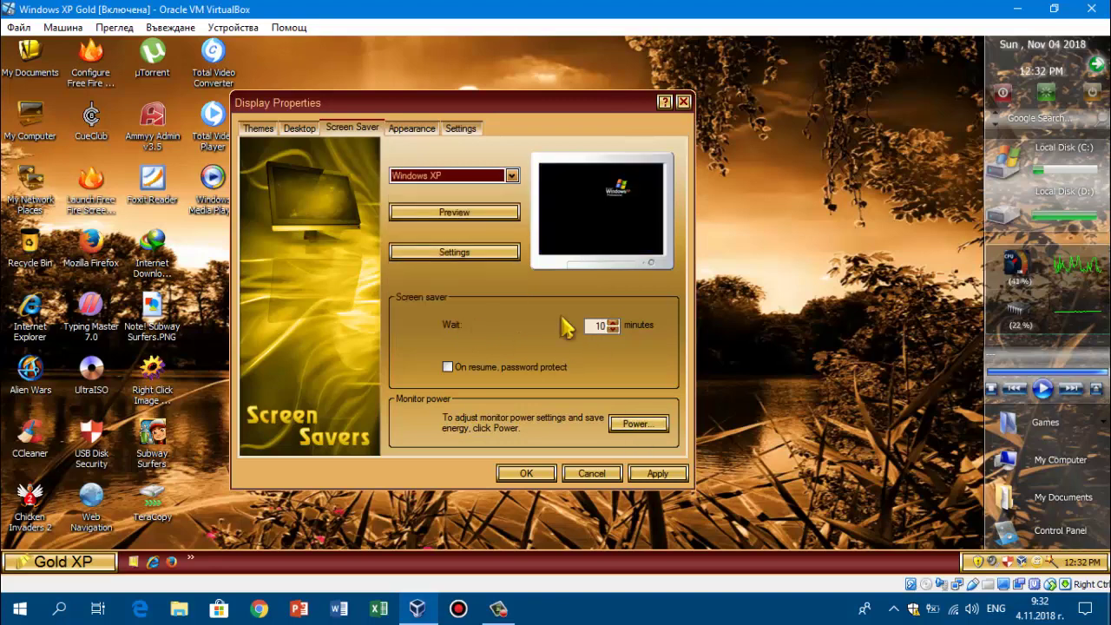
left_click(478, 214)
mouse_move(458, 215)
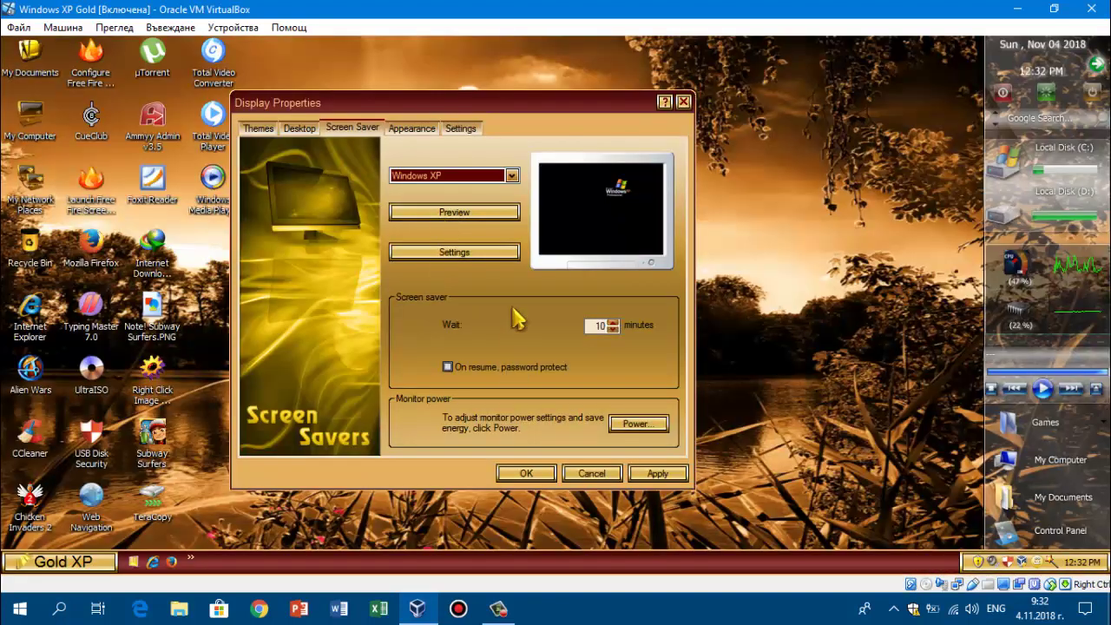
Check the Windows XP screen saver for configurable settings and dismiss the message each time
left_click(458, 253)
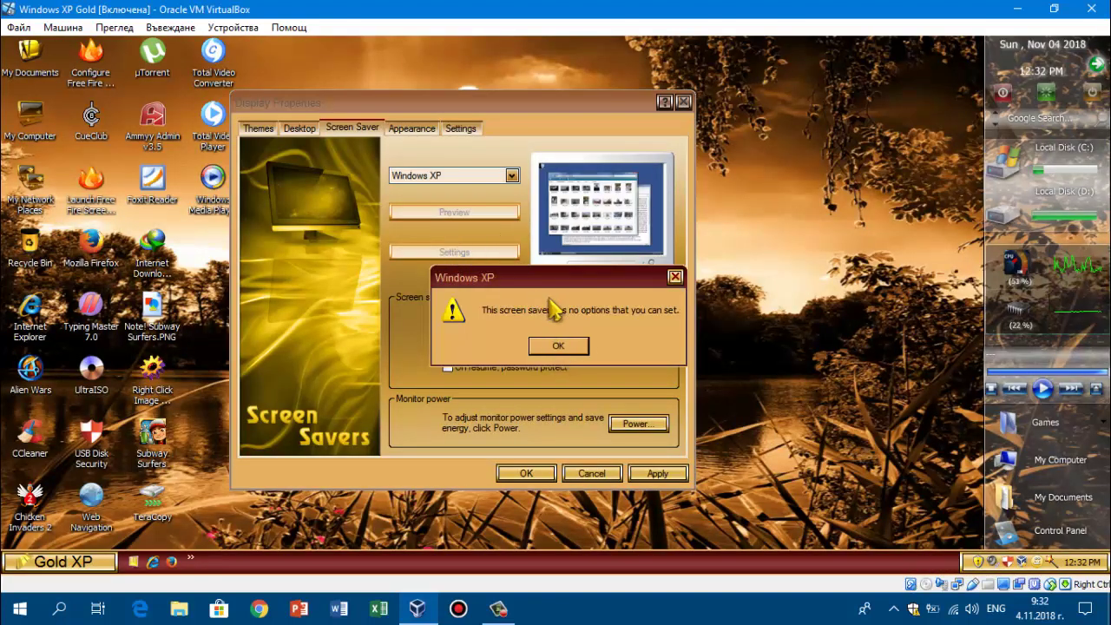
left_click(558, 346)
left_click(458, 252)
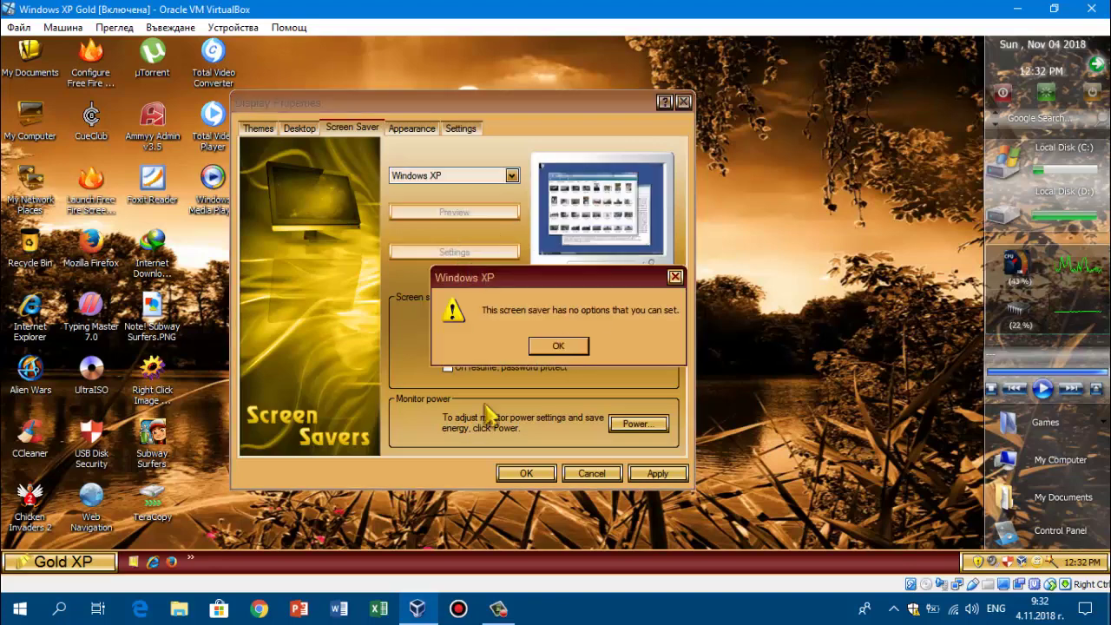
left_click(559, 346)
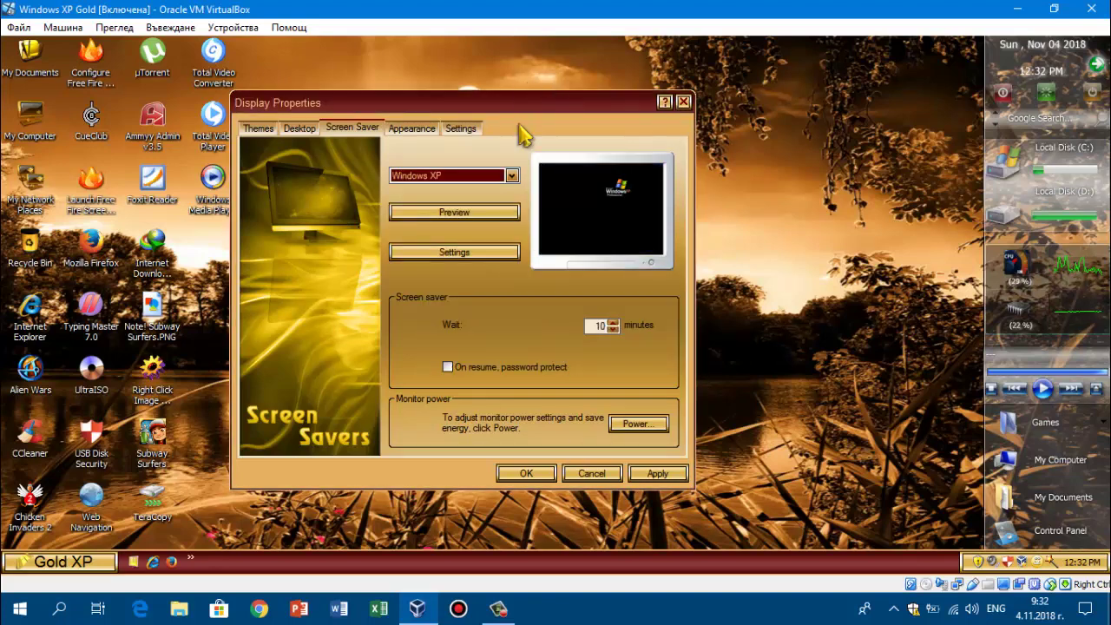
Reposition Display Properties, choose DIMAND GOLD from the available desktop themes and apply it
left_click_drag(510, 120, 561, 153)
left_click(308, 160)
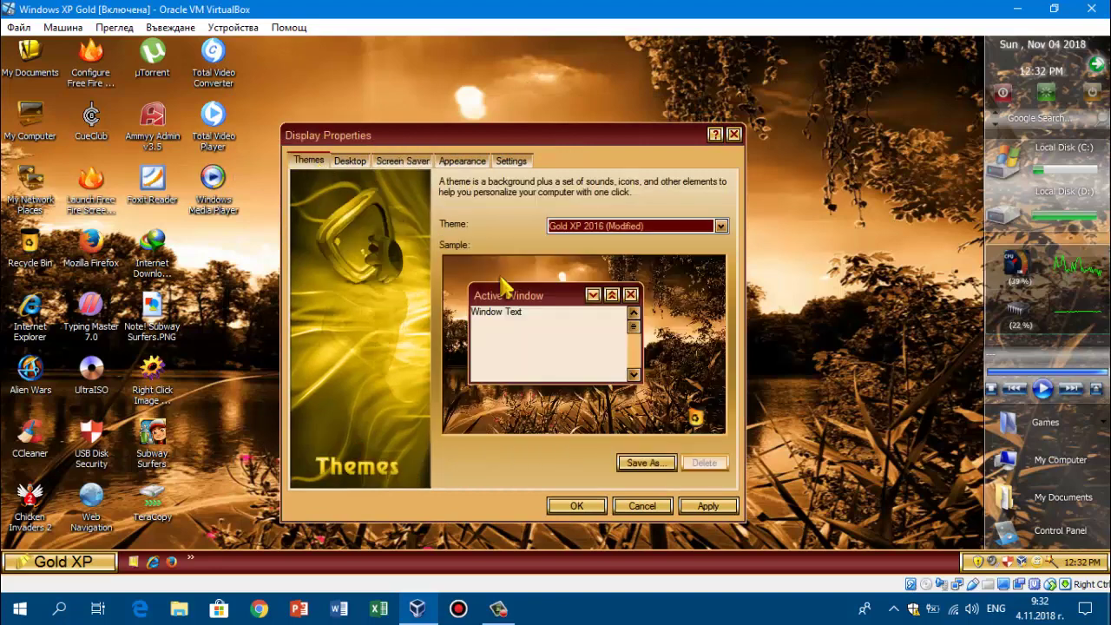
left_click(605, 228)
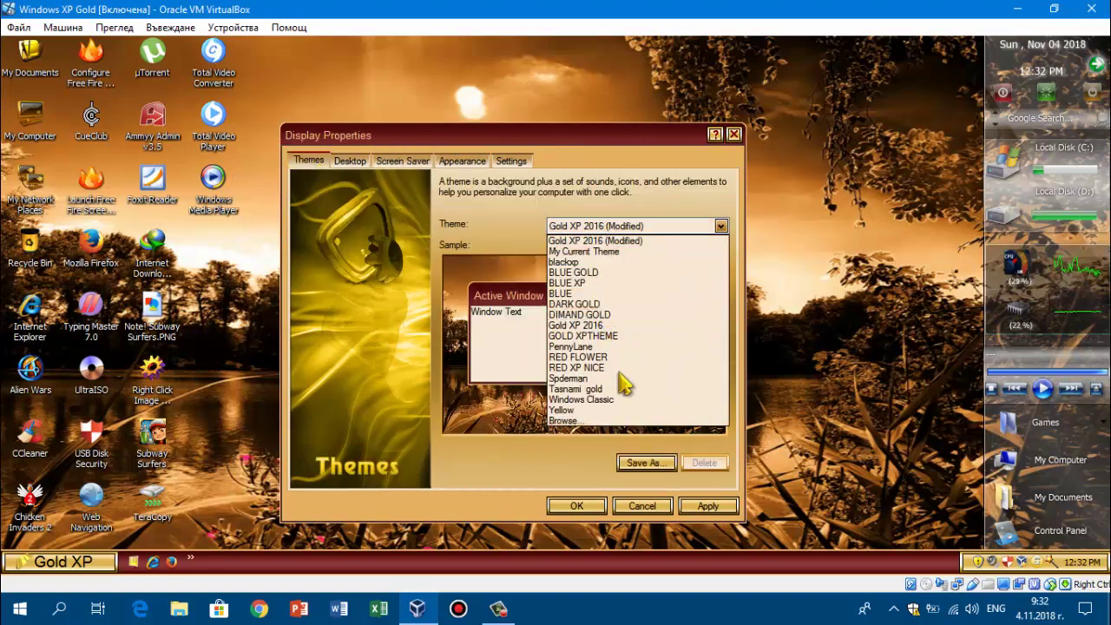
left_click(595, 318)
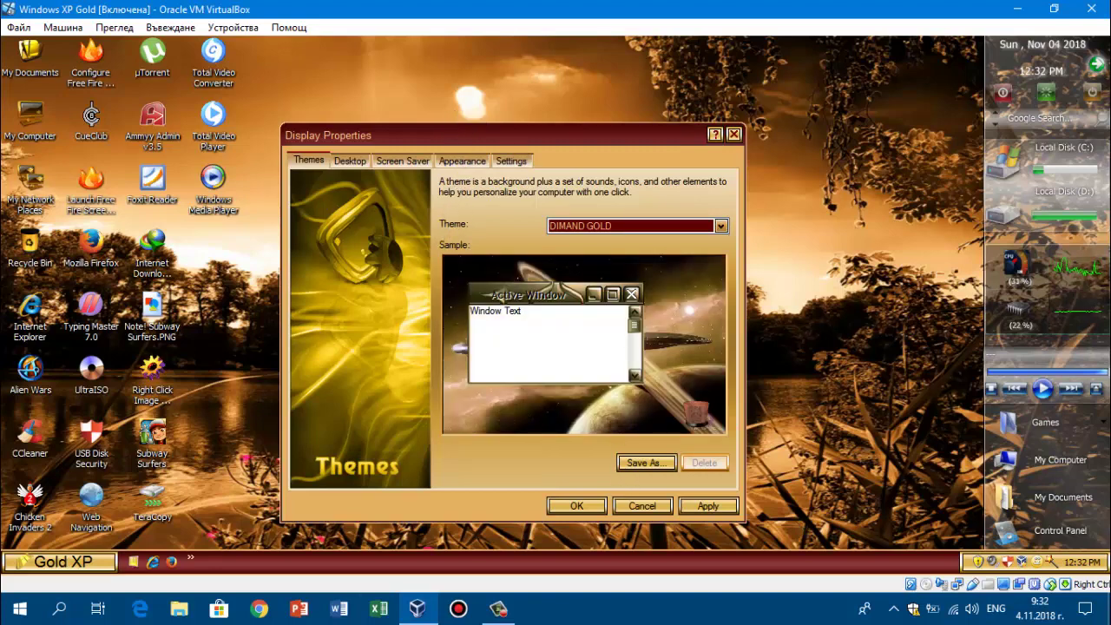
left_click(459, 607)
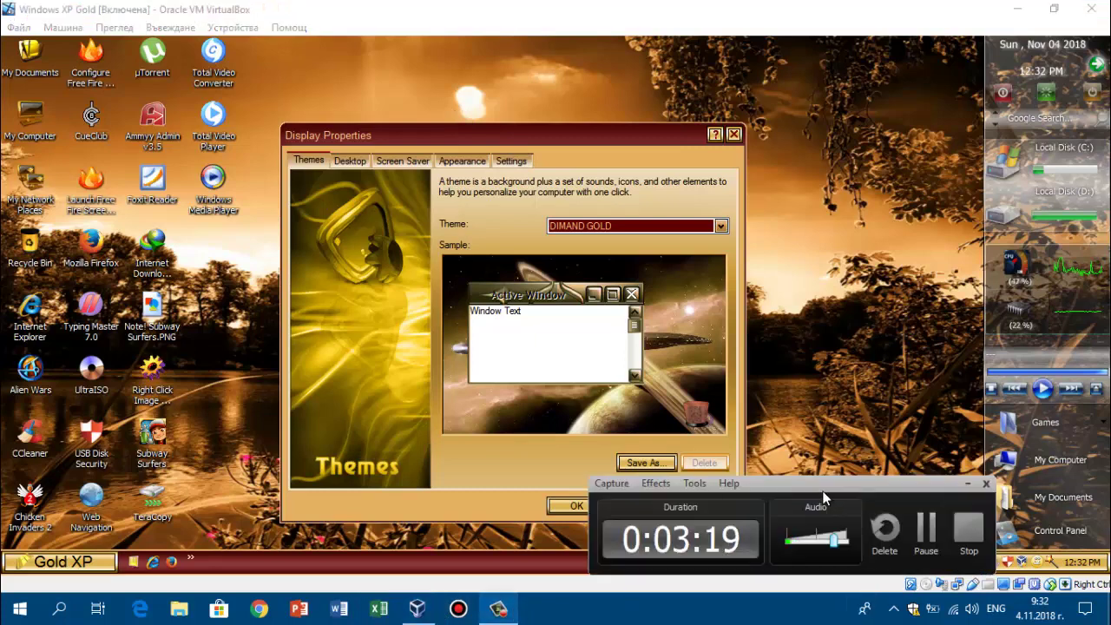
left_click_drag(823, 497, 917, 497)
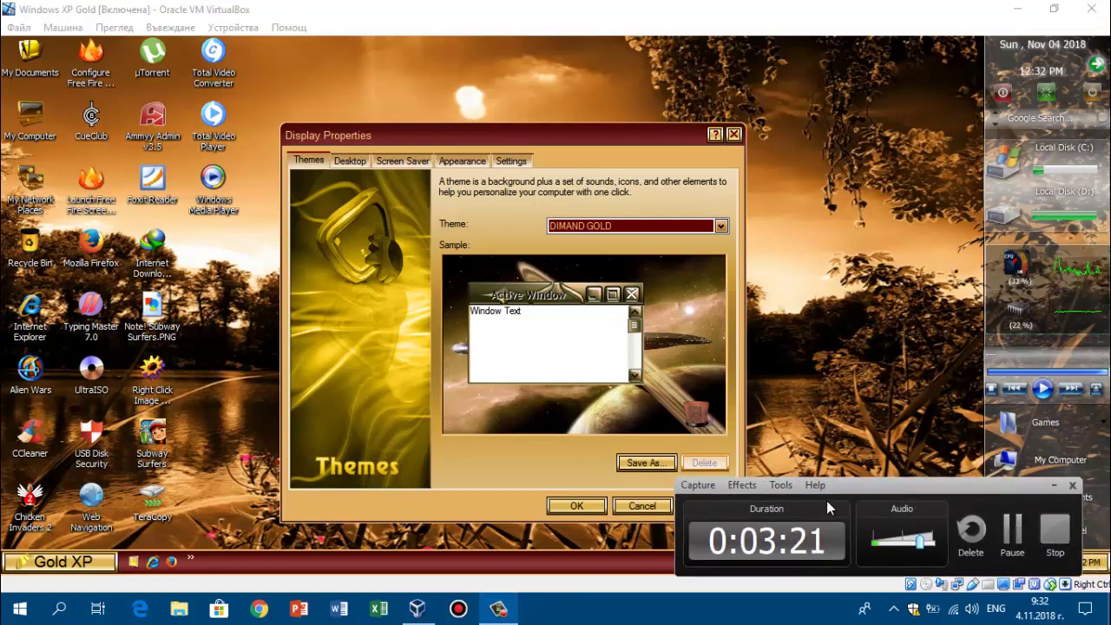
left_click_drag(548, 148, 519, 127)
left_click(664, 486)
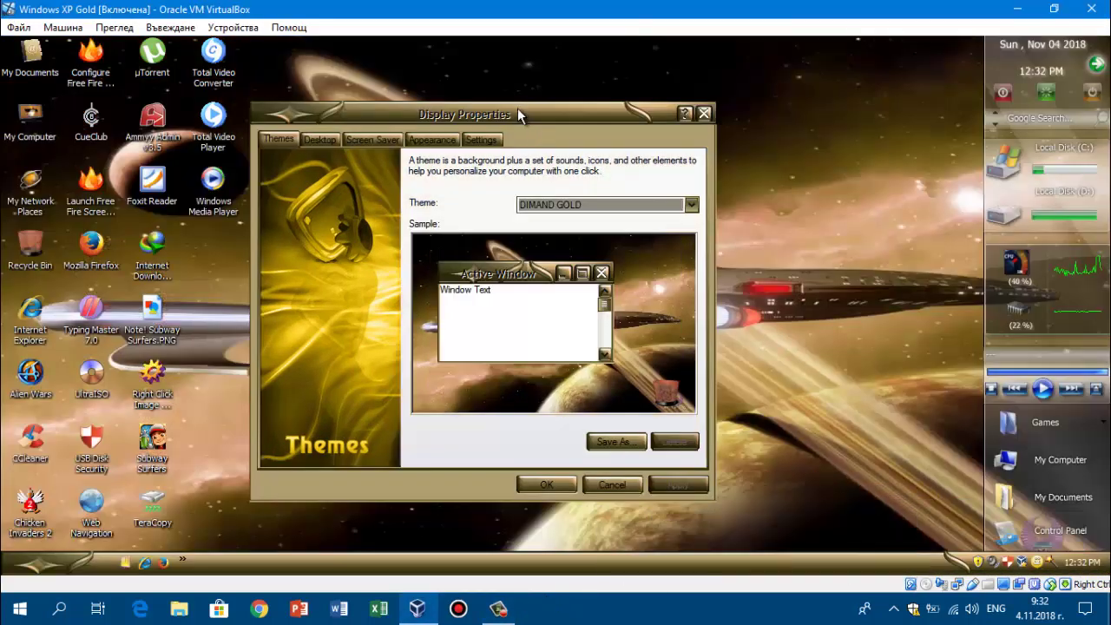
Move Display Properties out of the way, view the DIMAND GOLD wallpaper and Start menu, and close the menu
left_click_drag(517, 109, 715, 522)
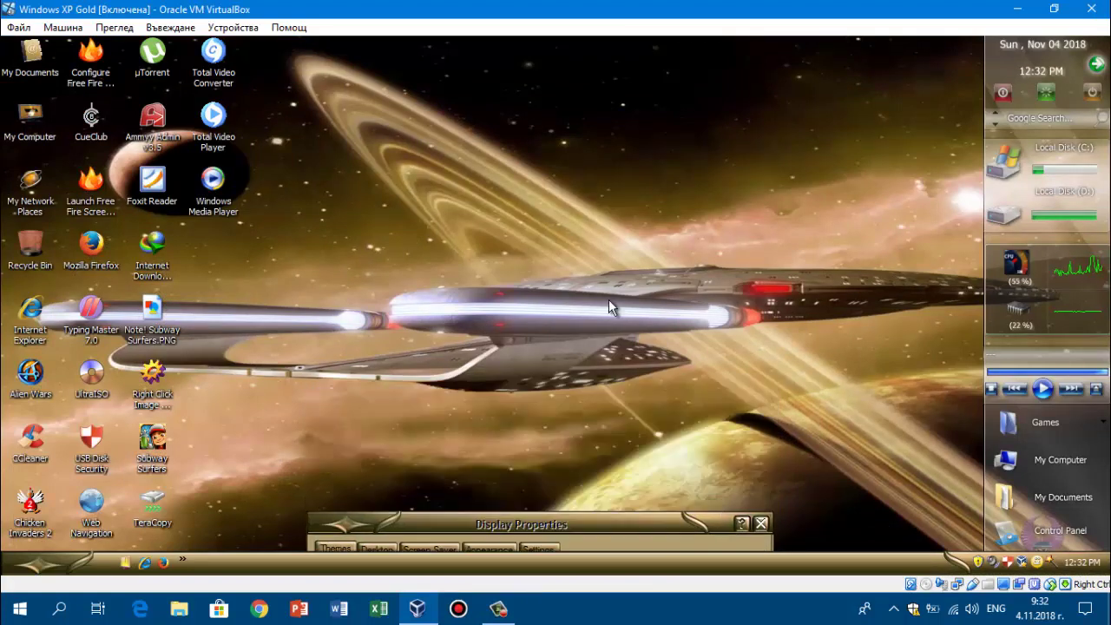
left_click(37, 562)
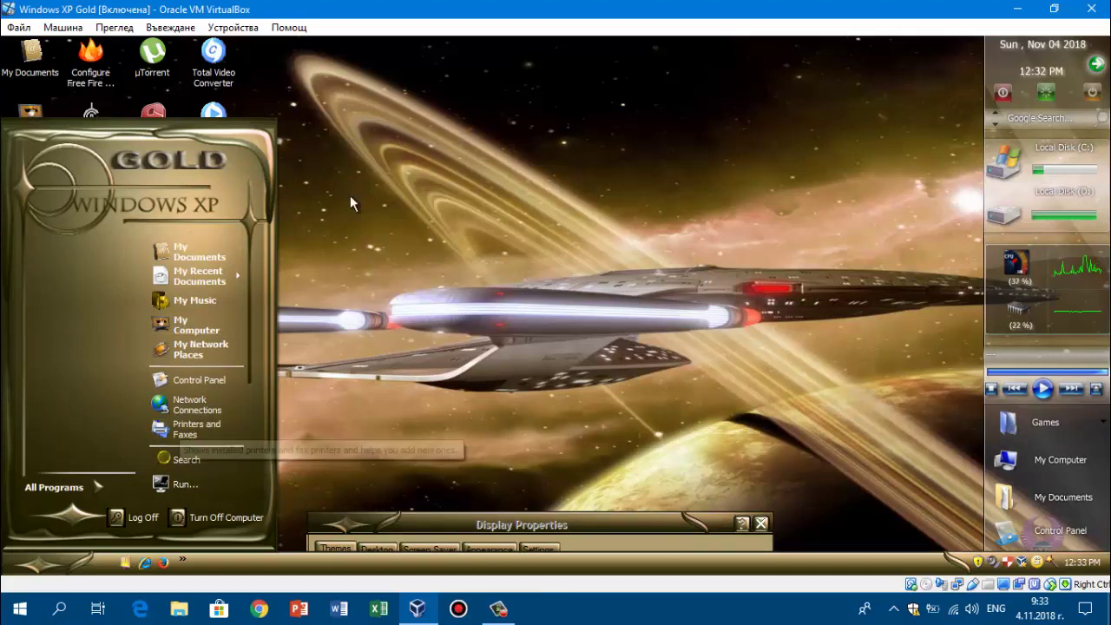
left_click(364, 438)
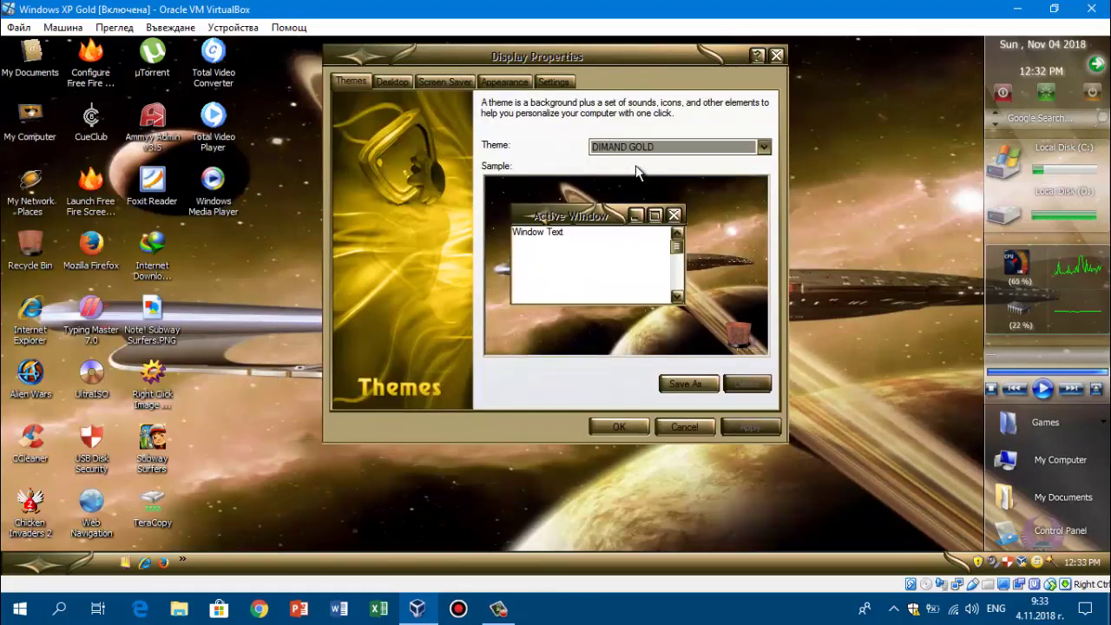
Apply the BLUE desktop theme and move Display Properties aside to uncover the desktop
left_click(653, 148)
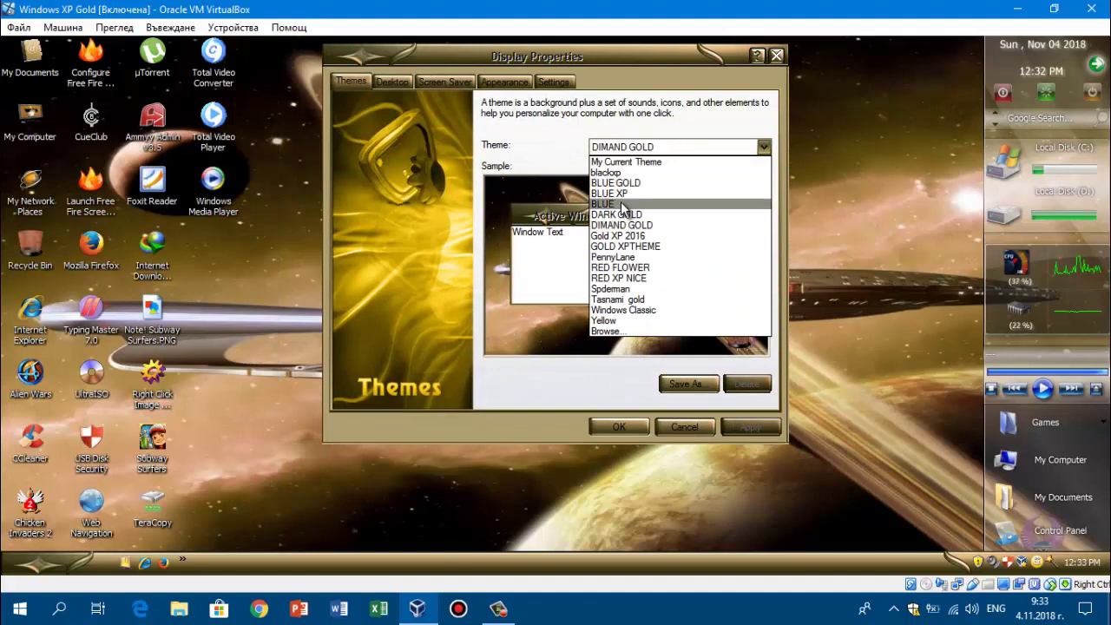
left_click(741, 425)
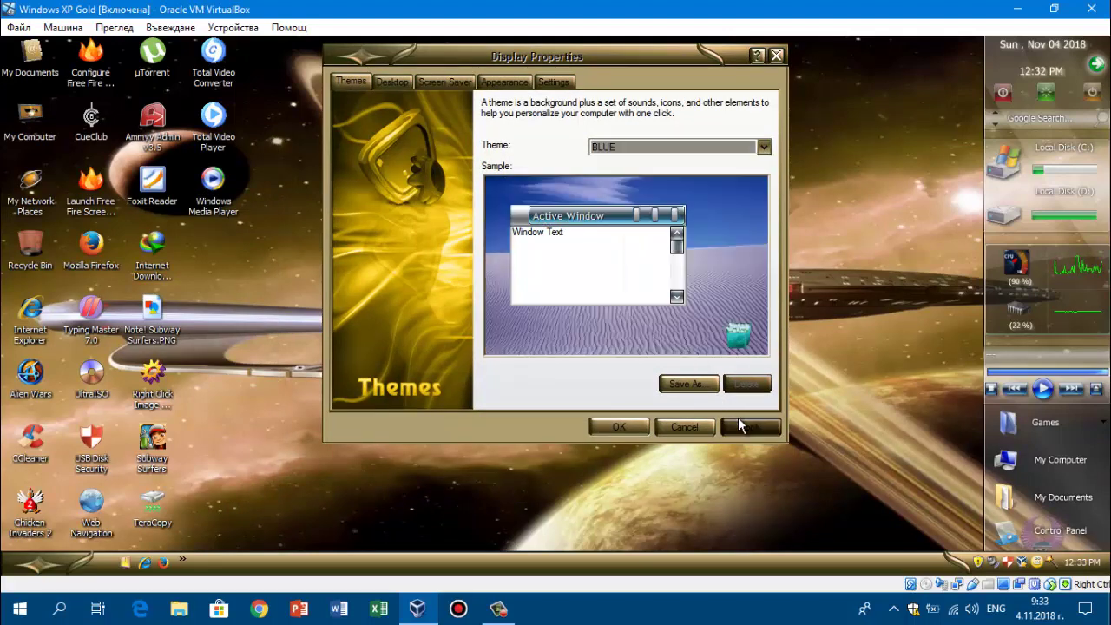
left_click(458, 608)
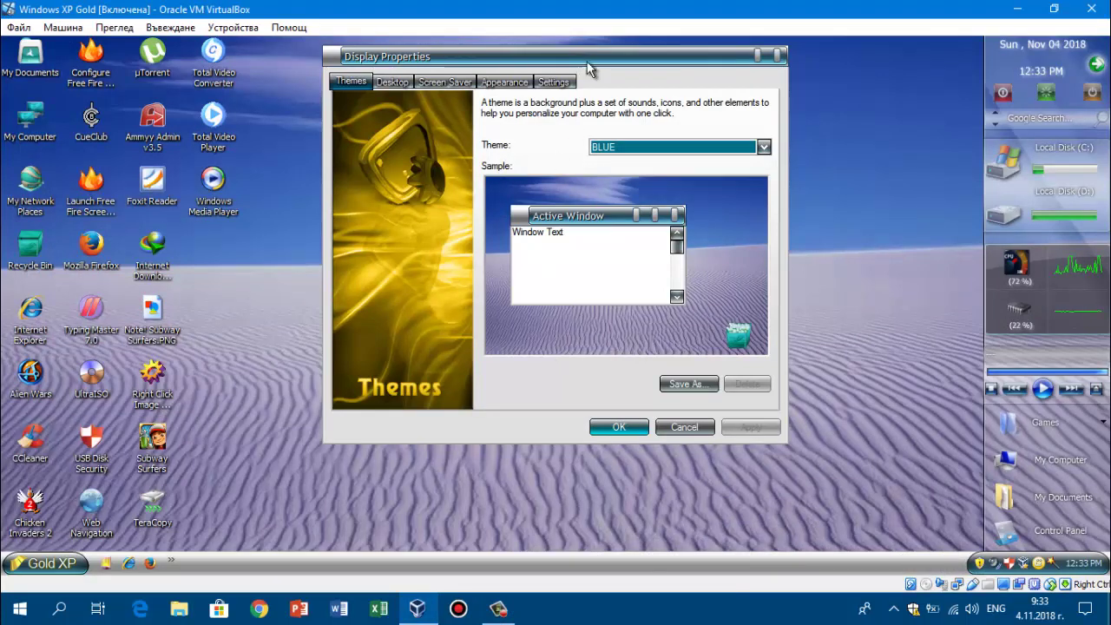
left_click_drag(587, 69, 745, 114)
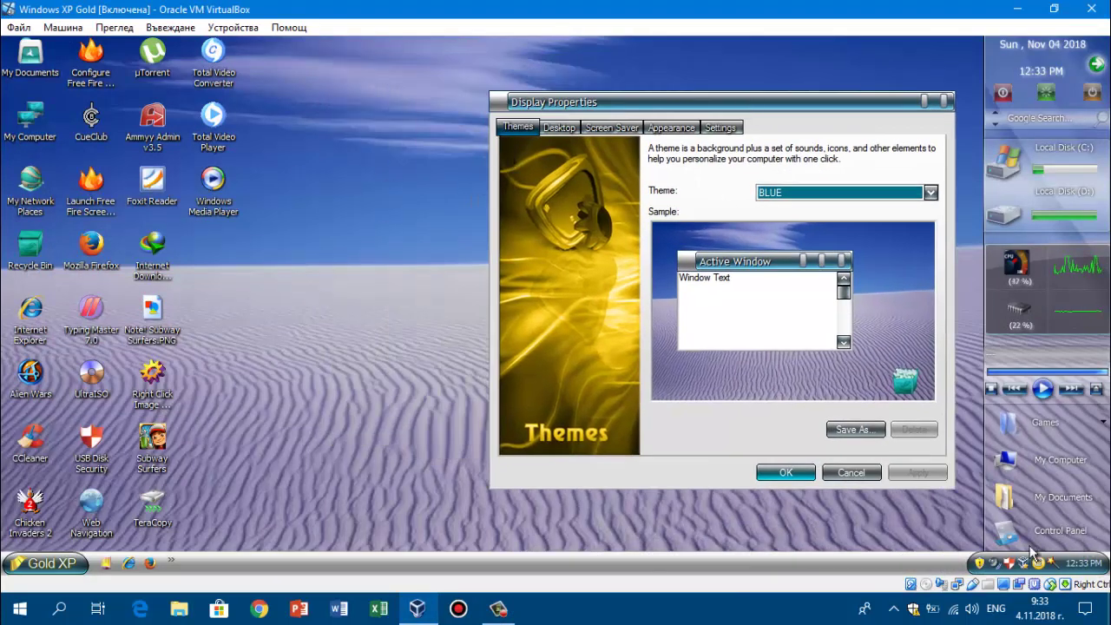
Inspect how the BLUE theme styles the volume control, the Start menu's program lists and the My Computer window, closing each
left_click(998, 565)
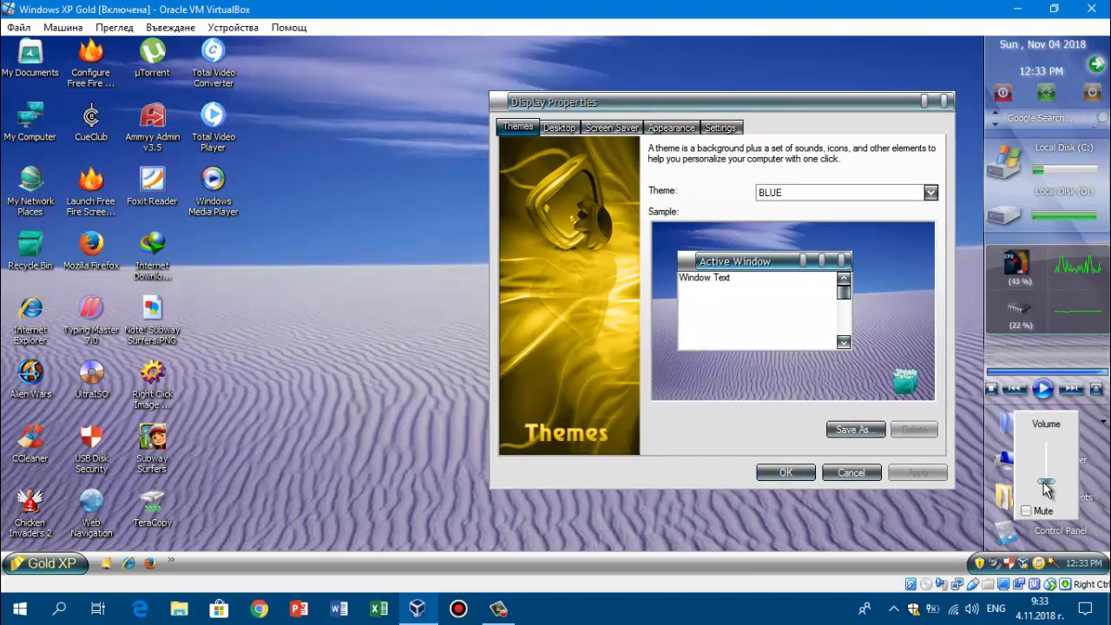
left_click(43, 564)
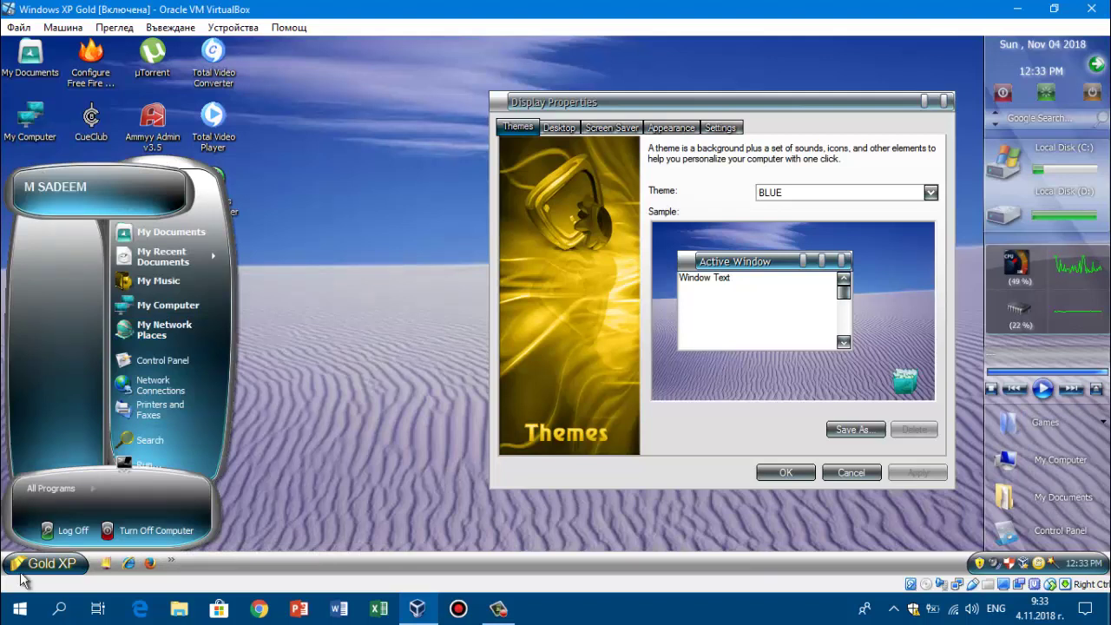
mouse_move(61, 488)
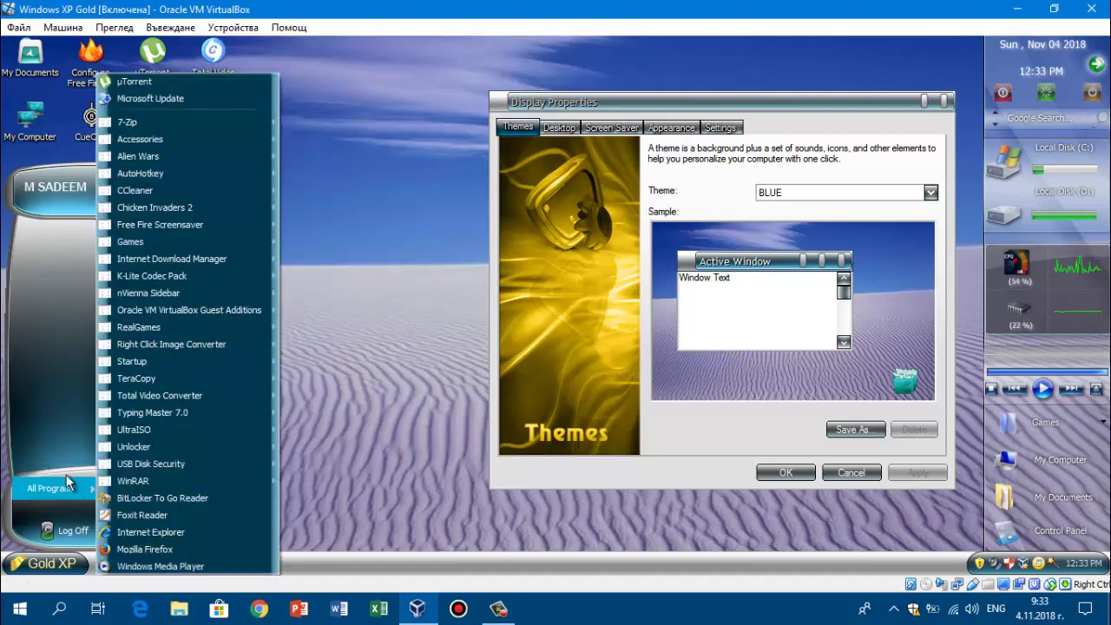
mouse_move(186, 154)
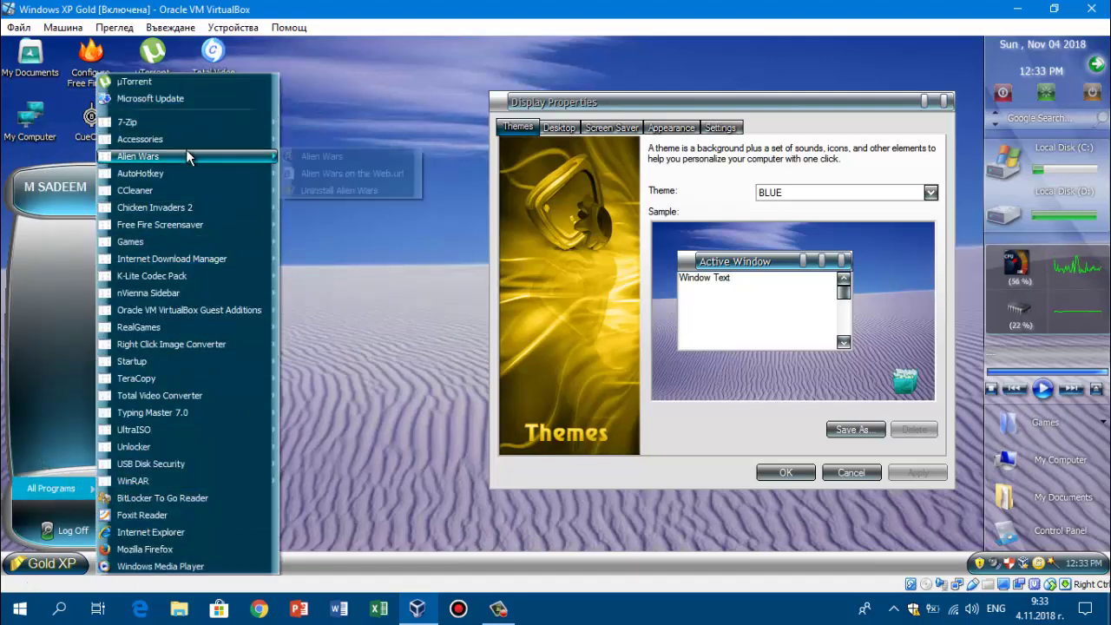
mouse_move(245, 130)
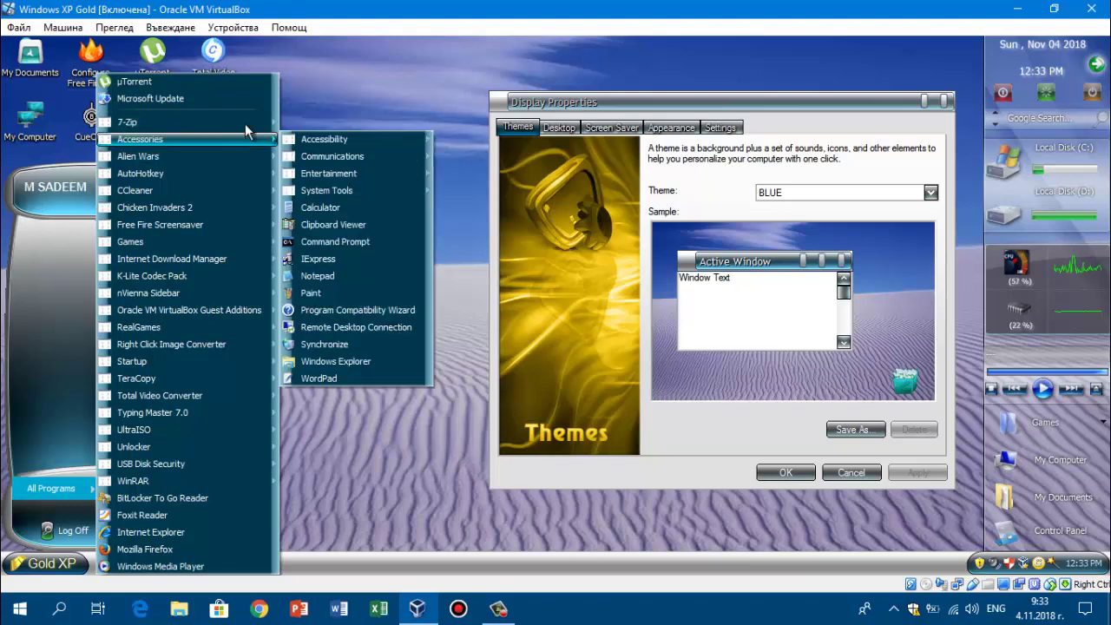
left_click(366, 74)
double_click(22, 122)
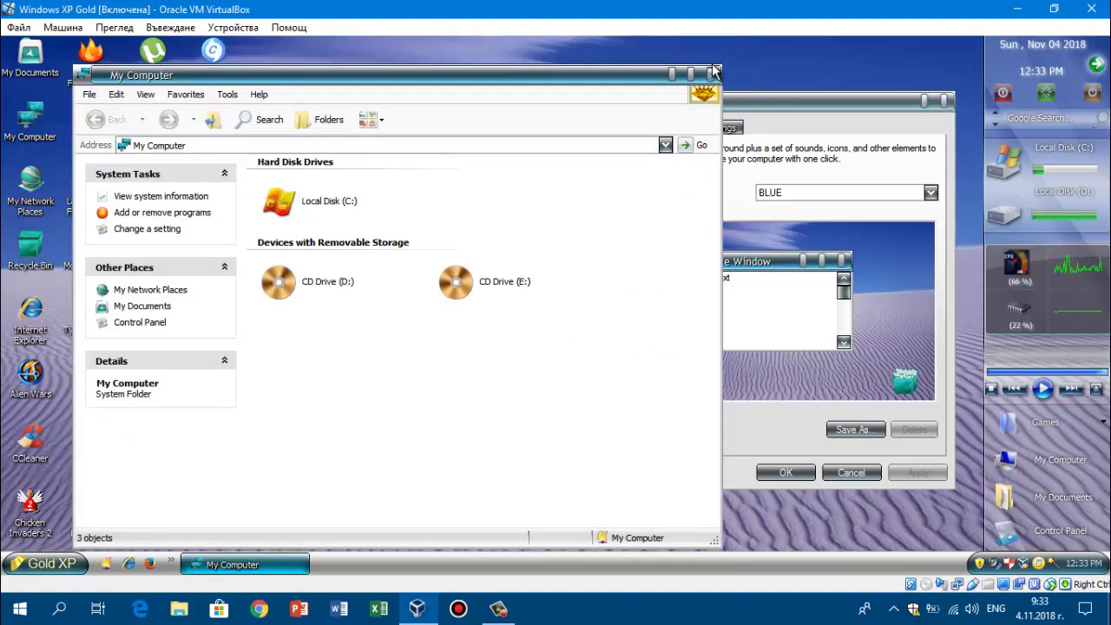
left_click(713, 71)
Apply the Tasnami gold desktop theme and view its Start menu with the All Programs list
left_click(911, 193)
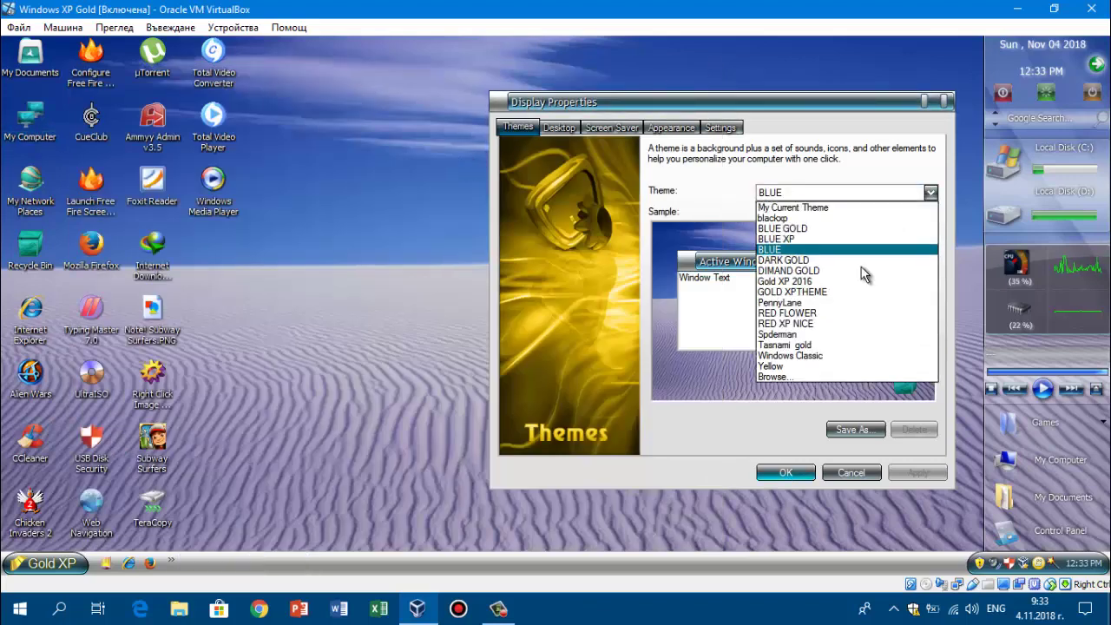
left_click(901, 468)
left_click(907, 476)
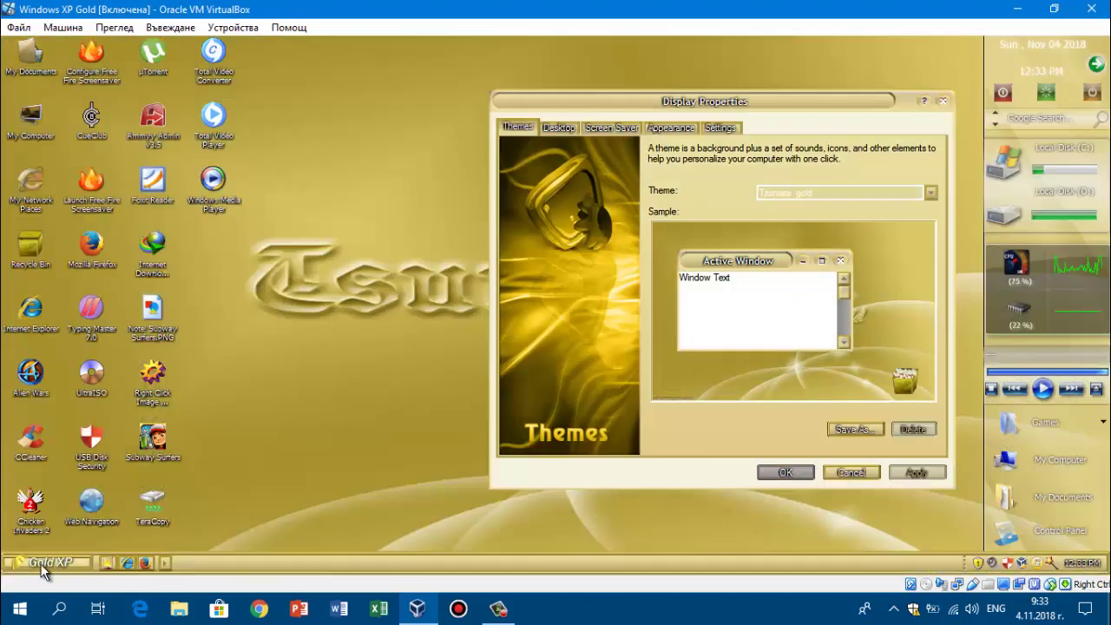
left_click(40, 563)
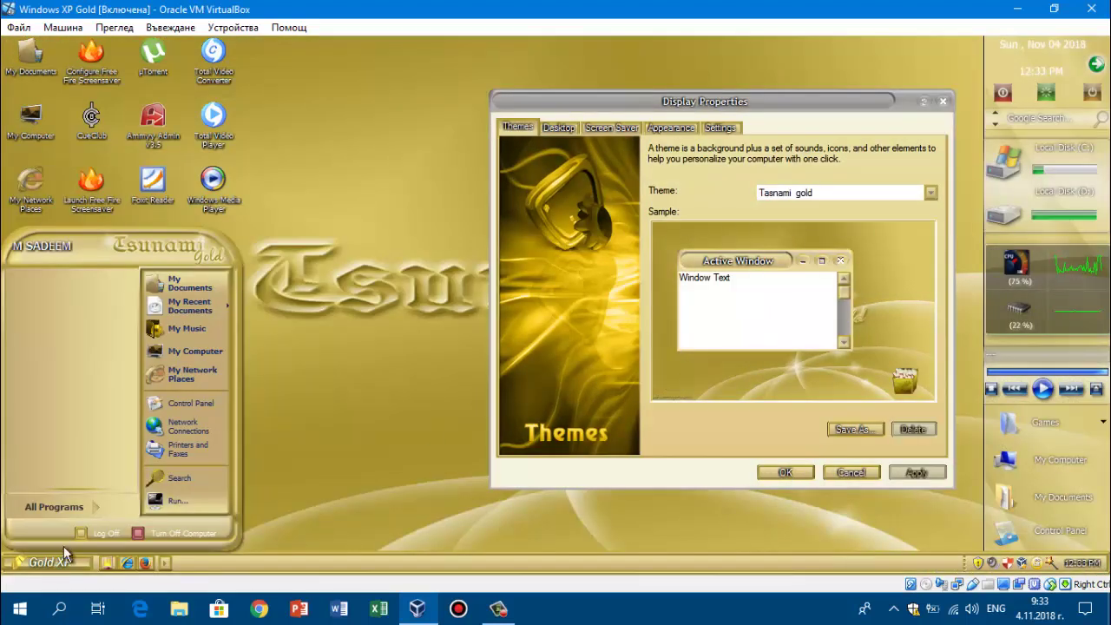
left_click(68, 501)
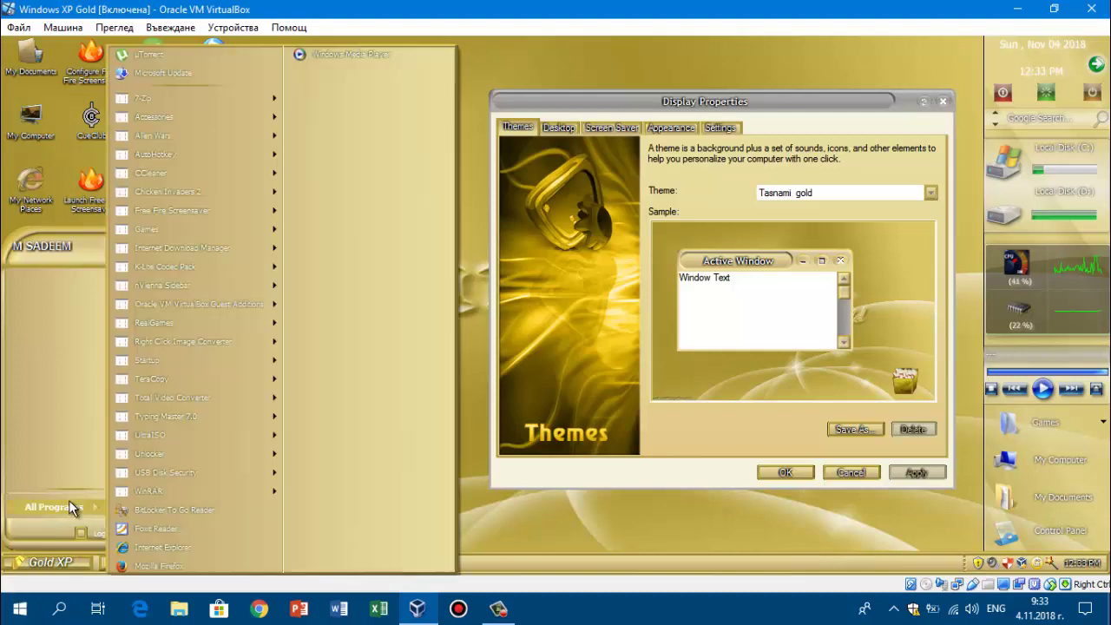
Apply the Spderman desktop theme and move Display Properties aside to uncover the wallpaper
left_click(820, 191)
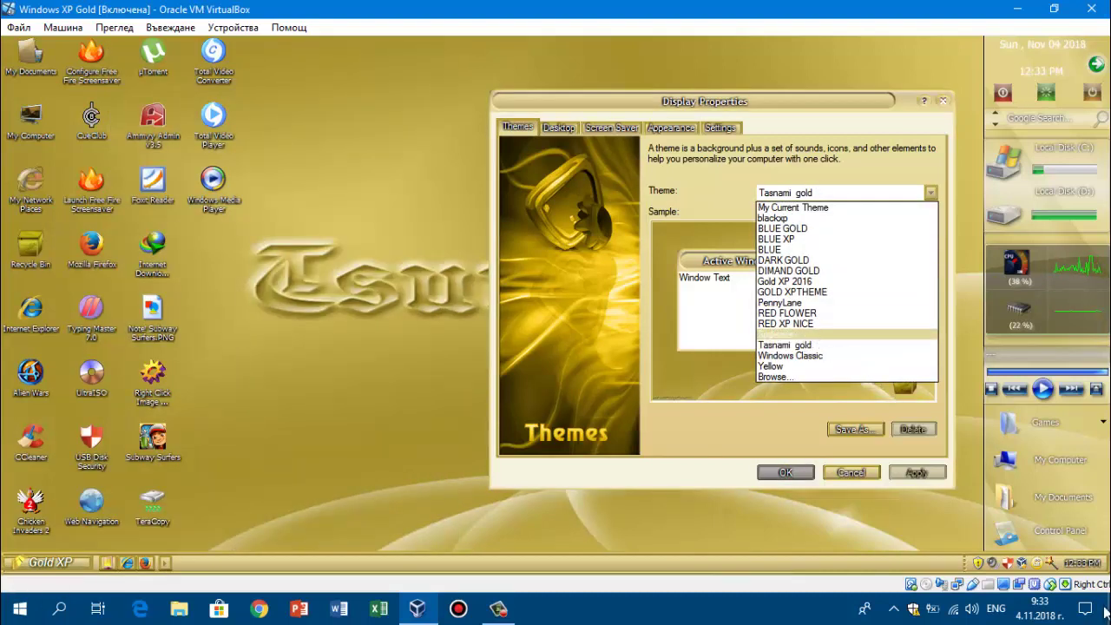
left_click(633, 379)
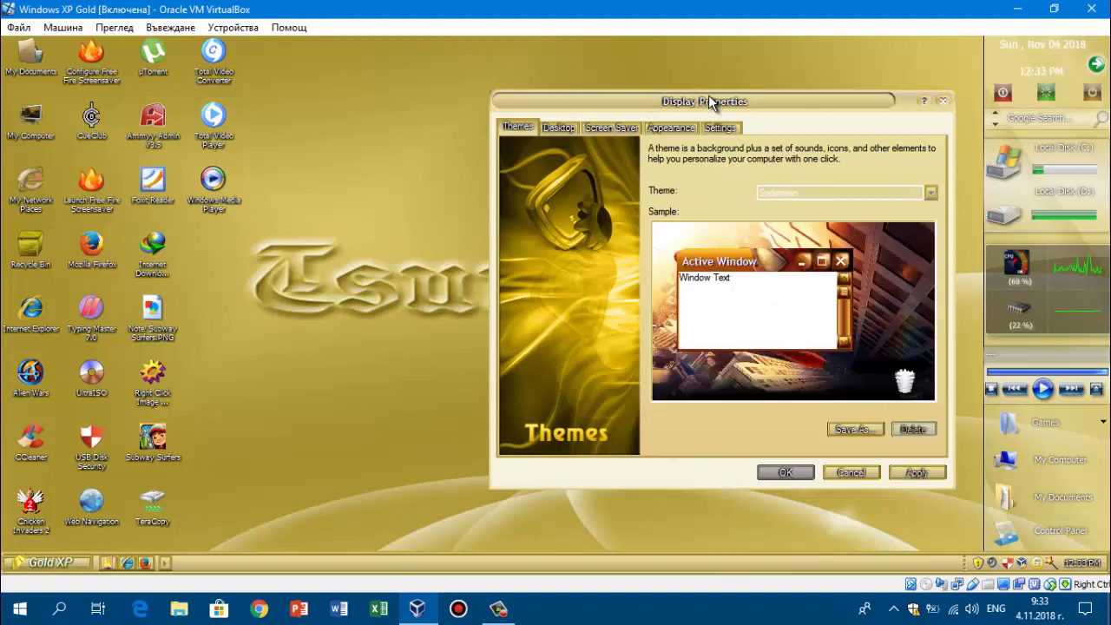
left_click(906, 474)
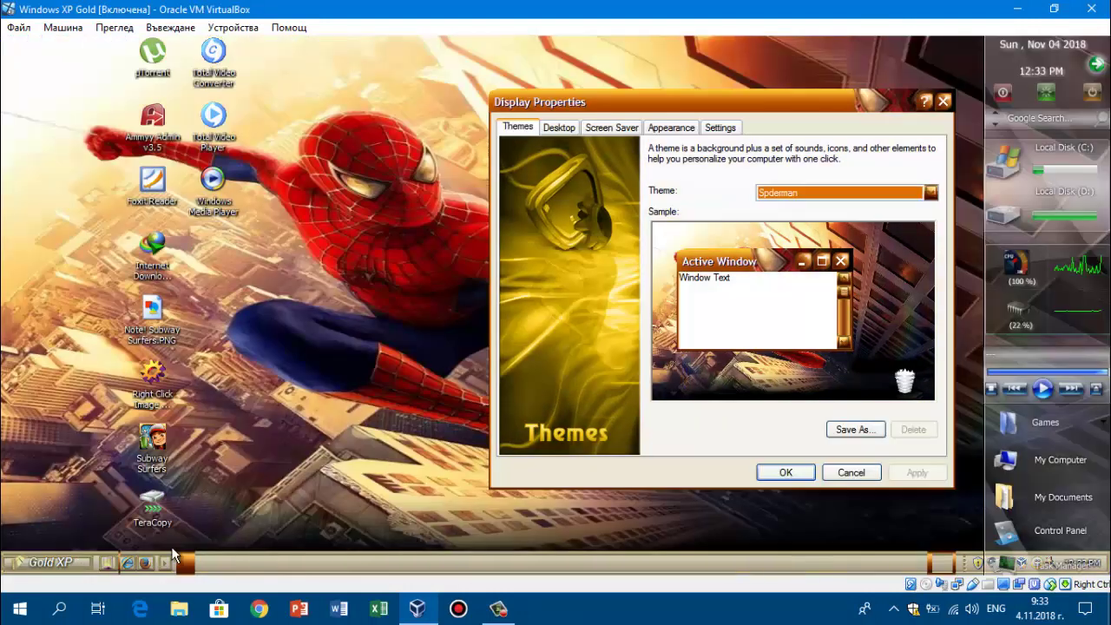
left_click_drag(832, 104, 729, 508)
View the Spderman theme's Start menu and its All Programs list, and close the menu
left_click(28, 566)
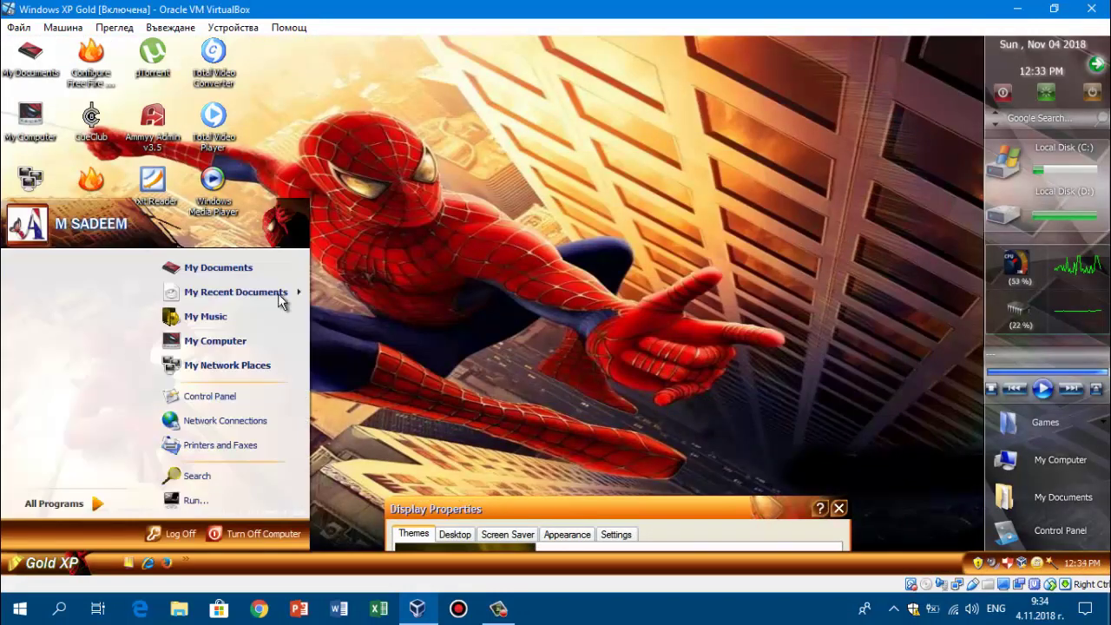
left_click(83, 502)
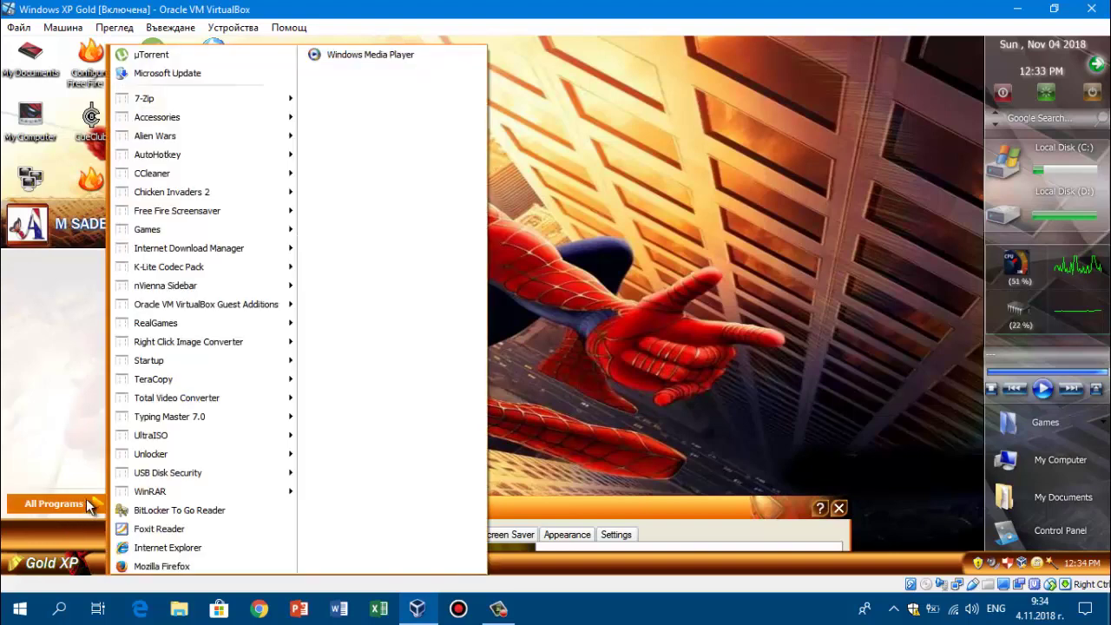
left_click(776, 176)
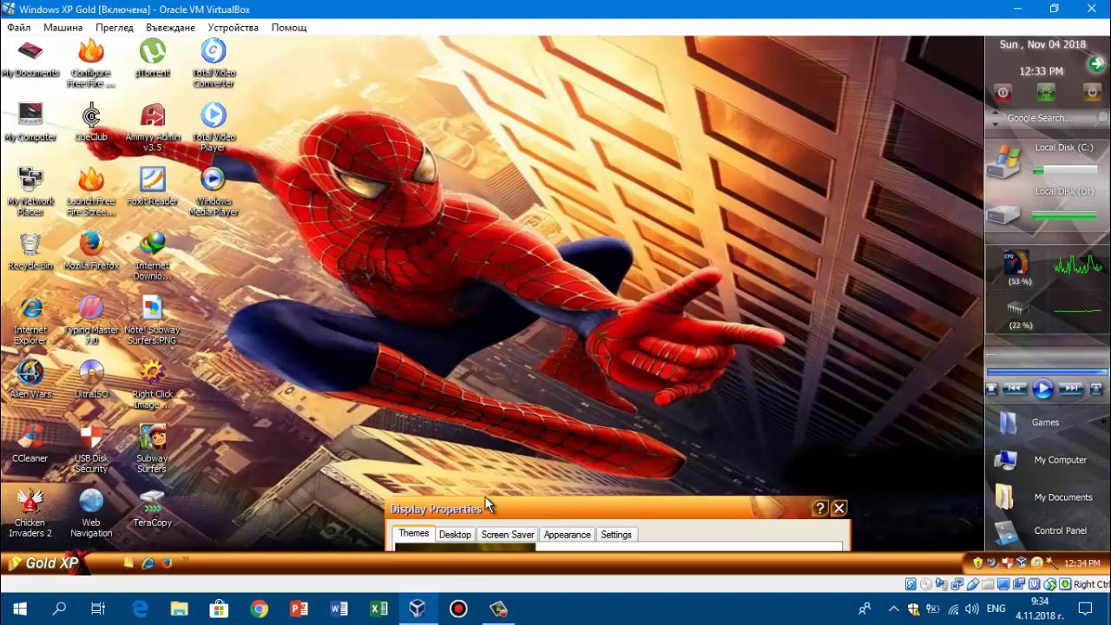
Bring Display Properties back into full view, apply the Windows Classic theme and look at its Start menu
left_click_drag(486, 503, 579, 102)
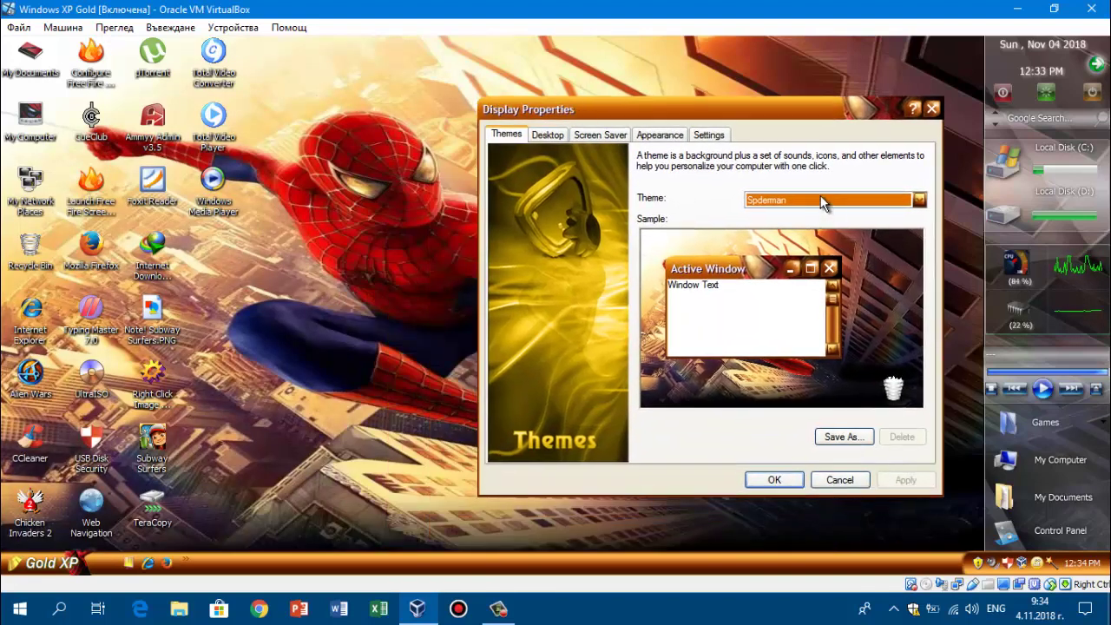
left_click(821, 201)
left_click(808, 368)
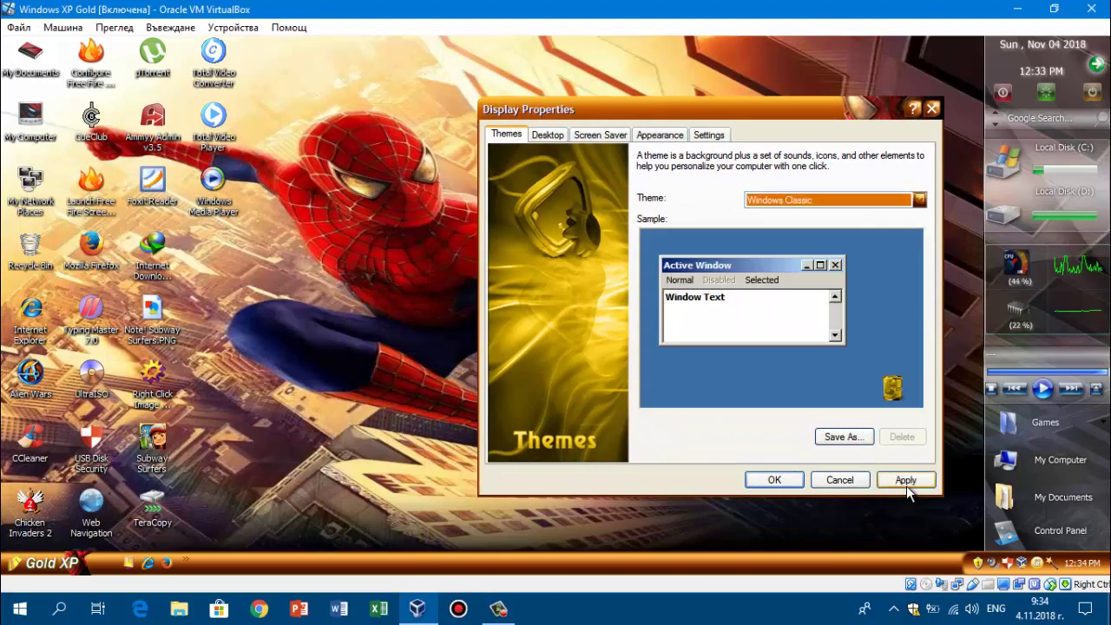
left_click(905, 483)
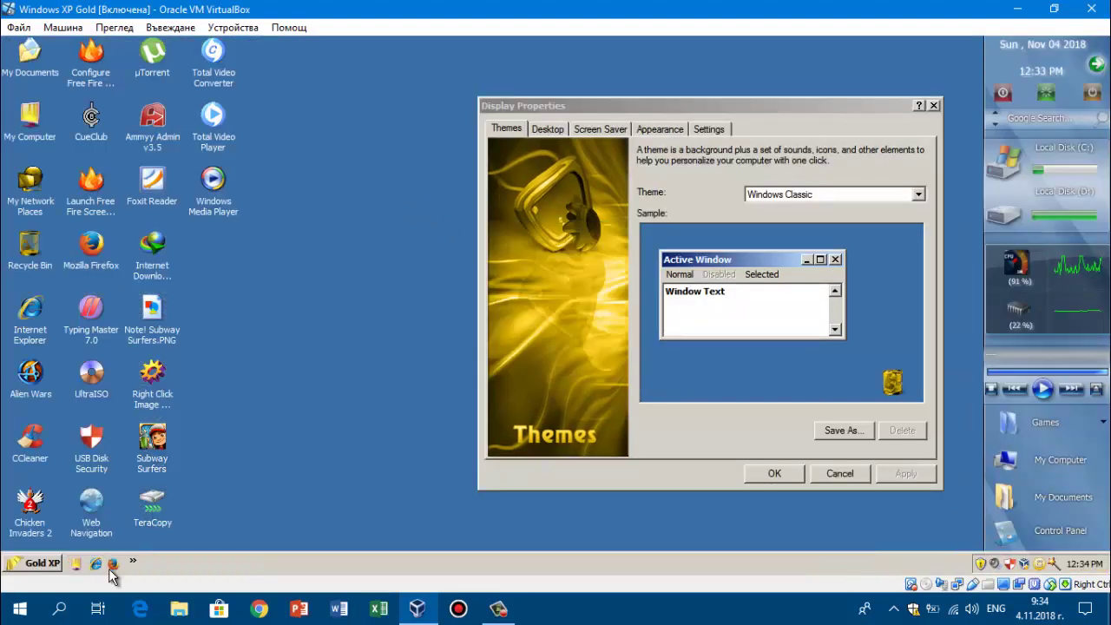
left_click(52, 562)
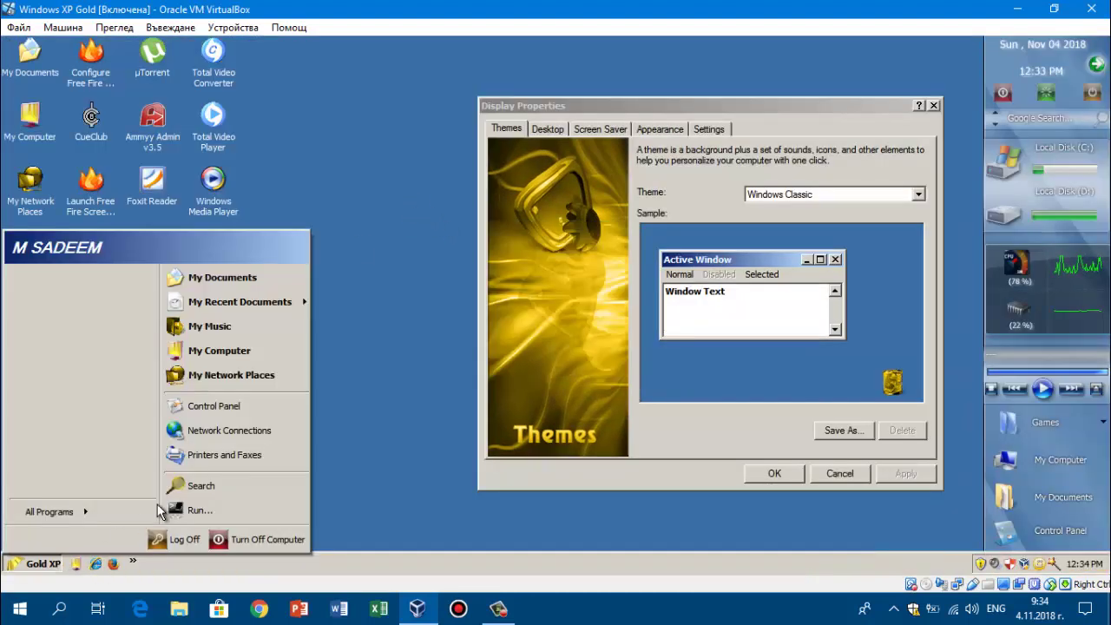
left_click(434, 347)
Apply the PennyLane desktop theme and move Display Properties aside to uncover the wallpaper
left_click(786, 201)
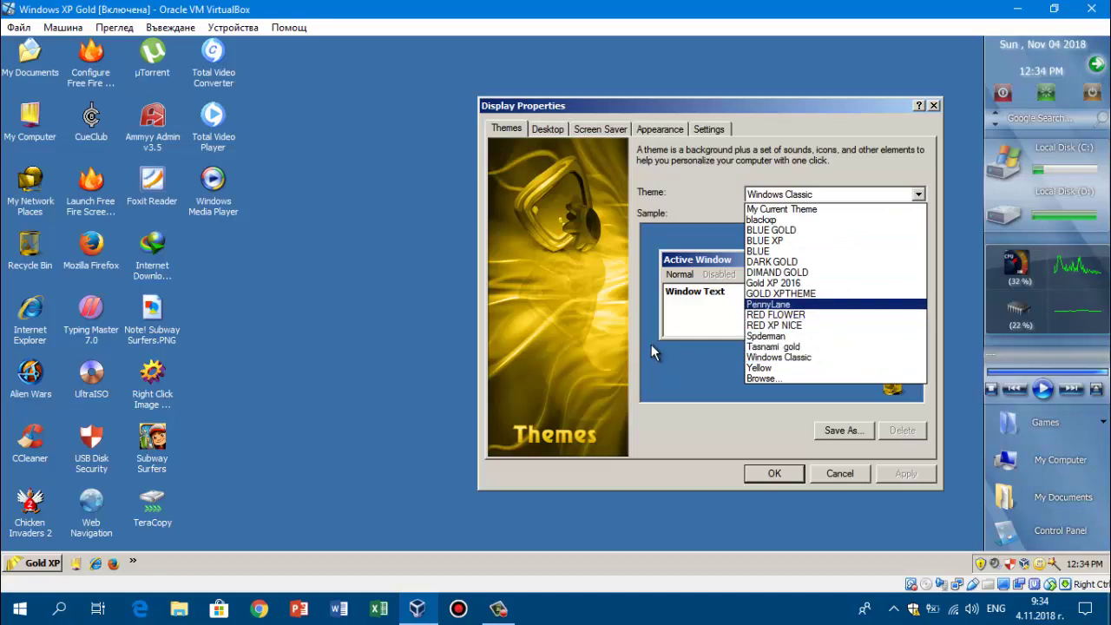
left_click(787, 306)
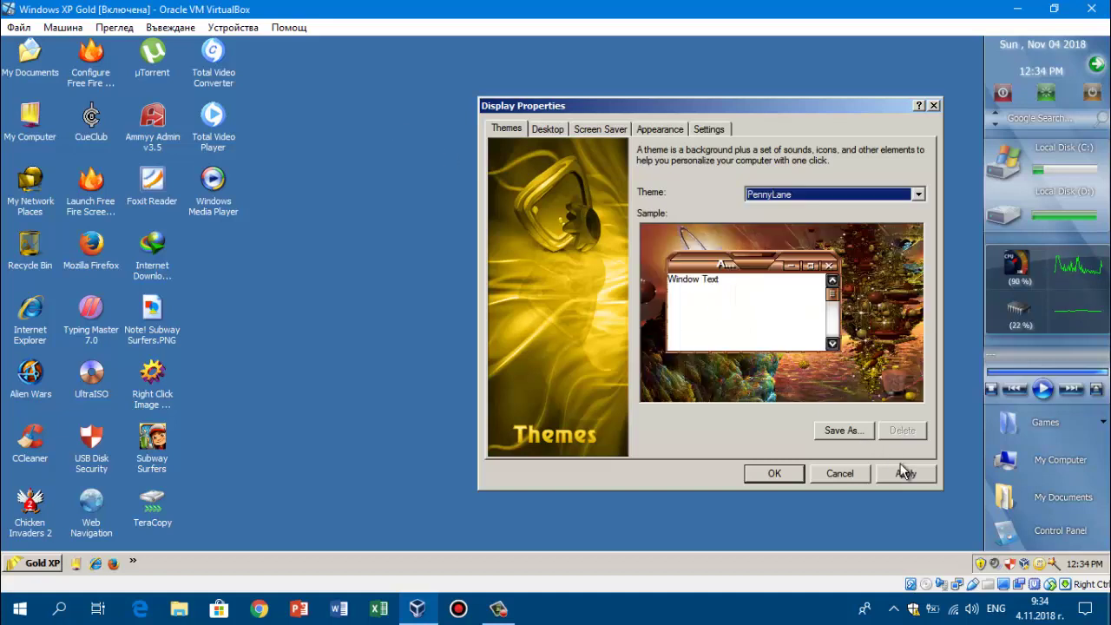
left_click(902, 472)
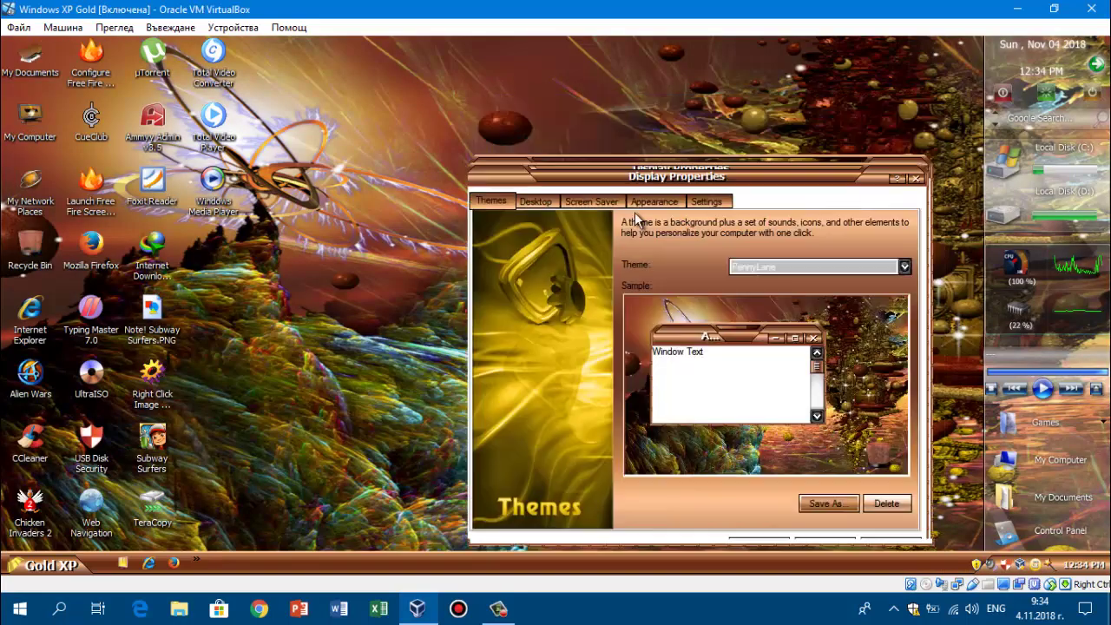
left_click_drag(659, 102, 621, 423)
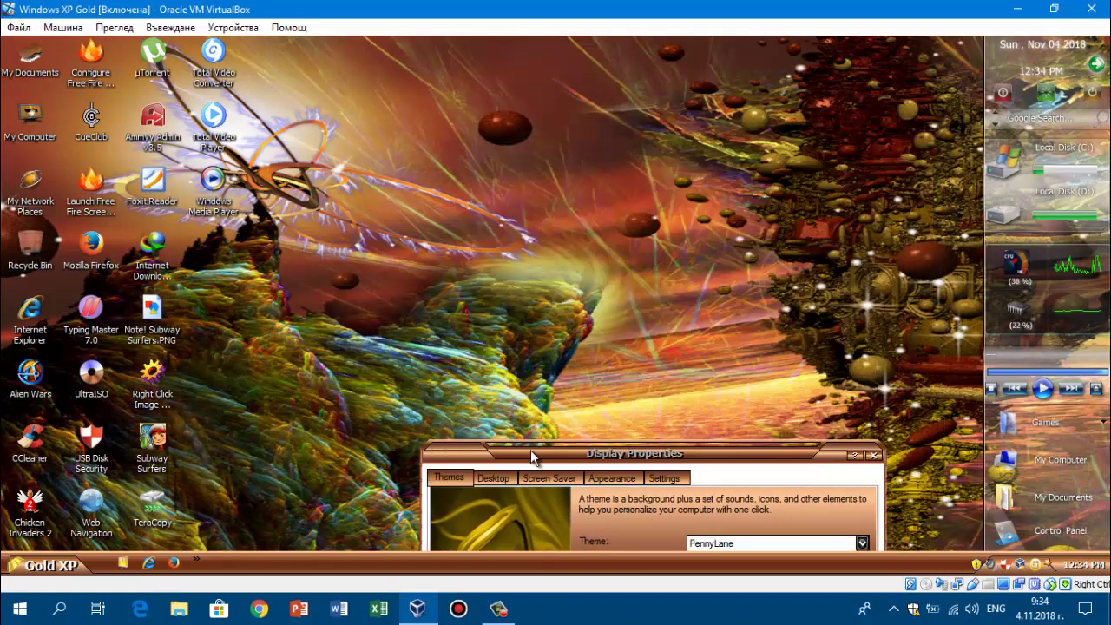
View the PennyLane theme's Start menu, close it and bring Display Properties back into full view
left_click(50, 565)
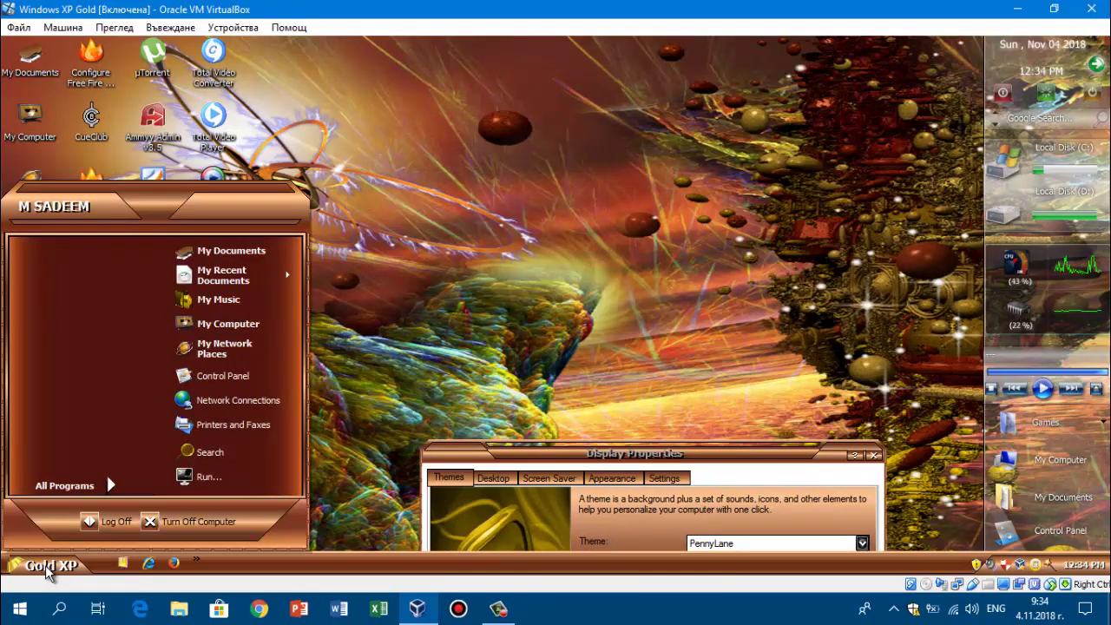
left_click(474, 222)
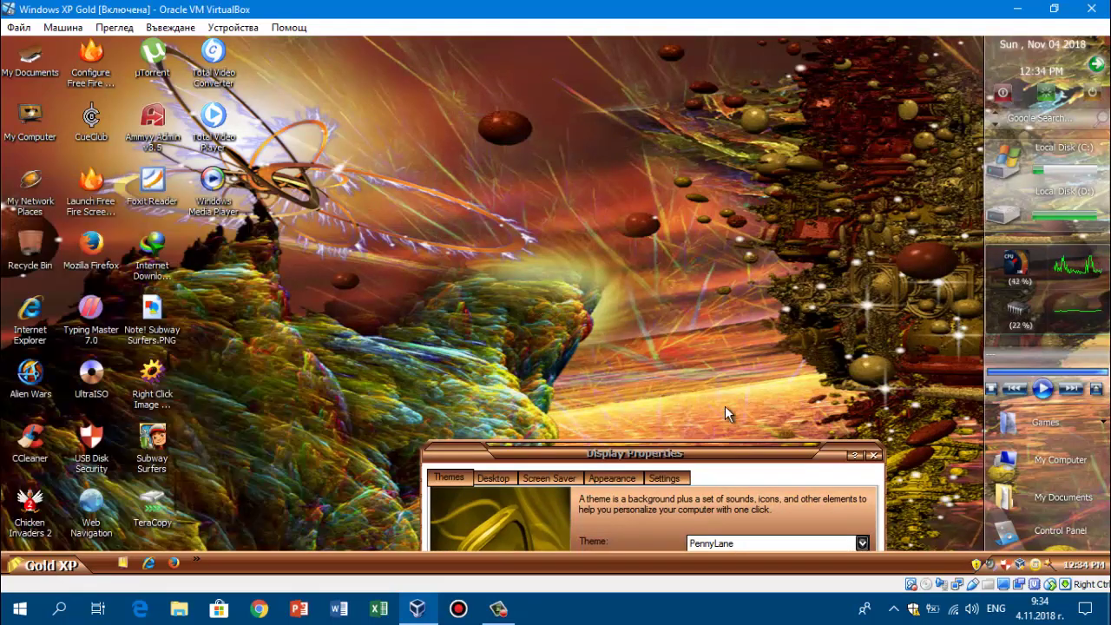
left_click_drag(733, 452, 688, 101)
left_click(458, 607)
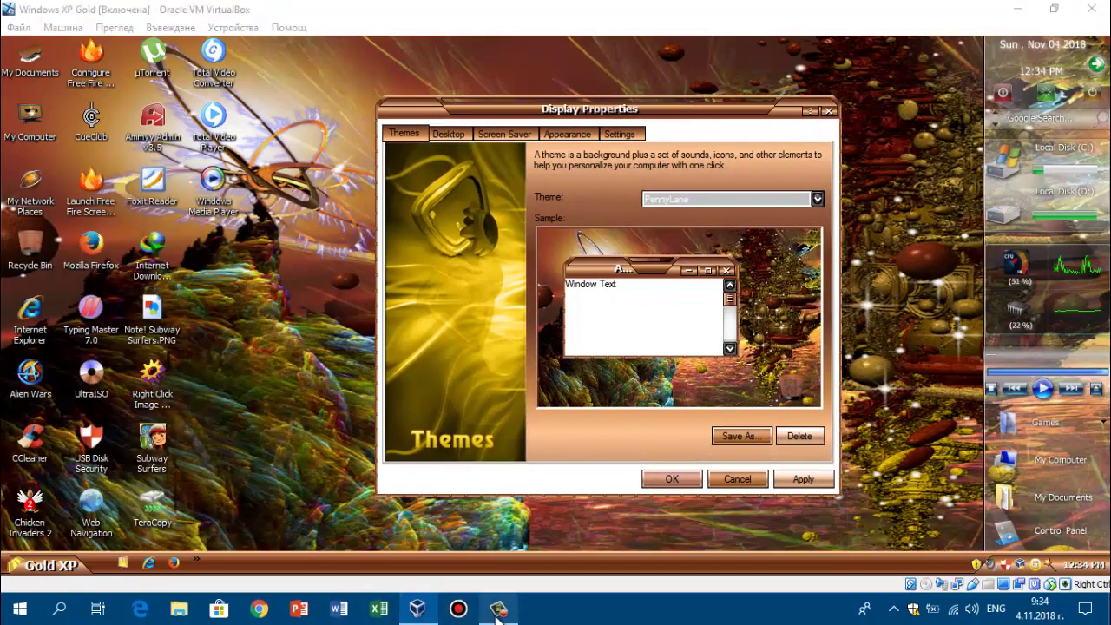
left_click(1012, 531)
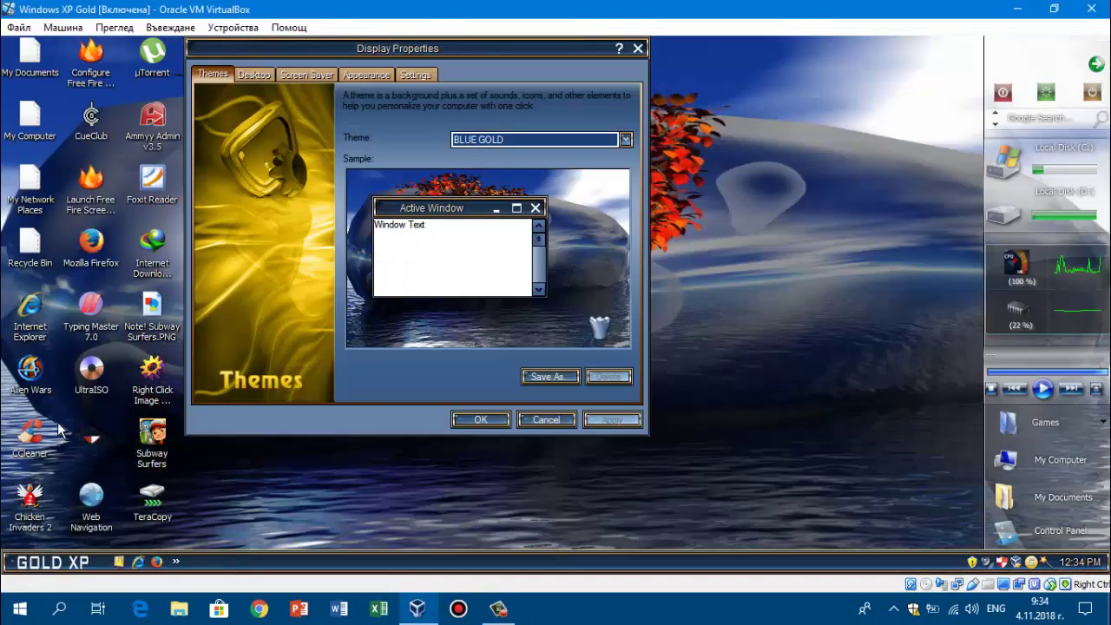
Move Display Properties off the BLUE GOLD wallpaper, browse the Start menu's All Programs and Accessories lists, and close the menu
left_click_drag(419, 57, 643, 438)
left_click(22, 562)
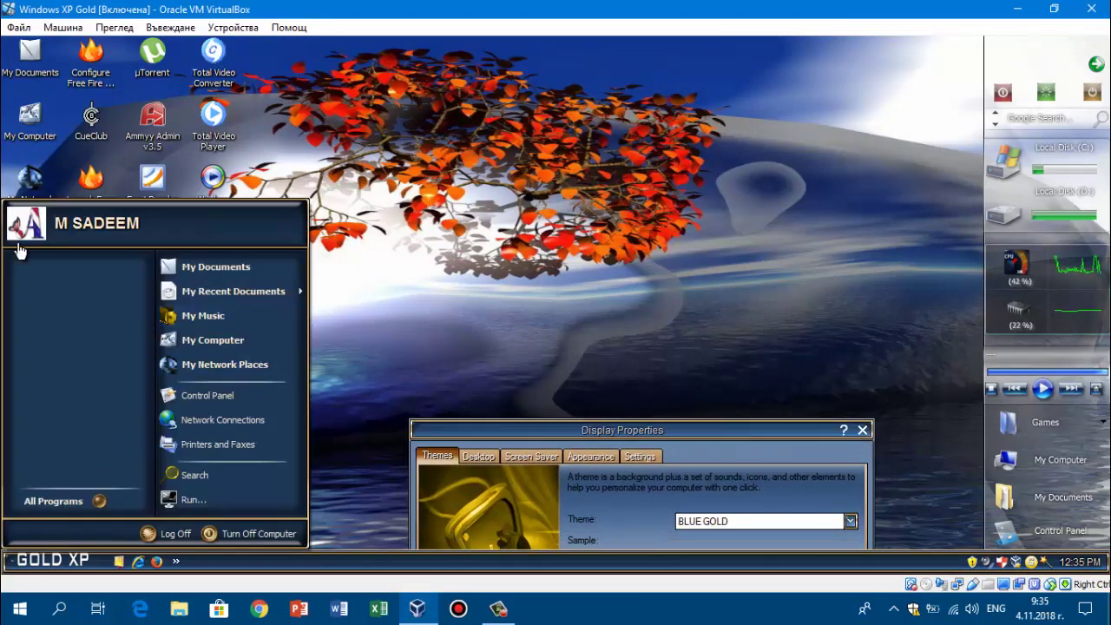
left_click(98, 501)
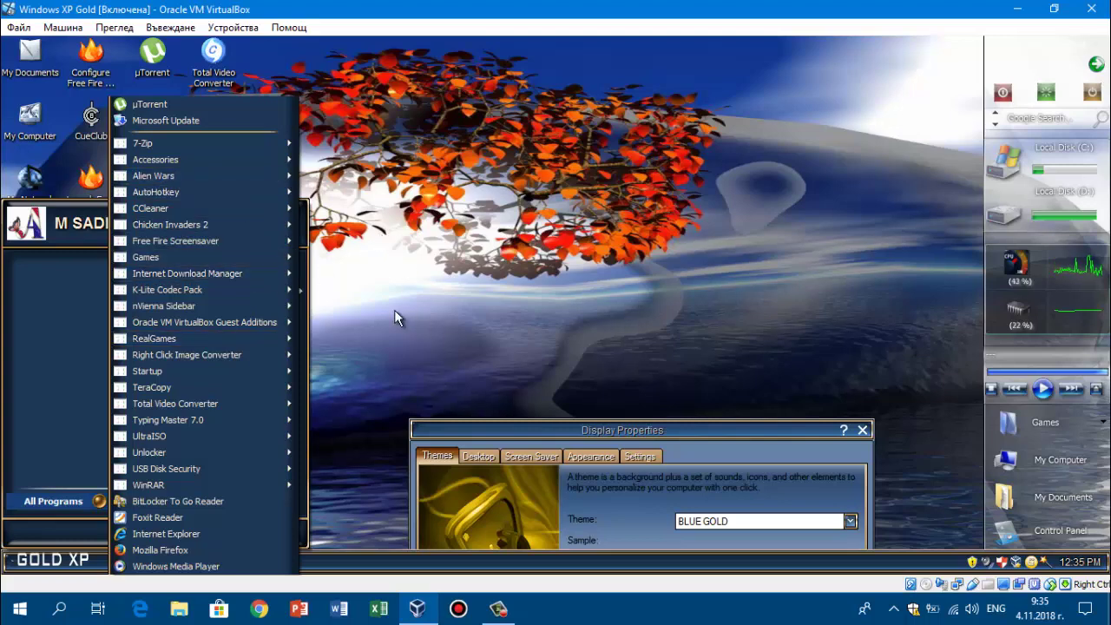
mouse_move(156, 160)
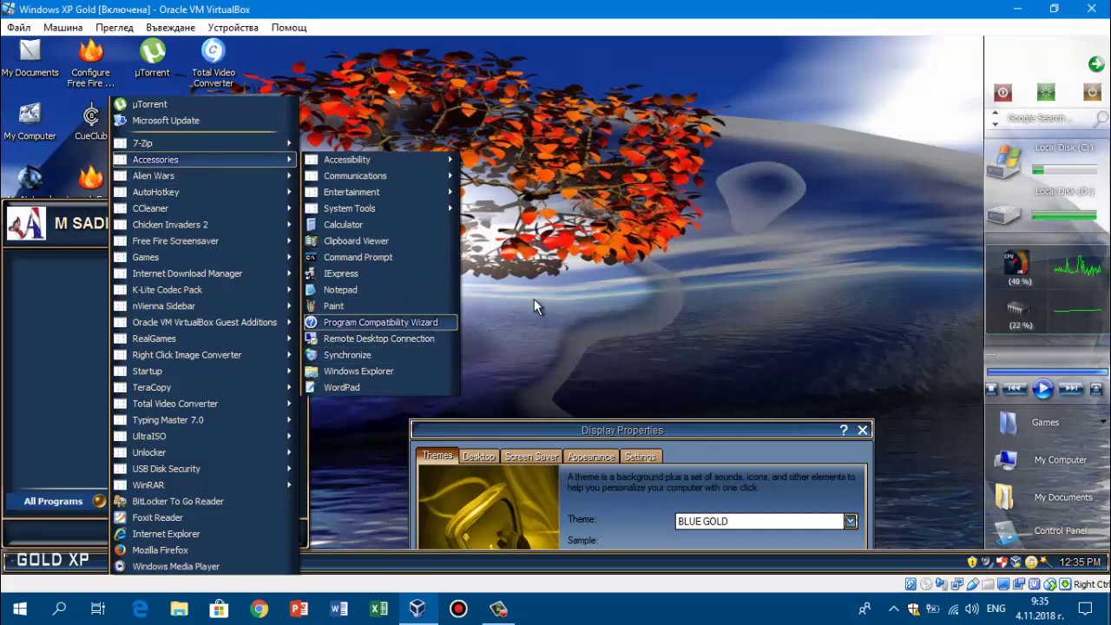
left_click(634, 285)
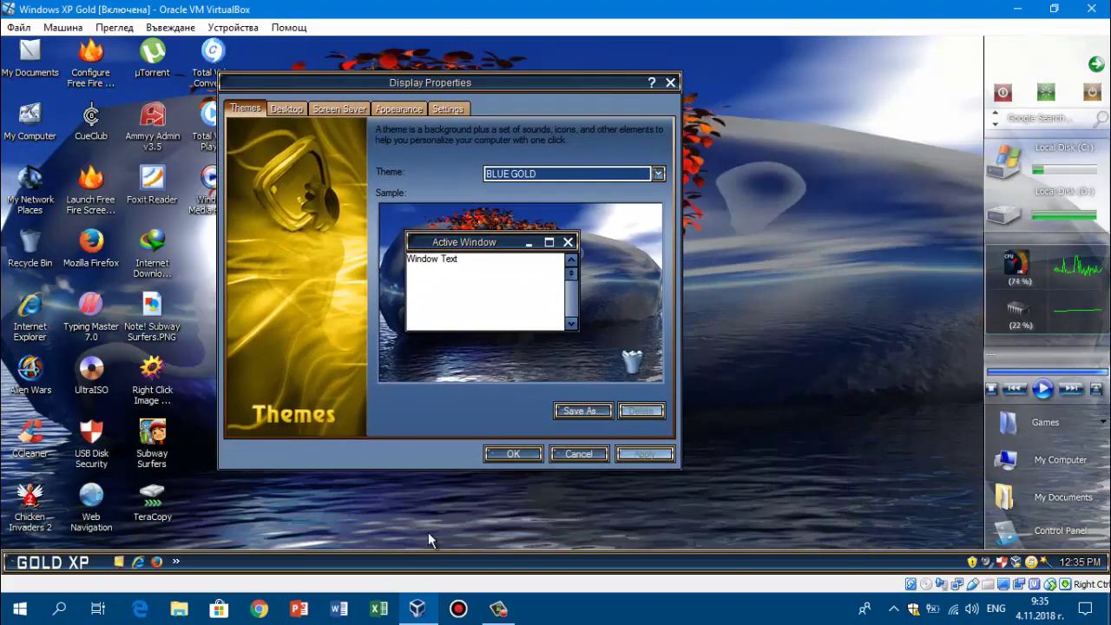
left_click(498, 608)
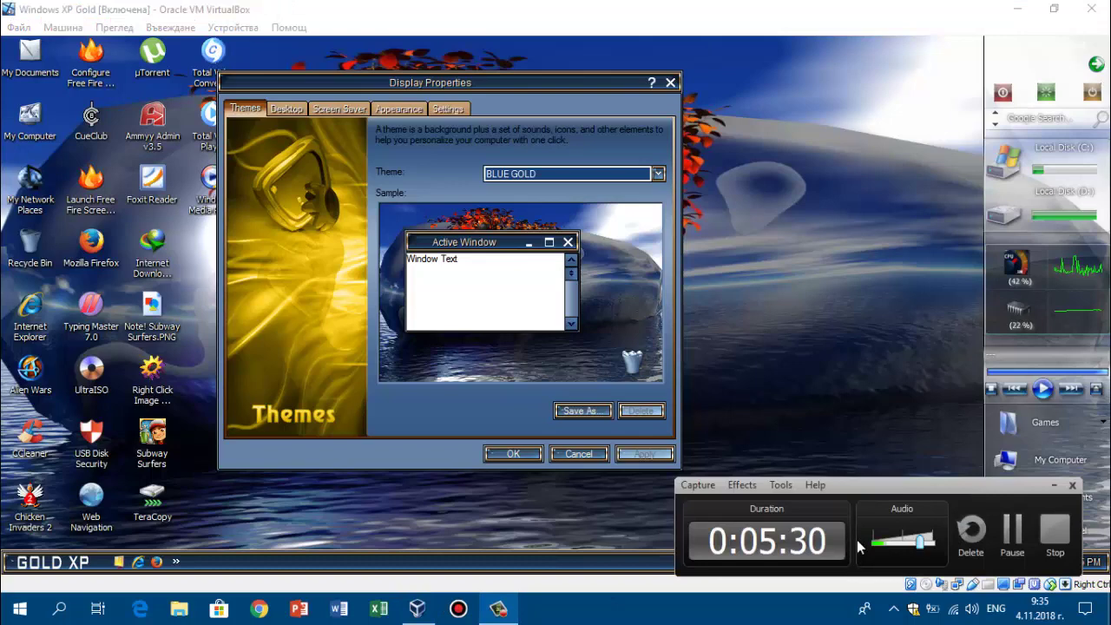
left_click(1015, 531)
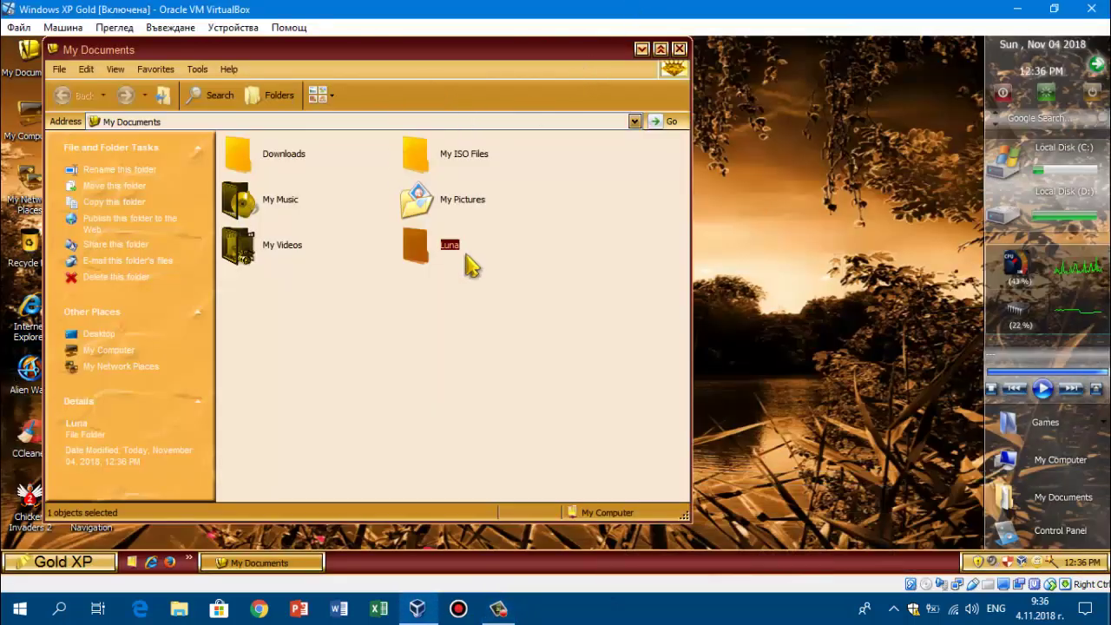
Look inside the Luna folder, return to My Documents and move its window aside to uncover the desktop icons
double_click(416, 250)
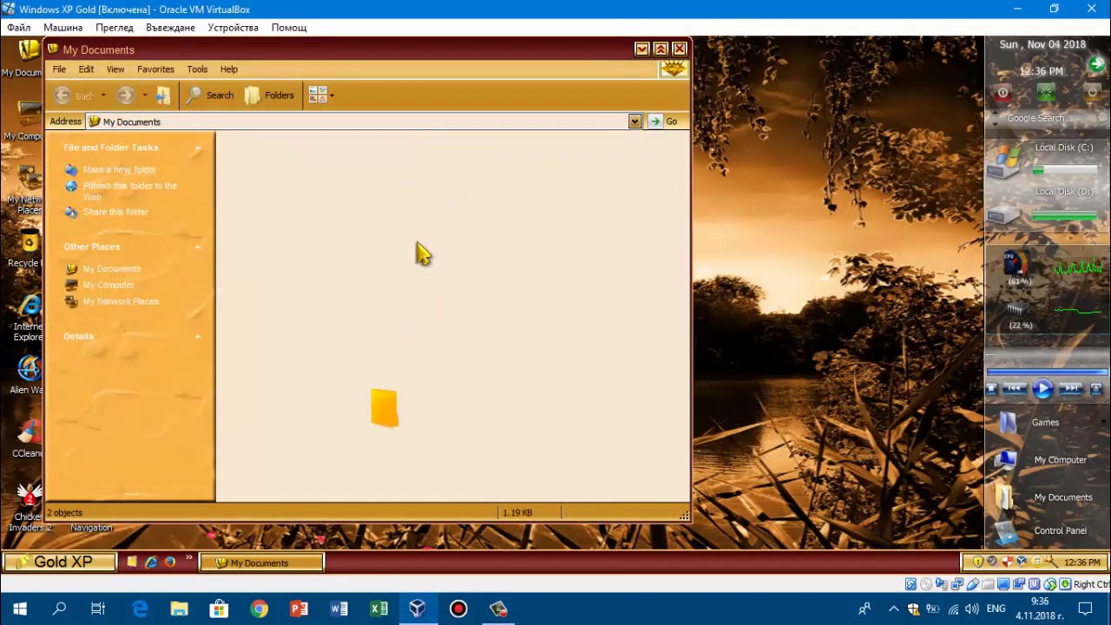
left_click_drag(538, 210, 243, 139)
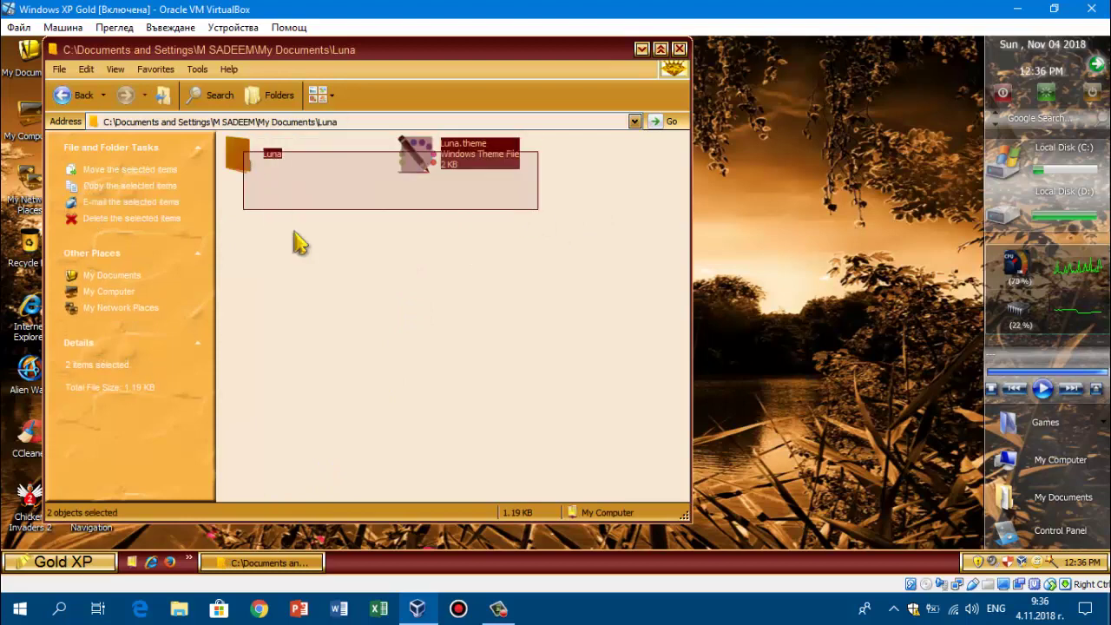
left_click(234, 226)
left_click(76, 97)
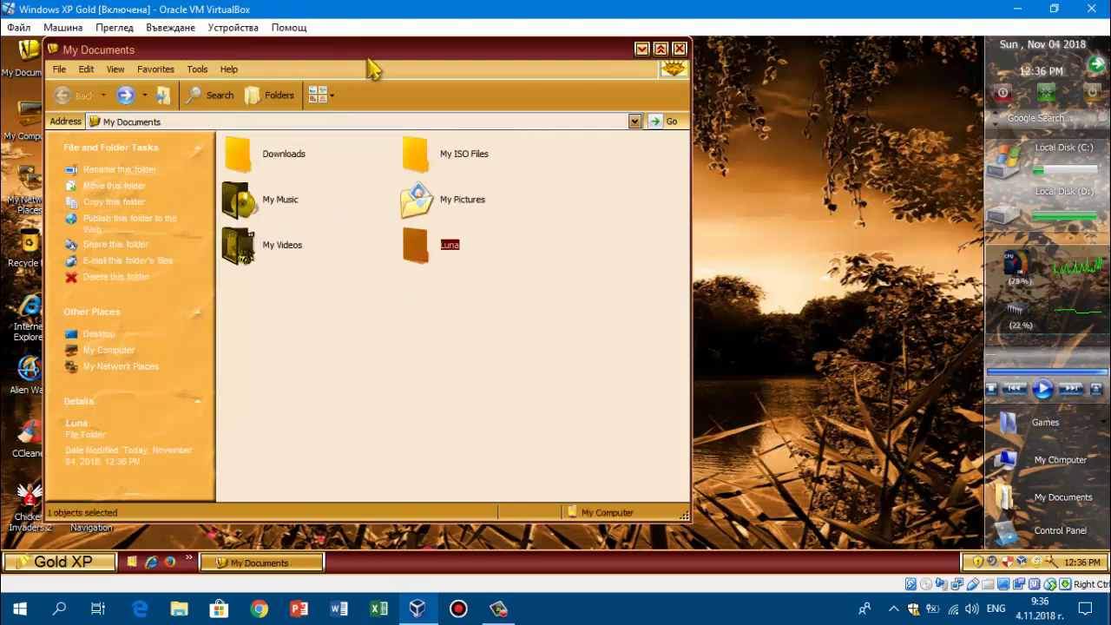
left_click_drag(374, 54, 581, 74)
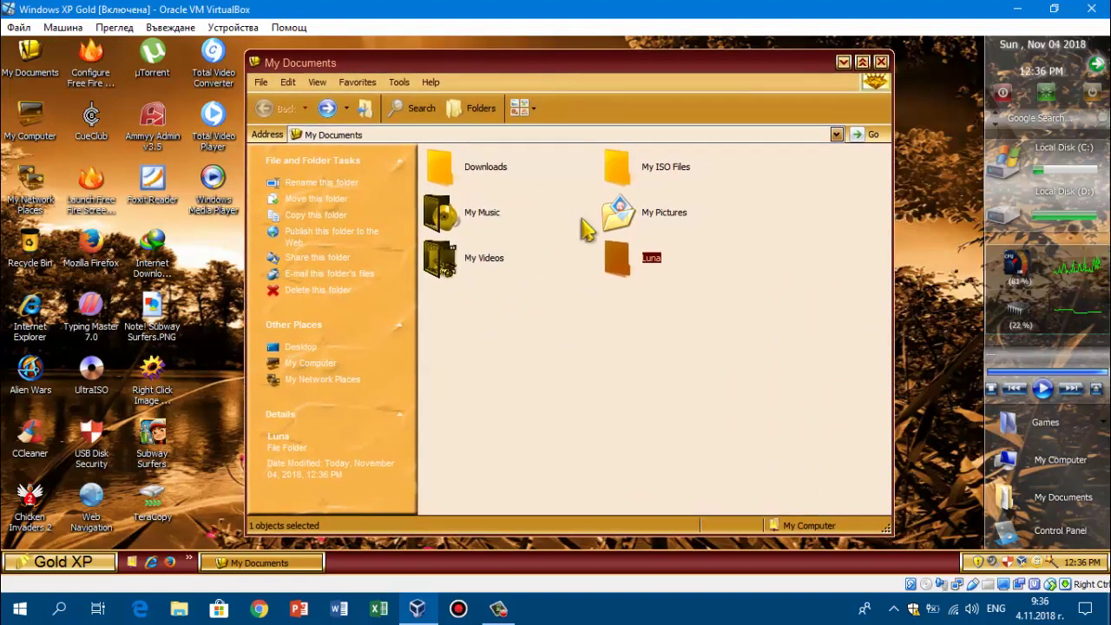
Open Luna.theme from the Luna folder, cancel Display Properties and go back to My Documents
double_click(633, 257)
left_click_drag(476, 239, 726, 157)
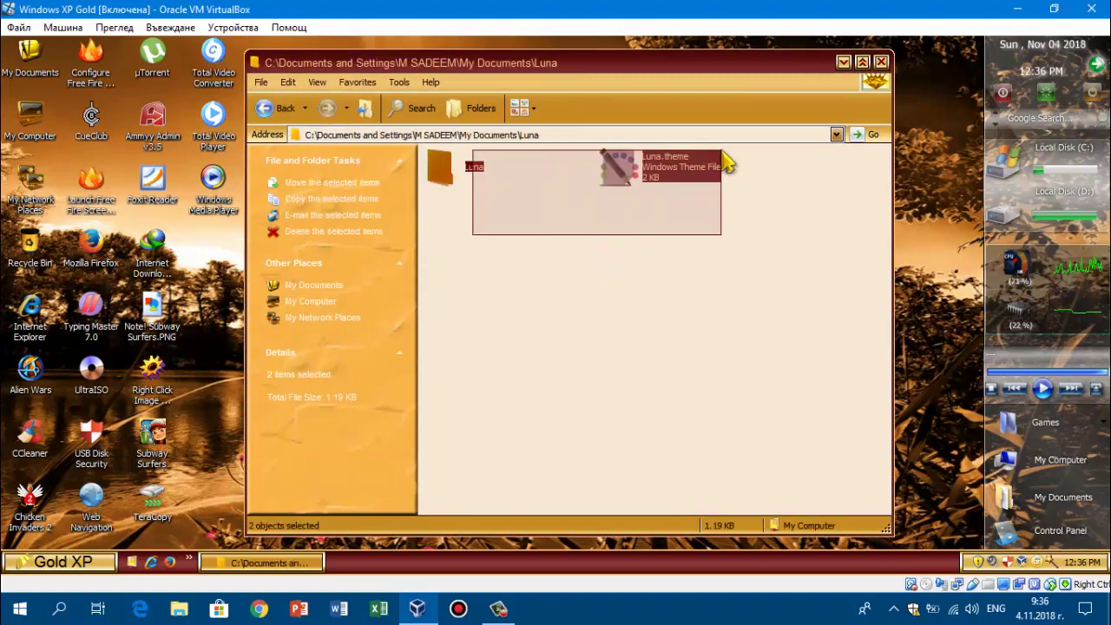
left_click(726, 158)
double_click(668, 169)
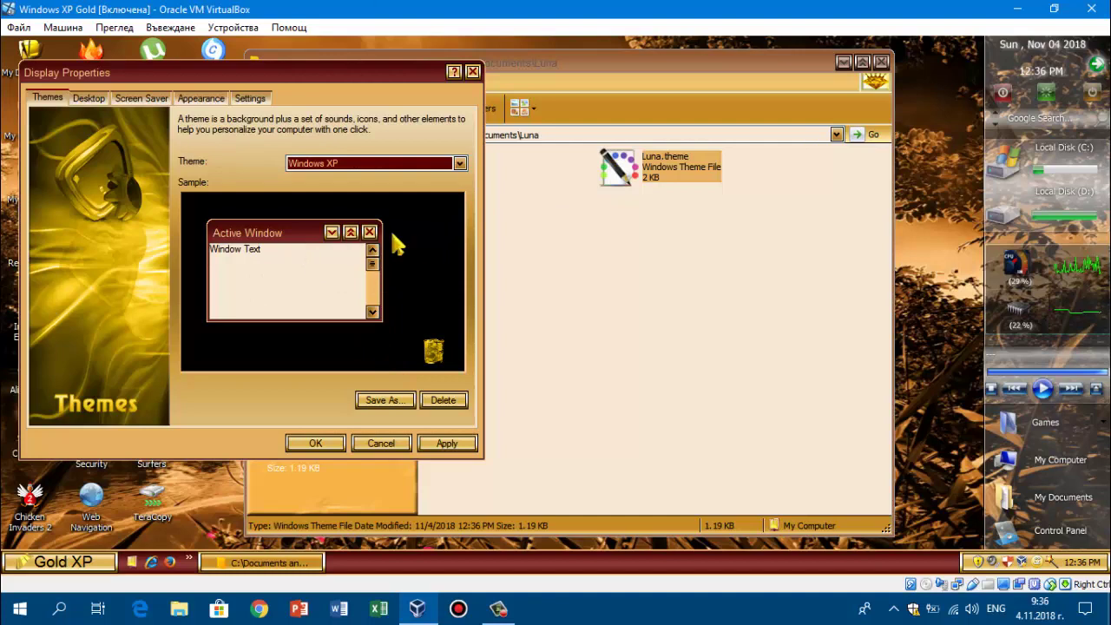
left_click(391, 443)
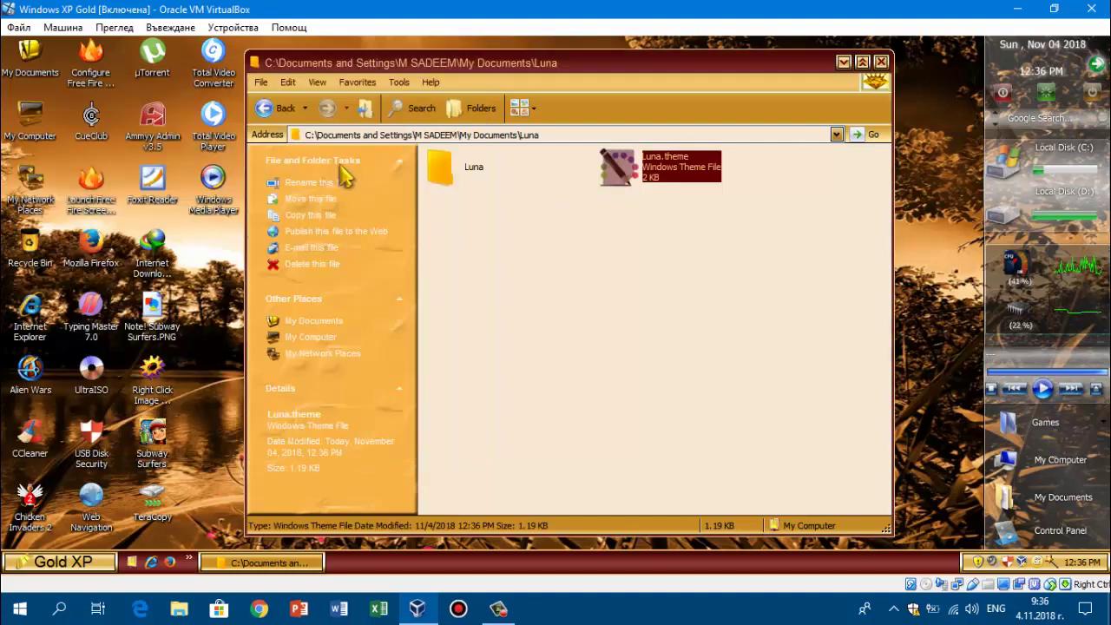
left_click(274, 109)
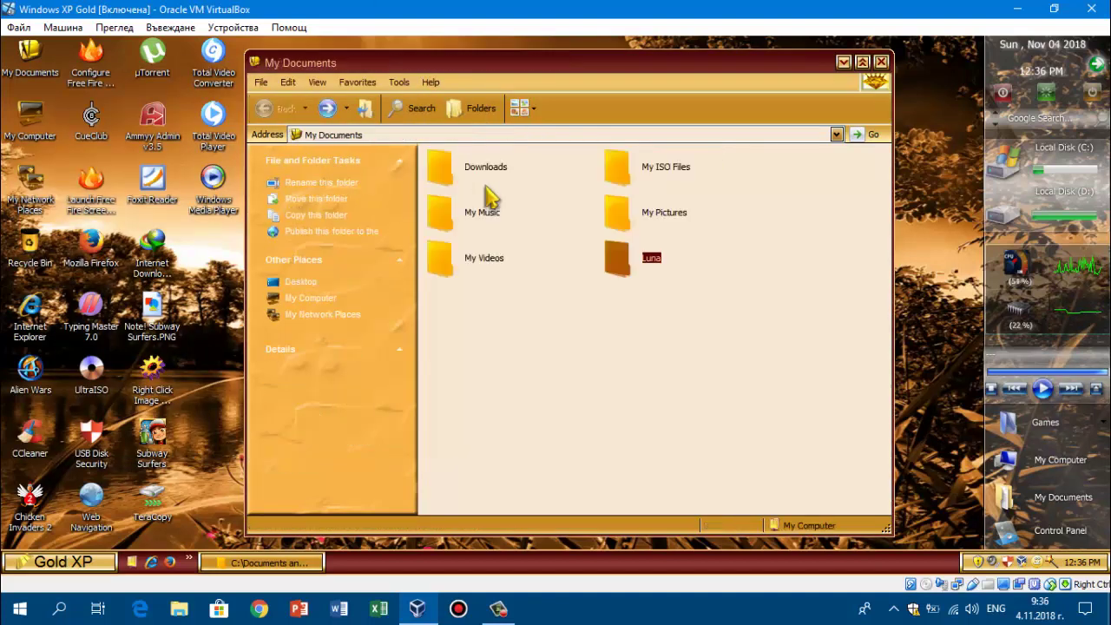
Open My Computer, go to C:\WINDOWS\Resources and open its Themes folder
double_click(38, 130)
left_click(316, 147)
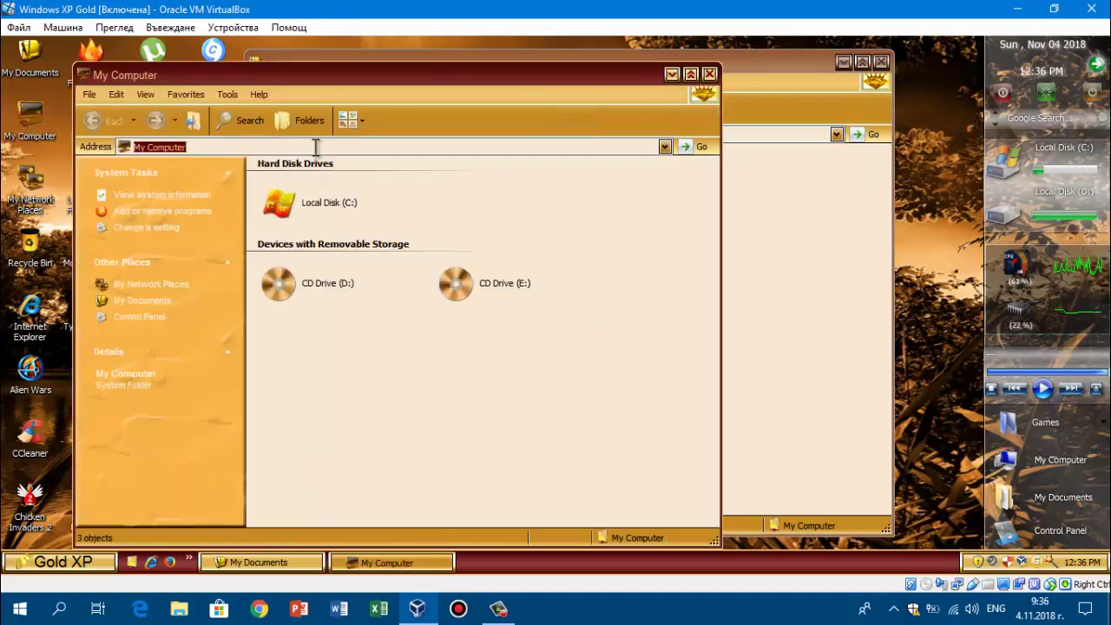
type("C:\\win")
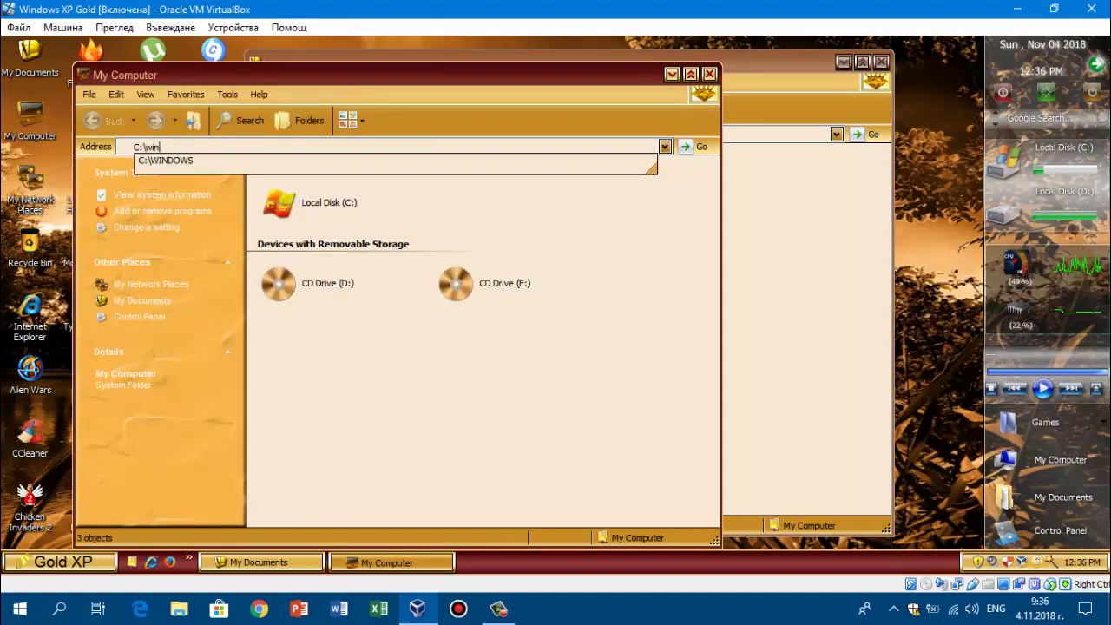
type("dow")
key("Down")
type("\\Resources")
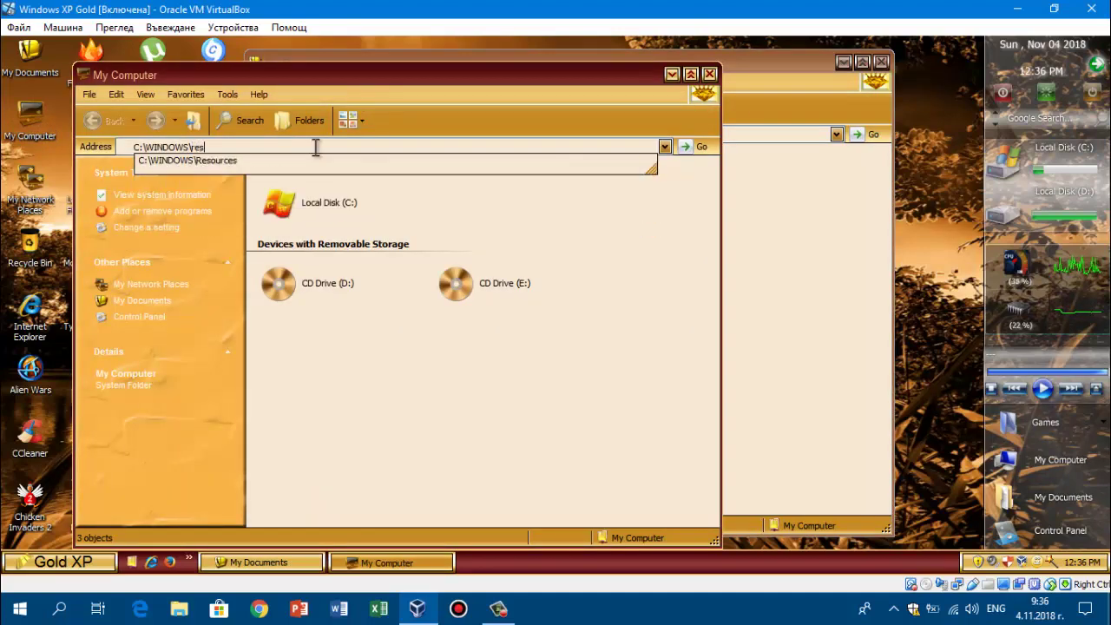
key("Return")
double_click(295, 187)
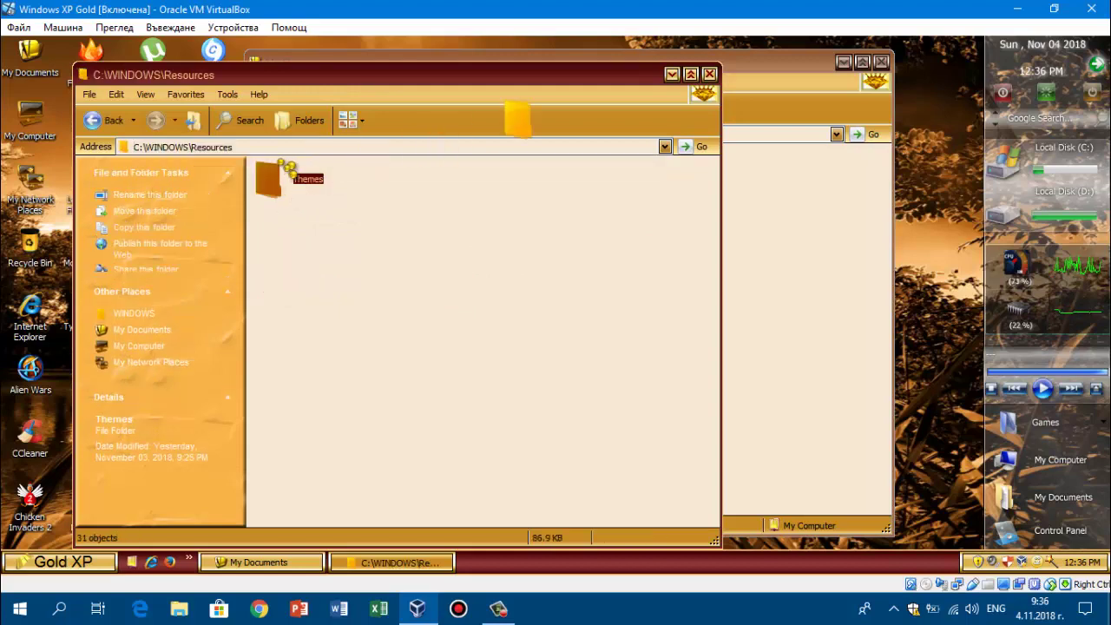
left_click(744, 255)
left_click(119, 90)
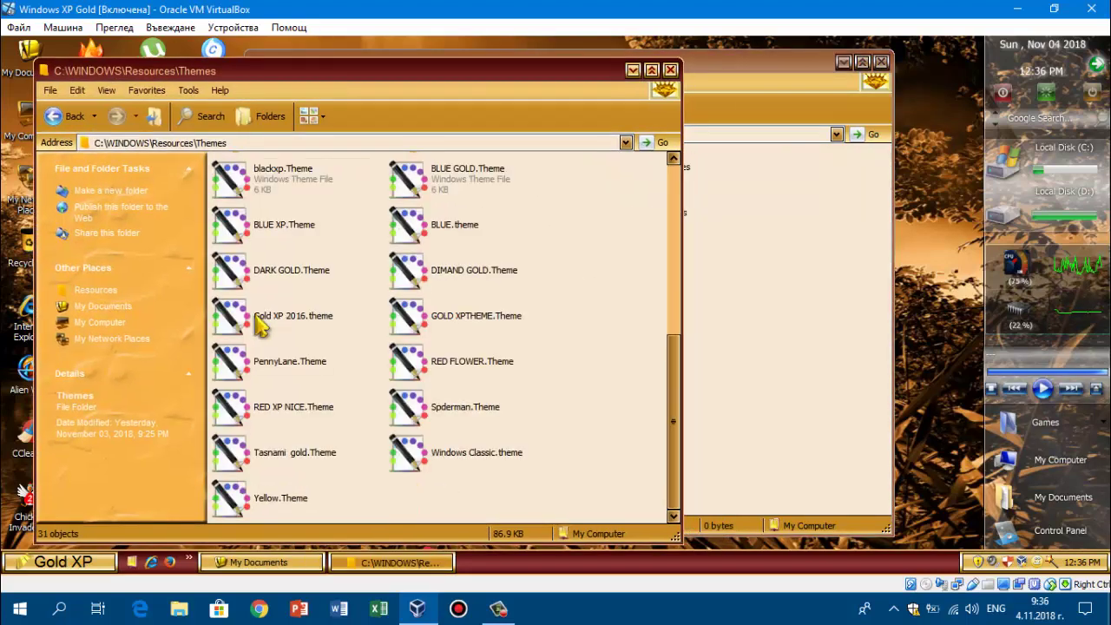
Place the My Documents window beside the Themes folder and open the Luna folder in it
left_click(843, 330)
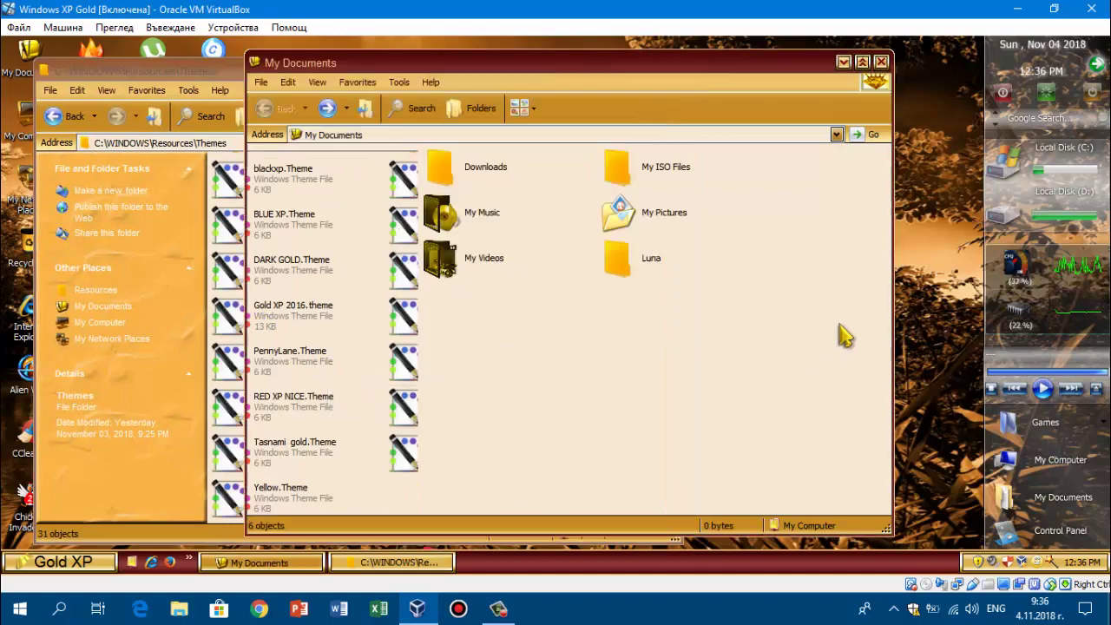
left_click_drag(602, 76, 917, 104)
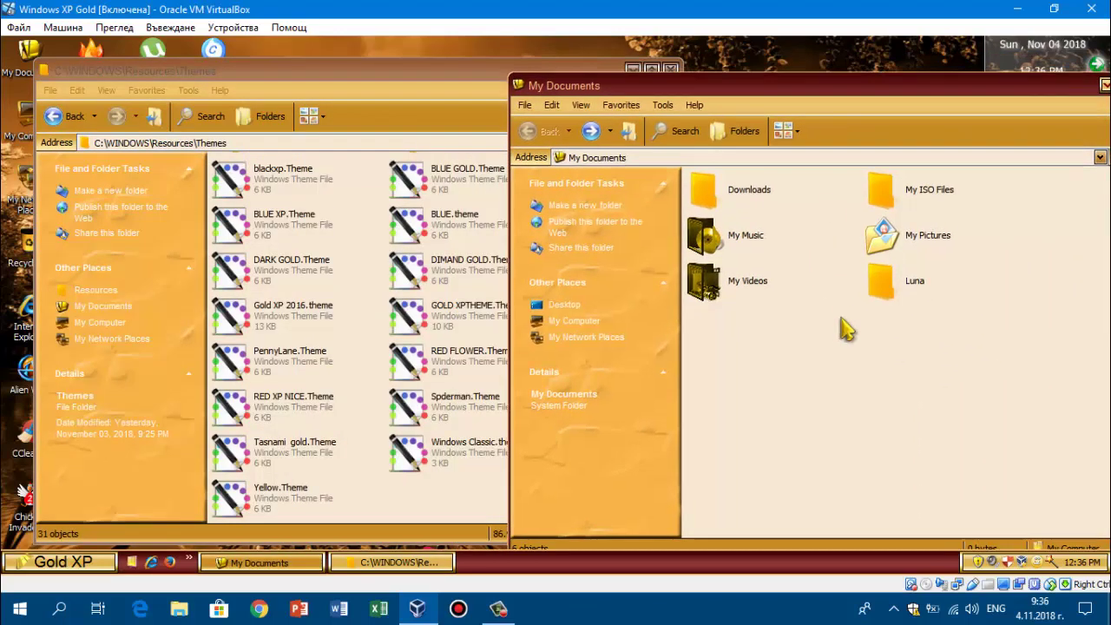
double_click(881, 276)
left_click(511, 609)
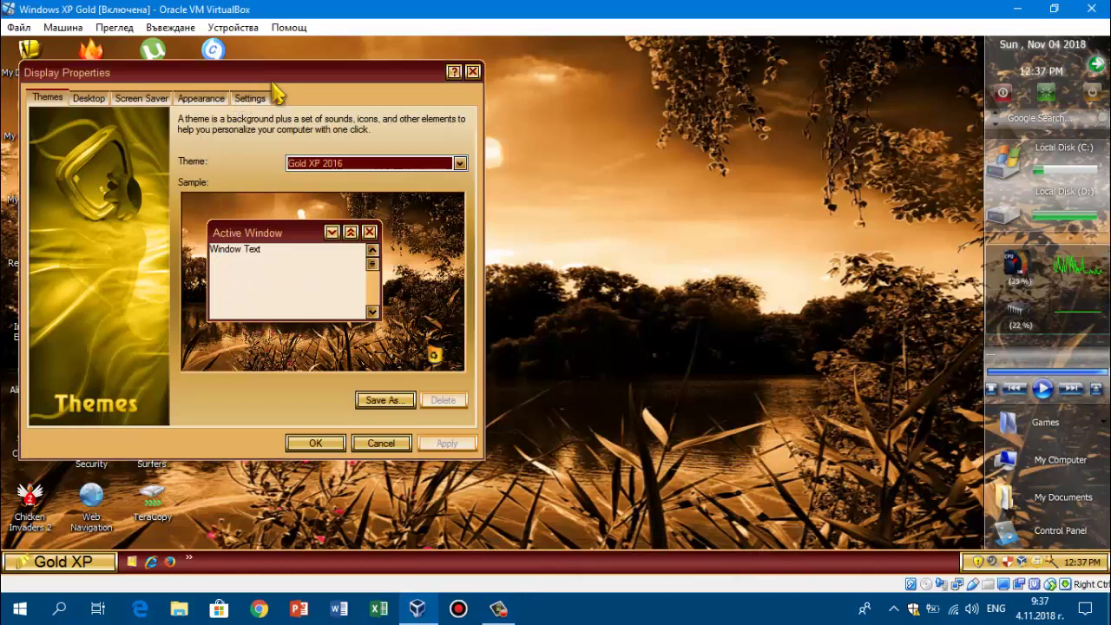
Apply the Windows XP theme in Display Properties and close the dialog
left_click_drag(235, 82, 320, 113)
left_click(395, 195)
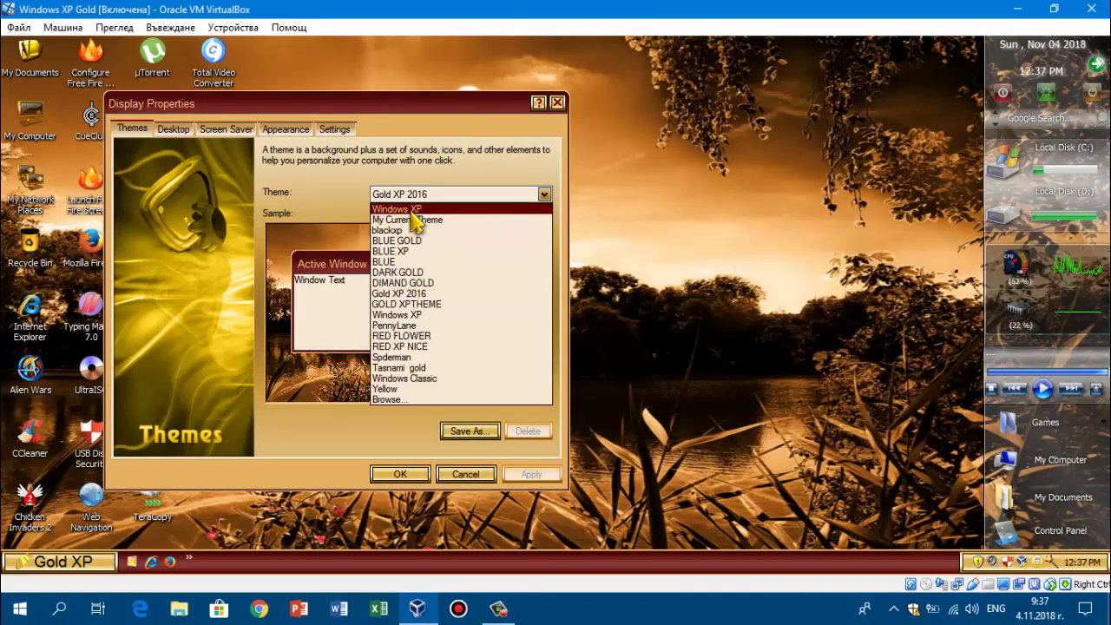
left_click(412, 213)
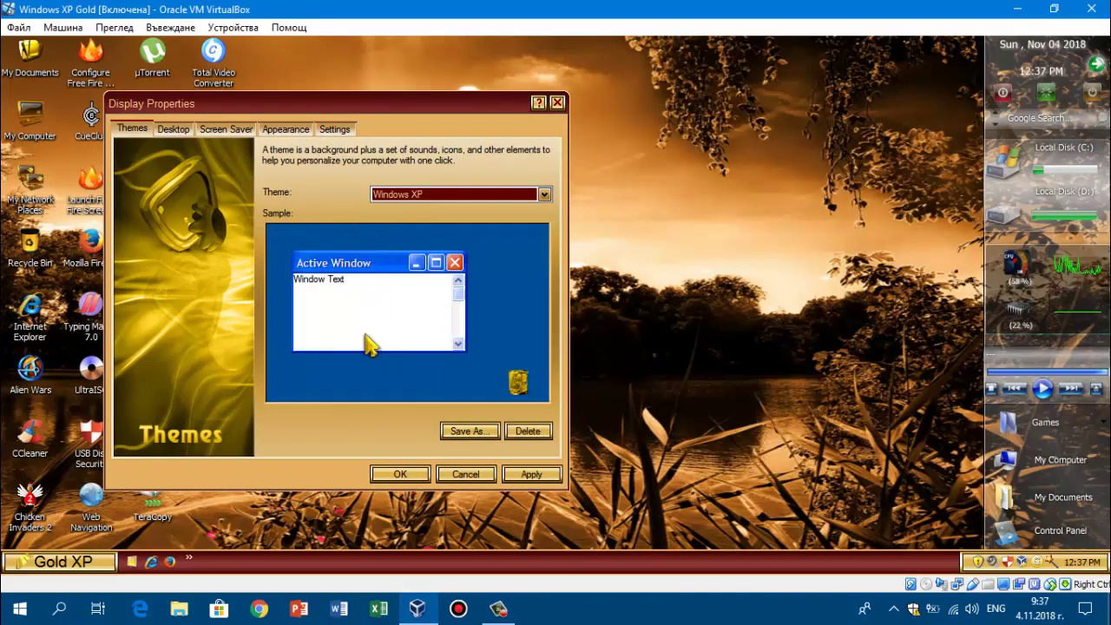
left_click(532, 475)
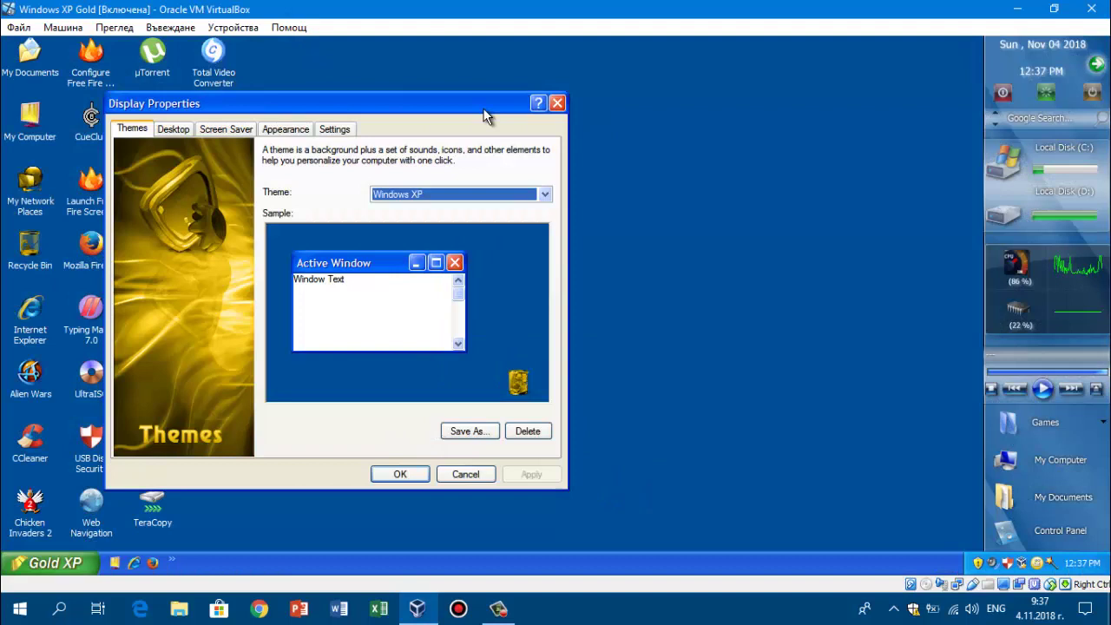
left_click(557, 103)
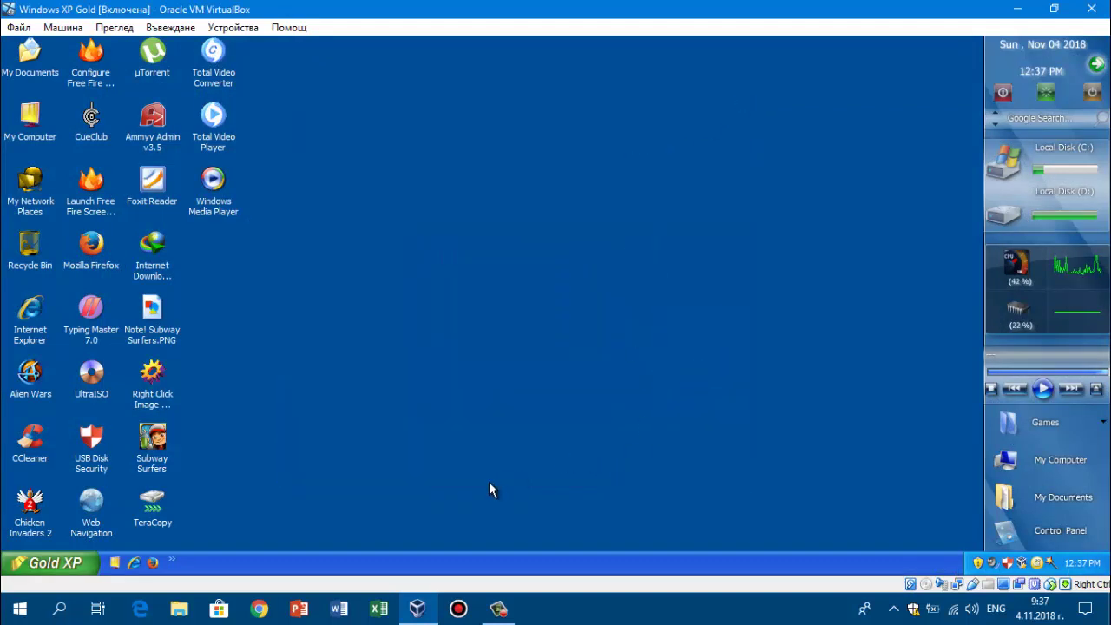
View the Windows XP theme's Start menu and close it again
left_click(48, 562)
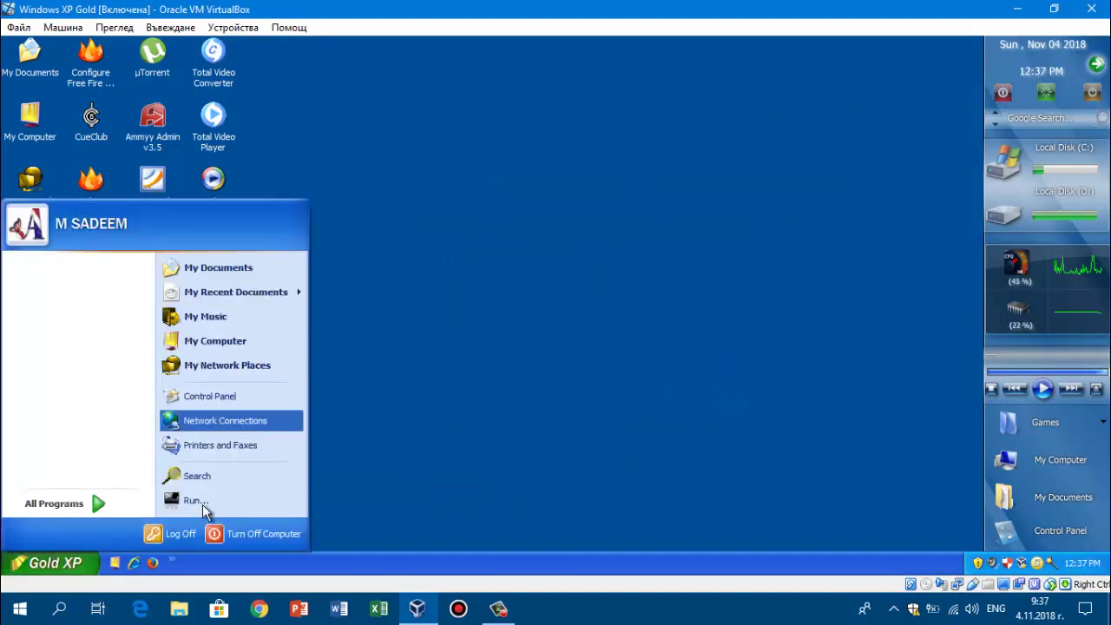
mouse_move(69, 502)
left_click(592, 276)
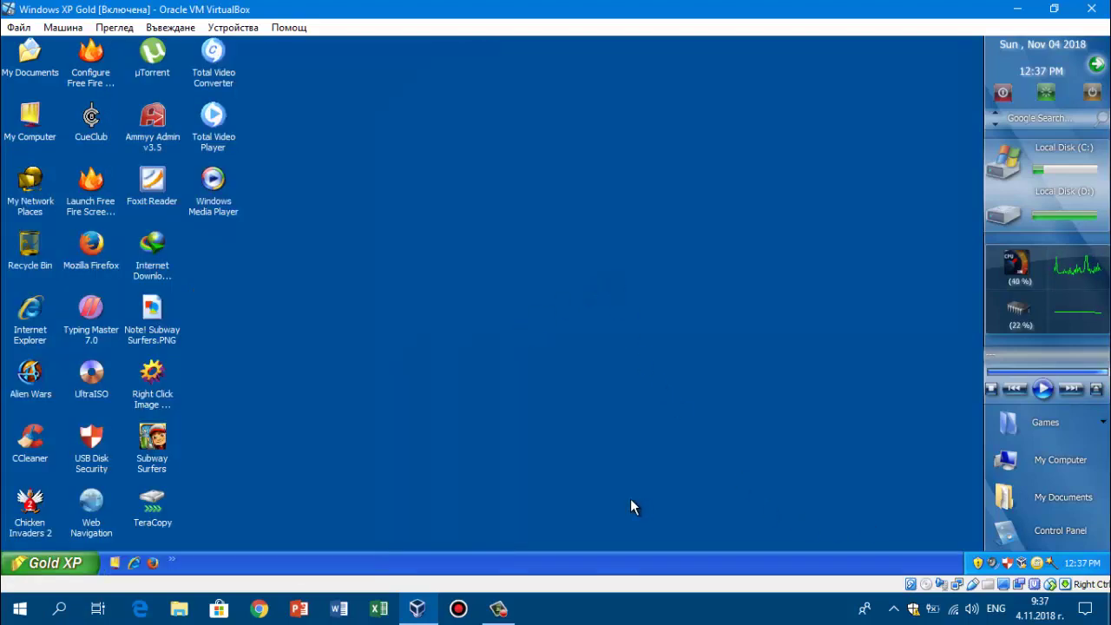
left_click(39, 563)
left_click(524, 499)
Open My Computer, move its window about to view the Windows XP styling, and close it
double_click(29, 117)
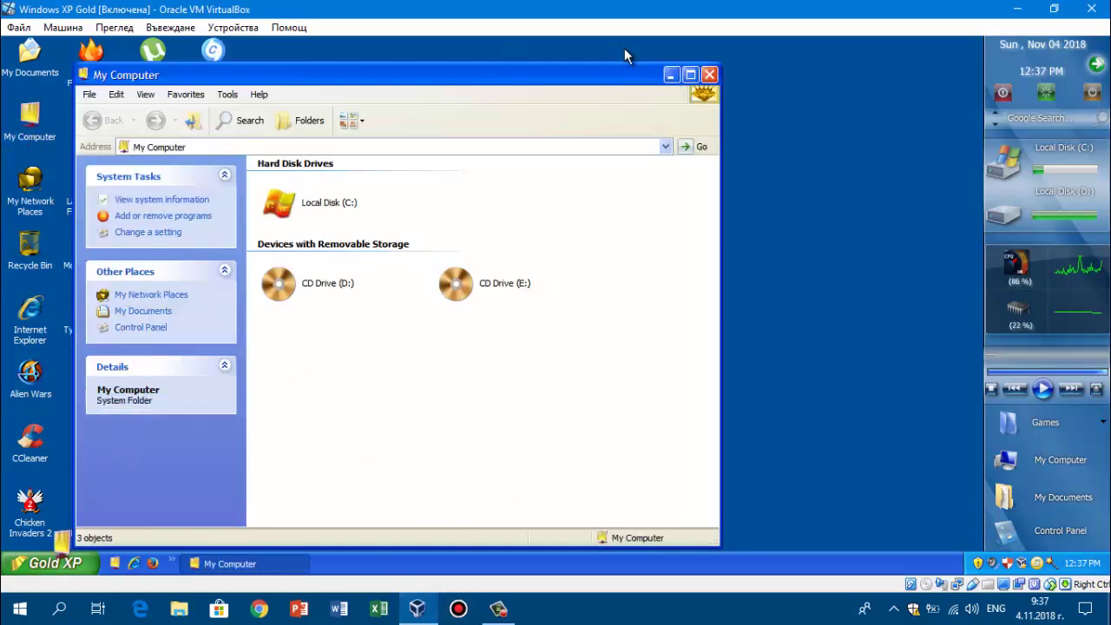
left_click_drag(475, 83, 836, 79)
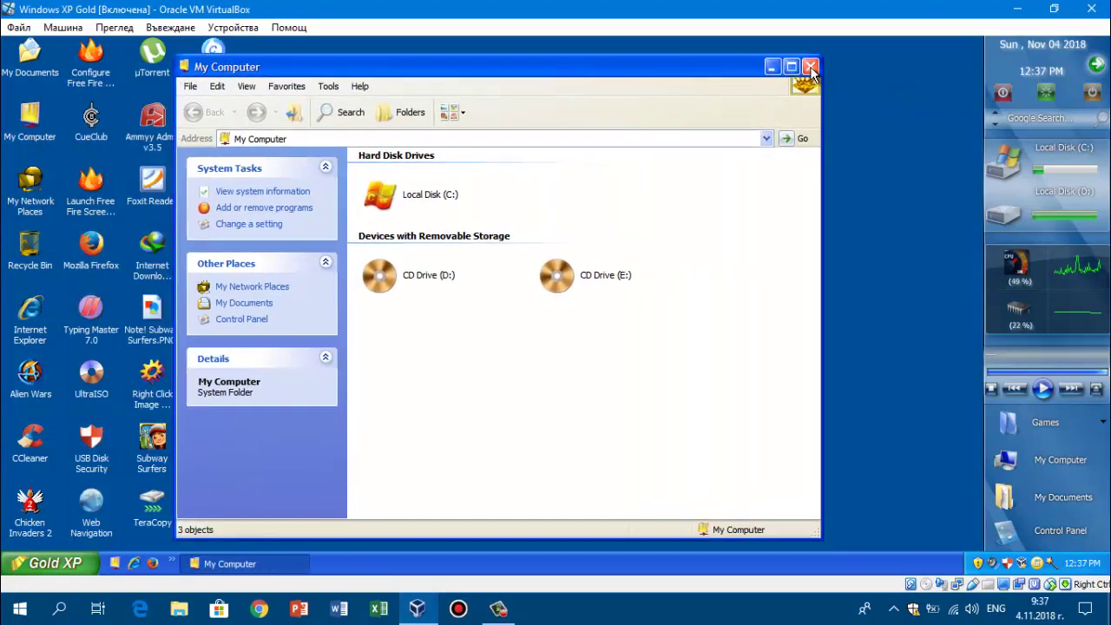
left_click(810, 66)
Try to run "bhrsy" from the Run dialog, look through the dialog's command list and cancel it
left_click(69, 564)
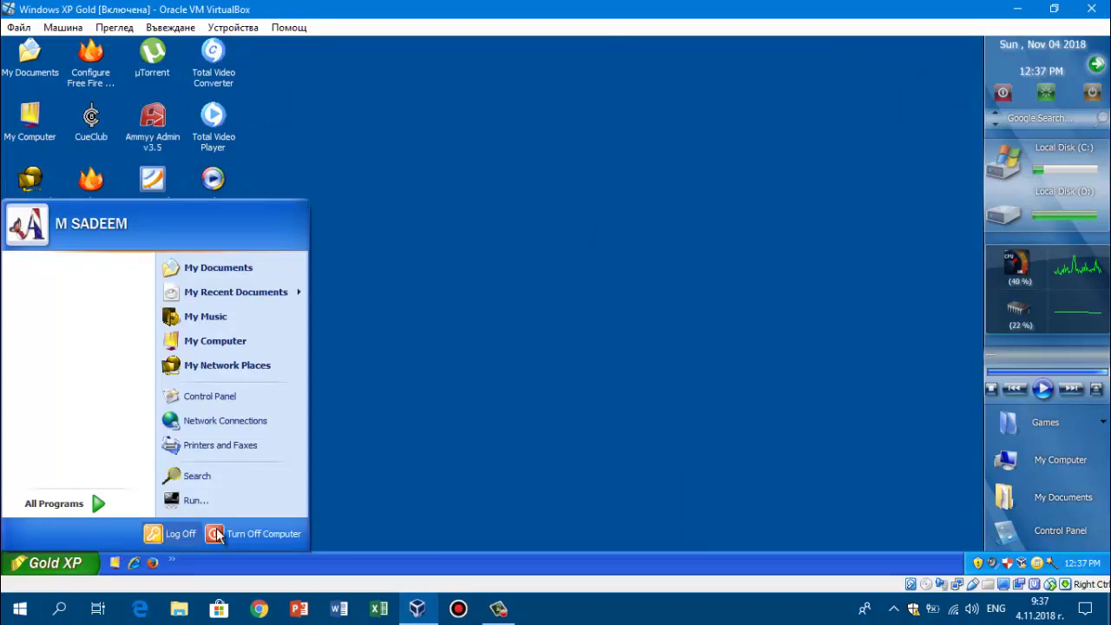
left_click(215, 502)
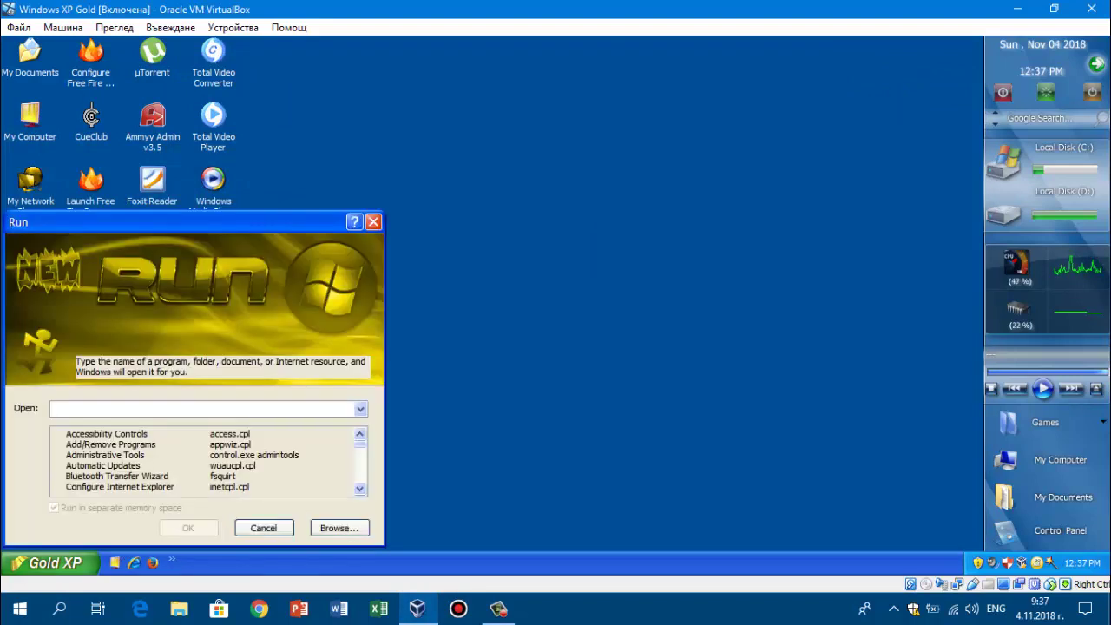
type("bhrsy")
key("Return")
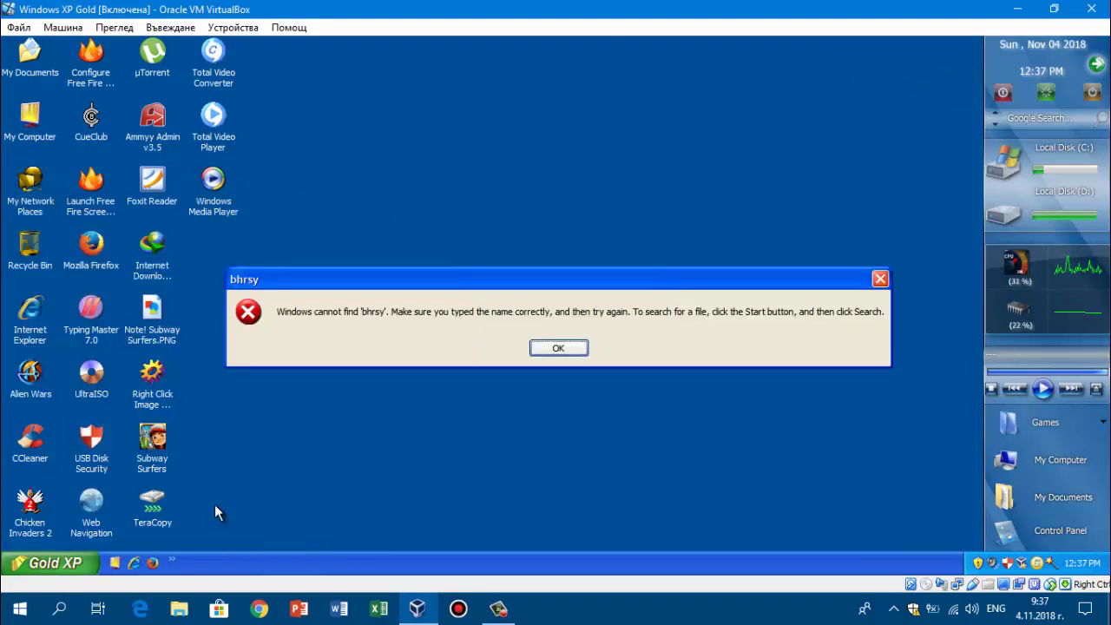
key("Return")
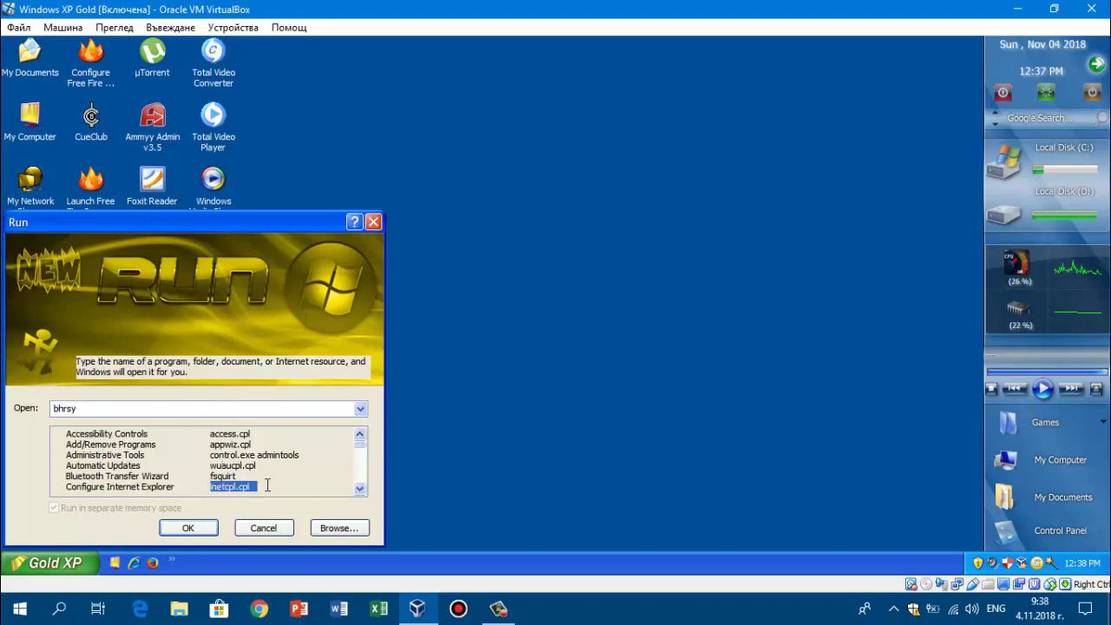
scroll(247, 476, "down", 12)
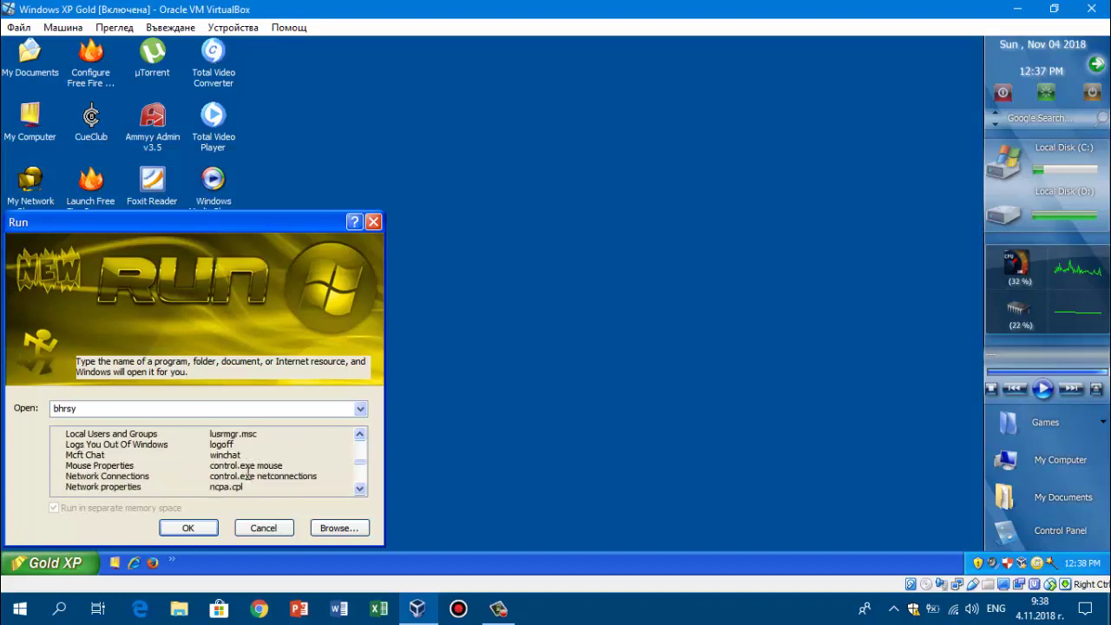
left_click(252, 526)
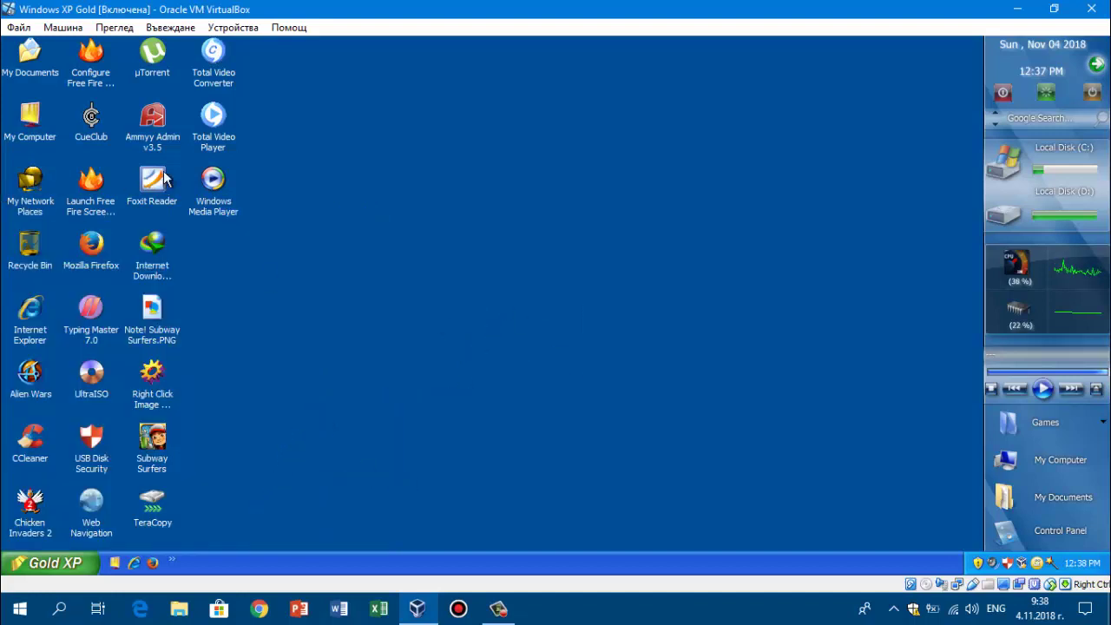
Open the desktop's display properties
right_click(254, 502)
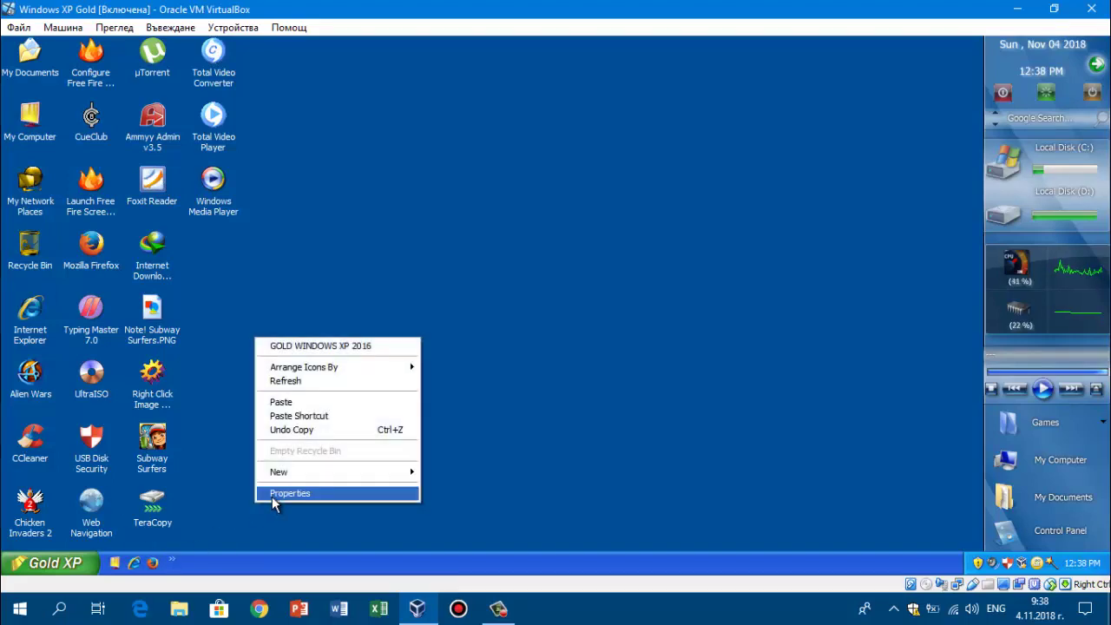
left_click(272, 497)
left_click(458, 608)
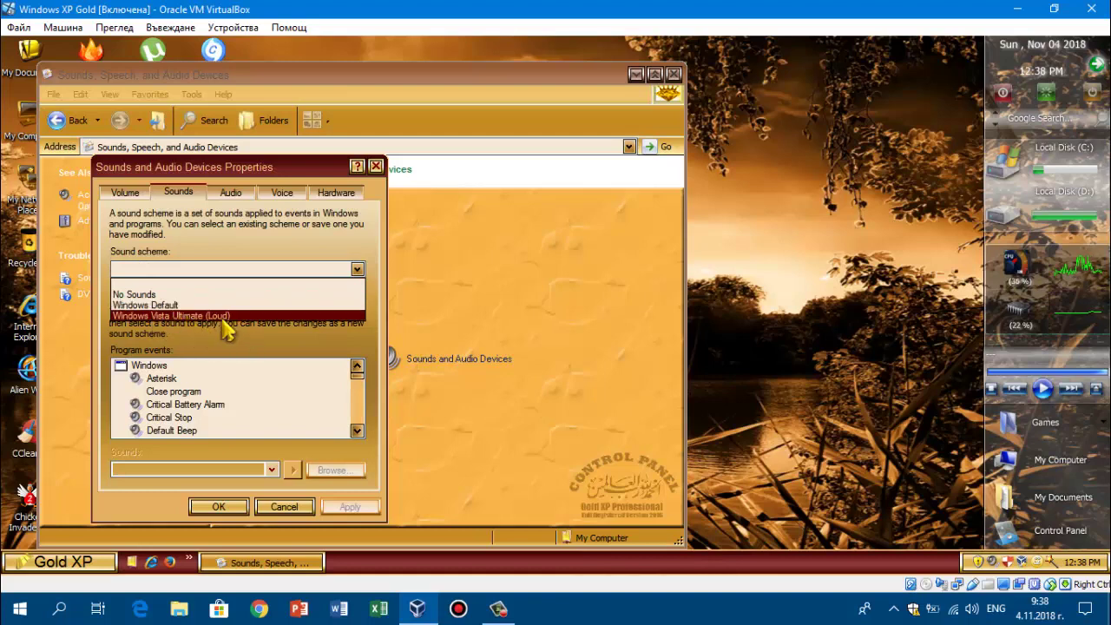
left_click(458, 609)
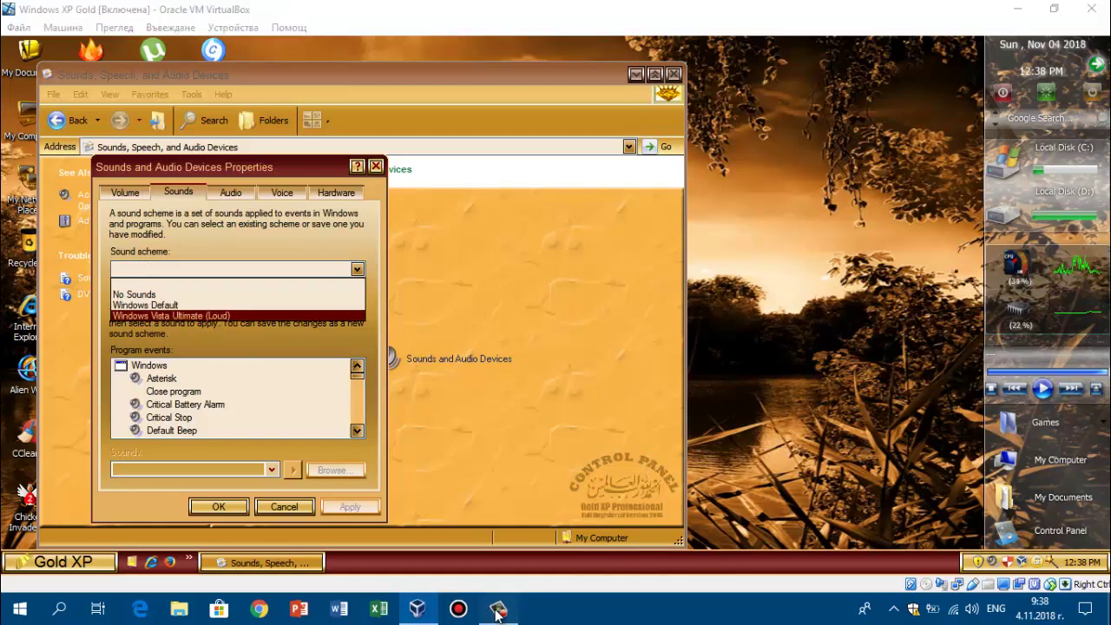
left_click(1016, 531)
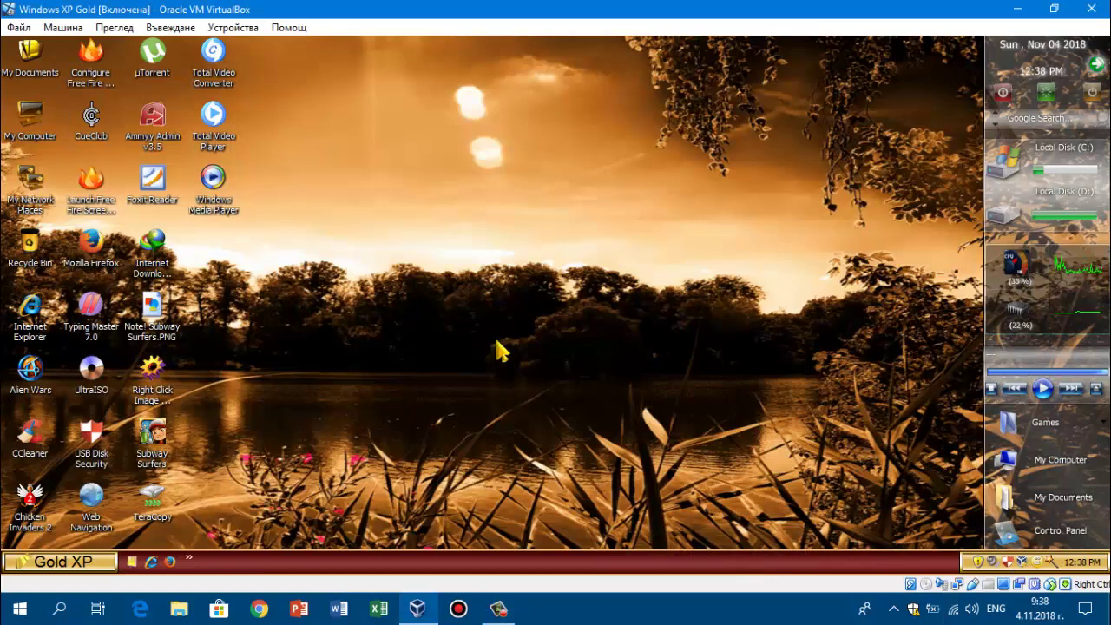
Open drive C: from My Computer, show its hidden contents, hide them again, and close the window
left_click(52, 563)
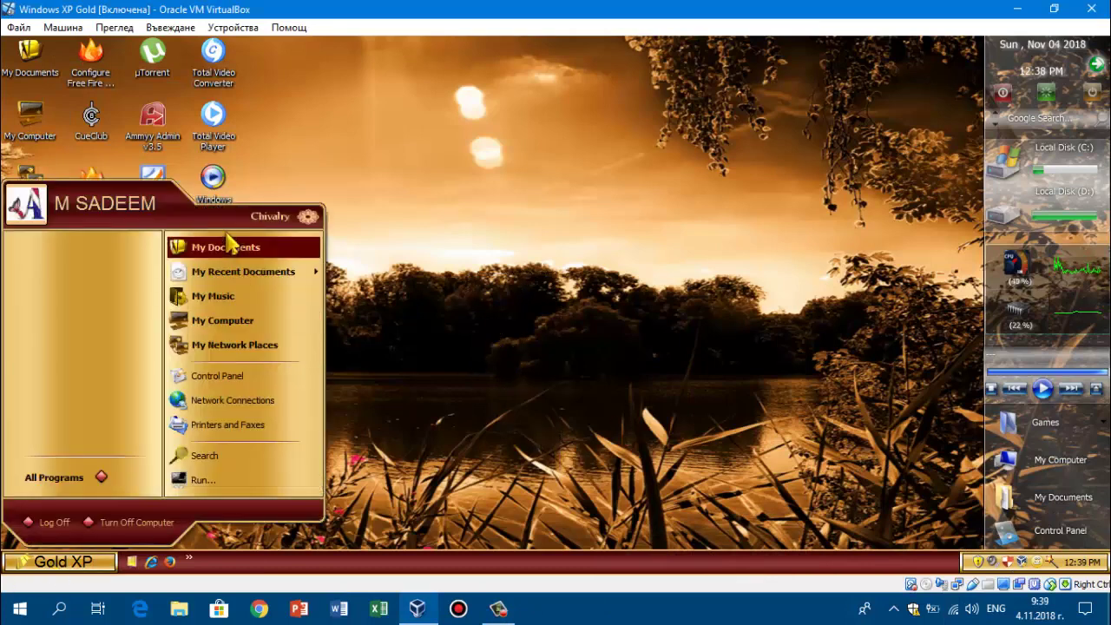
left_click(238, 321)
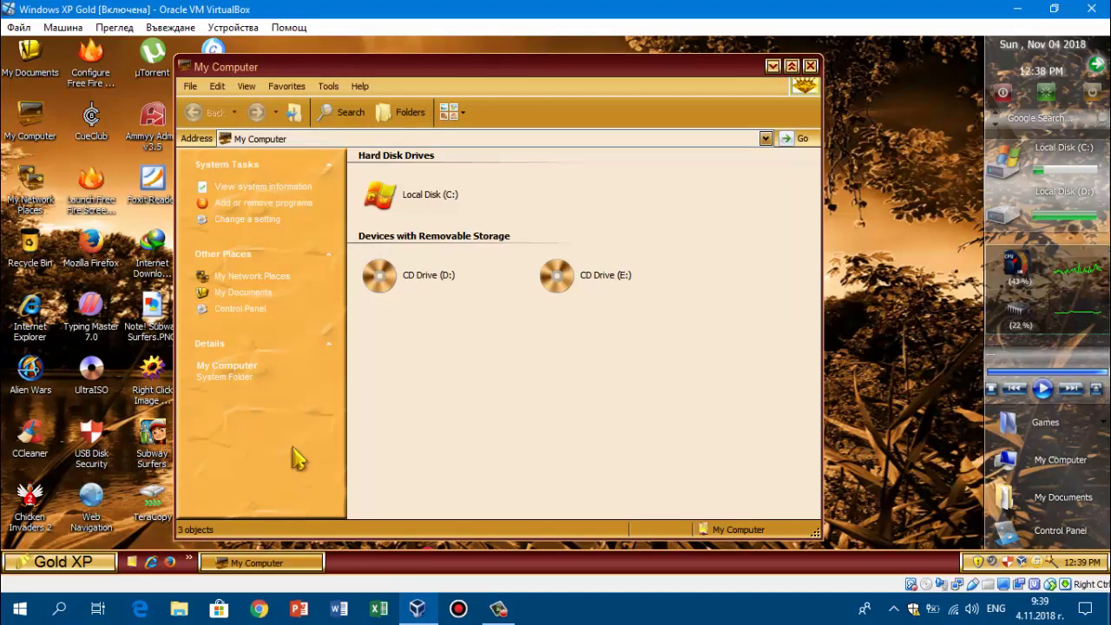
double_click(429, 196)
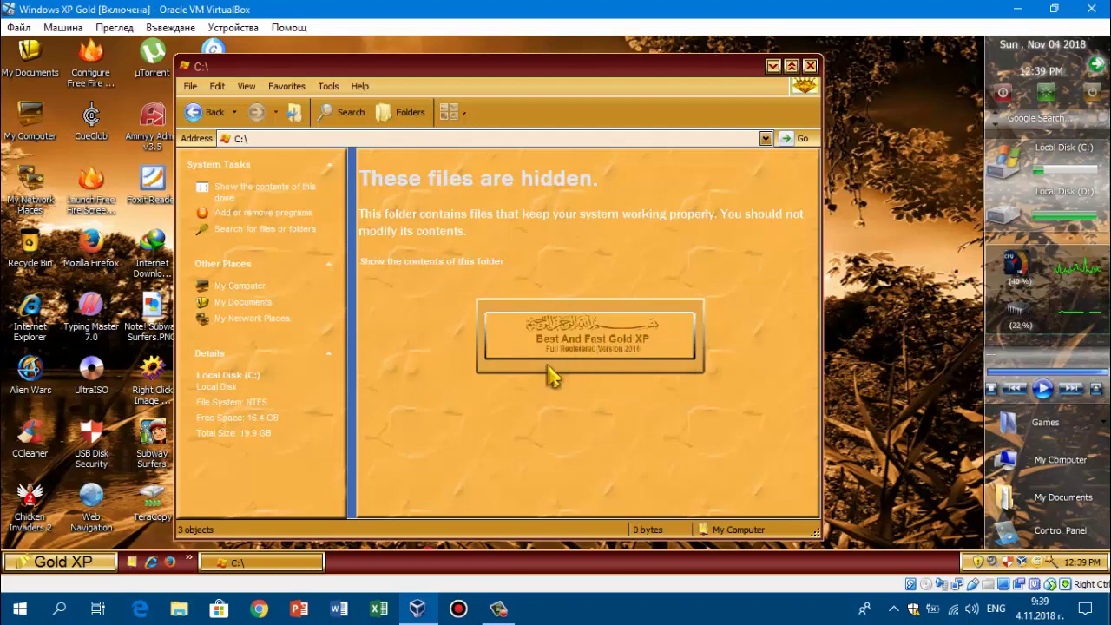
left_click(458, 270)
left_click_drag(515, 305, 621, 359)
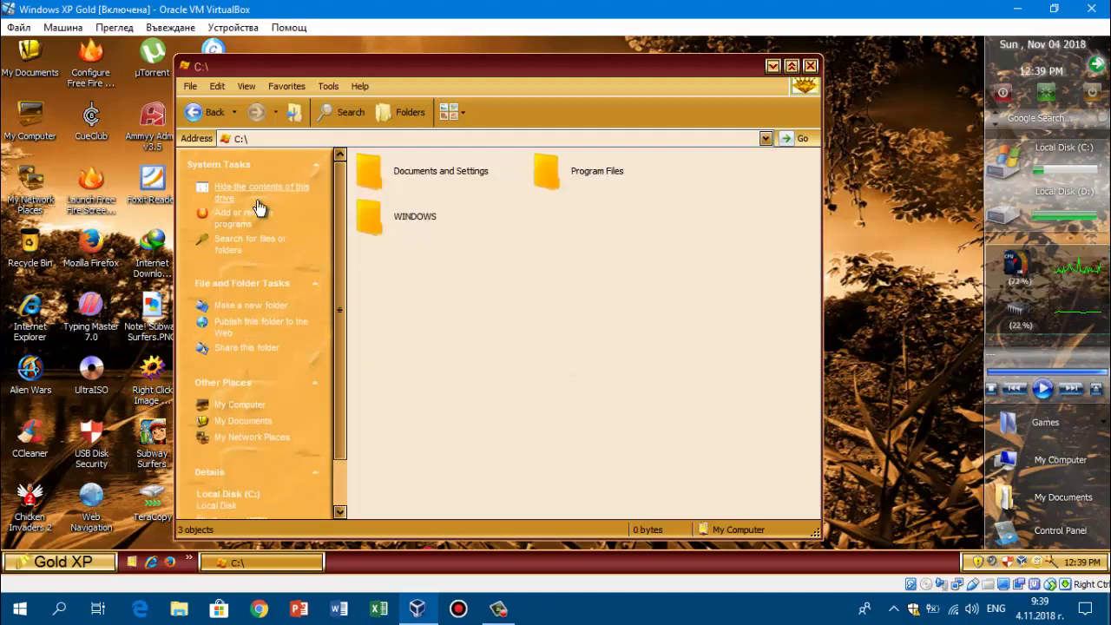
left_click(301, 199)
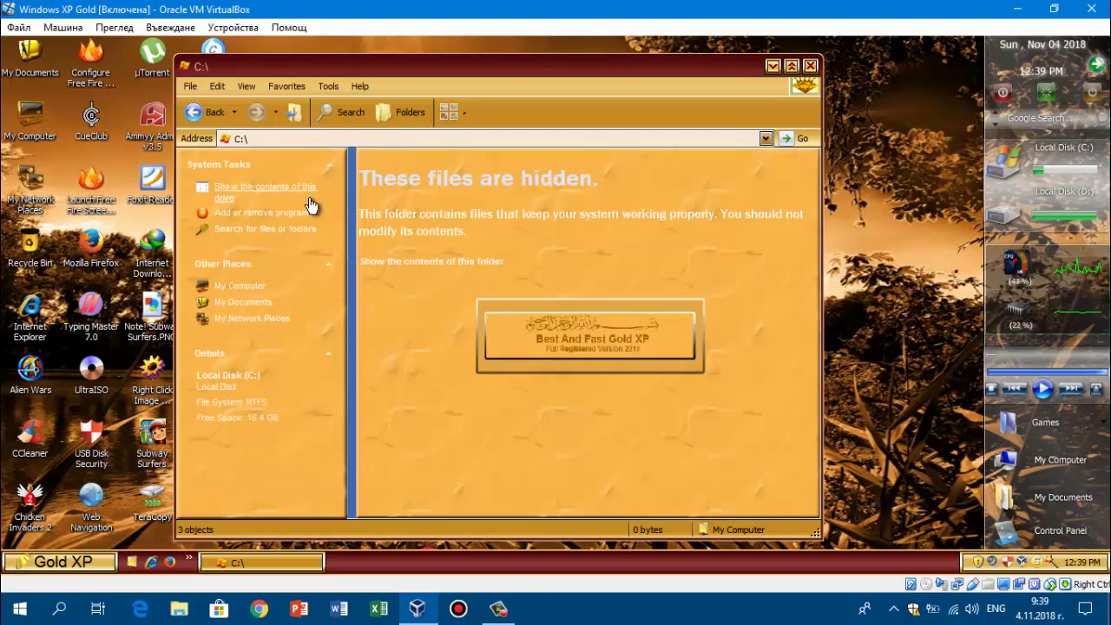
left_click(810, 66)
Open the Control Panel, reposition its window on the desktop, and go to the User Accounts category
left_click(59, 563)
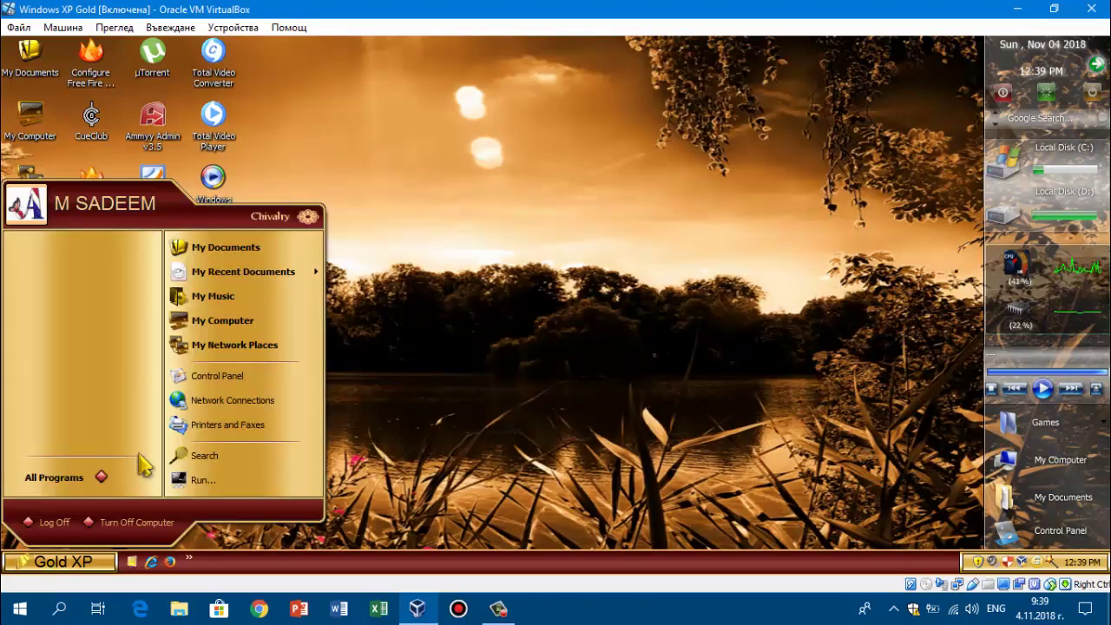
left_click(202, 375)
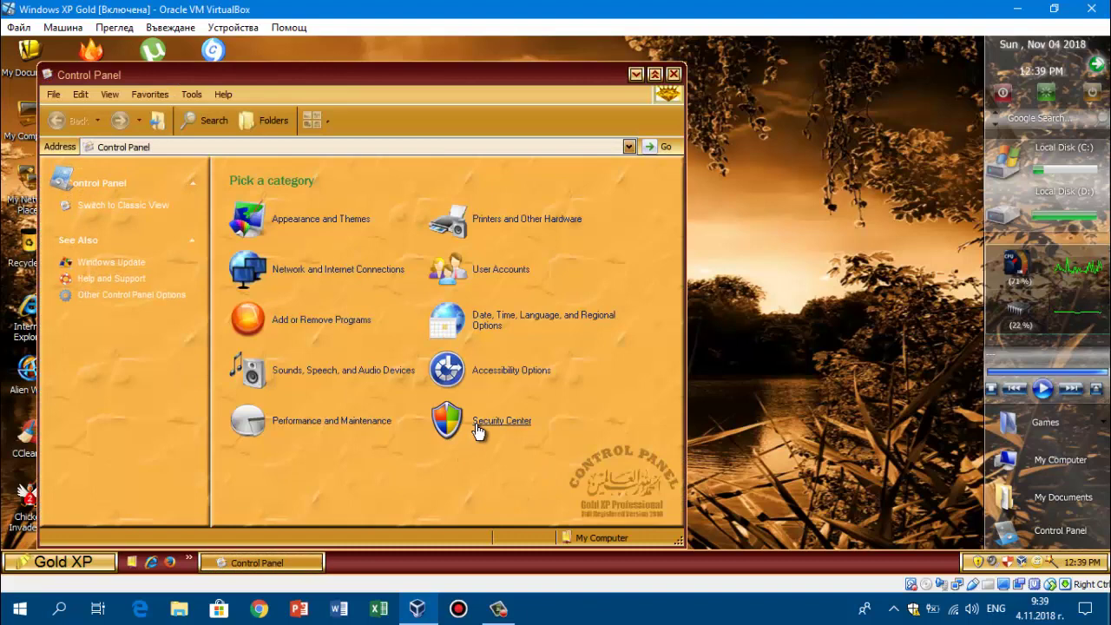
left_click_drag(452, 76, 632, 68)
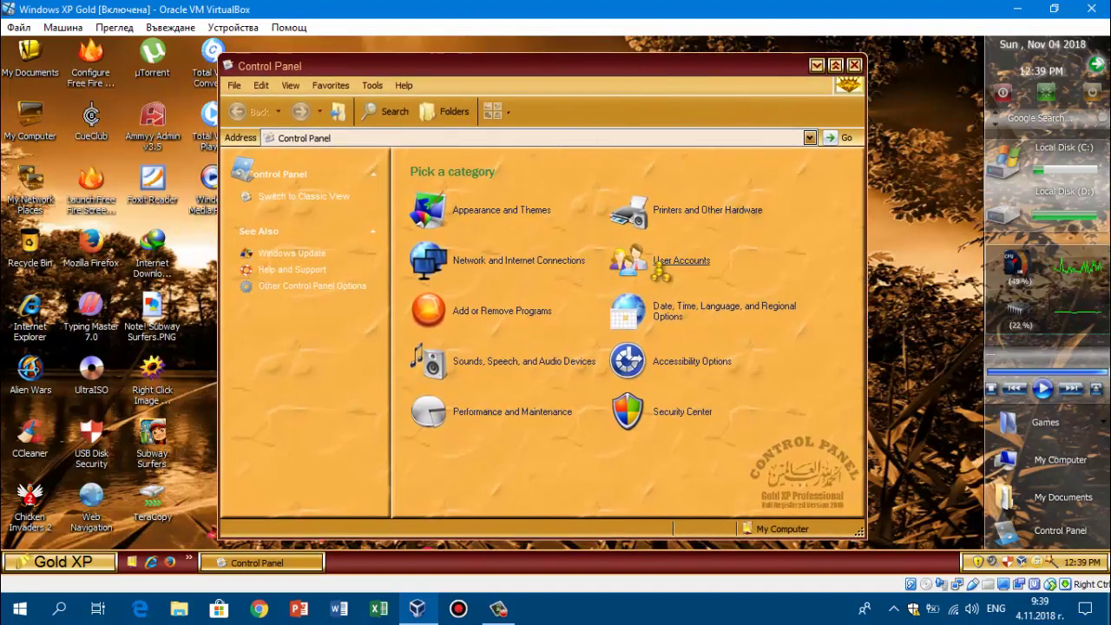
left_click(658, 270)
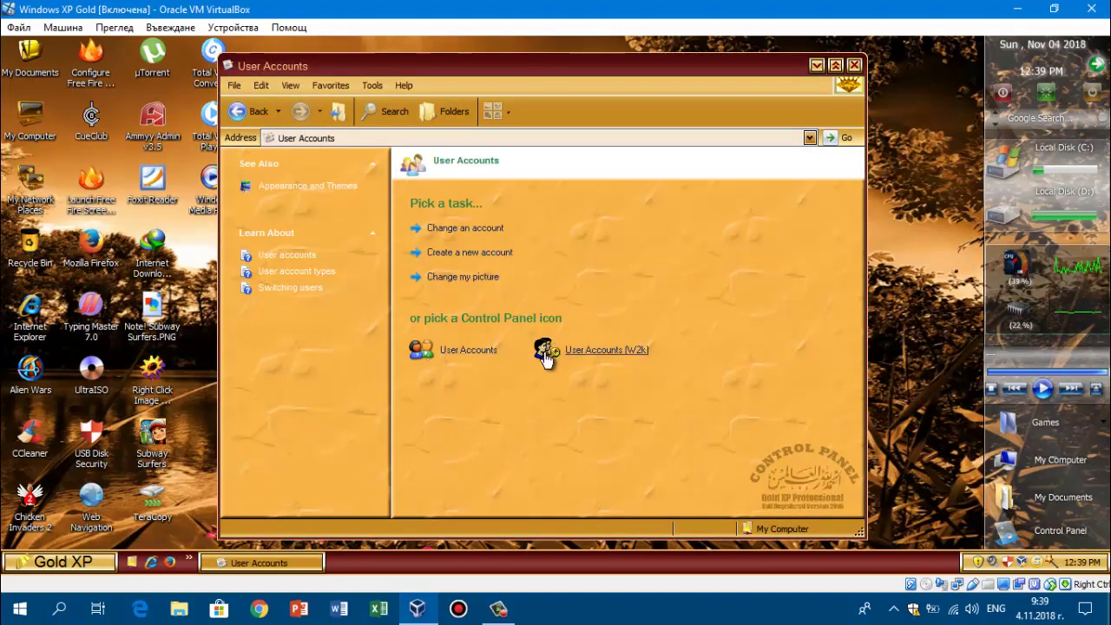
Open the User Accounts (W2k) dialog and the standard User Accounts window, and arrange them side by side to compare their styling
left_click(635, 358)
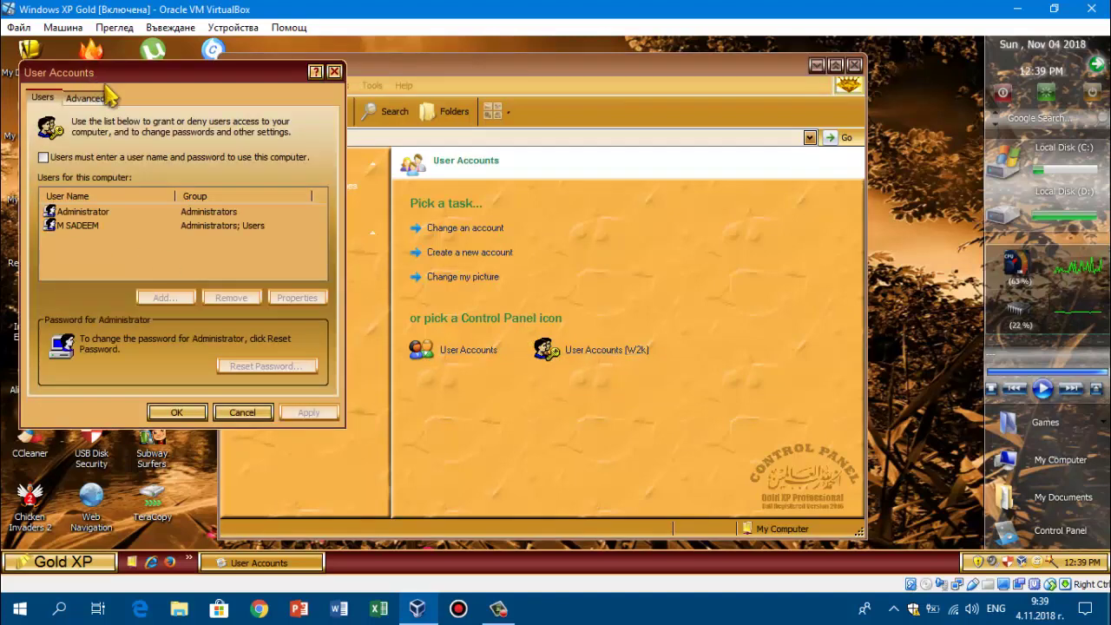
left_click_drag(106, 87, 161, 237)
left_click(460, 357)
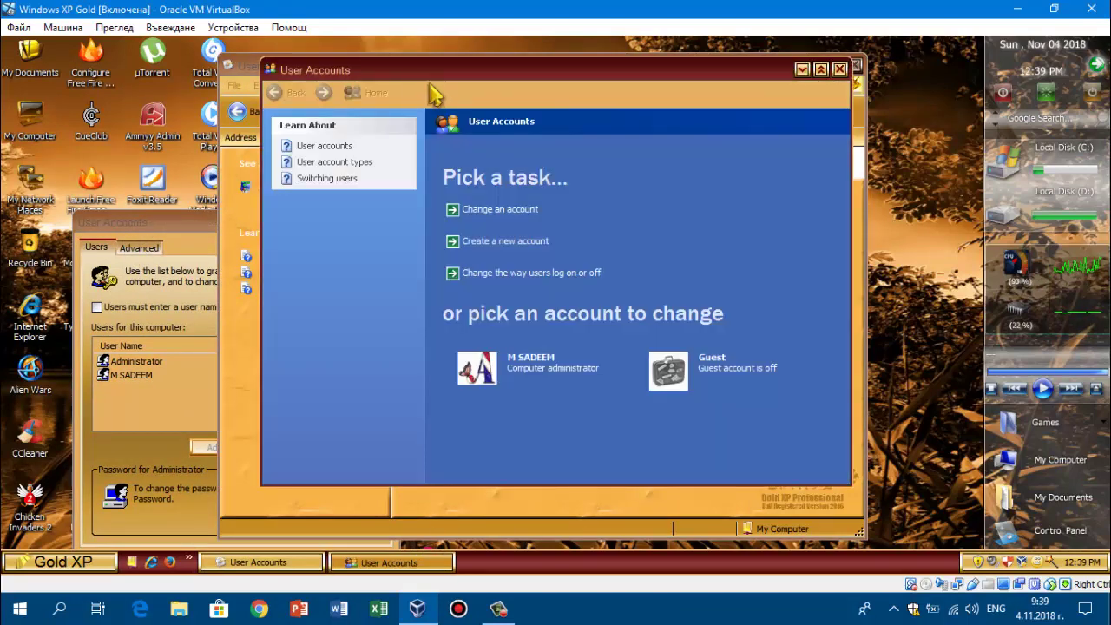
left_click_drag(443, 77, 632, 109)
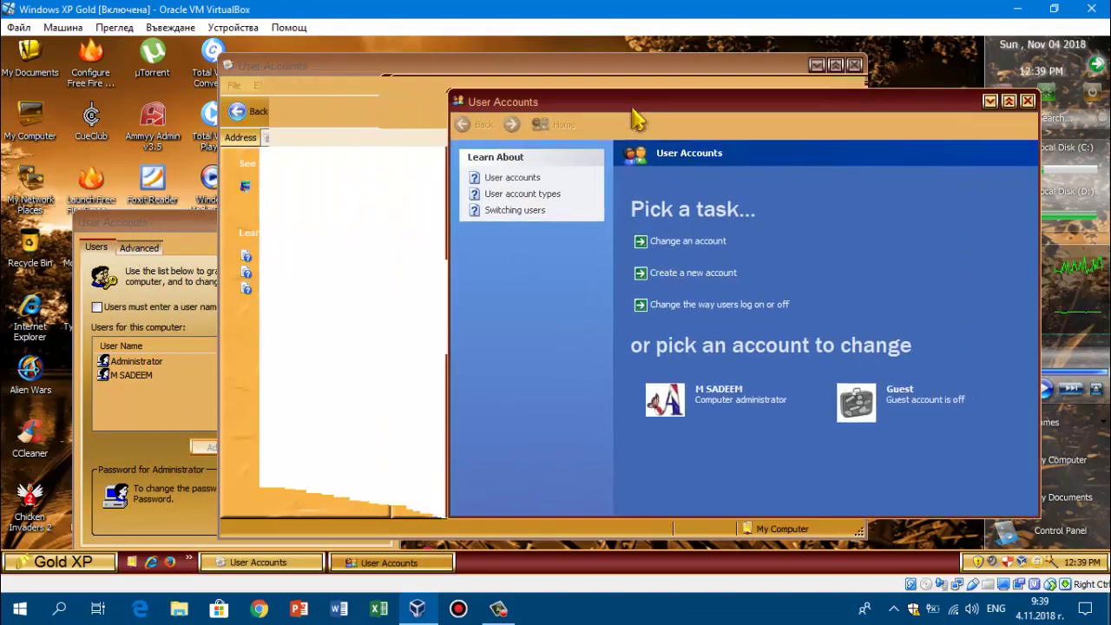
left_click_drag(178, 224, 208, 162)
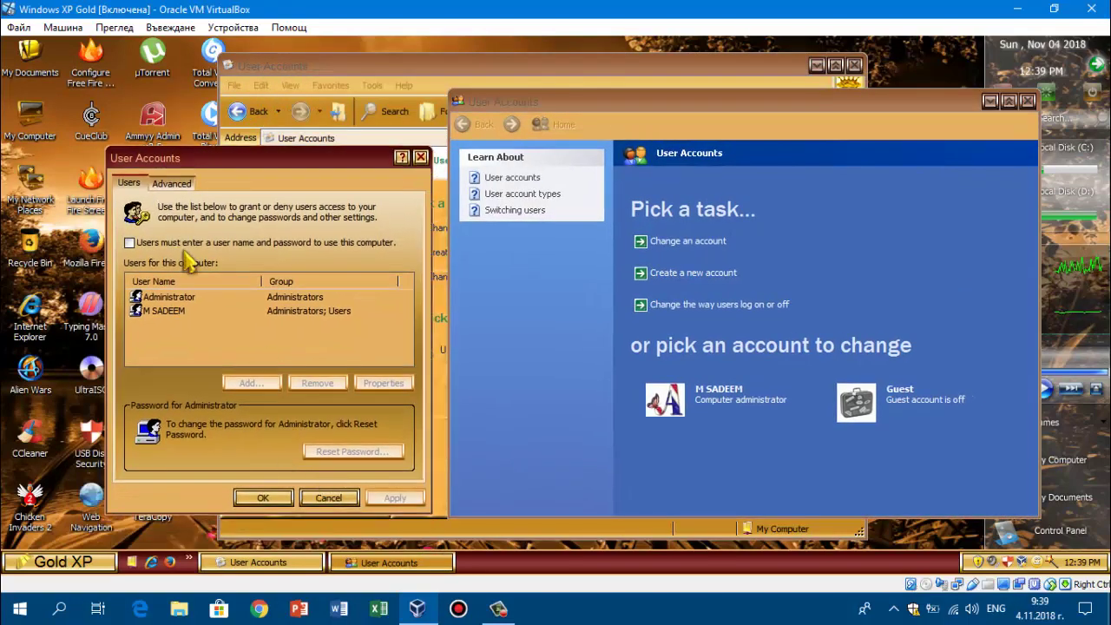
left_click(580, 102)
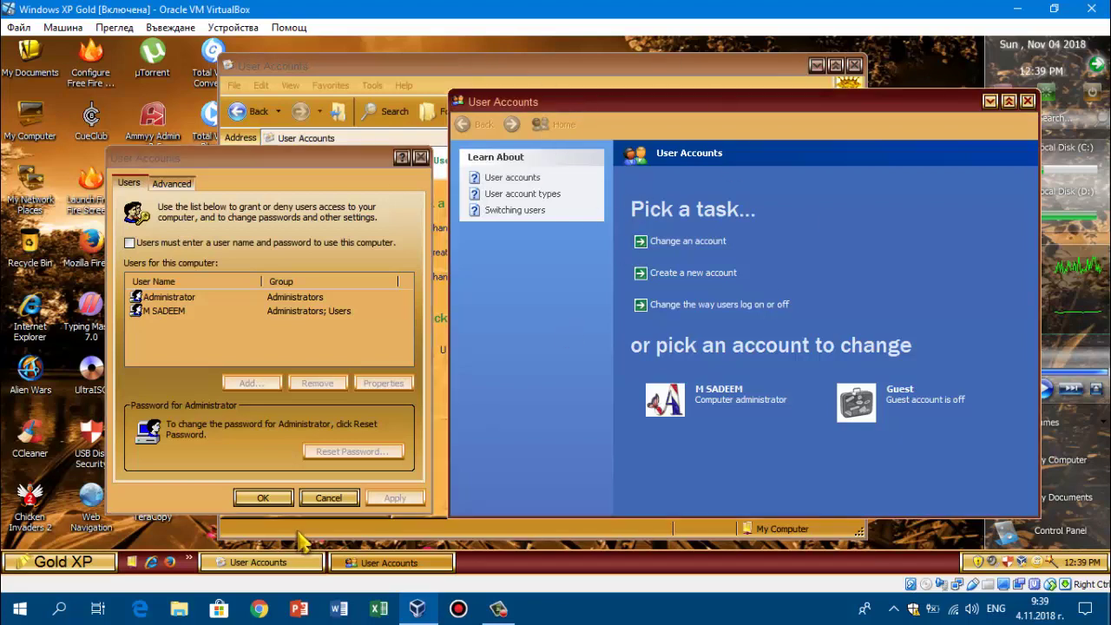
Cancel the User Accounts (W2k) dialog and close both remaining User Accounts windows
left_click(329, 497)
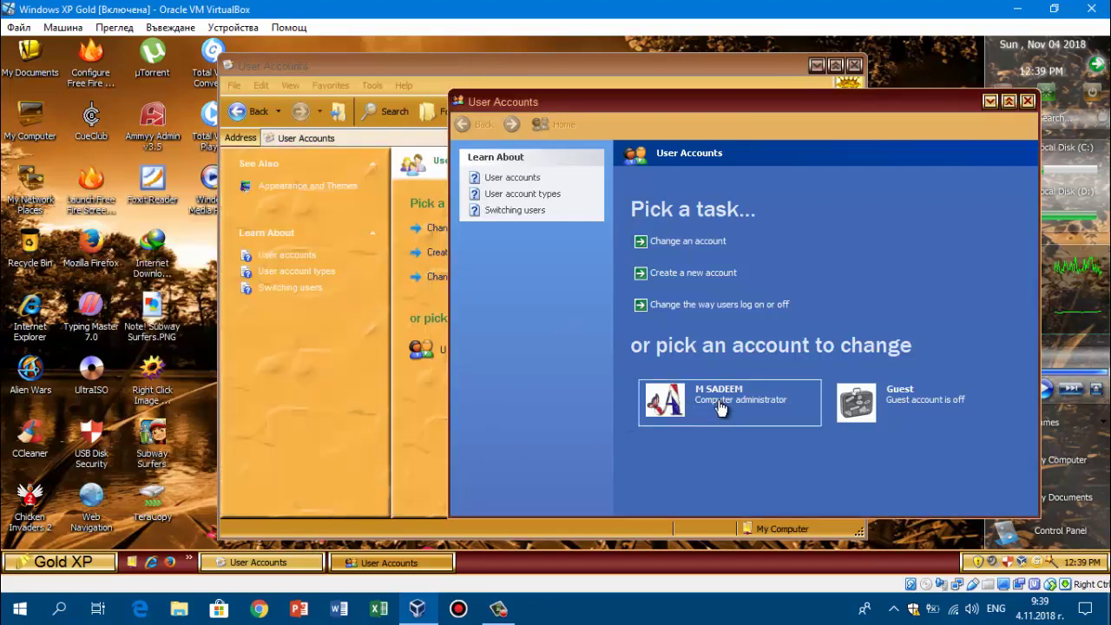
left_click(1028, 100)
left_click(855, 67)
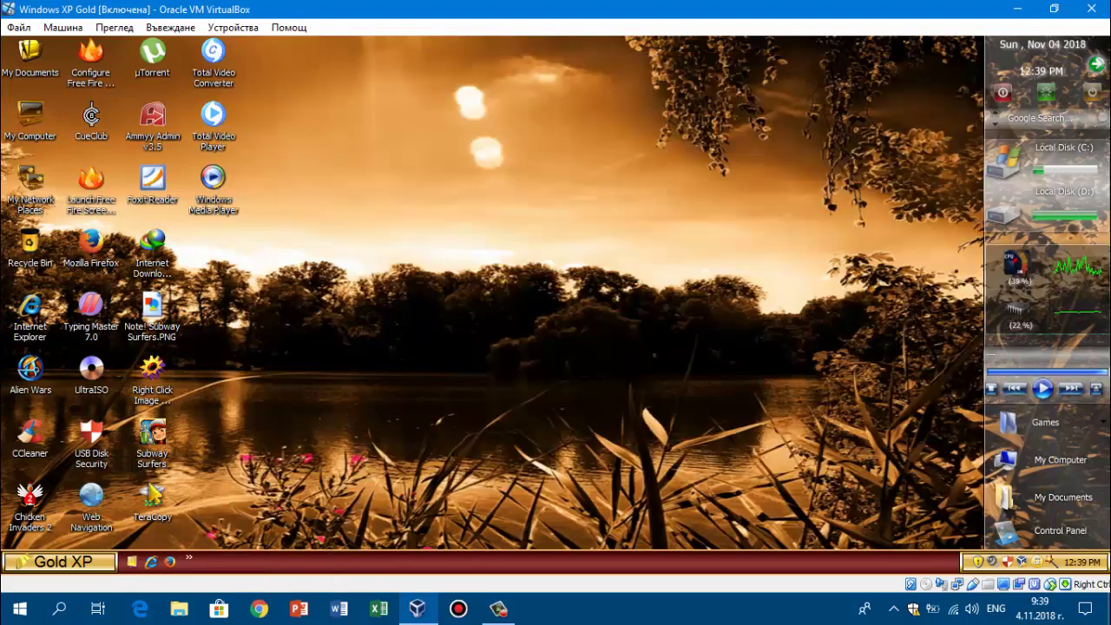
Switch user to view the Gold Windows XP 2016 welcome screen, and sign back in to the administrator account
left_click(59, 562)
left_click(45, 531)
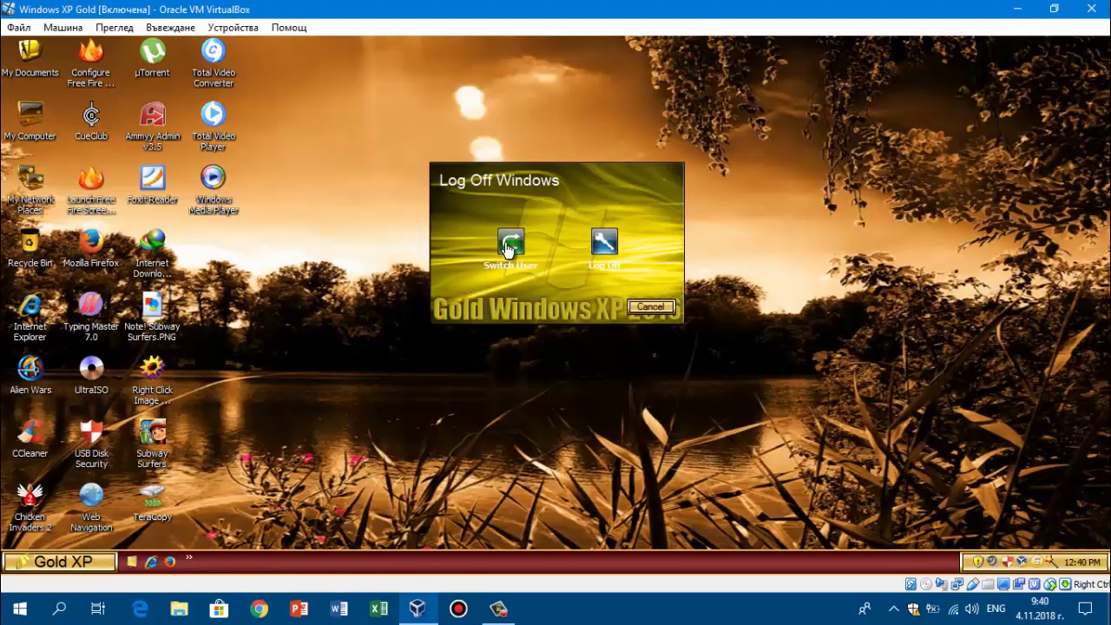
left_click(510, 244)
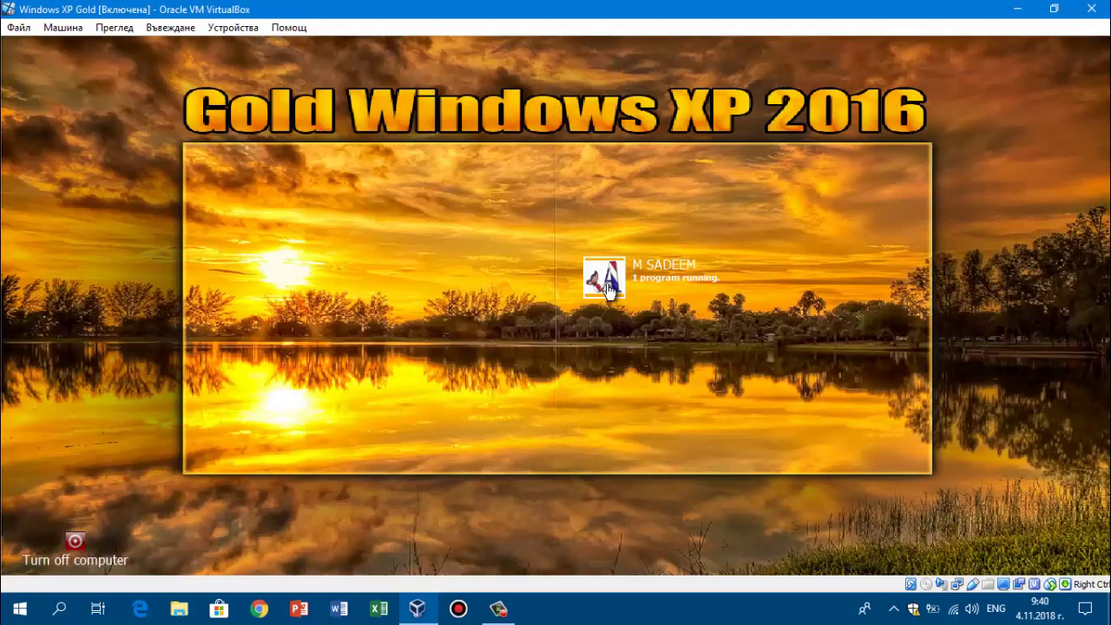
left_click(657, 265)
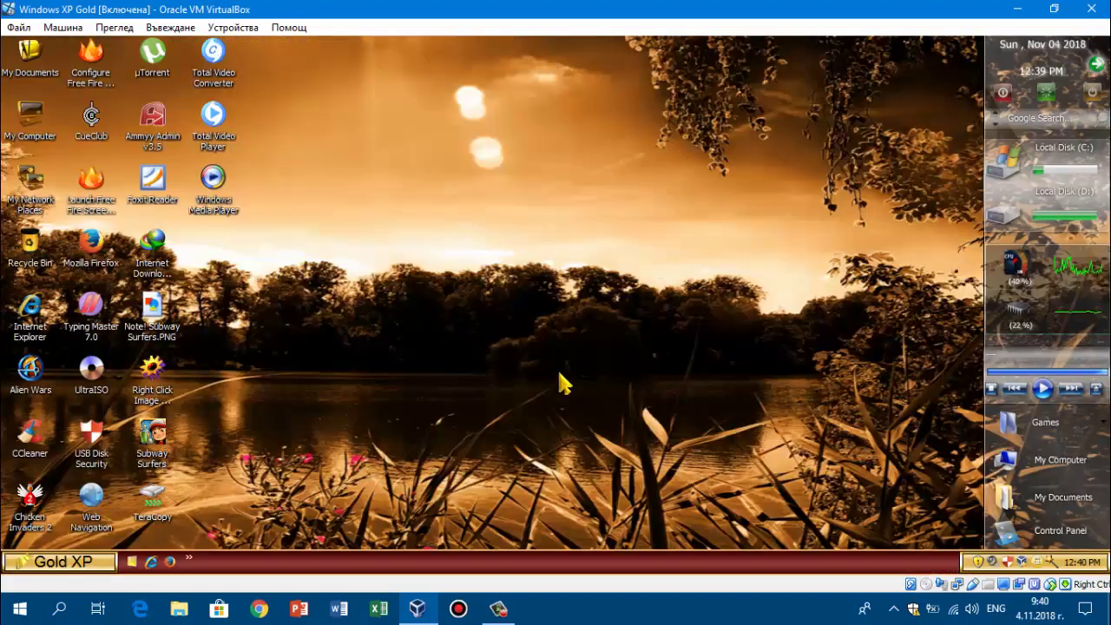
View the gold theme's Start menu and dismiss it
left_click(57, 561)
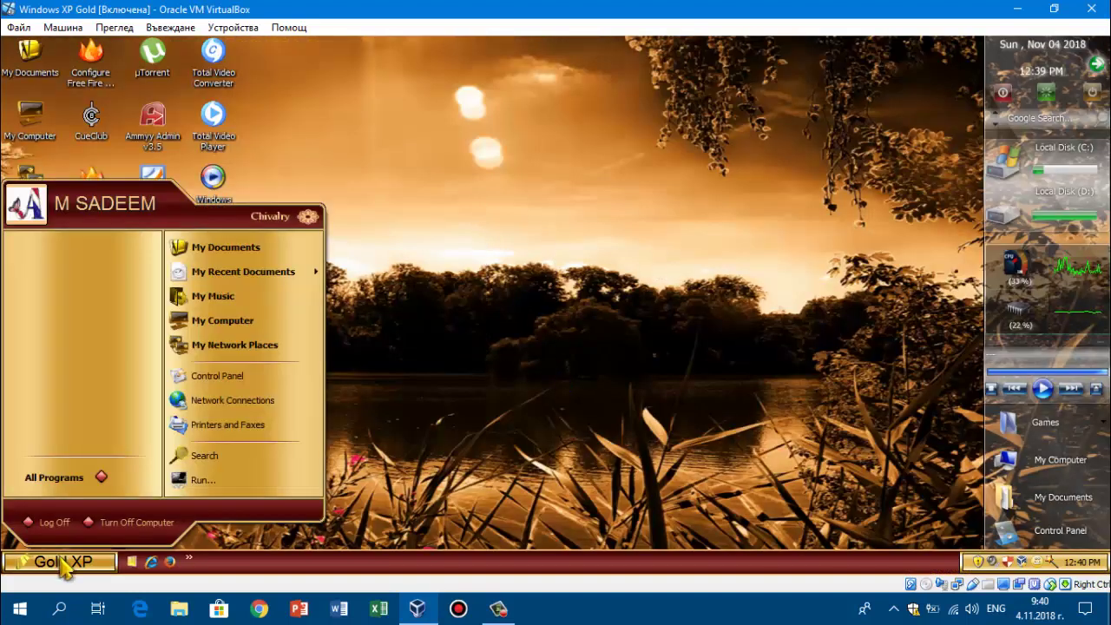
left_click_drag(477, 219, 516, 316)
left_click(33, 453)
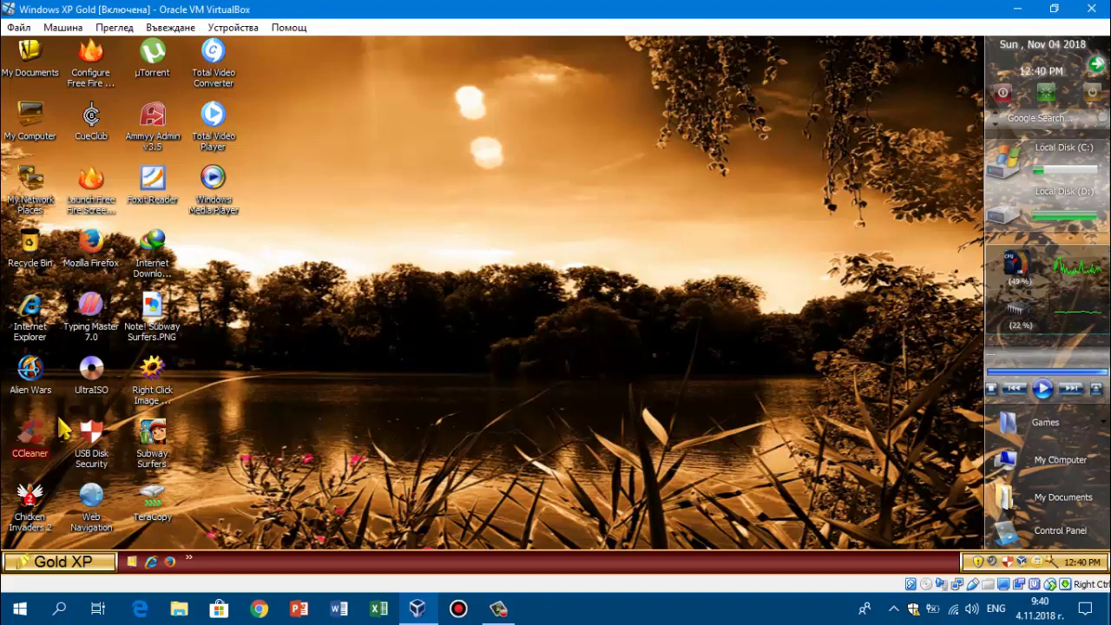
Preview the Windows XP style in the Olive Green and Silver colour schemes in the display appearance settings, and cancel the dialog
right_click(352, 245)
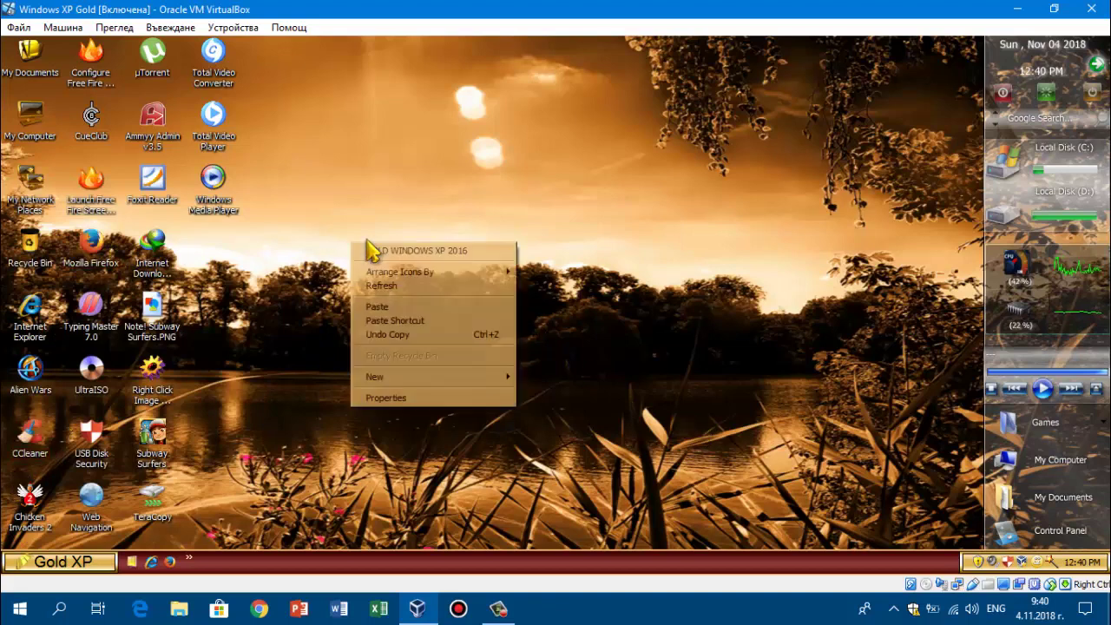
left_click(449, 397)
left_click(273, 184)
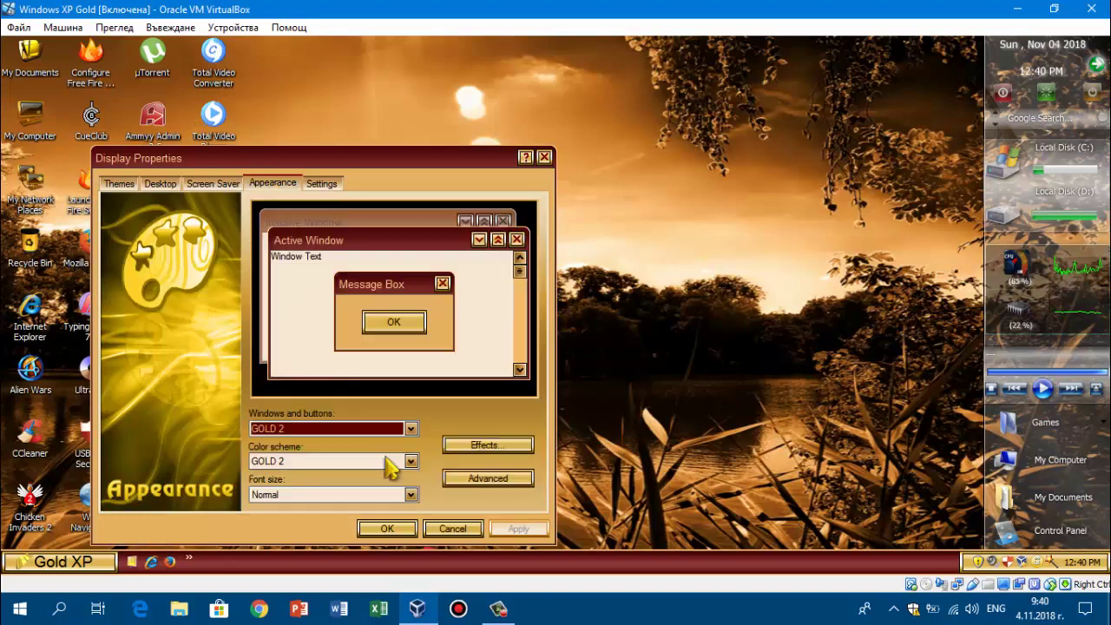
left_click(378, 429)
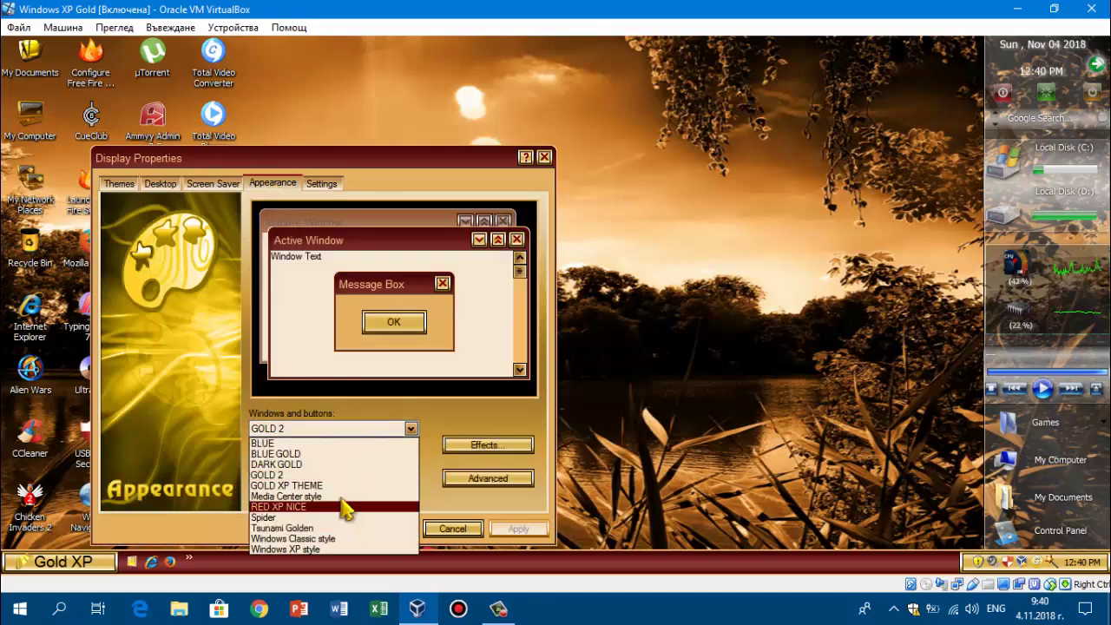
left_click(321, 549)
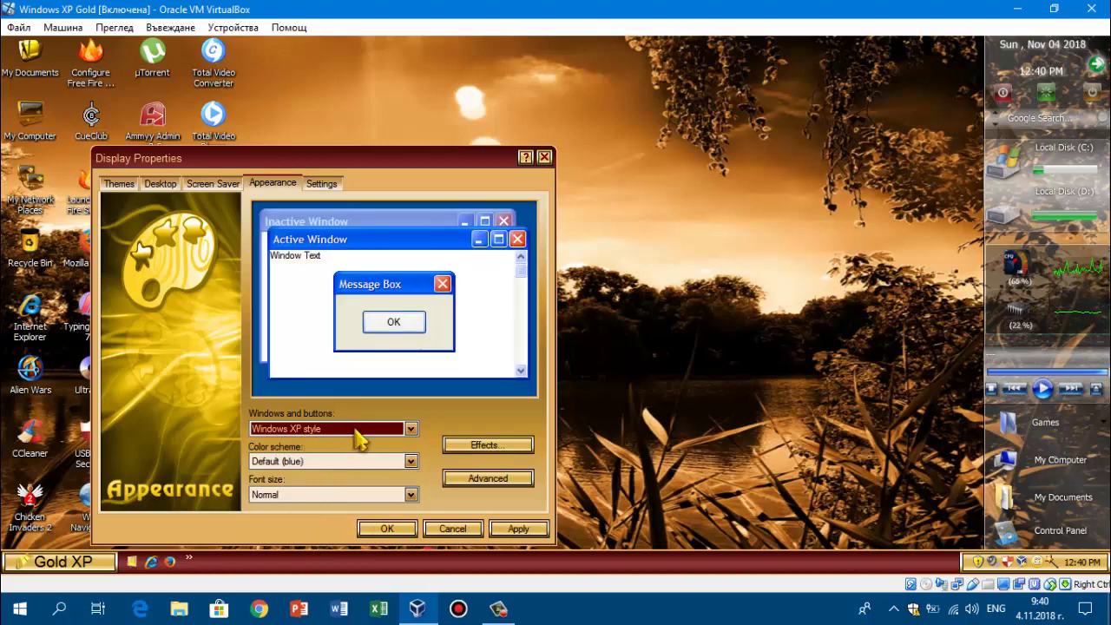
left_click(351, 461)
left_click(344, 489)
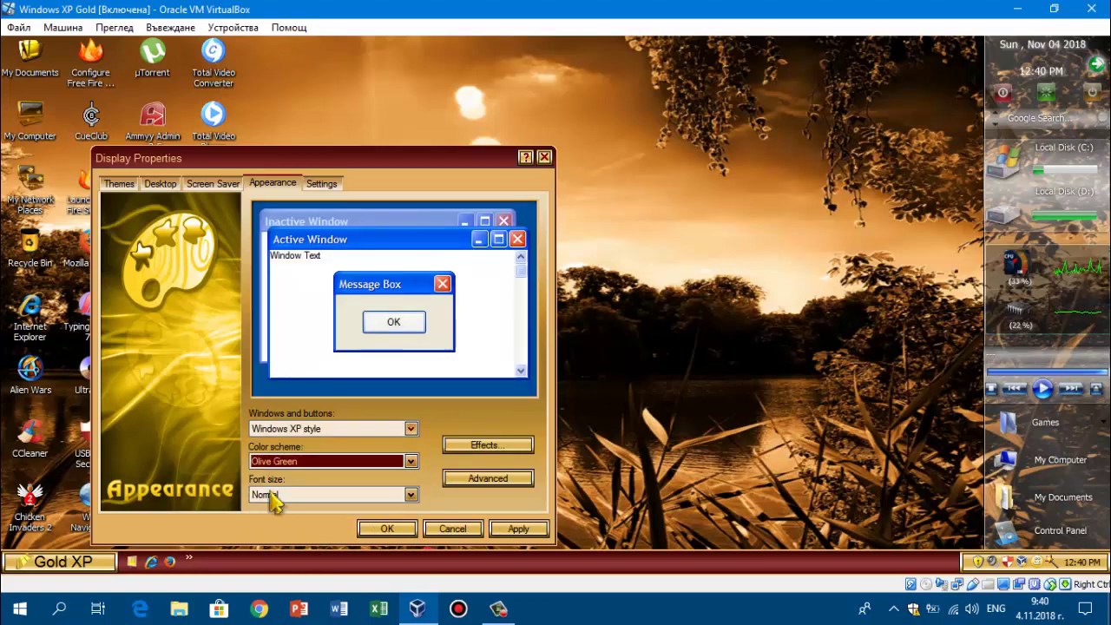
left_click(305, 461)
left_click(303, 501)
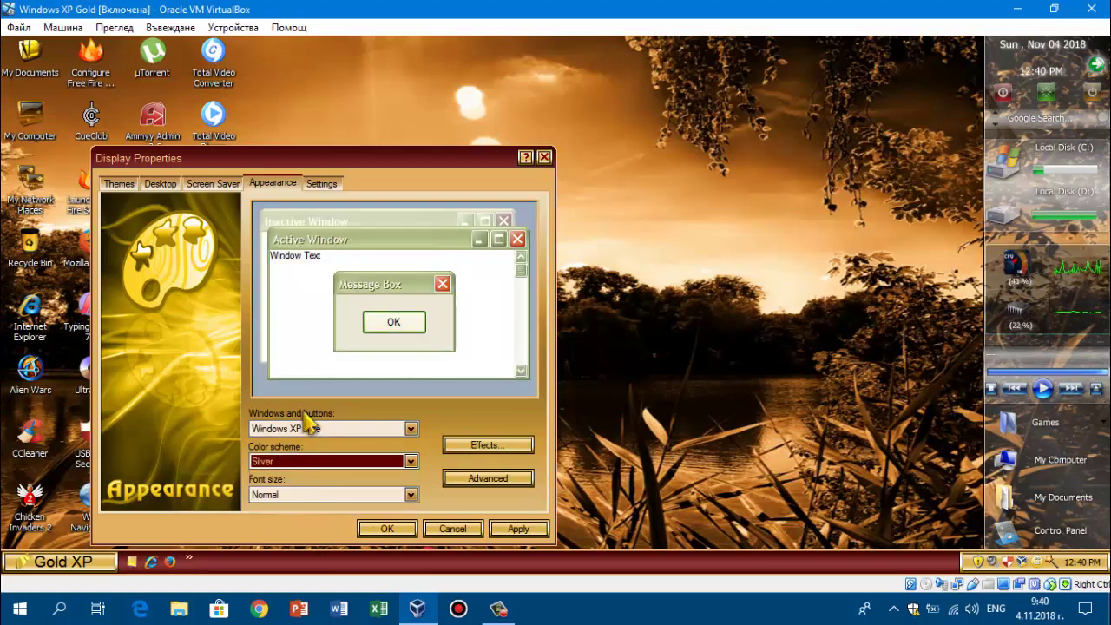
left_click(453, 529)
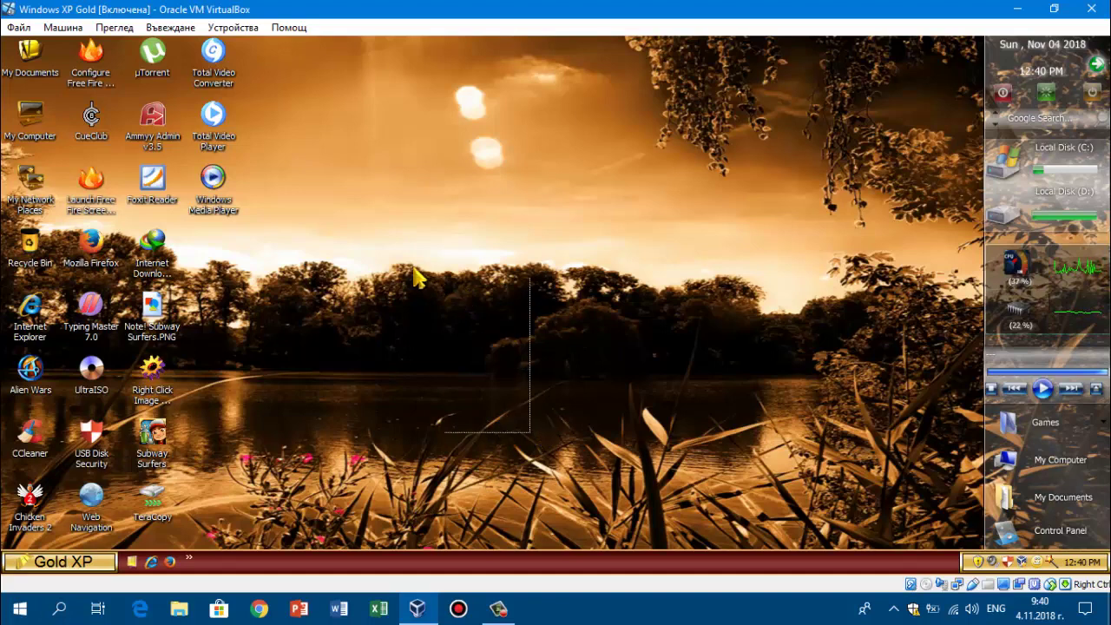
Launch Mozilla Firefox from its desktop shortcut, and briefly open and close My Computer
left_click_drag(415, 276, 290, 230)
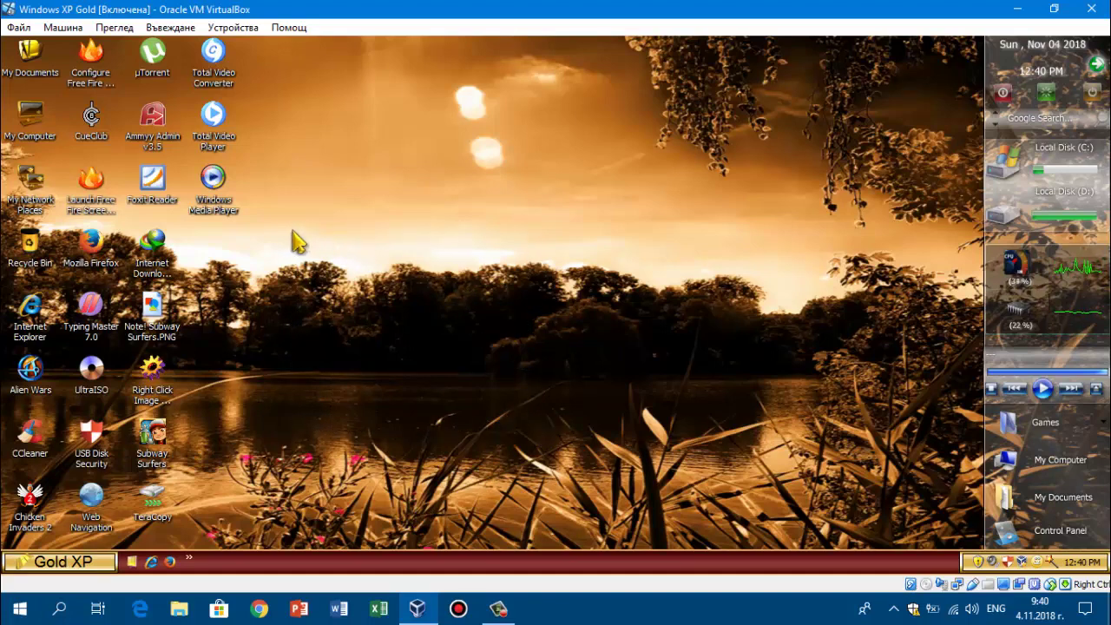
left_click_drag(112, 256, 117, 256)
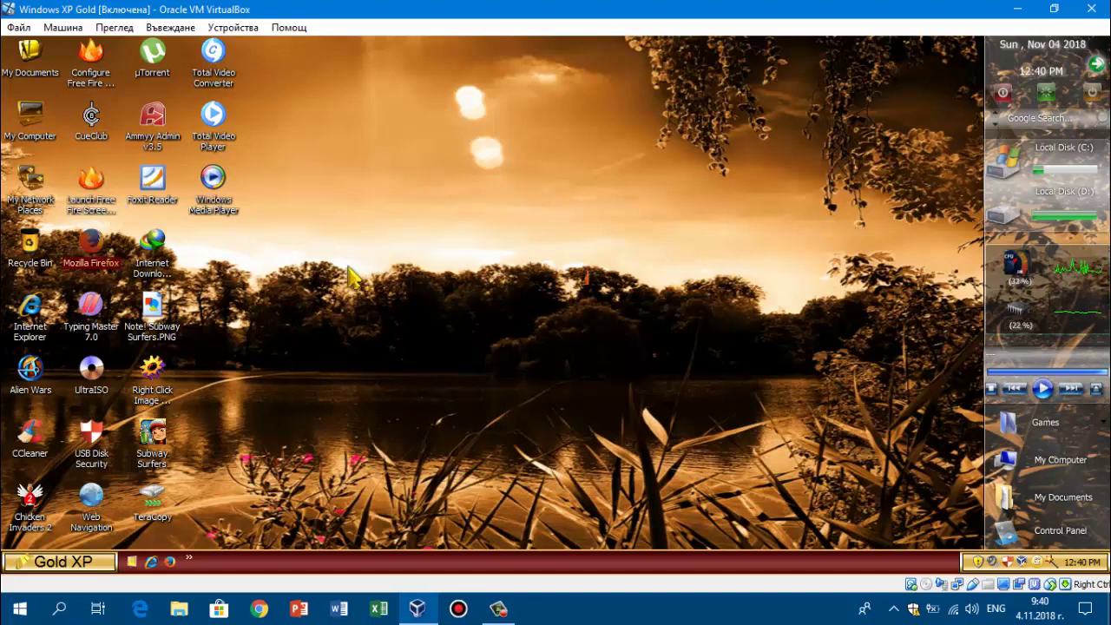
left_click(352, 276)
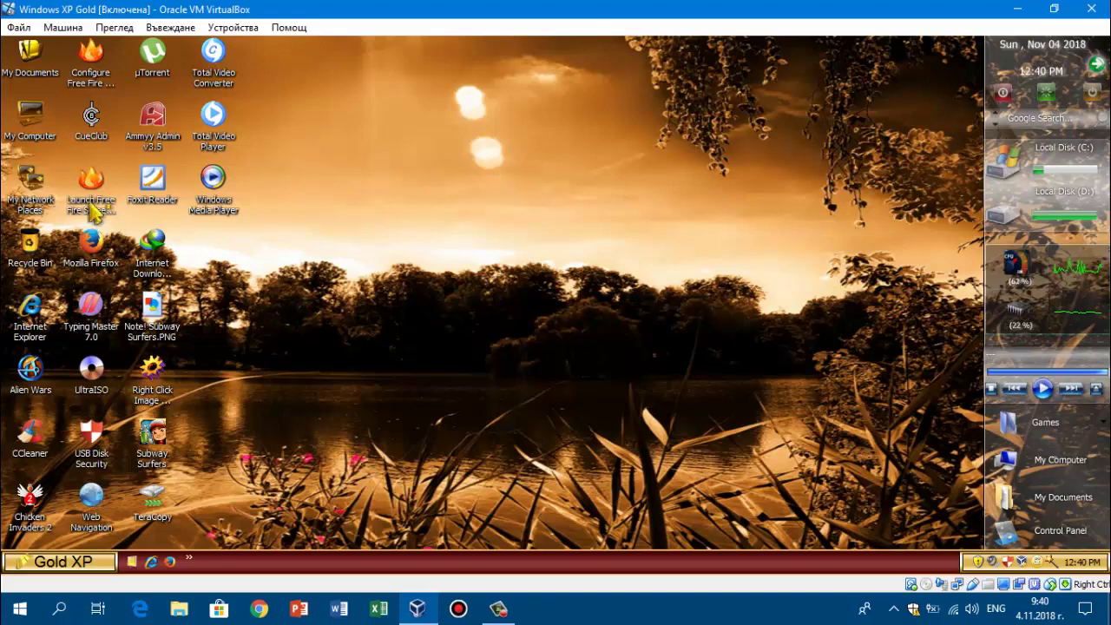
double_click(39, 130)
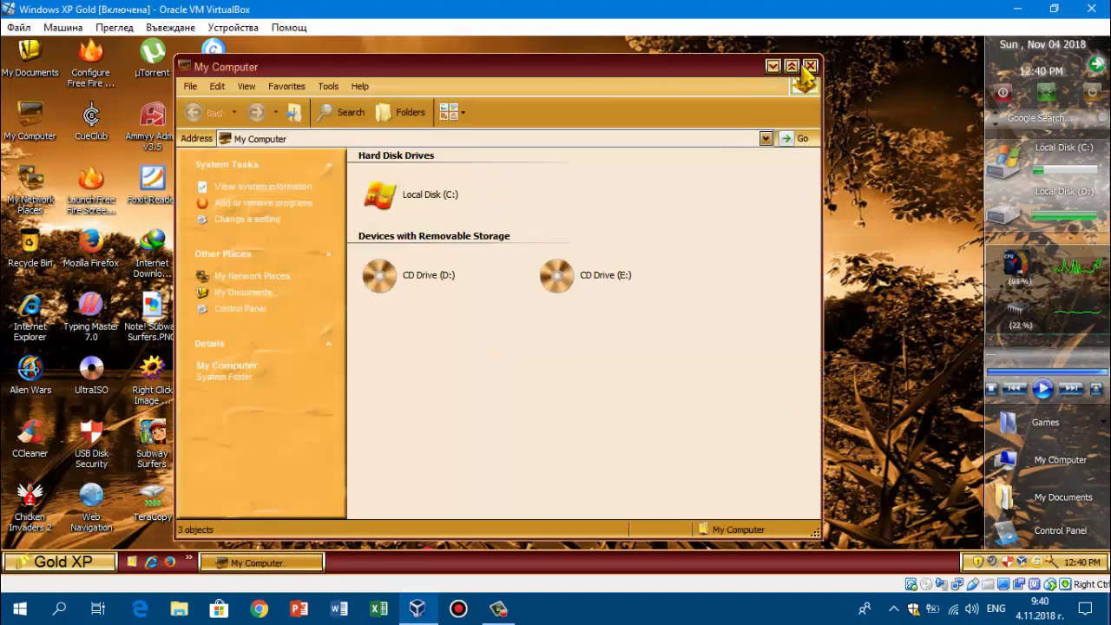
left_click(808, 68)
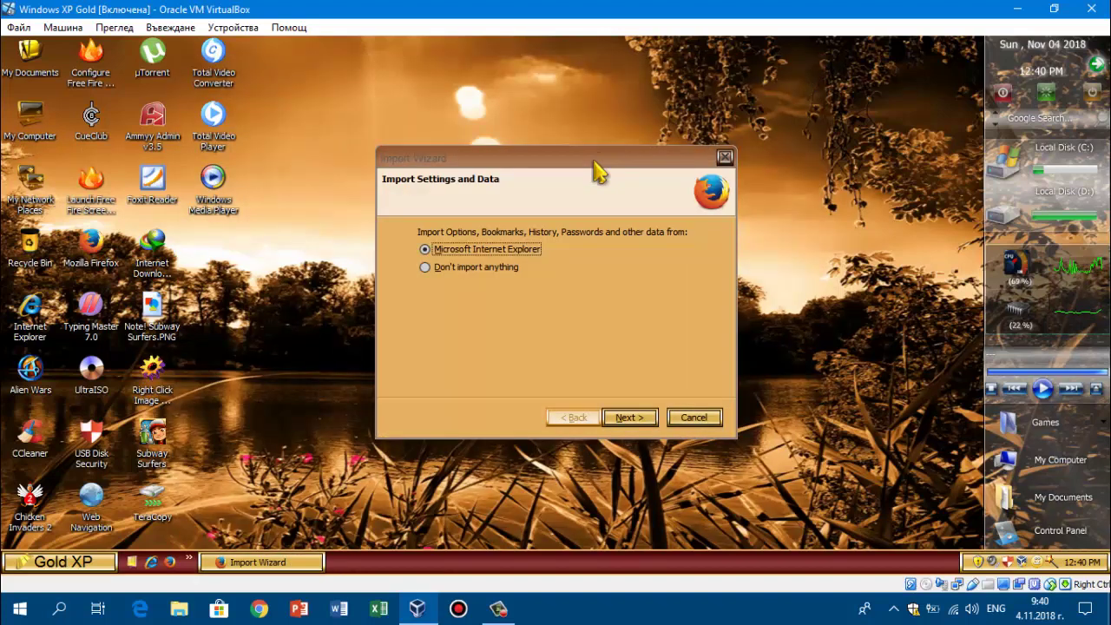
Choose not to import anything into Firefox and decline making it the default browser
left_click(492, 269)
left_click(630, 417)
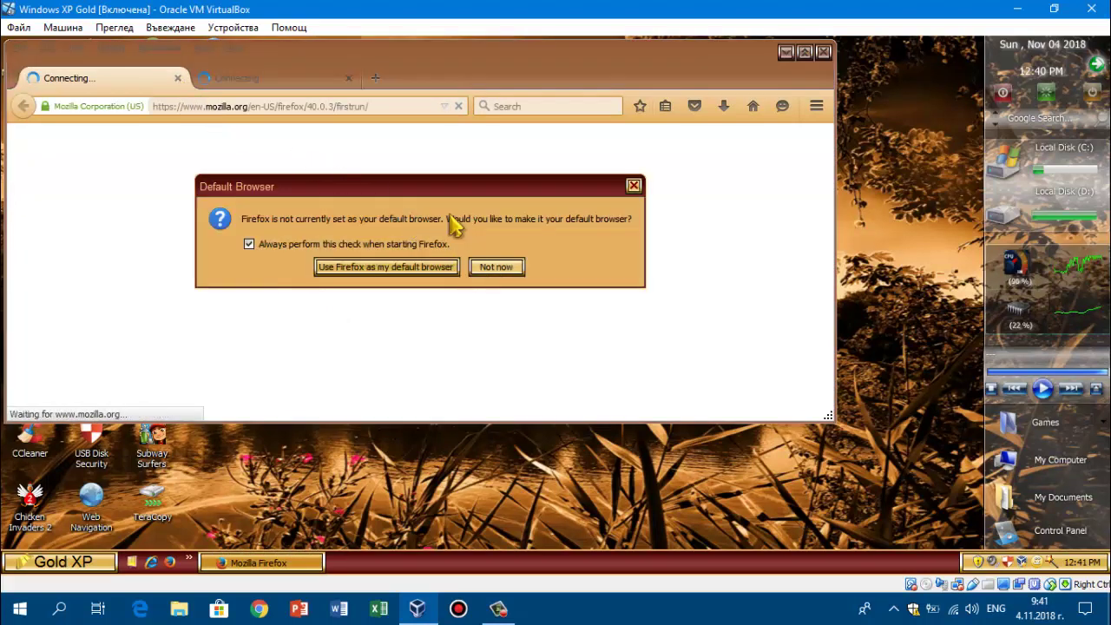
left_click(496, 266)
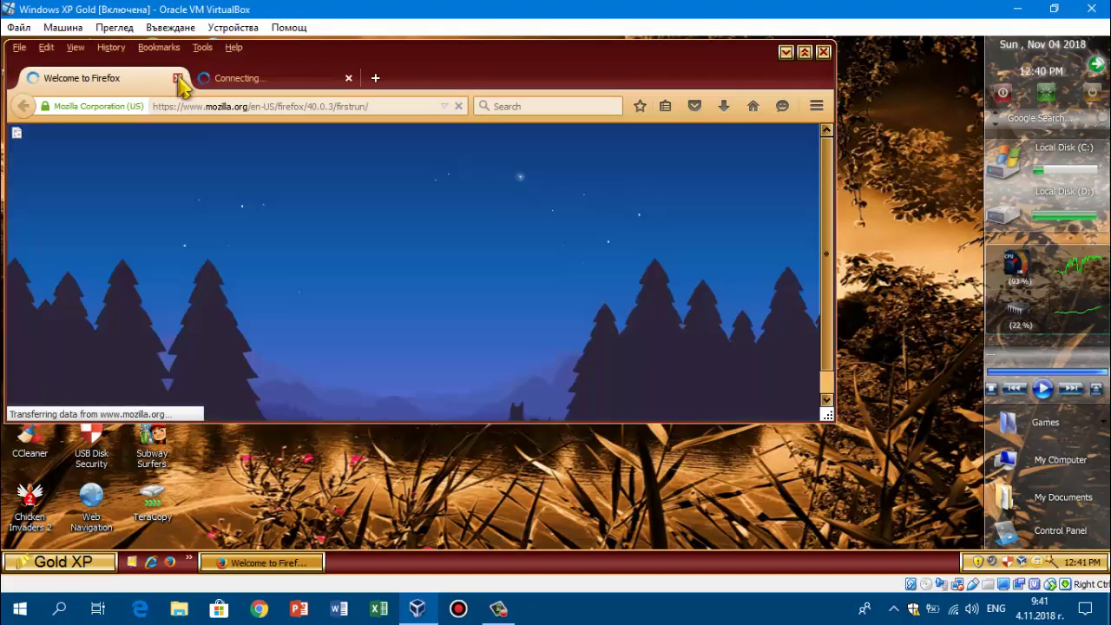
Close the Welcome to Firefox page and maximize the browser window on computerworm.net
left_click(178, 78)
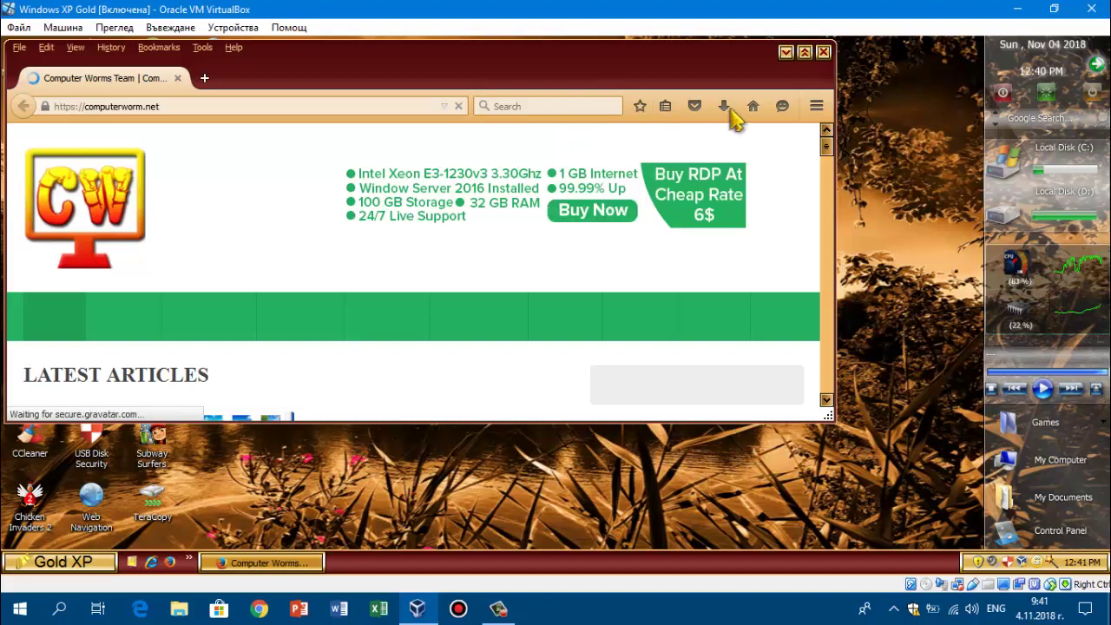
left_click(805, 53)
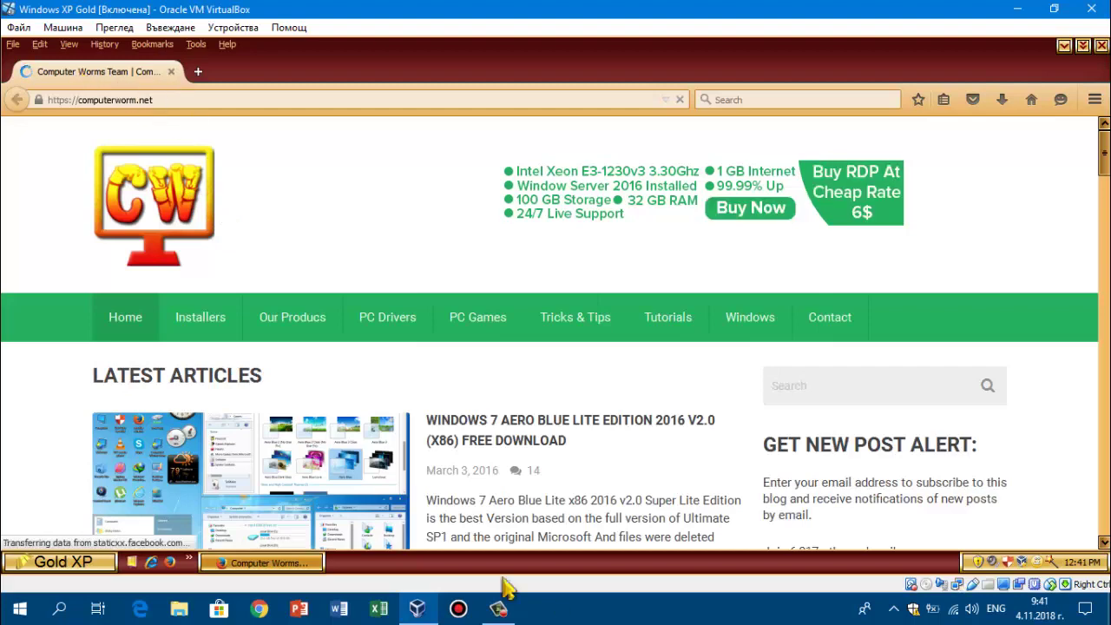
Look through the Latest Articles and sidebar on the computerworm.net home page down to its end, and return to its beginning
scroll(473, 451, "down", 2)
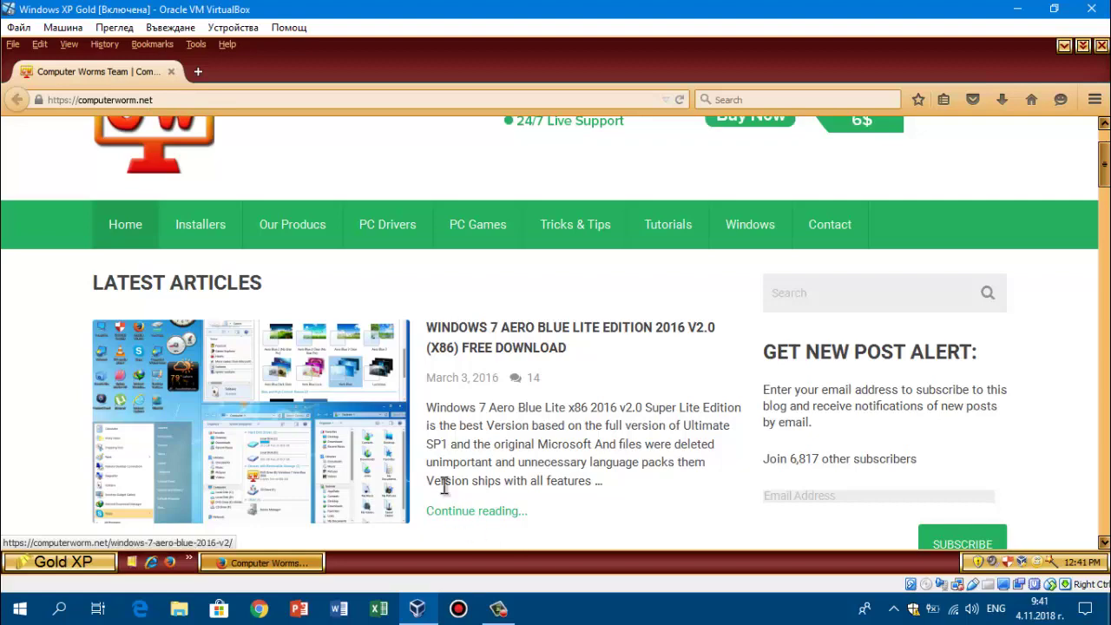
scroll(445, 496, "down", 2)
scroll(445, 496, "down", 4)
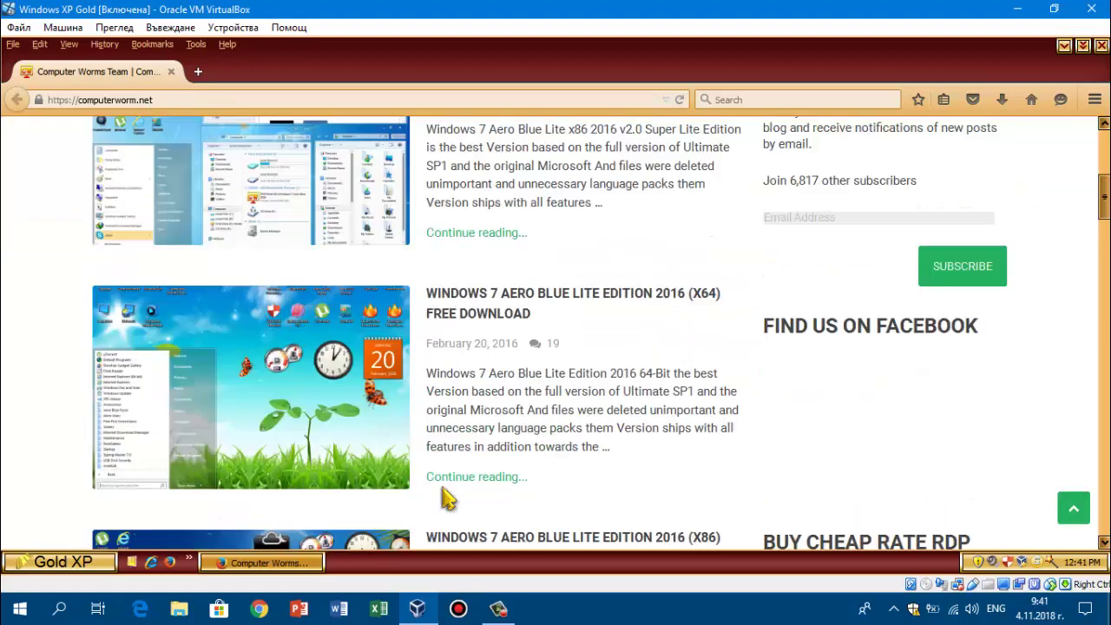
scroll(445, 497, "down", 6)
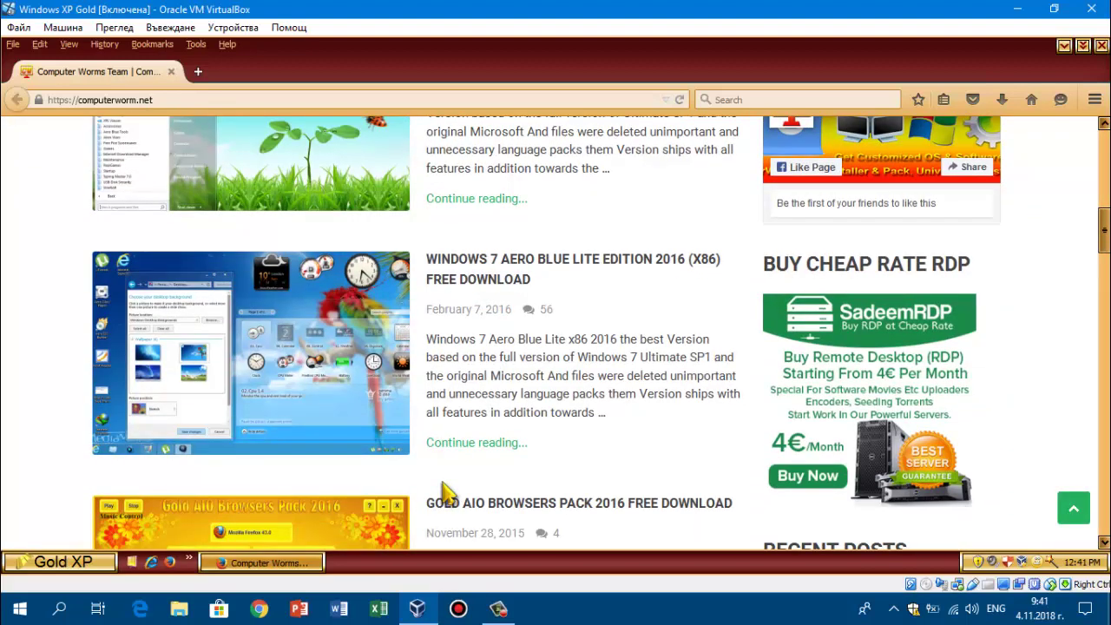
scroll(445, 496, "down", 8)
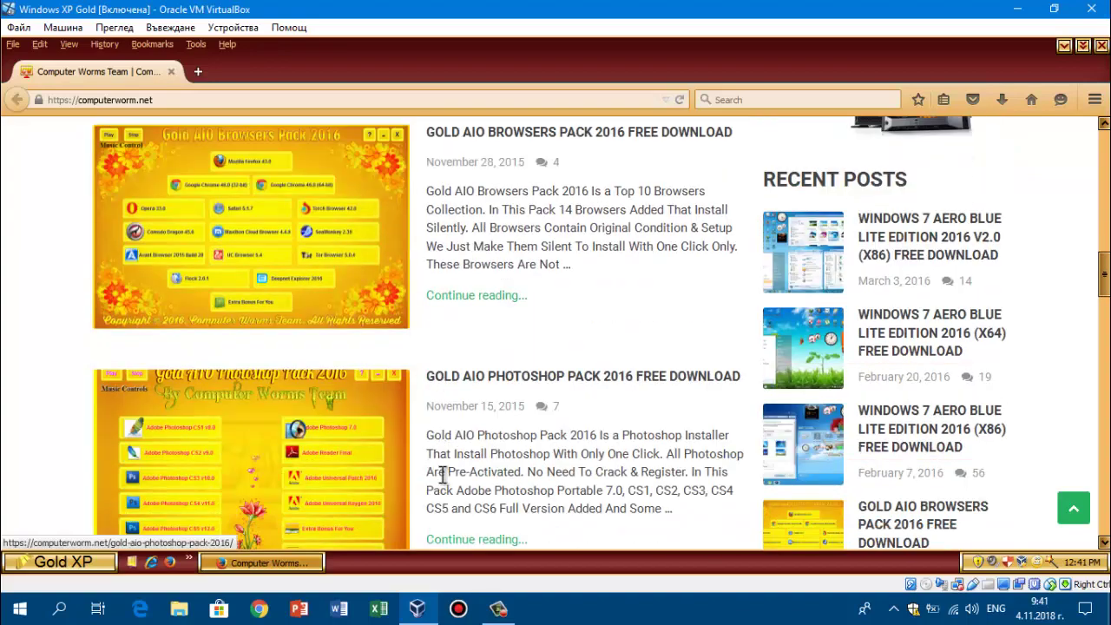
scroll(444, 472, "down", 14)
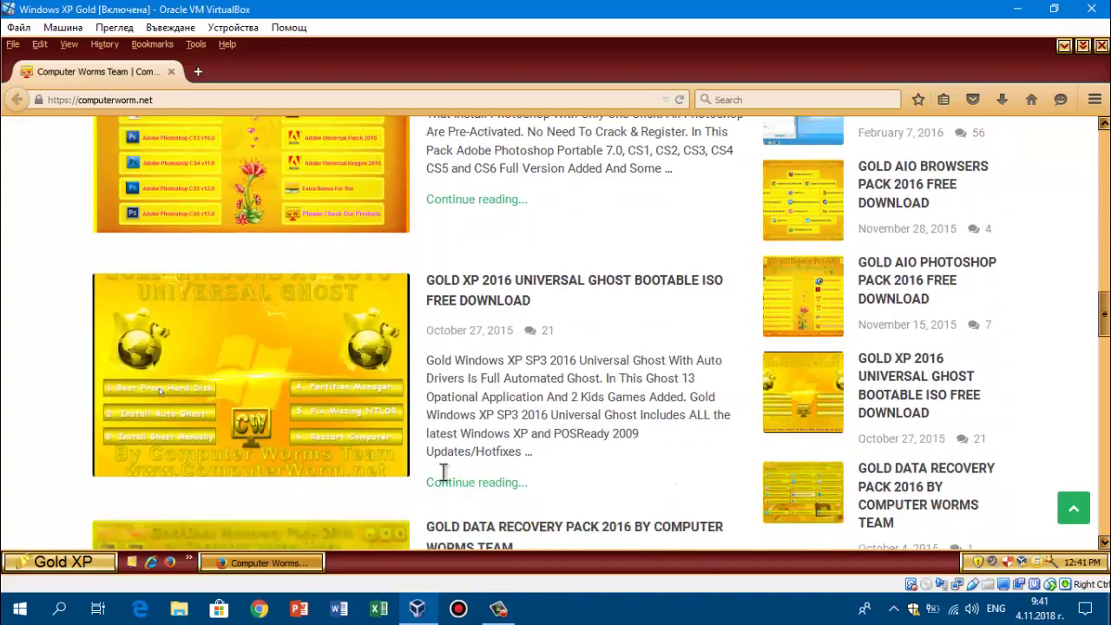
scroll(445, 483, "down", 12)
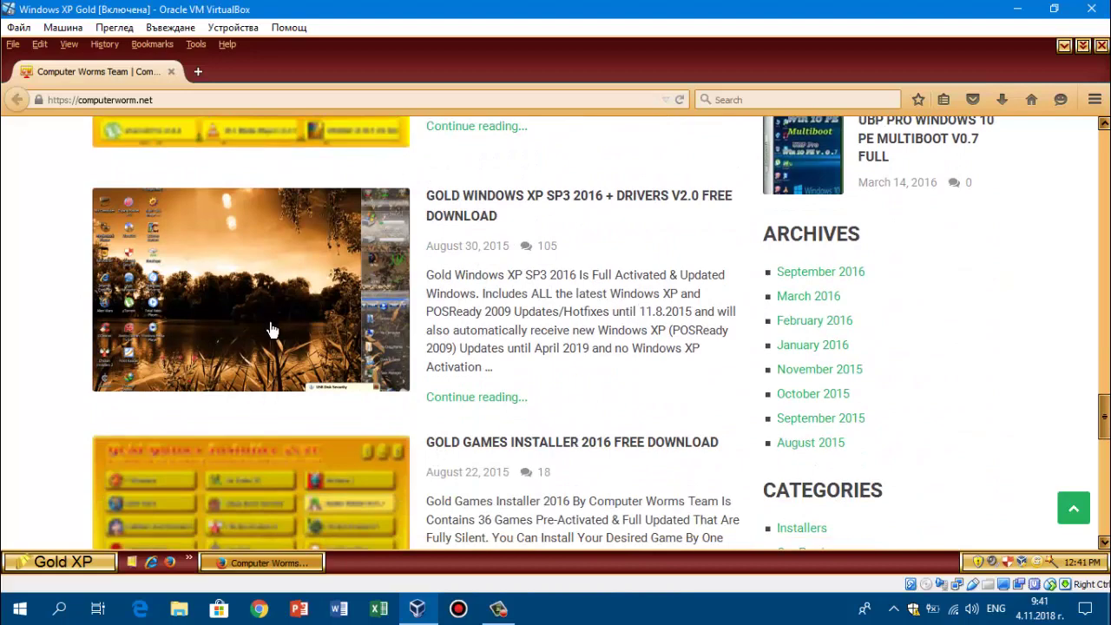
scroll(452, 401, "down", 10)
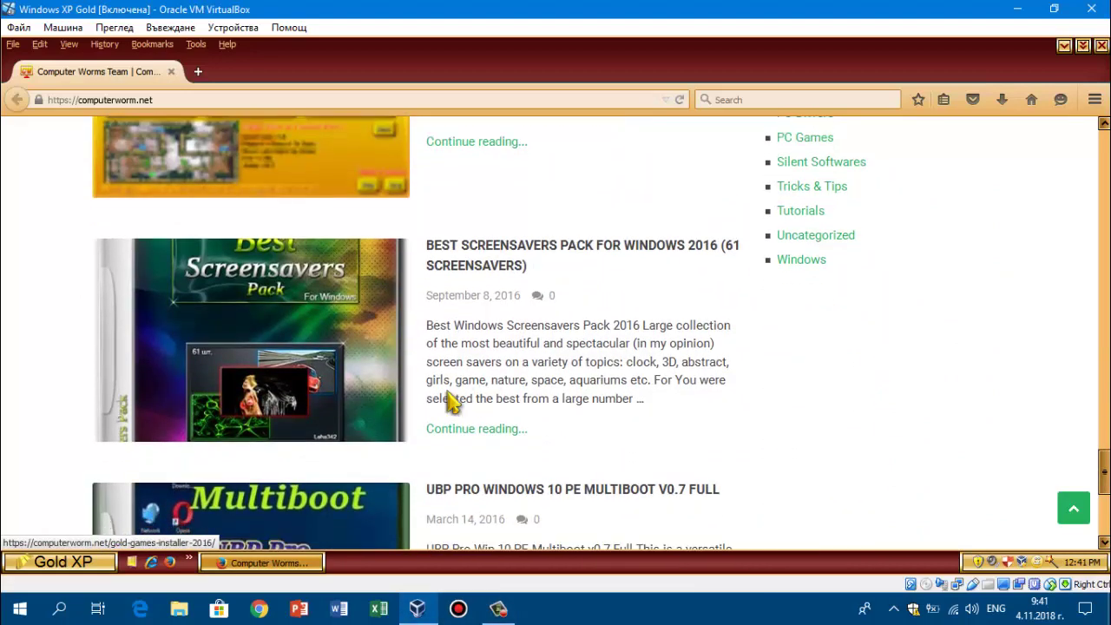
scroll(451, 401, "down", 4)
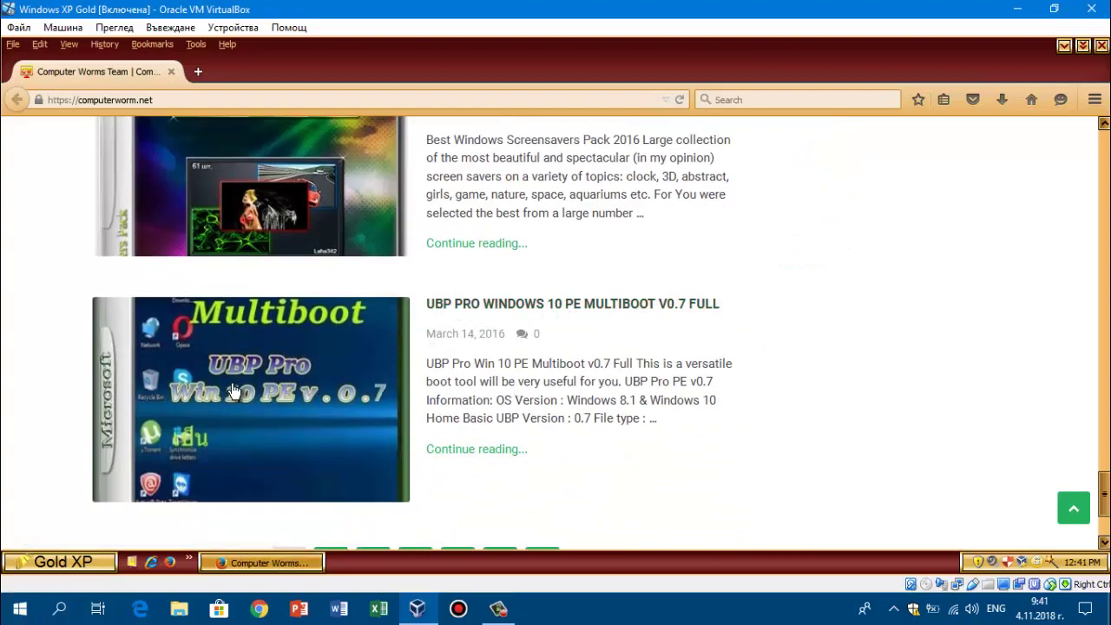
scroll(247, 401, "down", 4)
scroll(247, 401, "up", 15)
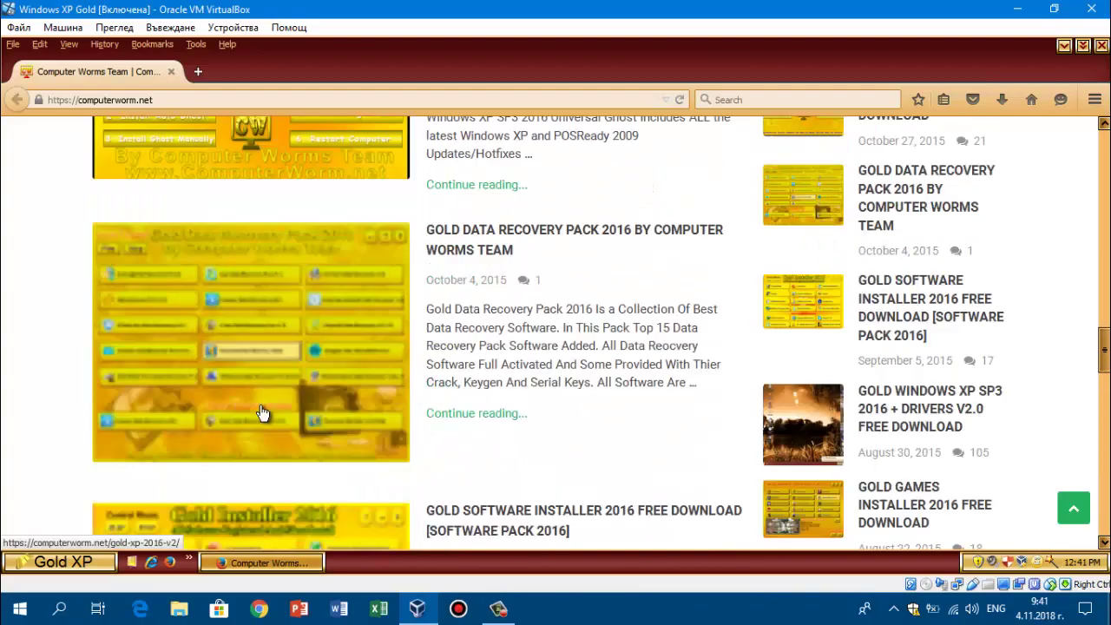
scroll(263, 413, "up", 10)
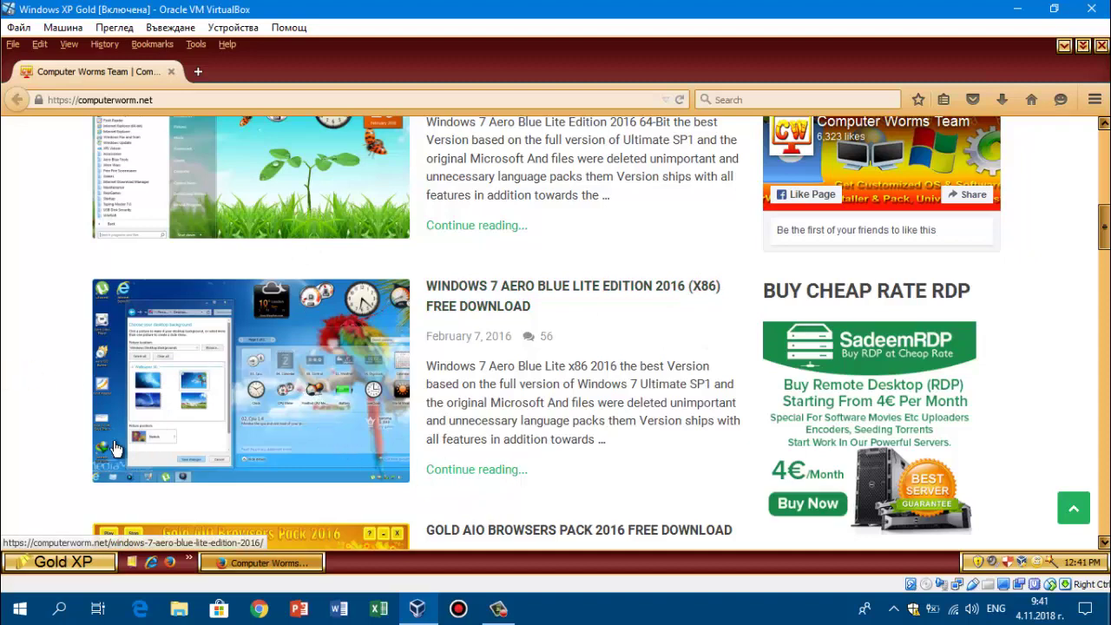
scroll(489, 276, "up", 3)
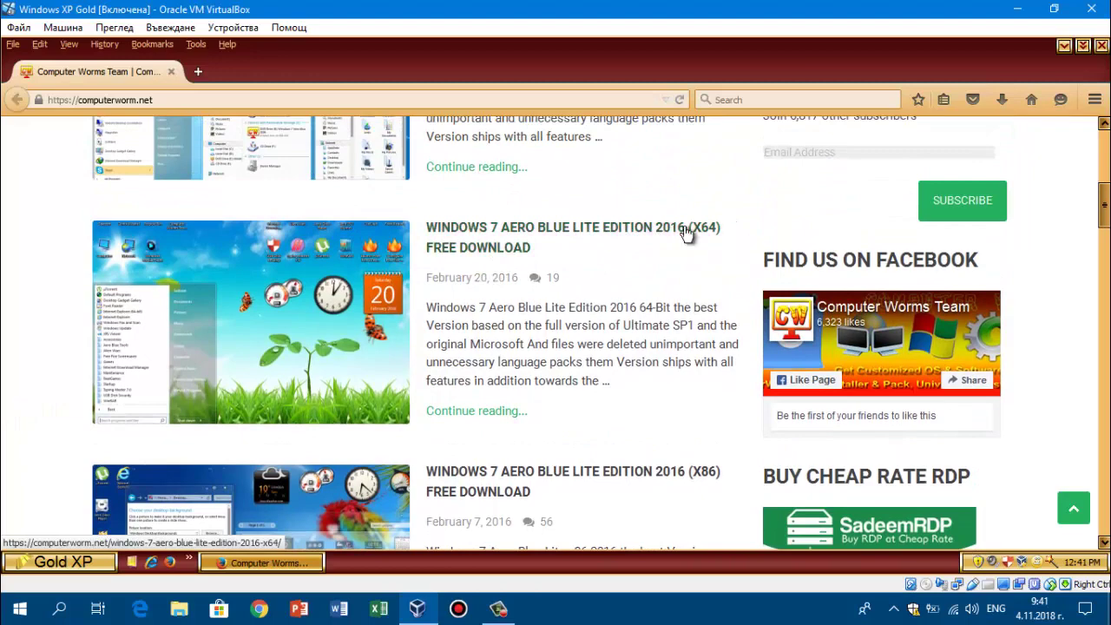
scroll(228, 333, "up", 3)
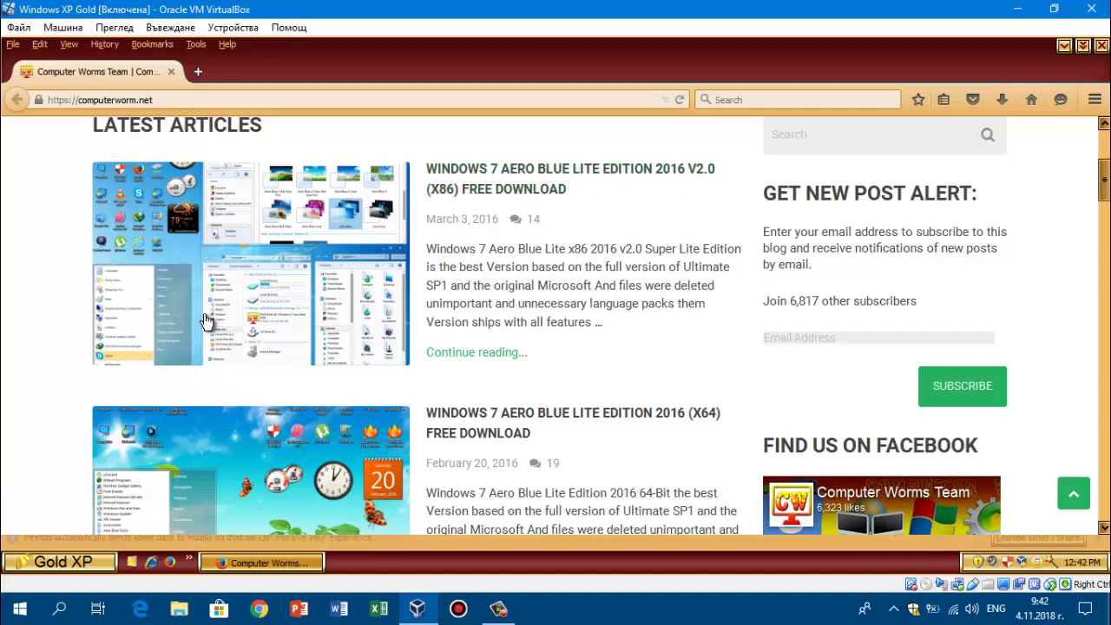
scroll(190, 356, "up", 3)
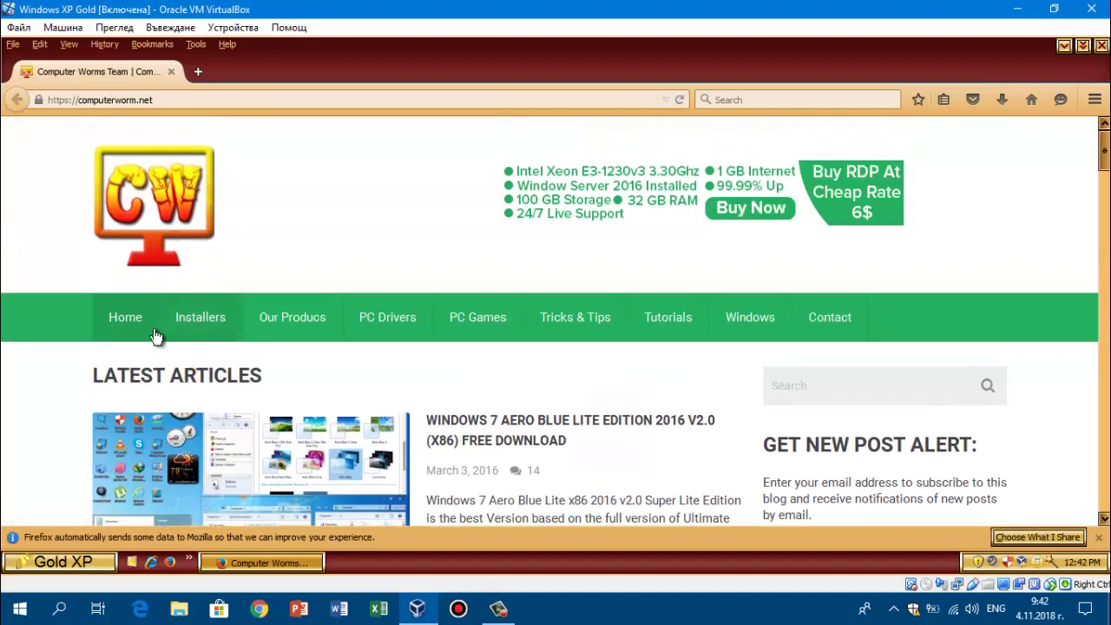
Go to google.com in the current Firefox tab
left_click(308, 100)
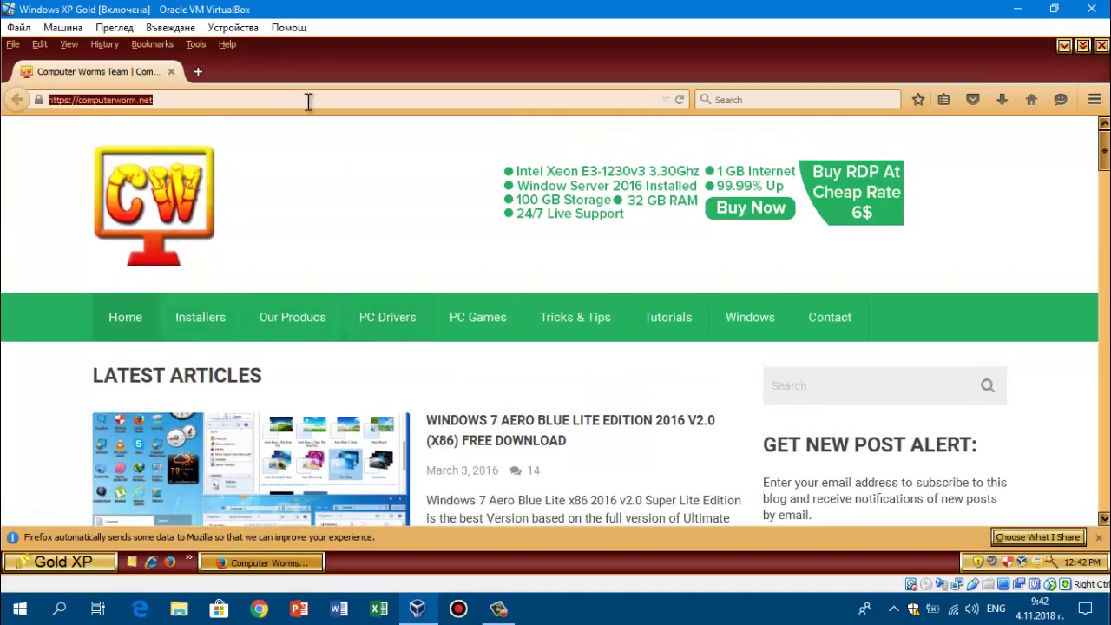
key("BackSpace")
type("google.com")
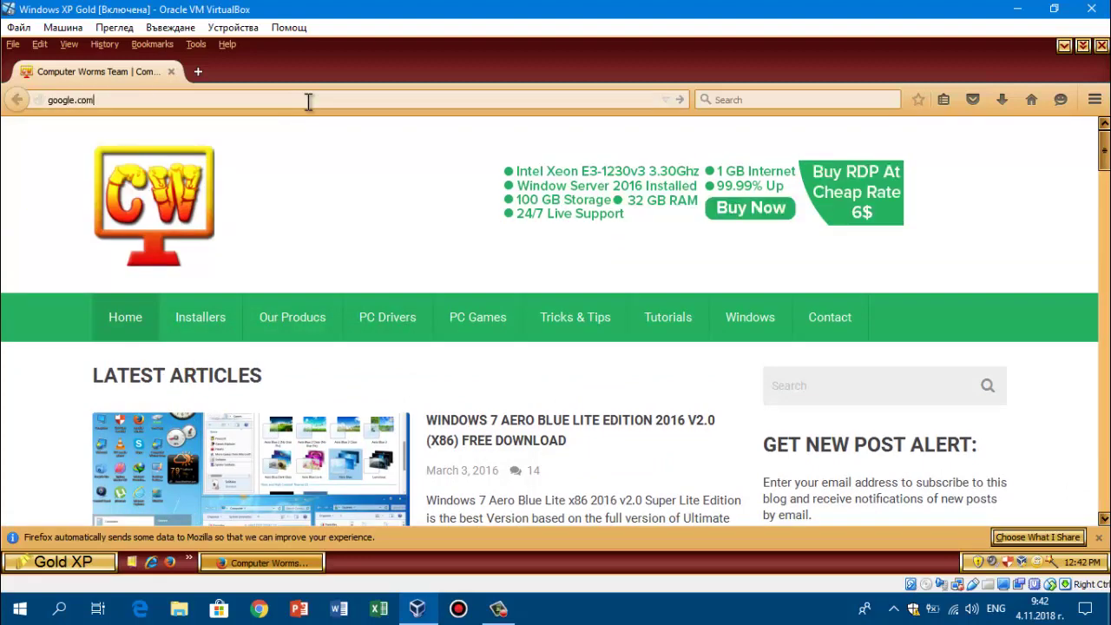
key("Return")
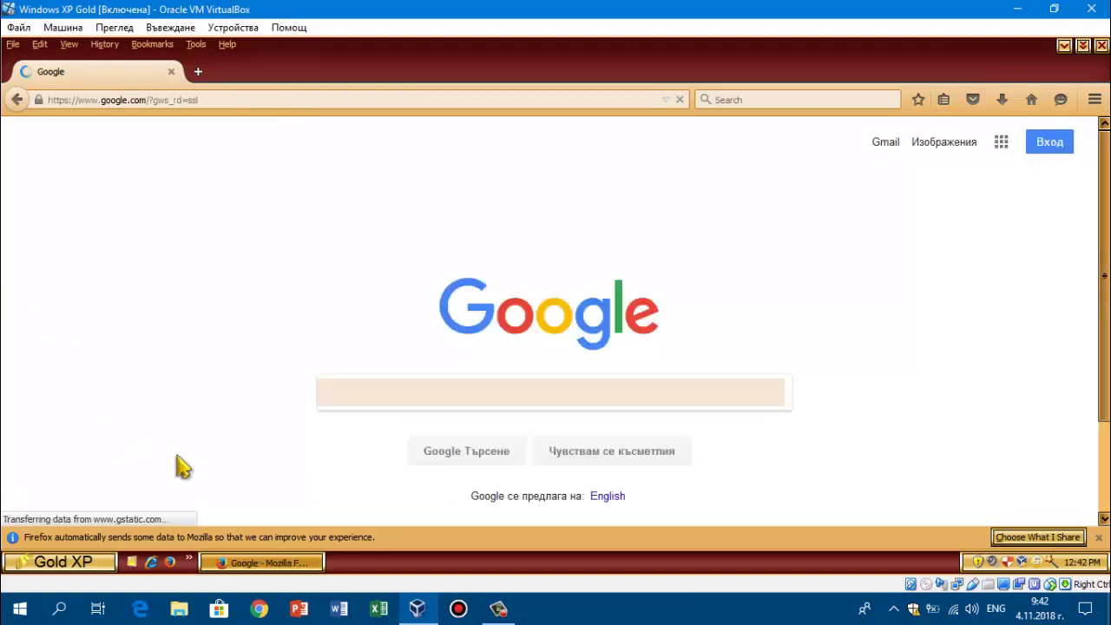
left_click(499, 608)
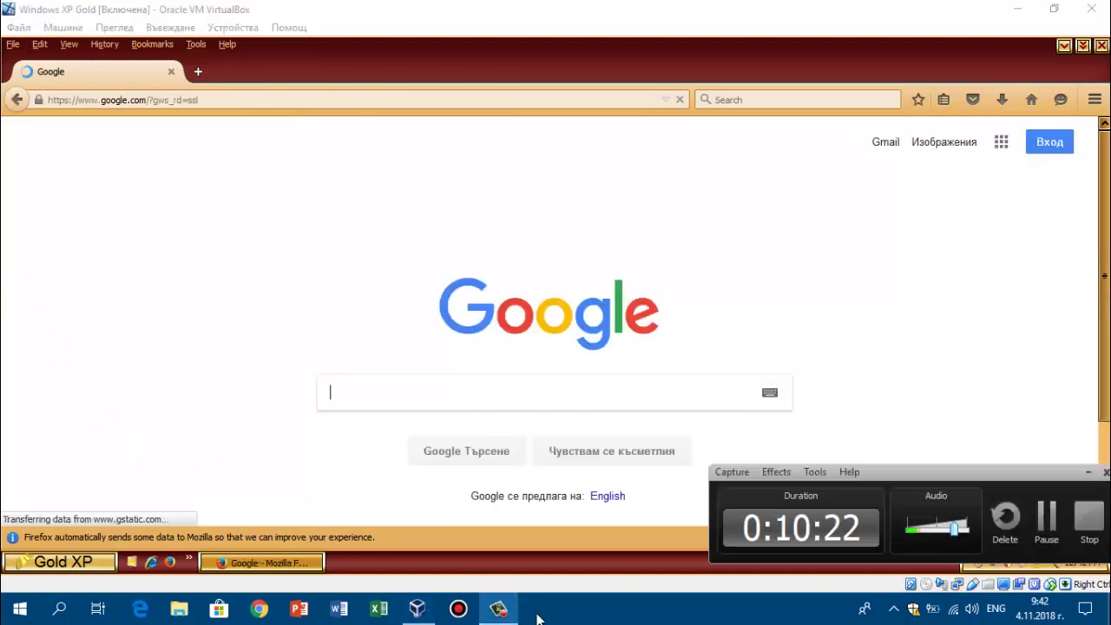
left_click(1046, 519)
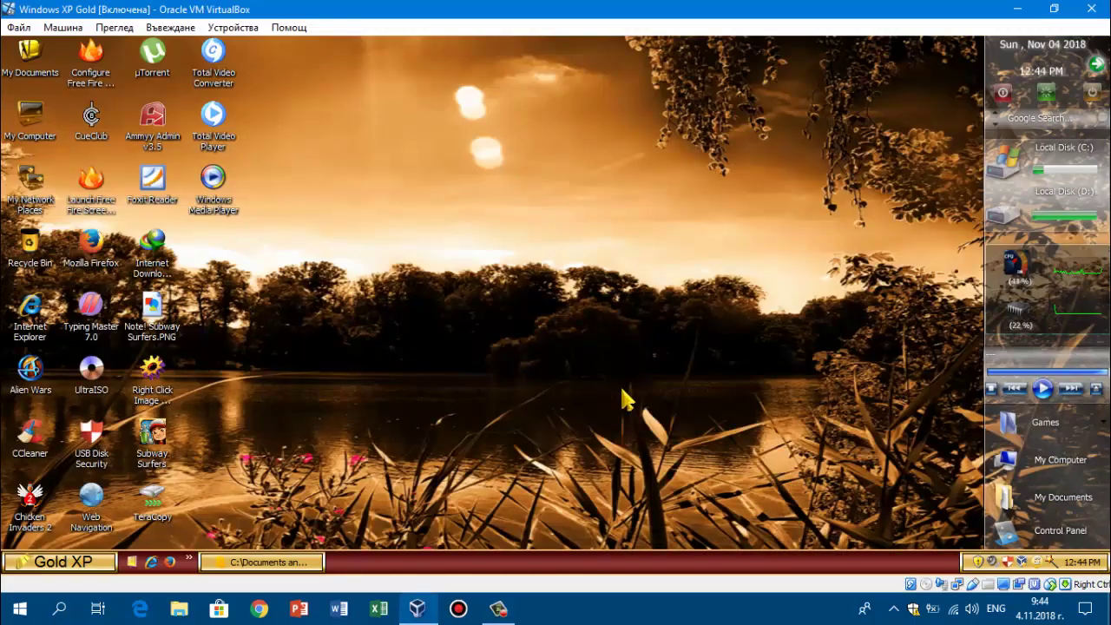
View the Start menu on the Gold XP desktop and dismiss it
left_click(19, 562)
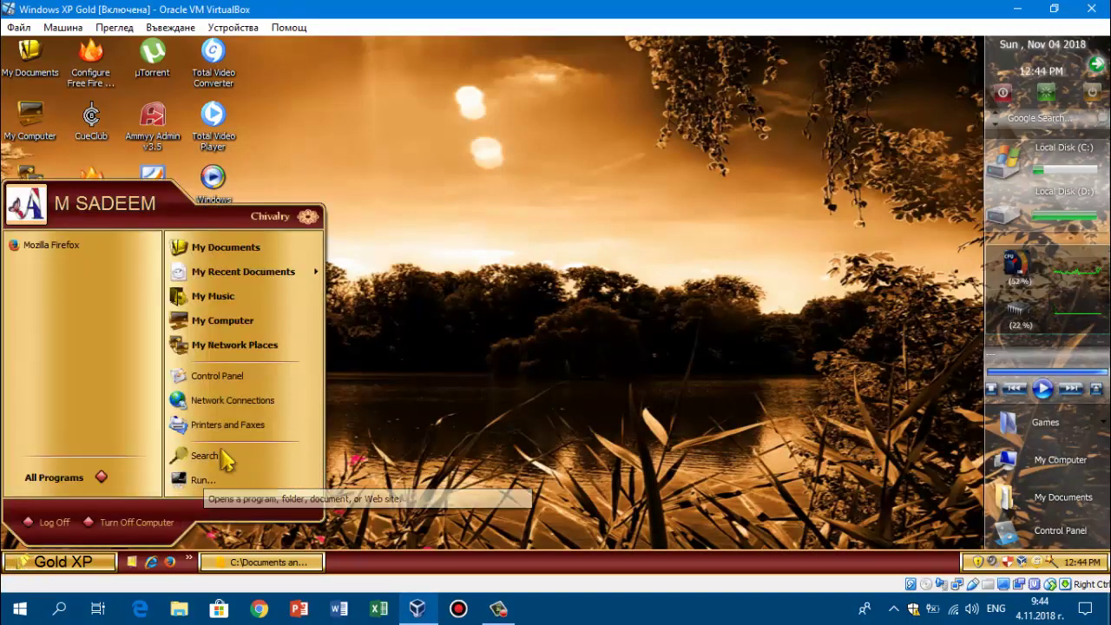
left_click(482, 566)
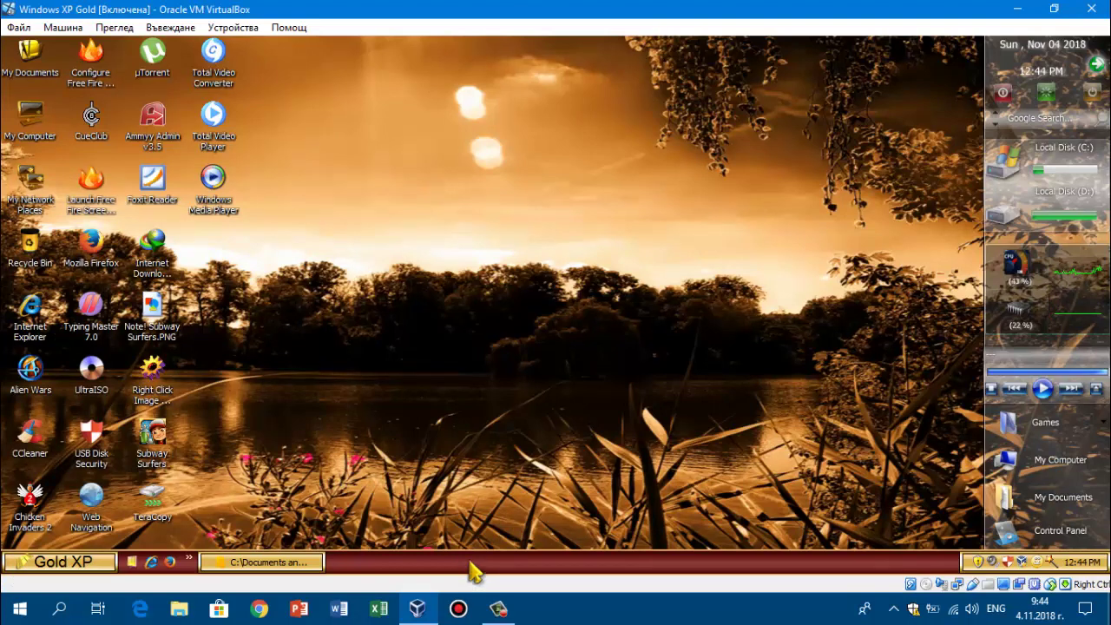
In the Start menu customization, show the Internet item and set Mozilla Firefox as its program
right_click(473, 572)
left_click(490, 549)
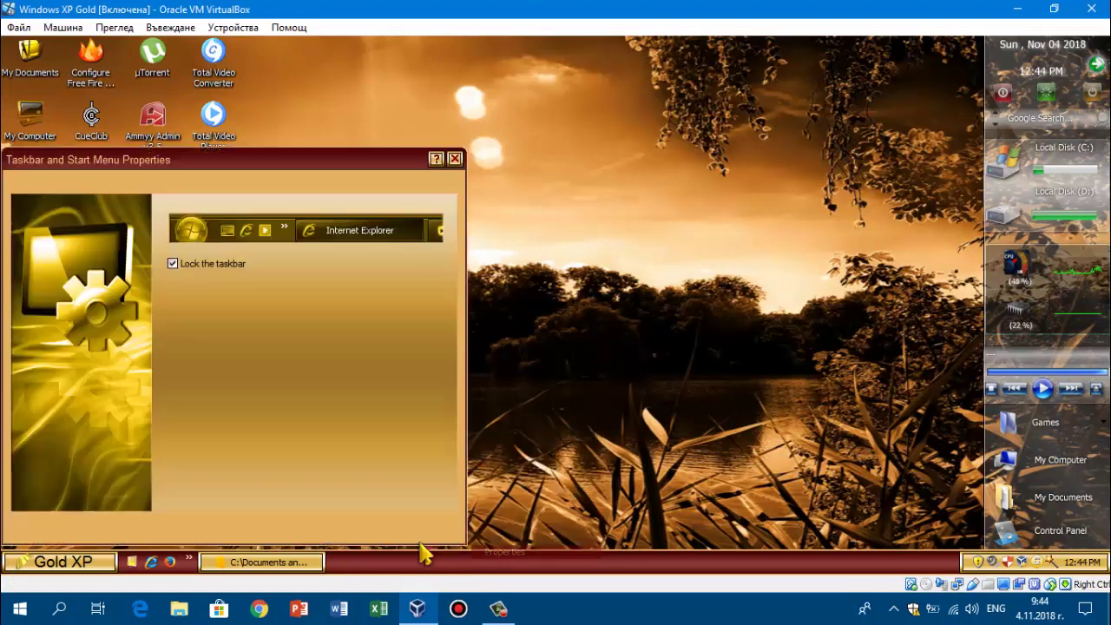
right_click(484, 571)
left_click(77, 185)
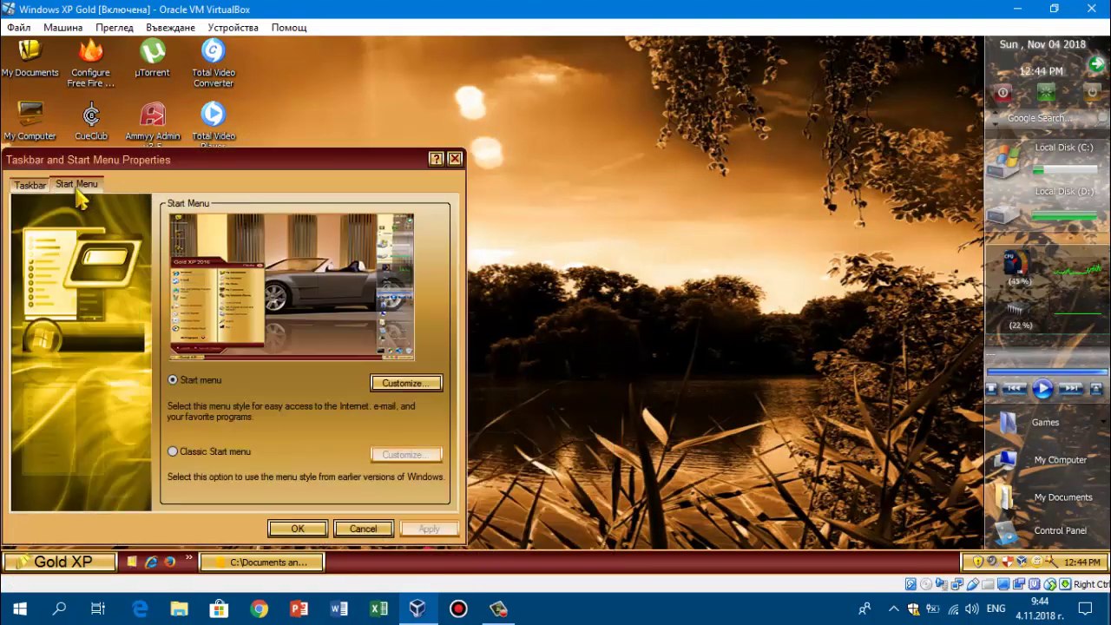
left_click(382, 384)
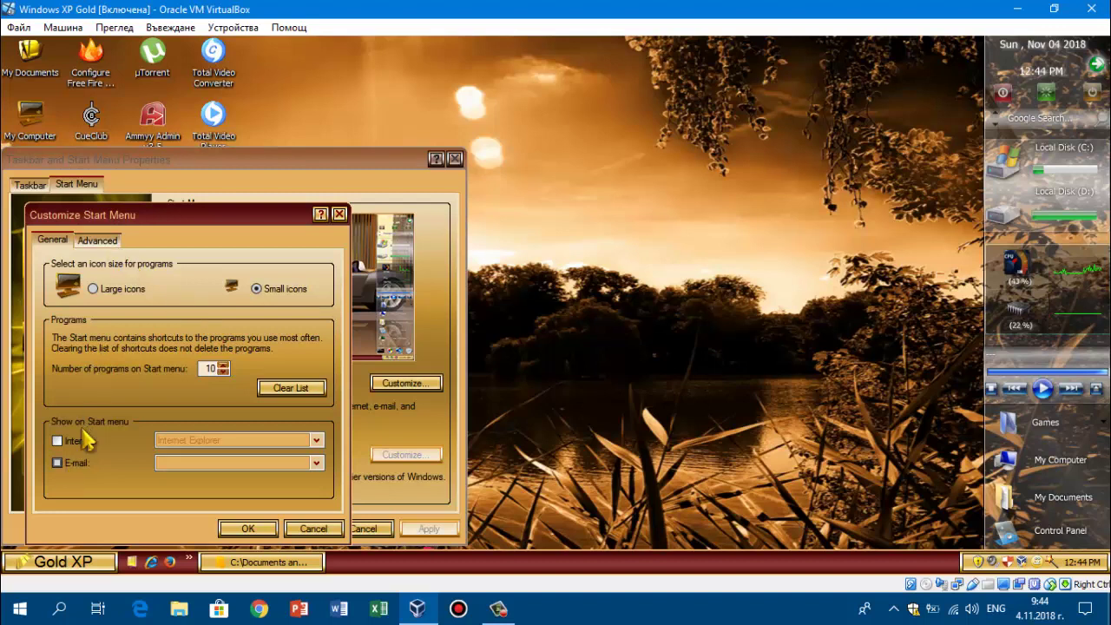
left_click(73, 441)
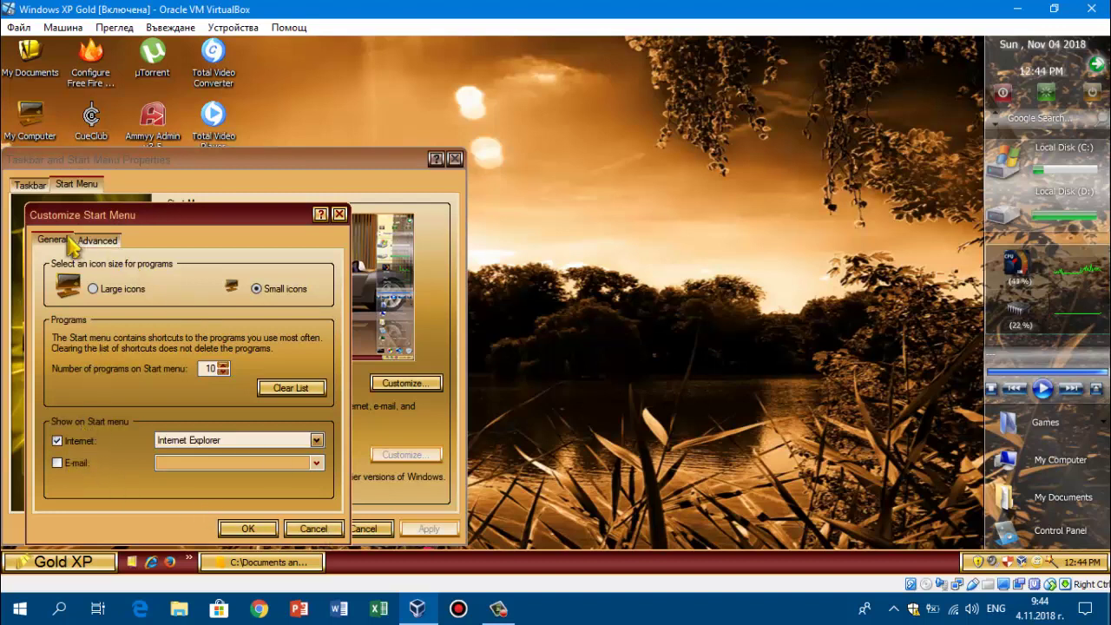
left_click(190, 440)
left_click(187, 462)
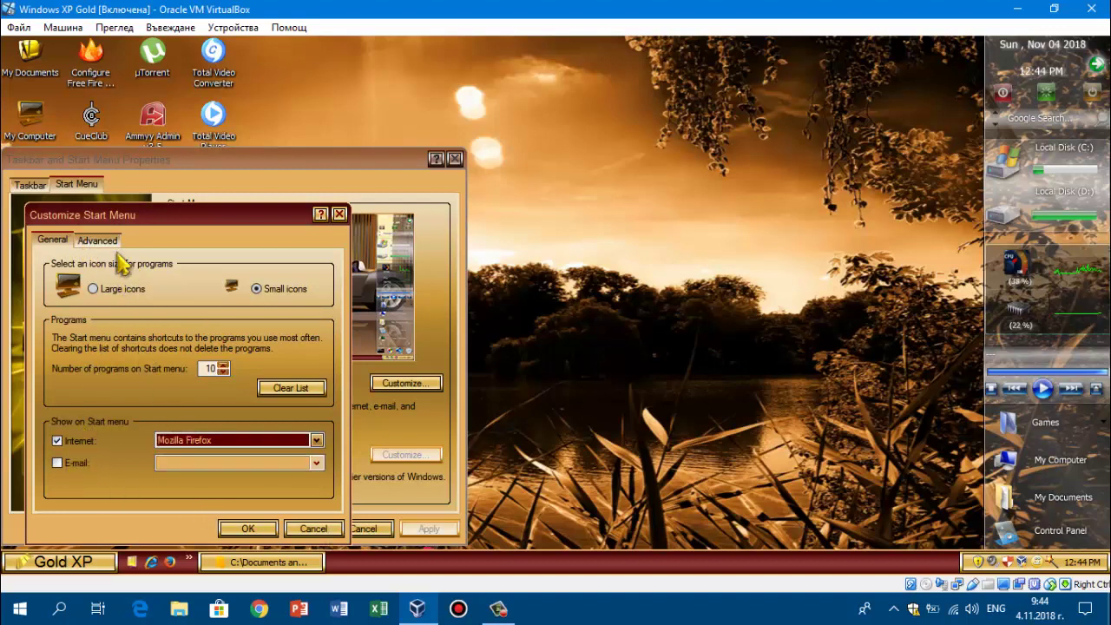
Enable Help and Support among the advanced Start menu items and confirm the Start menu and taskbar settings
left_click(102, 242)
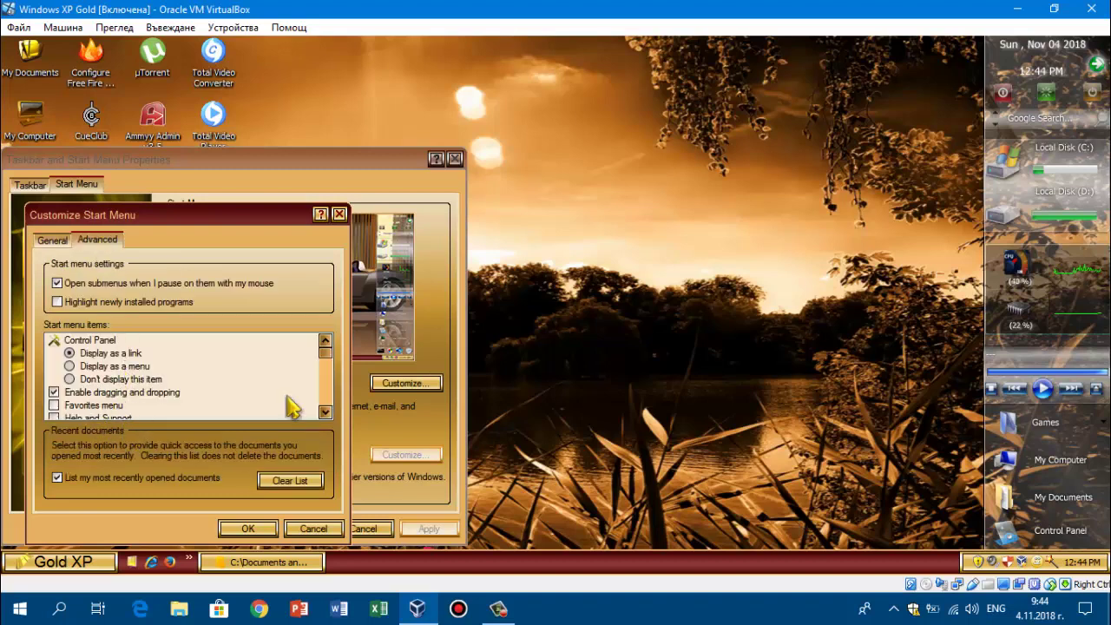
left_click(326, 411)
scroll(330, 347, "up", 2)
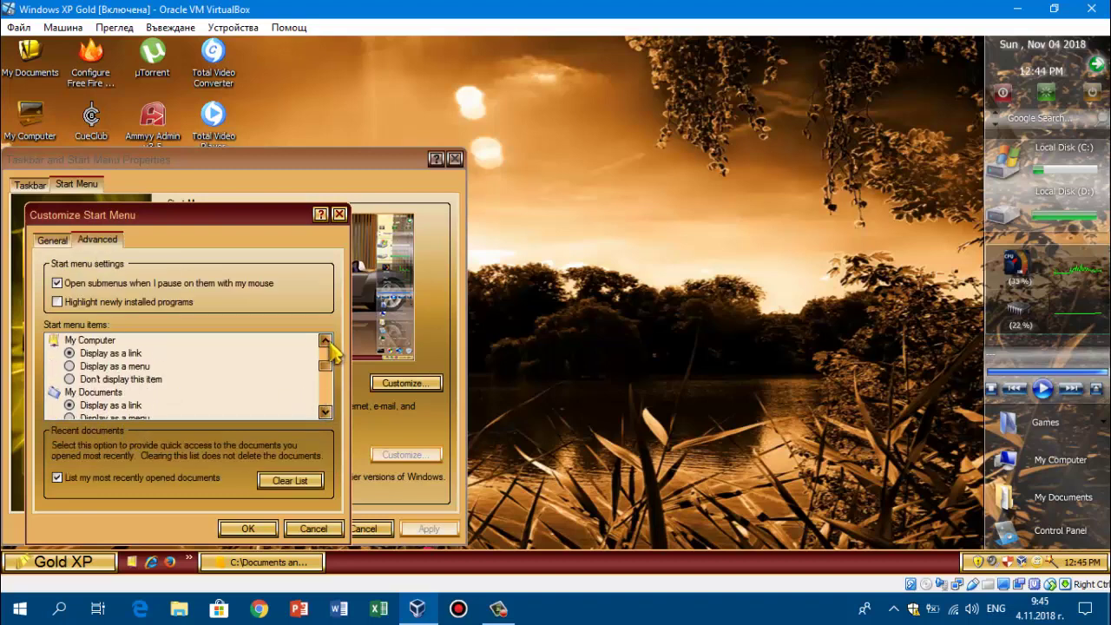
left_click(70, 366)
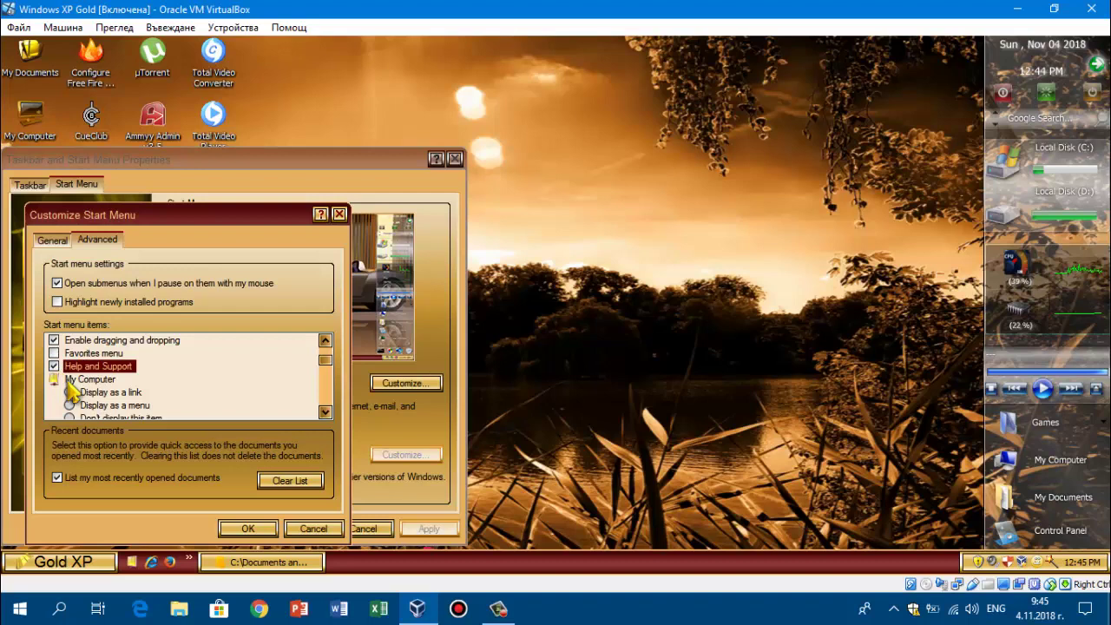
left_click(247, 529)
left_click(417, 530)
left_click(300, 528)
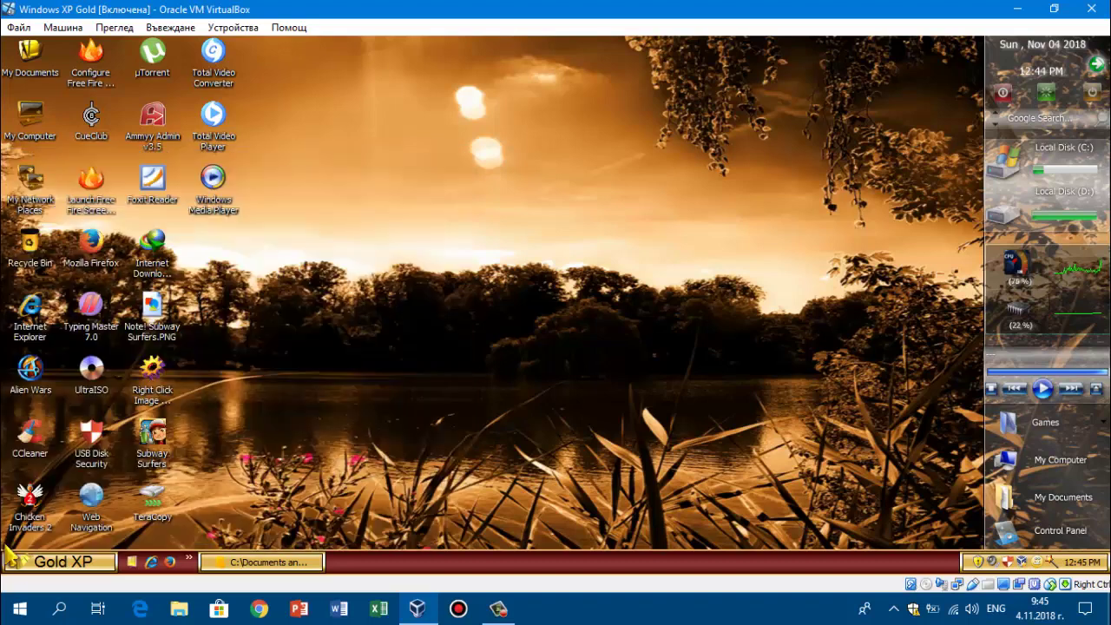
Check the customized Start menu for its new items and dismiss it
left_click(43, 563)
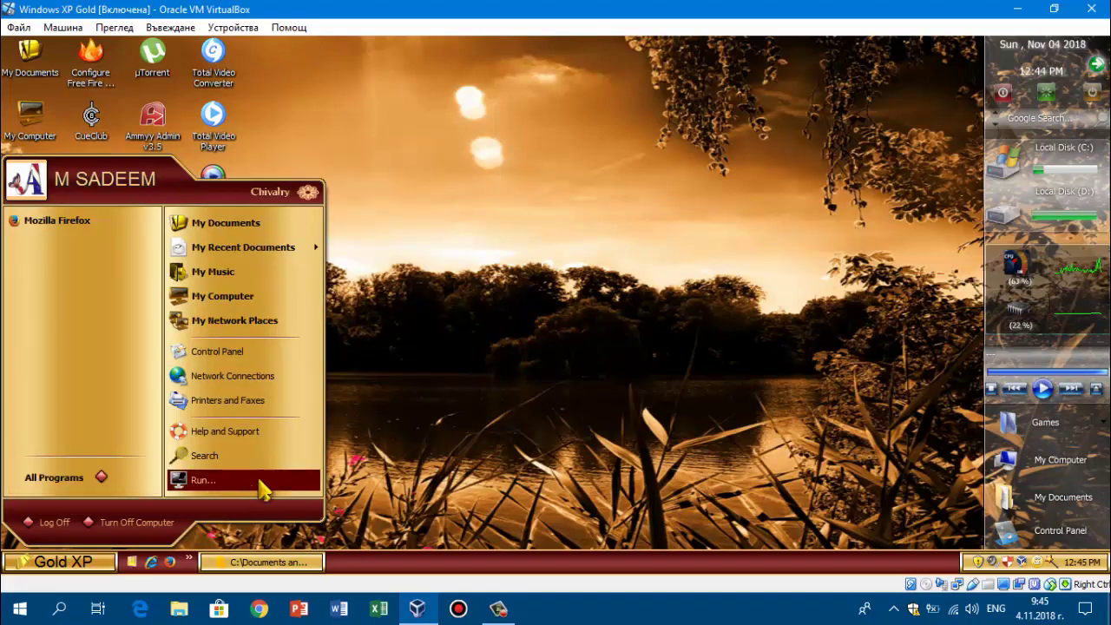
left_click(469, 412)
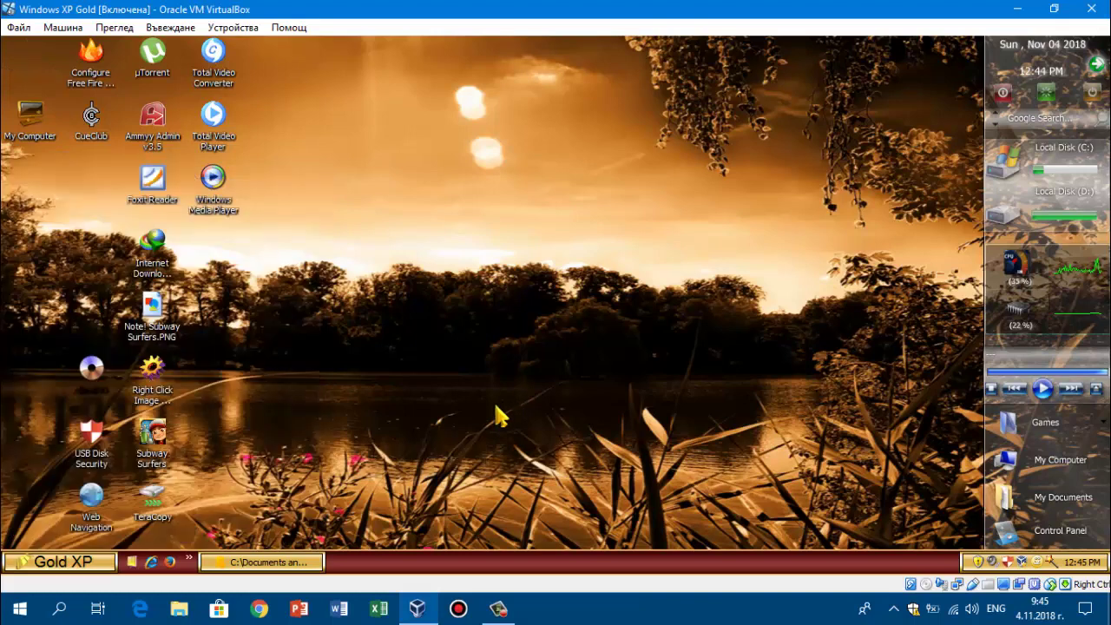
left_click(458, 607)
left_click(1045, 546)
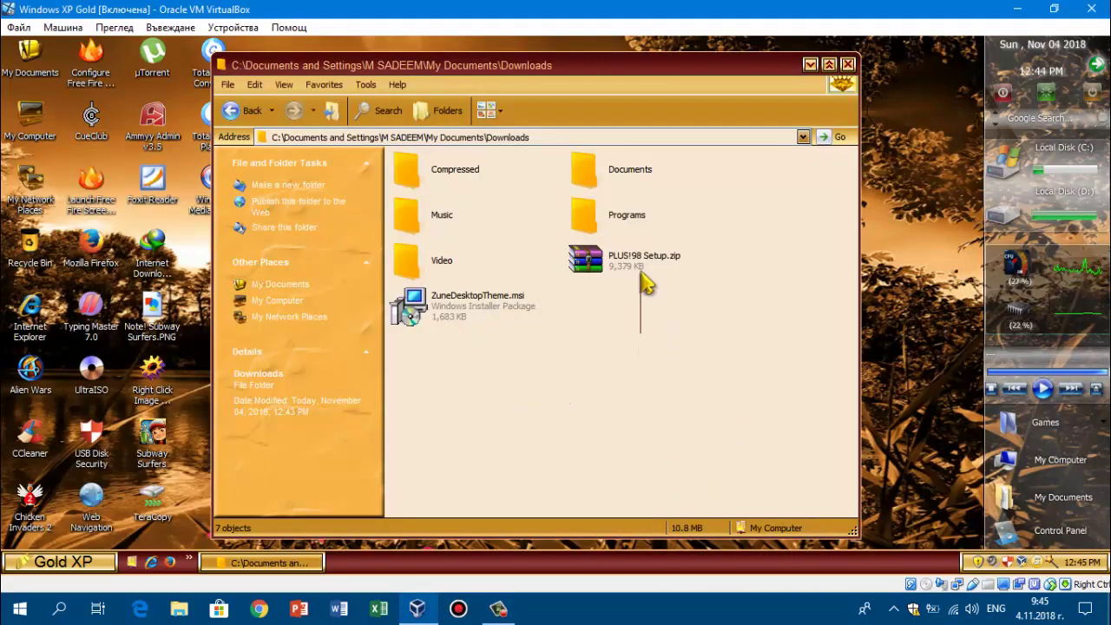
Extract PLUS!98 Setup.zip in the Downloads folder into a PLUS!98 Setup subfolder using the default extraction options
left_click(616, 271)
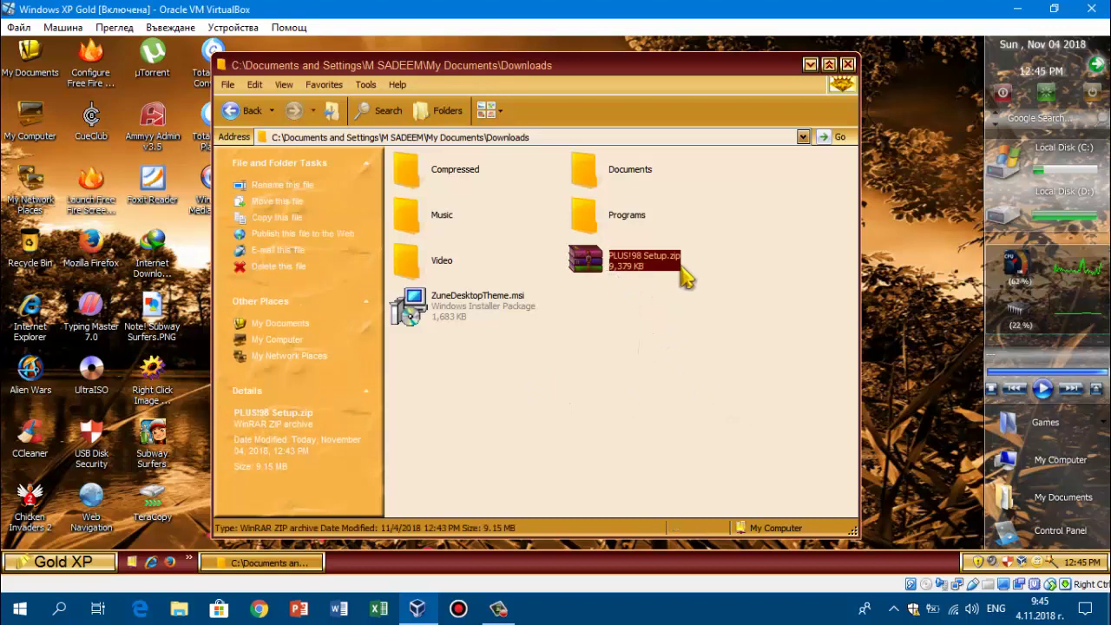
left_click(491, 300)
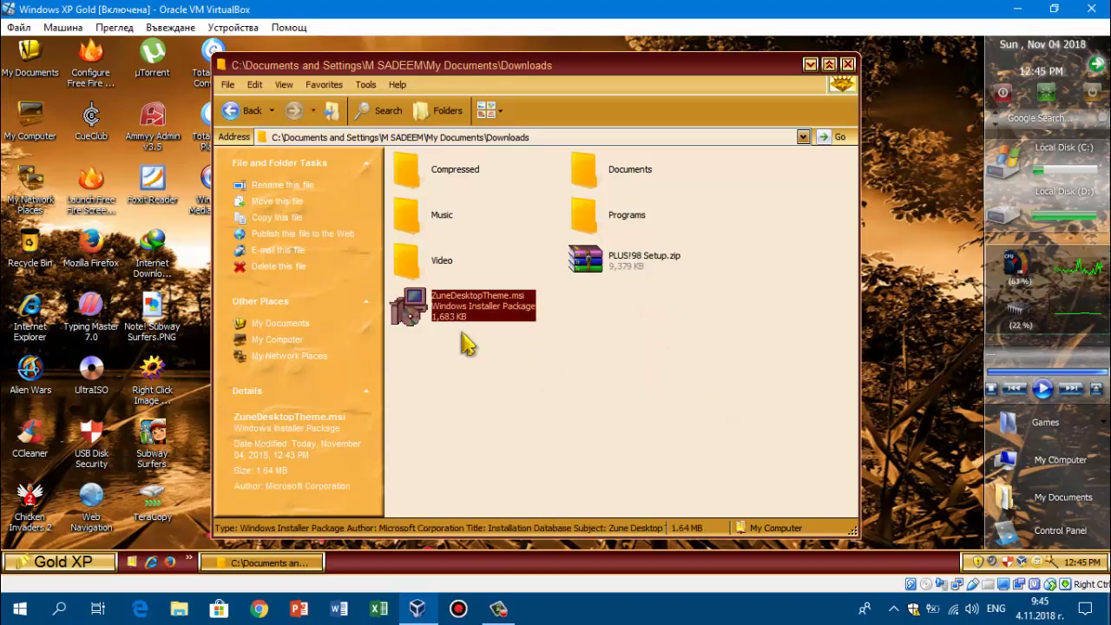
mouse_move(497, 339)
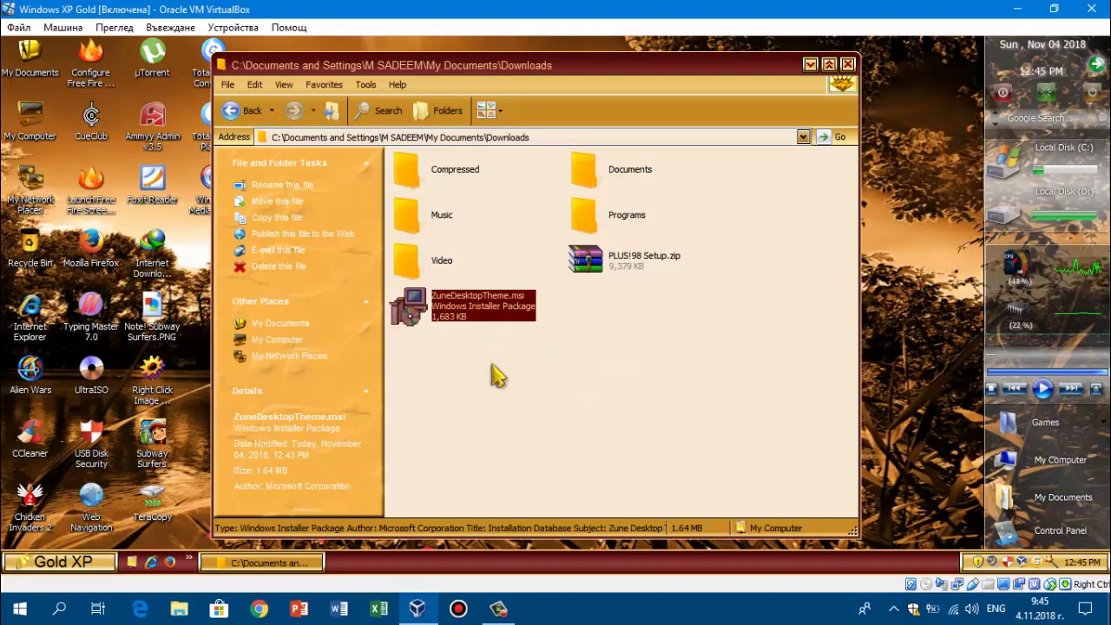
left_click(560, 330)
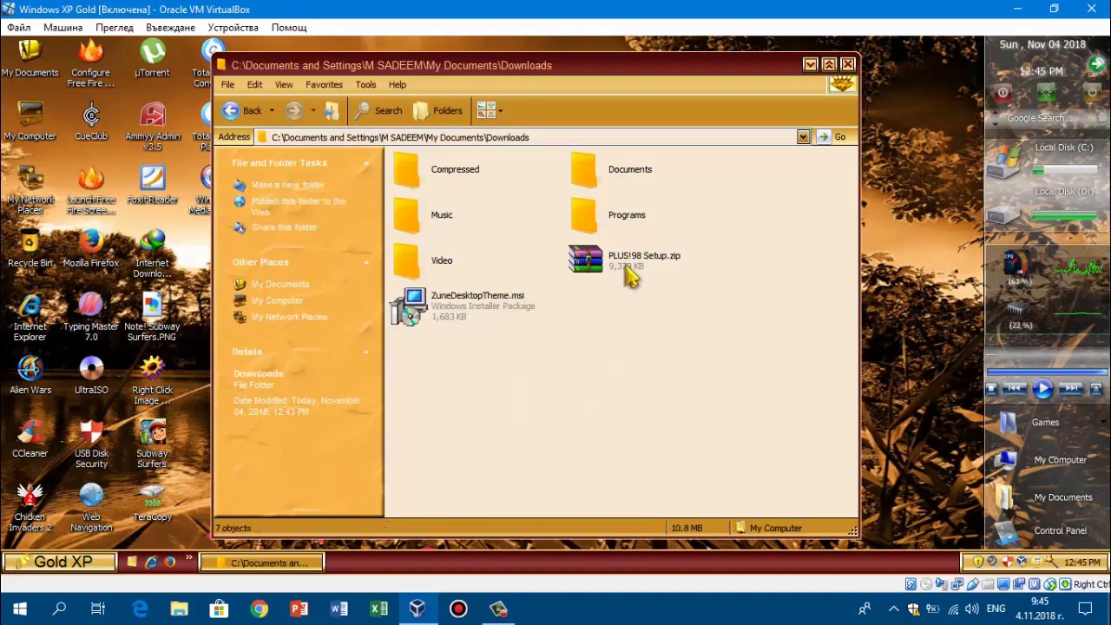
right_click(626, 268)
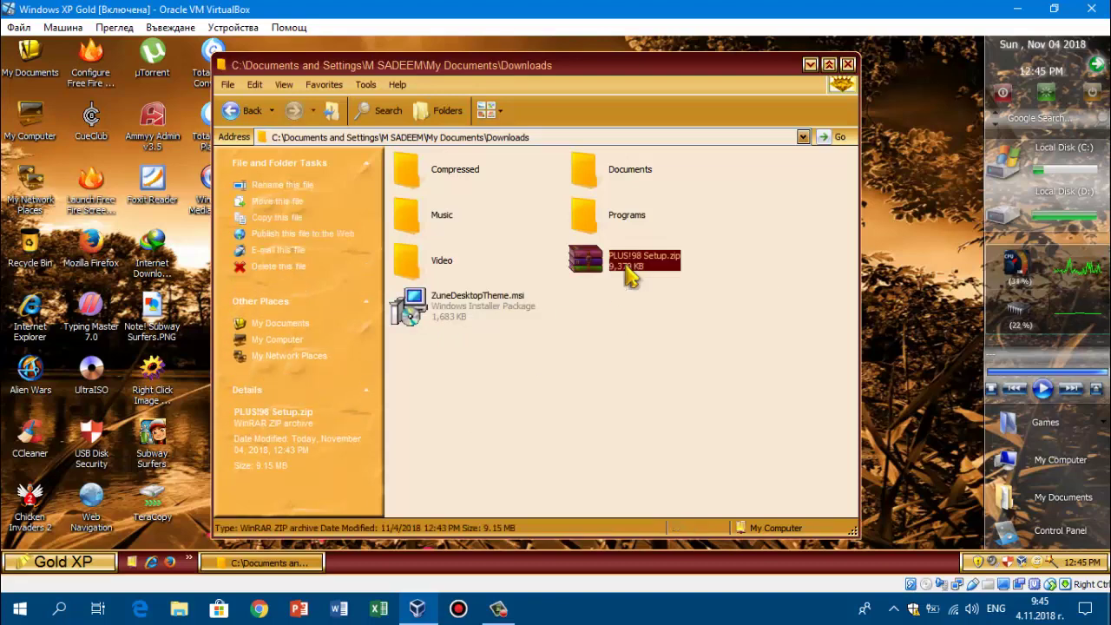
left_click(653, 292)
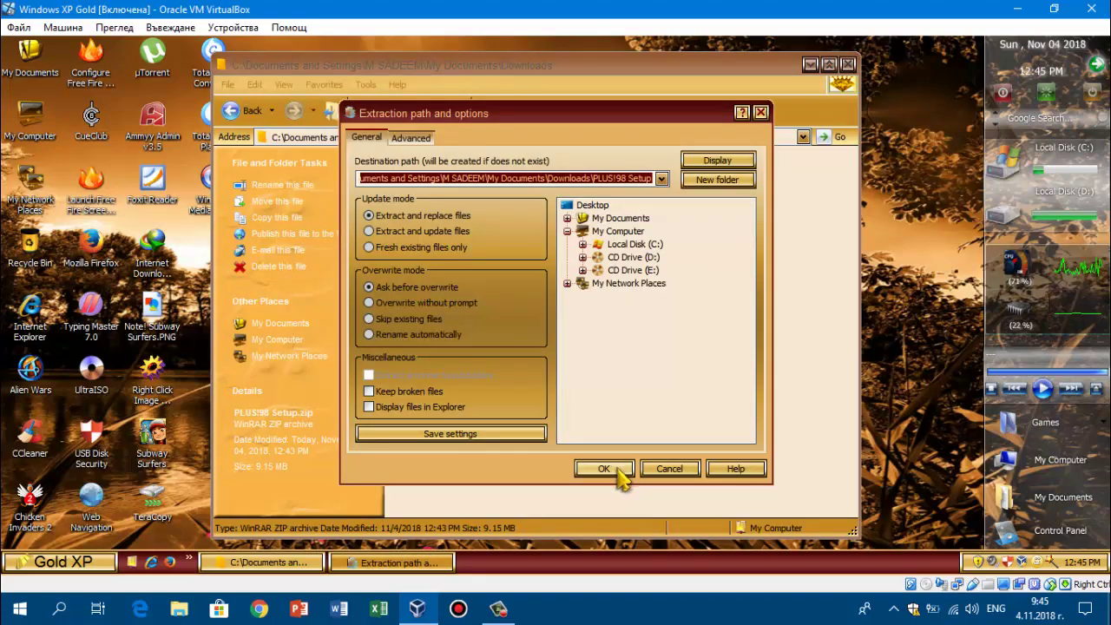
left_click(607, 470)
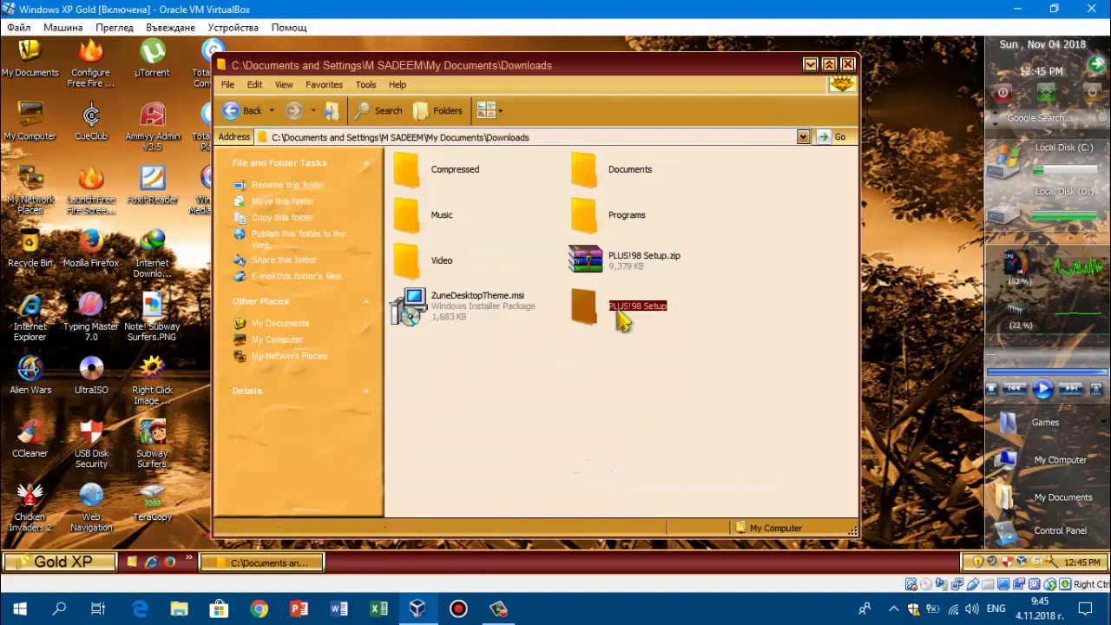
Open the extracted PLUS!98 Setup folder and review the properties of PLUS!98 Setup.exe
double_click(625, 314)
left_click(448, 180)
right_click(446, 177)
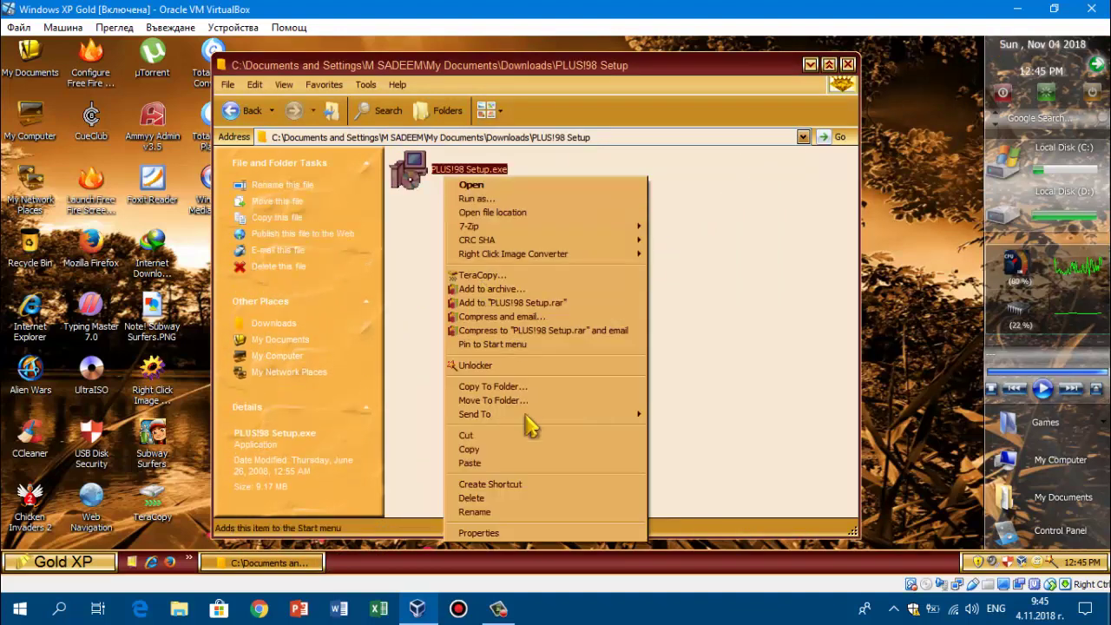
left_click(527, 533)
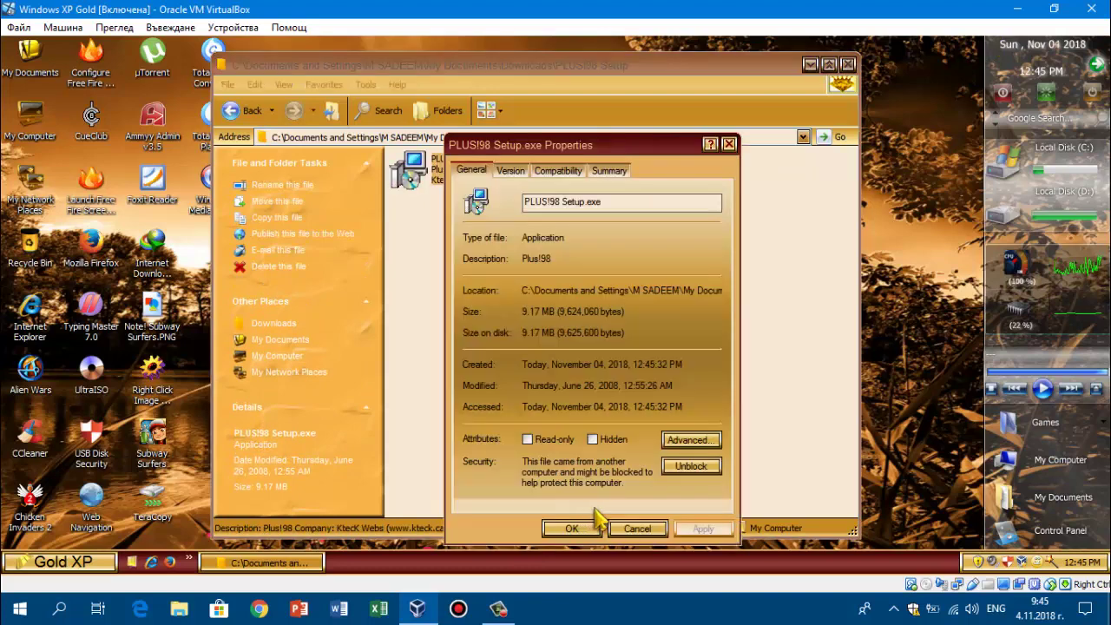
left_click(572, 528)
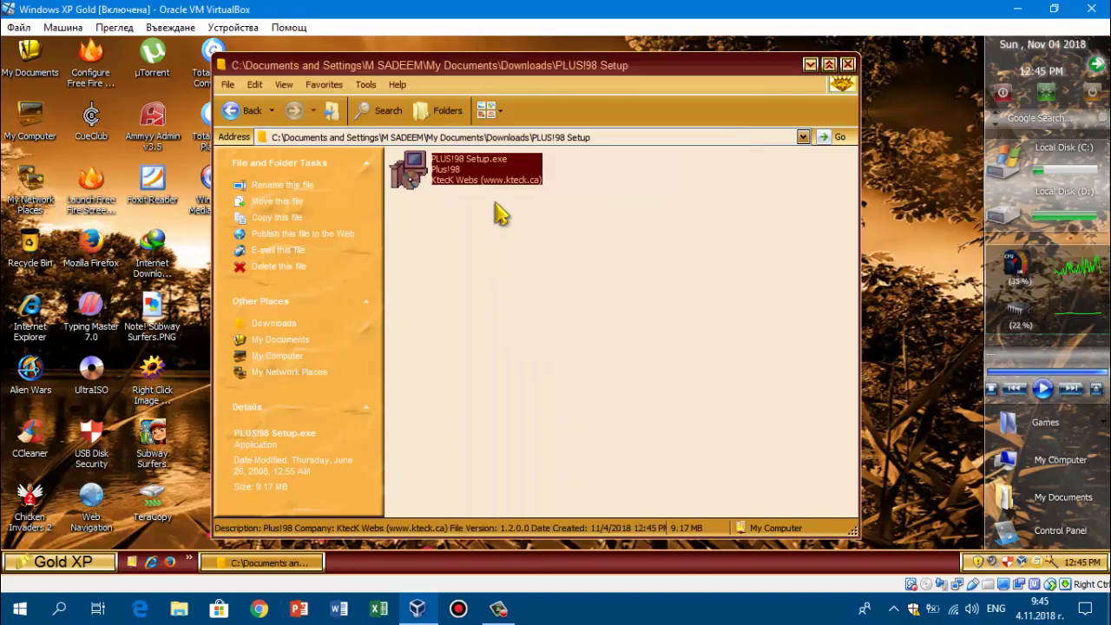
Run PLUS!98 Setup.exe and choose the Windows XP / Server 2003 component for installation
left_click_drag(493, 200, 491, 187)
double_click(491, 187)
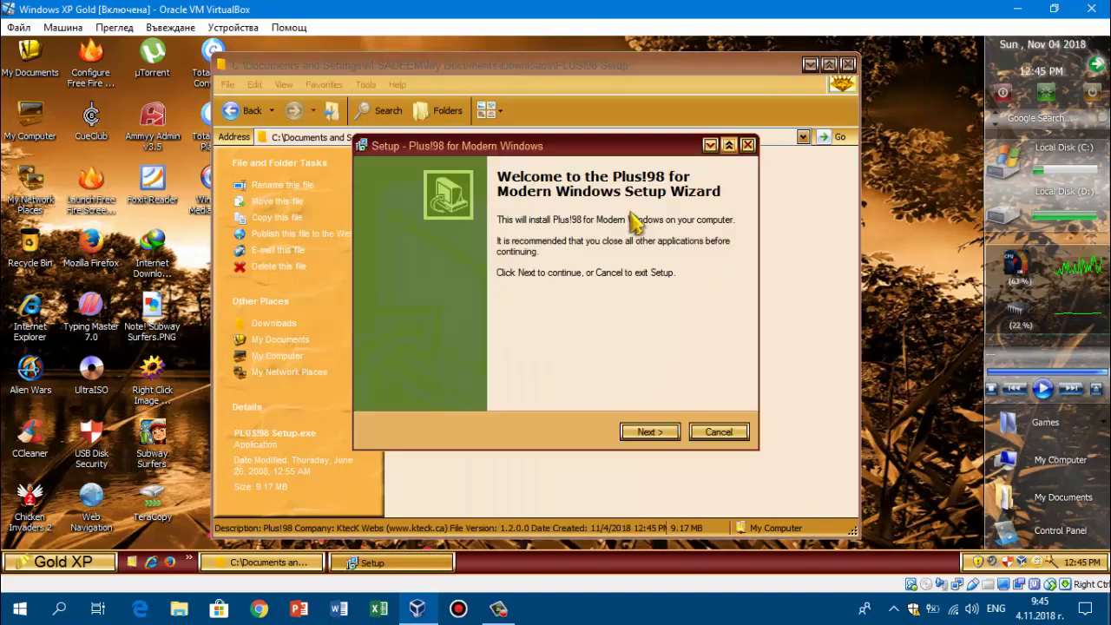
left_click(646, 432)
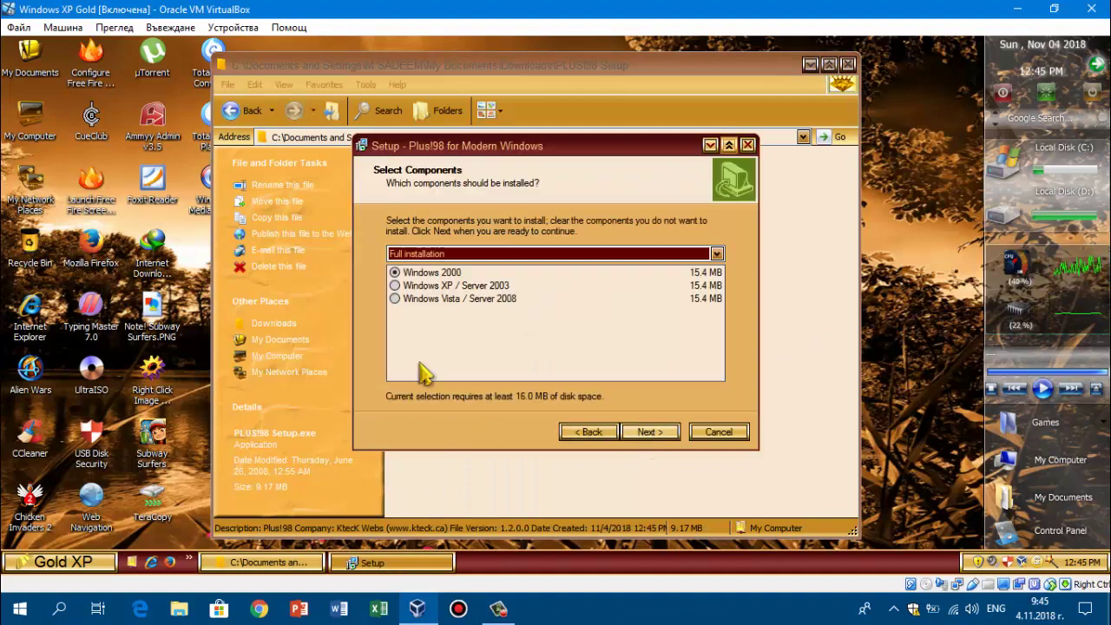
left_click(396, 286)
left_click(647, 430)
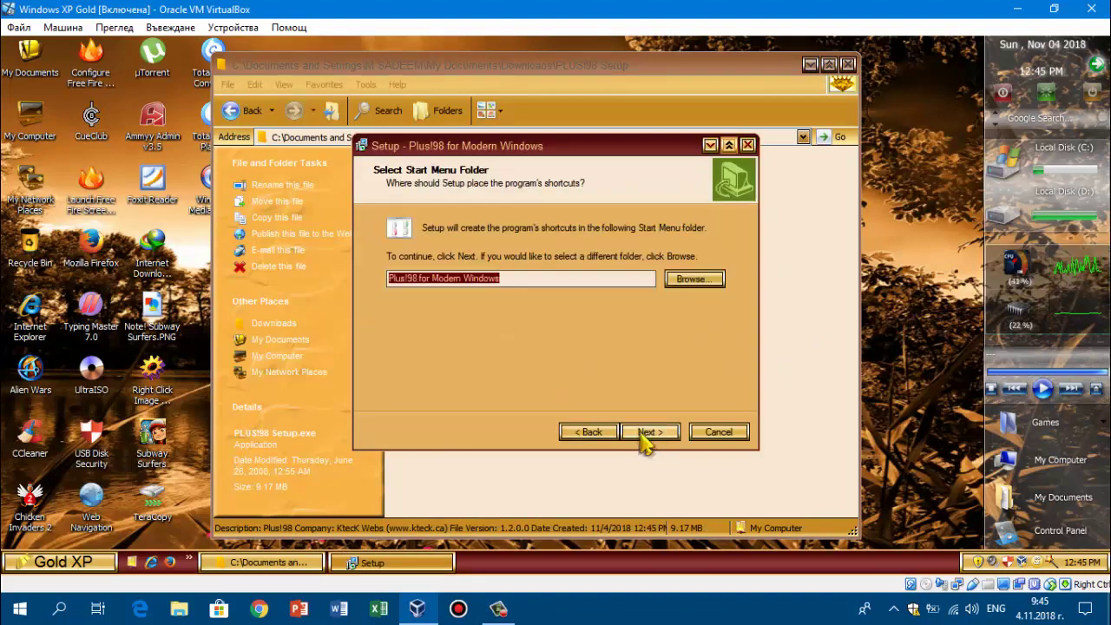
Install Plus!98 for Modern Windows with the default Start menu folder and finish setup with Launch Desktop Themes enabled
left_click(648, 434)
left_click(647, 432)
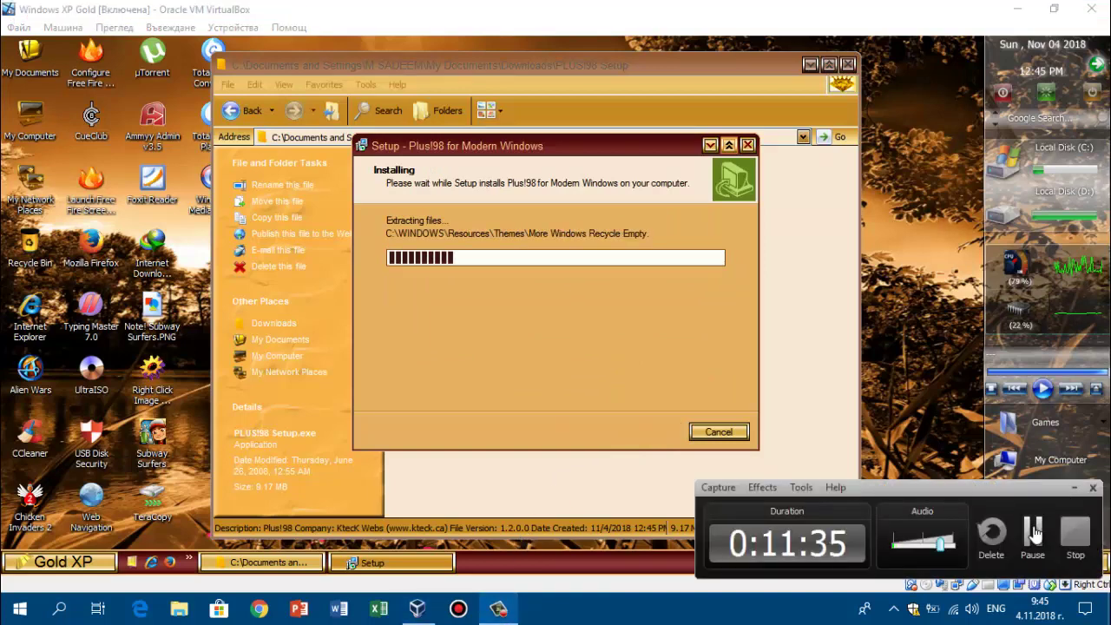
left_click_drag(554, 156, 404, 149)
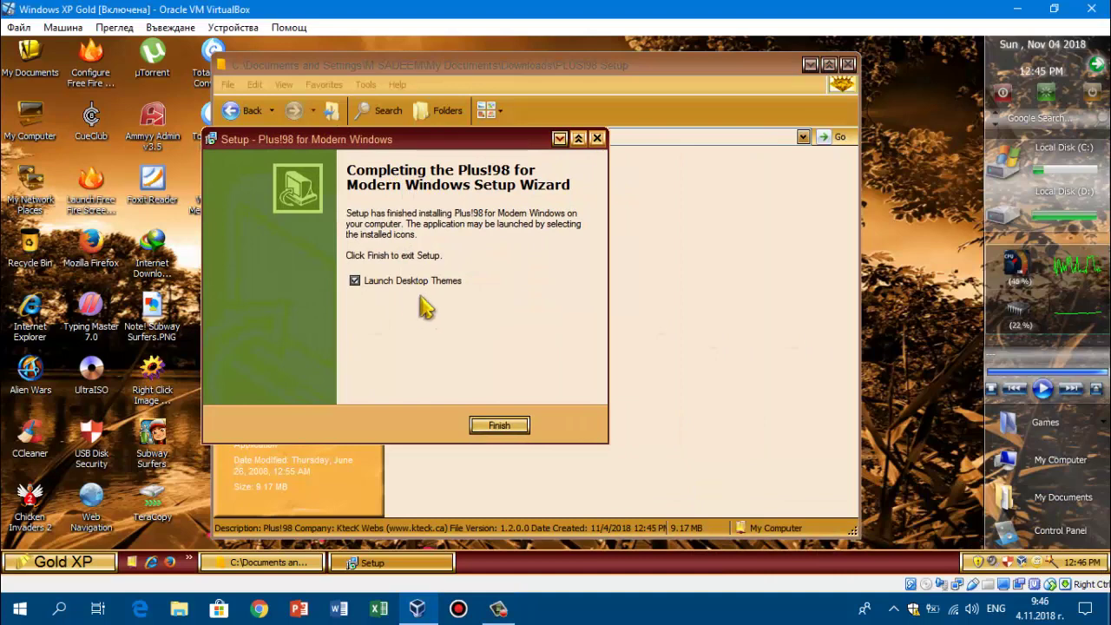
left_click(499, 425)
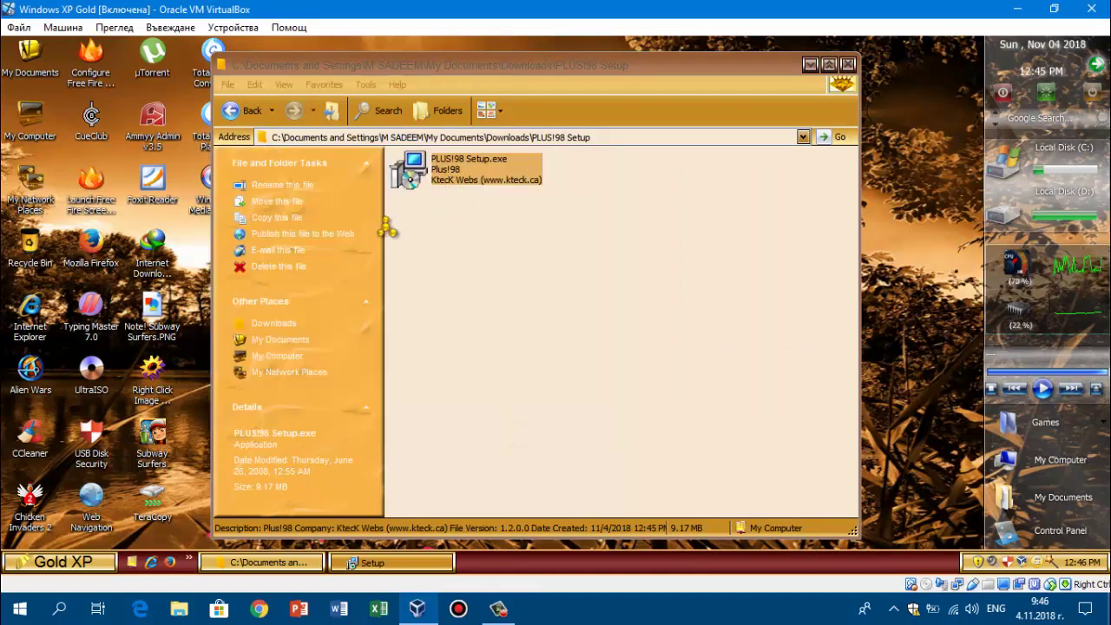
Apply the More Windows (high color) theme and close Display Properties and the PLUS!98 Setup folder window
left_click(399, 234)
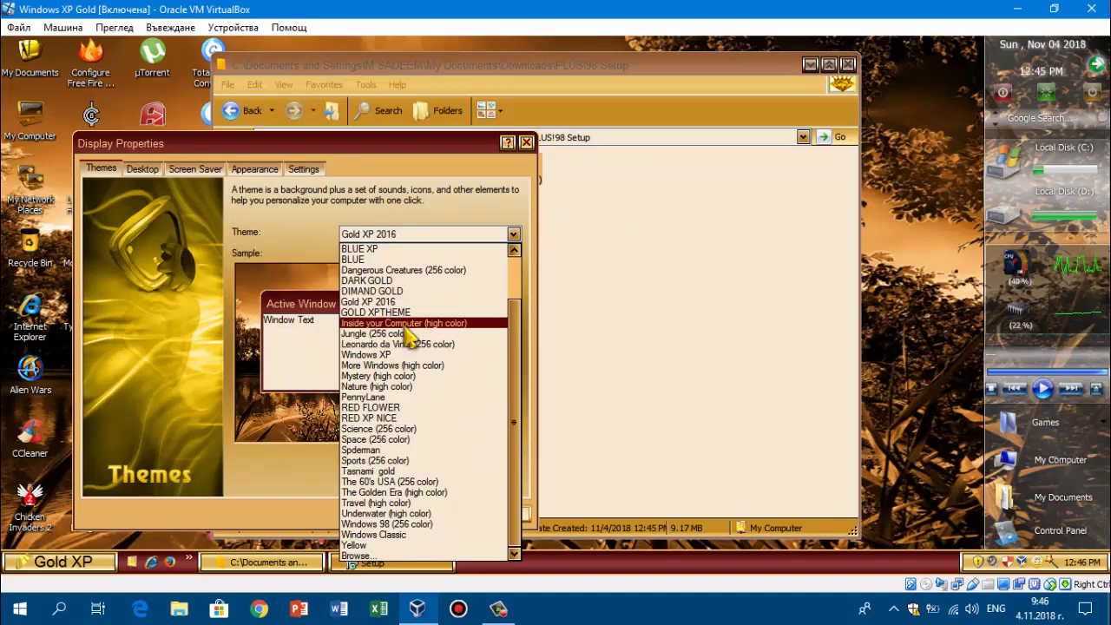
left_click(405, 365)
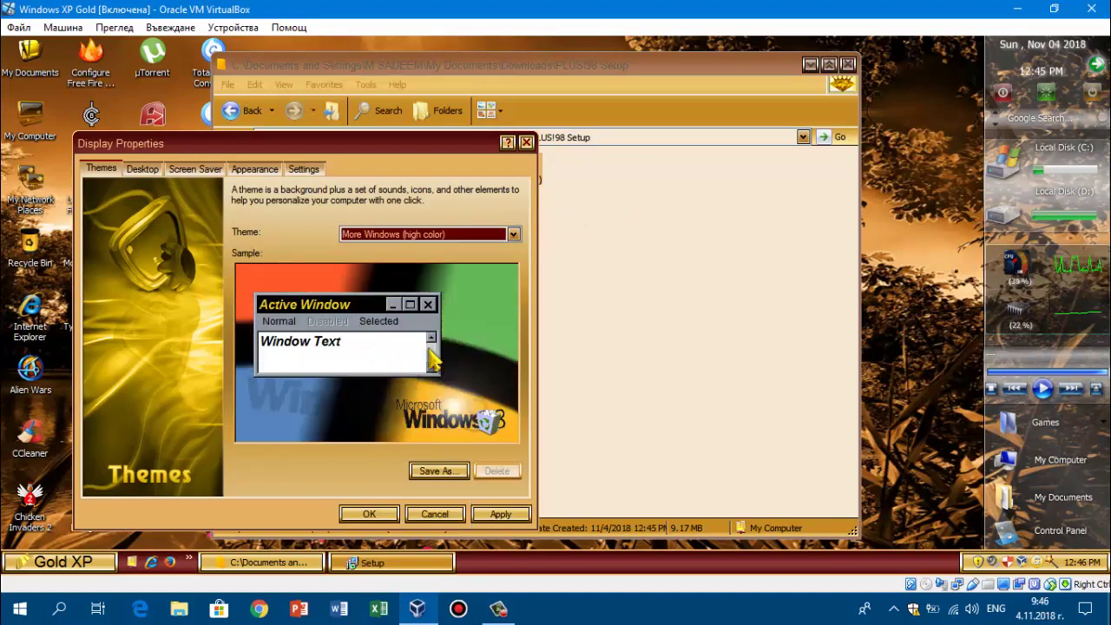
left_click(491, 514)
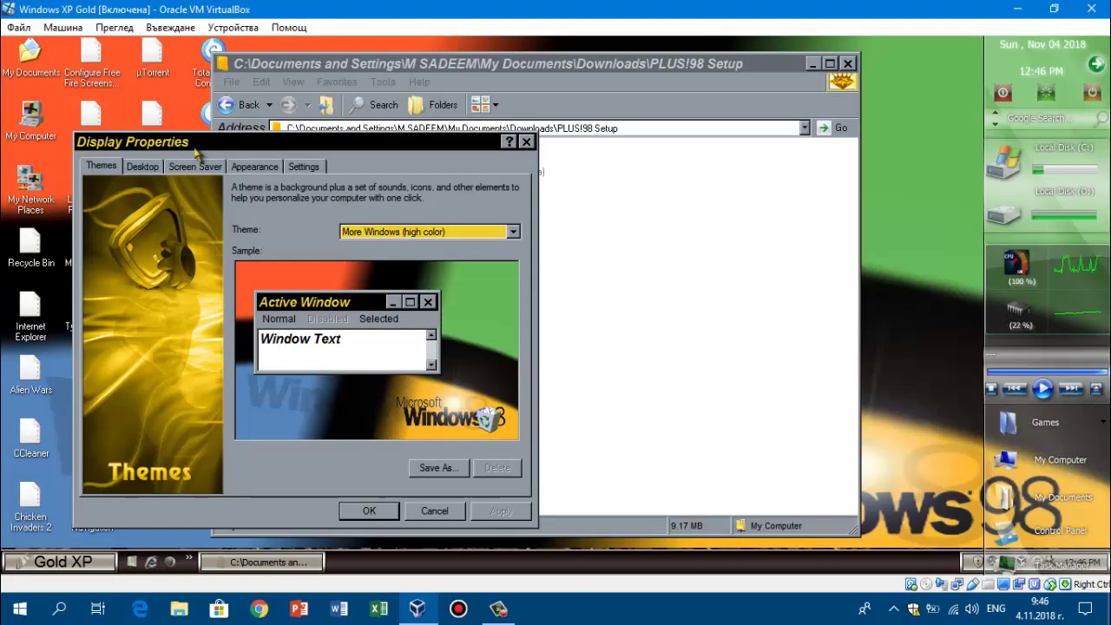
left_click_drag(195, 151, 634, 165)
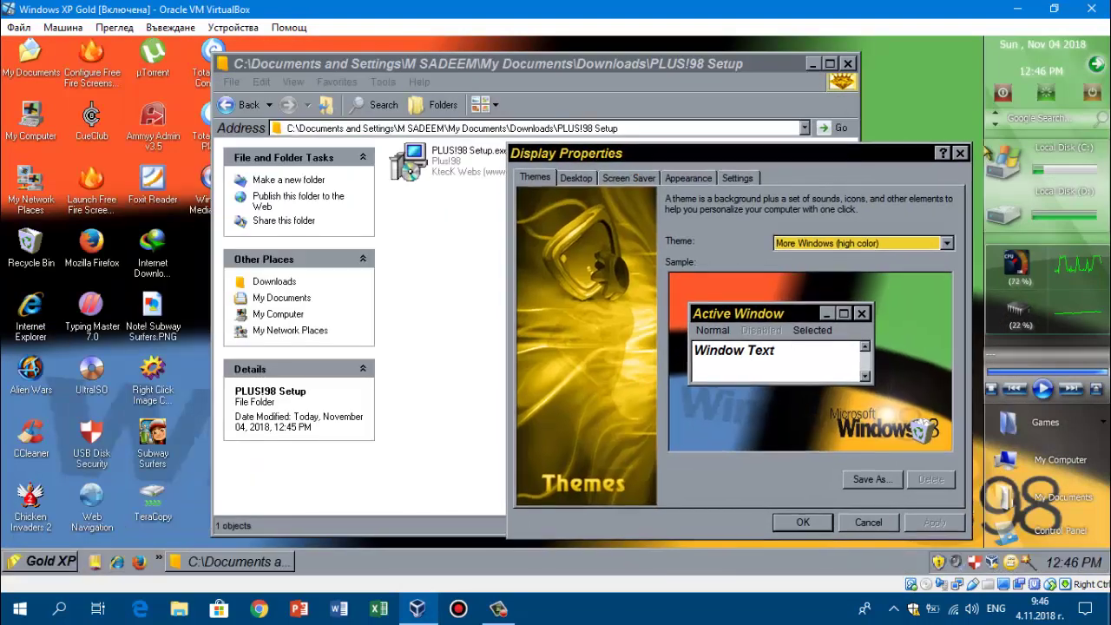
left_click(961, 154)
left_click(847, 63)
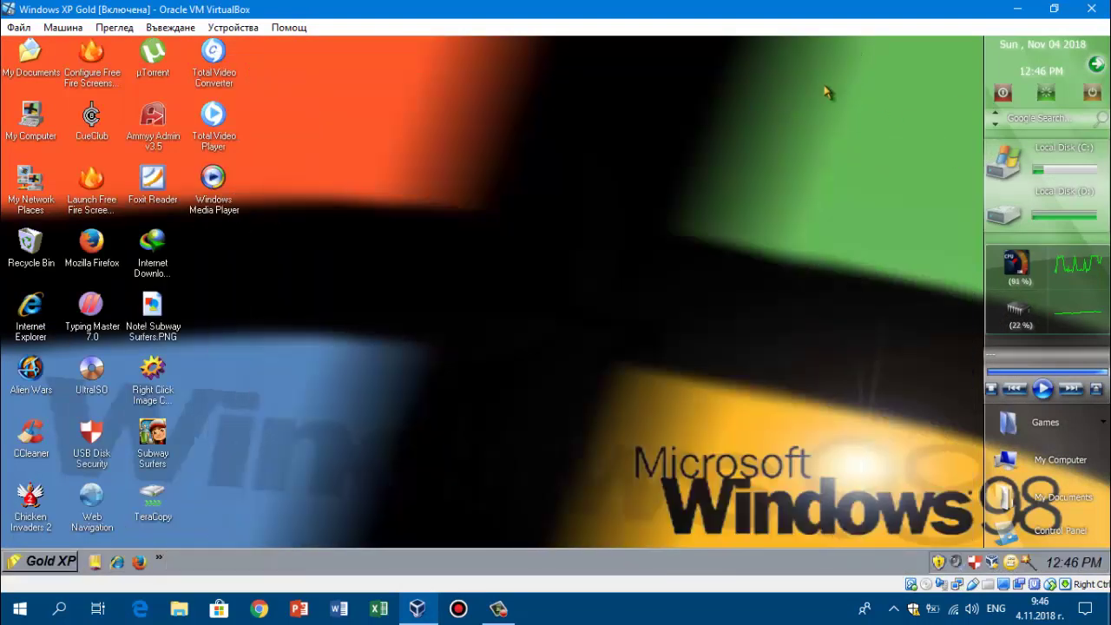
View the Run dialog from the Start menu under the Windows 98 style theme and cancel it
left_click(62, 561)
left_click(209, 511)
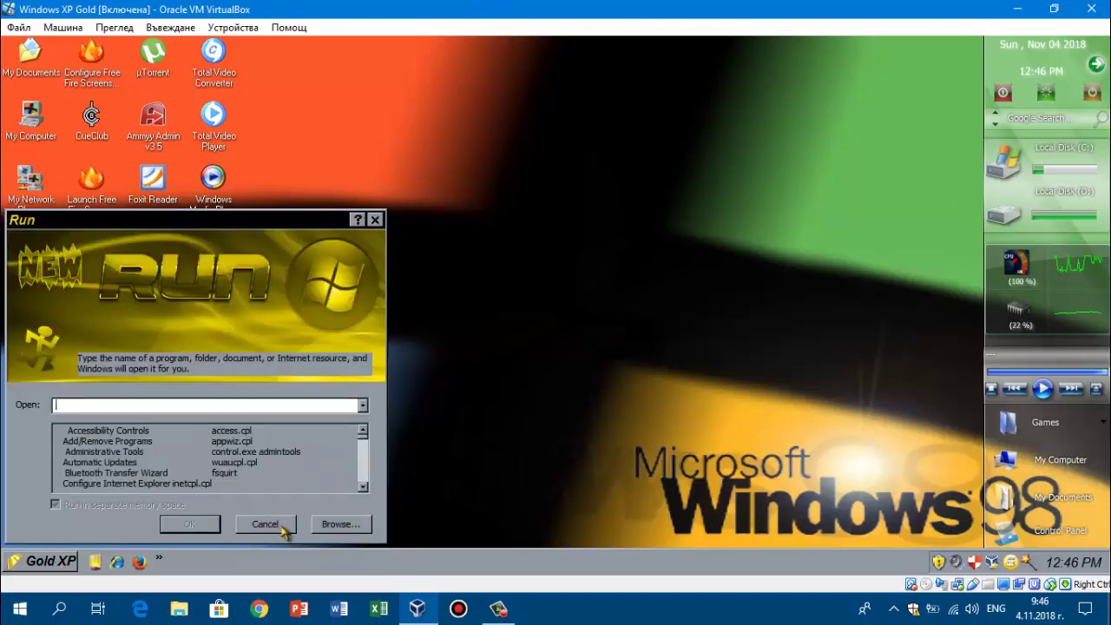
left_click(265, 524)
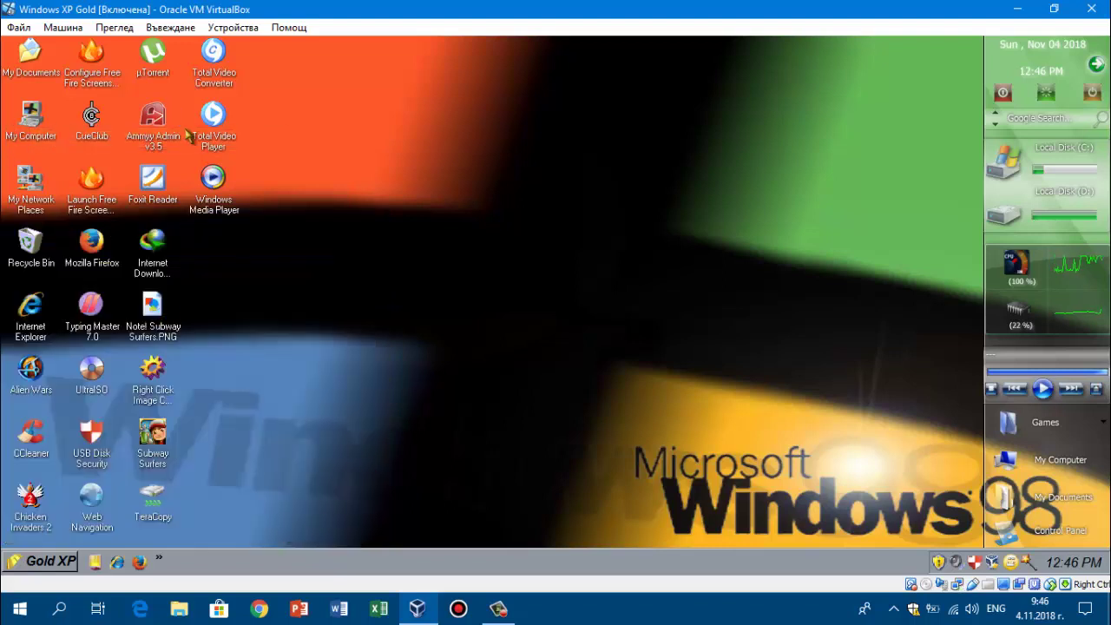
Set the desktop theme to Gold XP 2016 in Display Properties and confirm the change
right_click(450, 262)
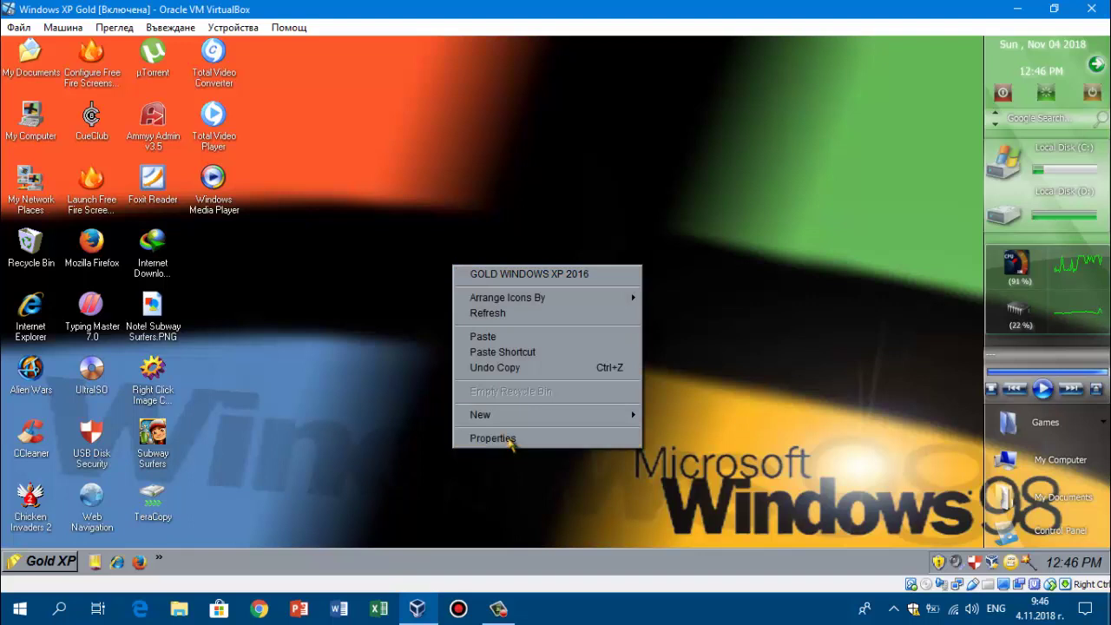
left_click(512, 441)
left_click(342, 159)
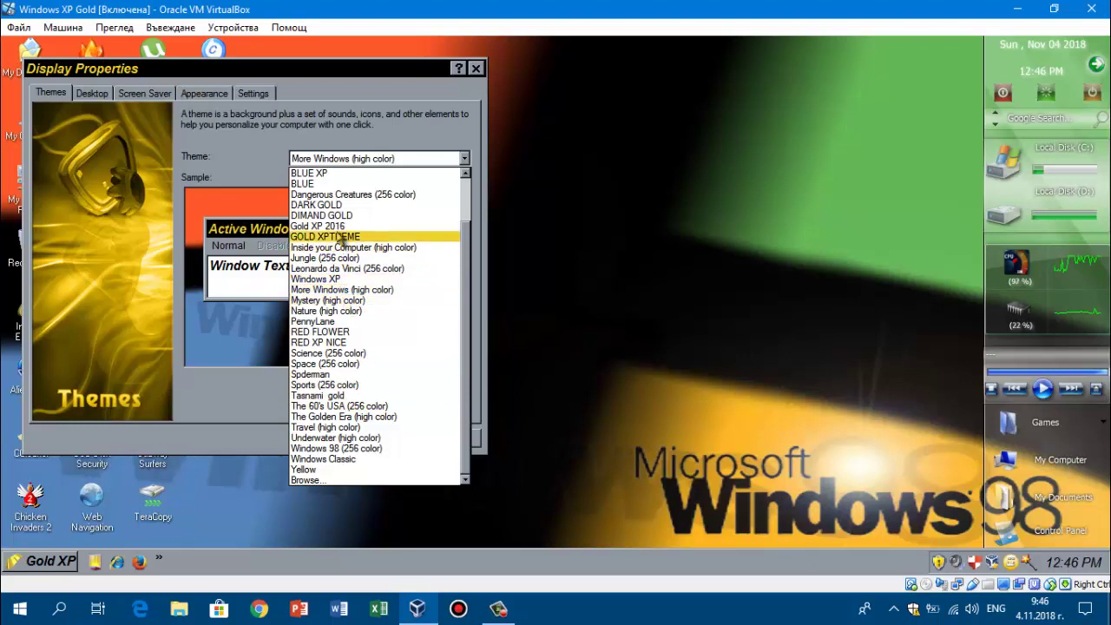
left_click(367, 158)
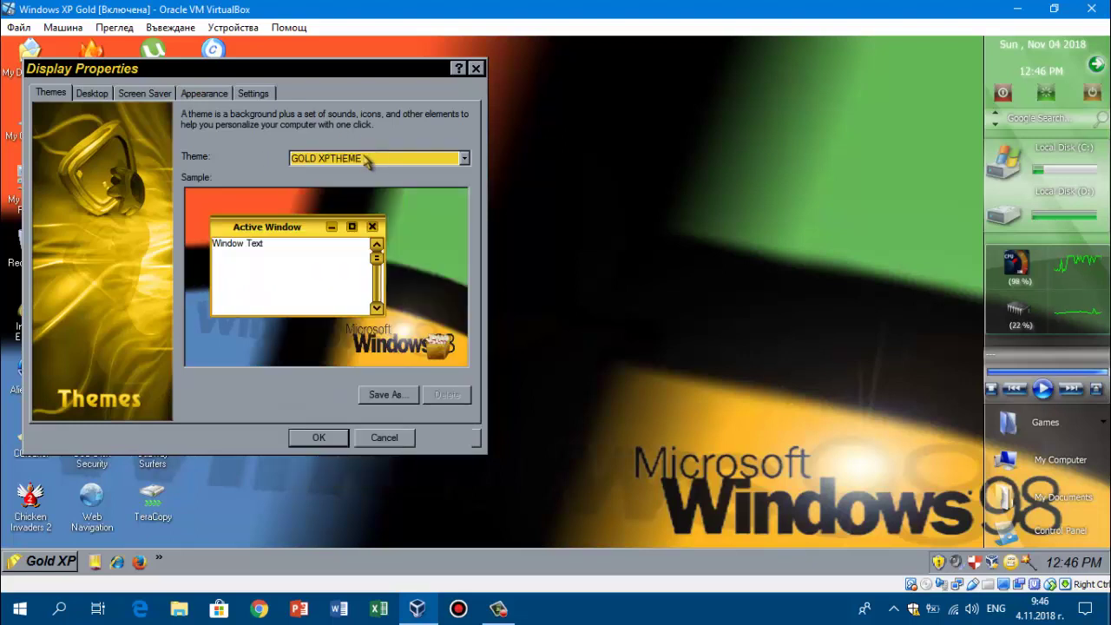
left_click(368, 156)
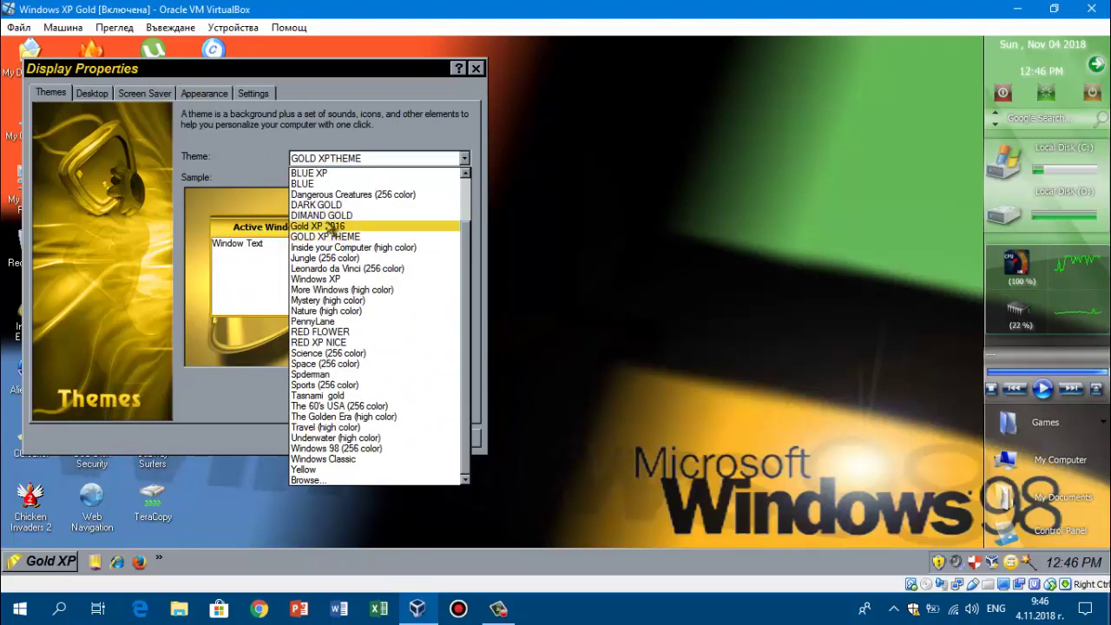
left_click(463, 441)
left_click(450, 437)
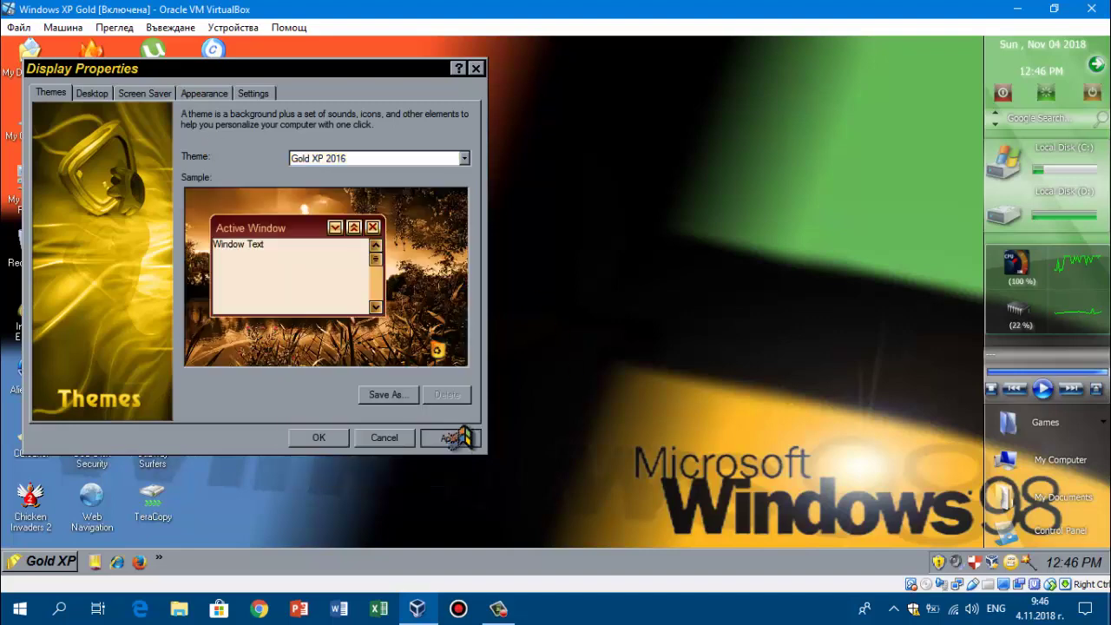
left_click(499, 610)
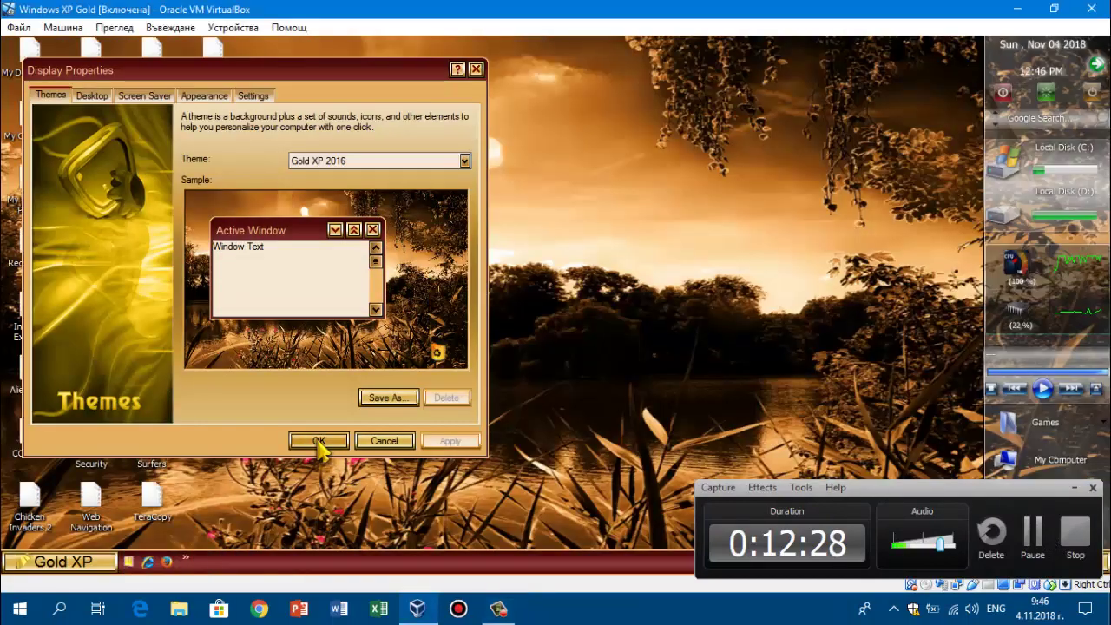
left_click(319, 441)
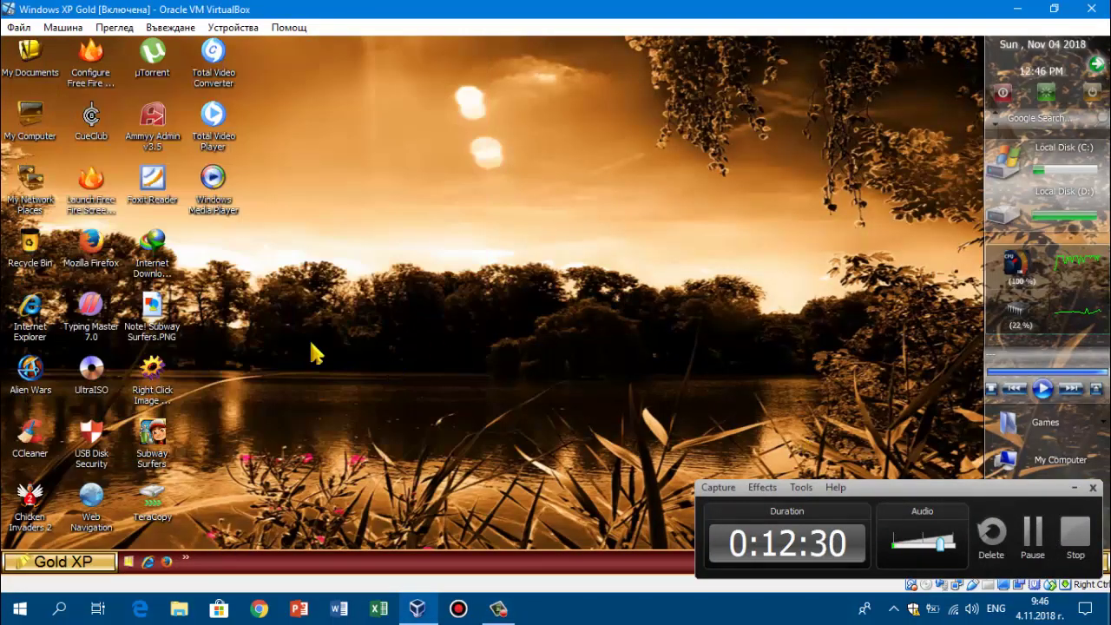
Launch ZuneDesktopTheme.msi from the Downloads folder in My Documents and close the folder window
double_click(38, 70)
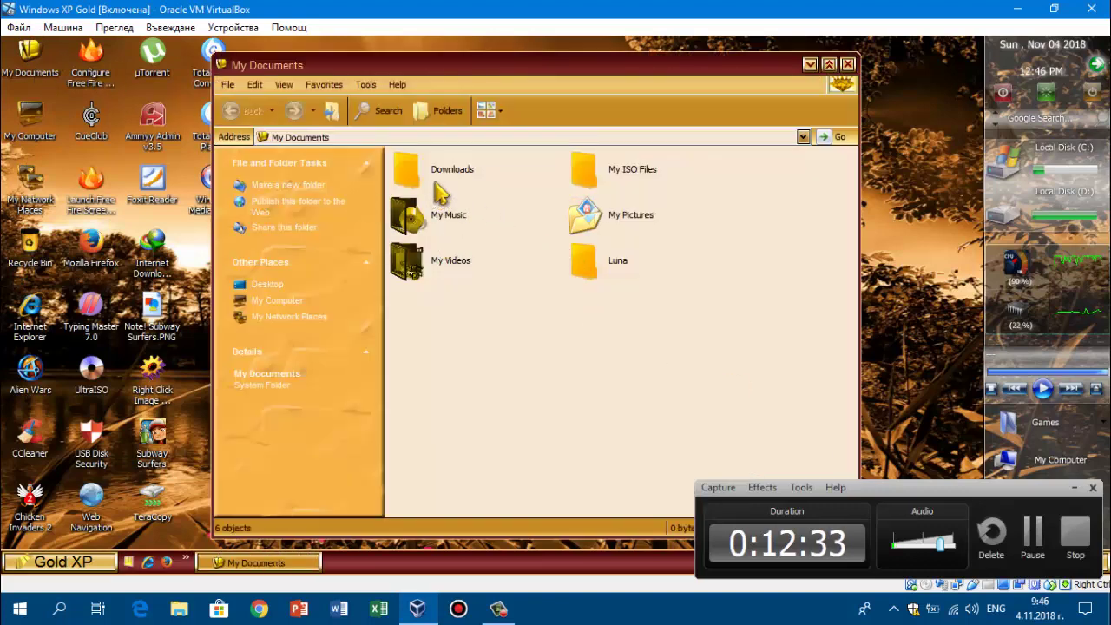
double_click(453, 180)
double_click(598, 306)
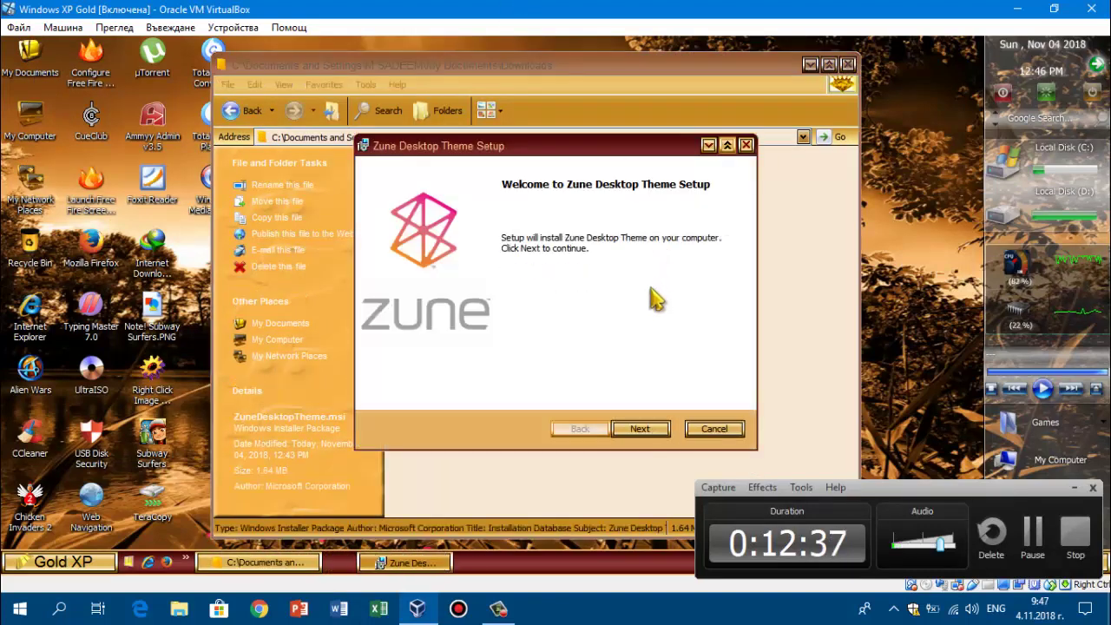
left_click(848, 65)
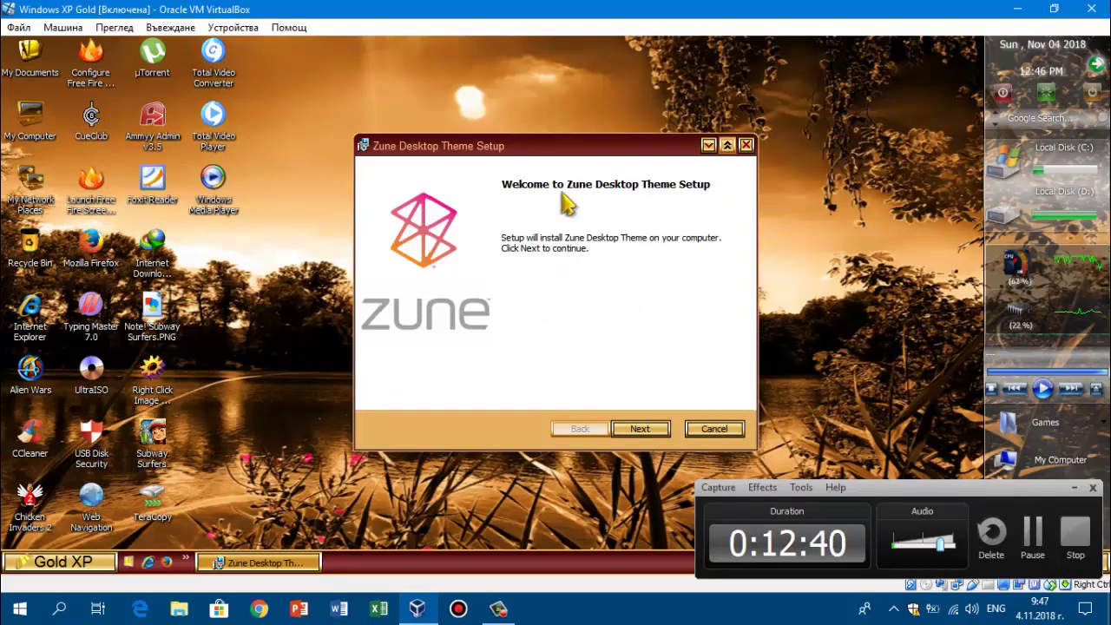
Accept the license terms in the Zune Desktop Theme setup and install the theme
left_click(640, 429)
key("alt+a")
left_click(647, 428)
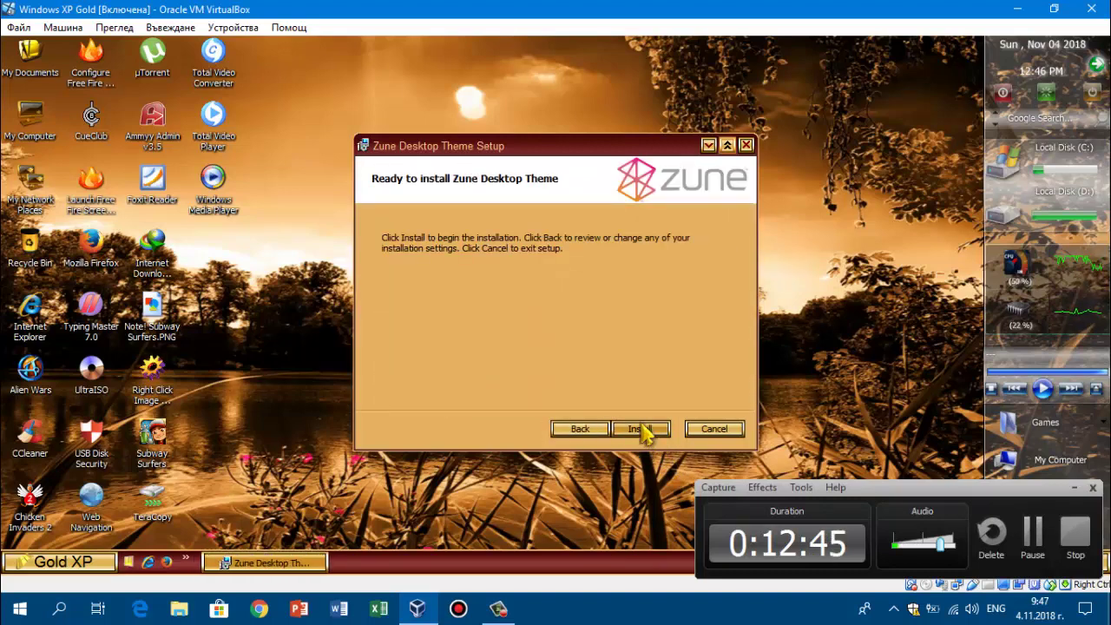
left_click(647, 427)
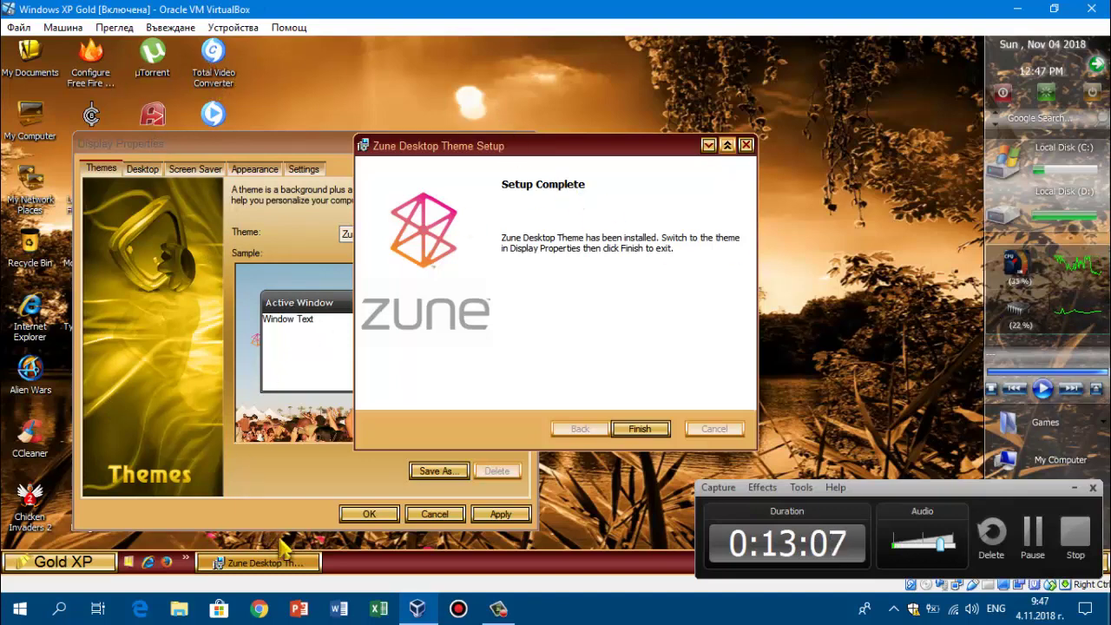
Finish the Zune Desktop Theme setup and apply the Zune theme in Display Properties
left_click(640, 428)
left_click_drag(410, 148, 573, 124)
left_click(664, 490)
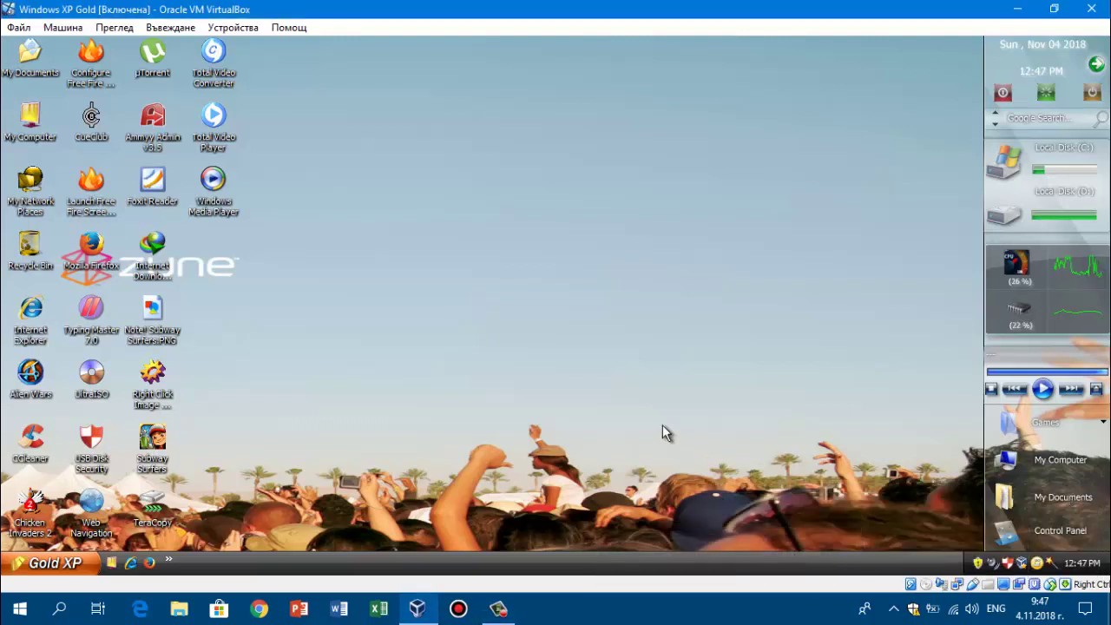
View the My Computer window from the Start menu under the Zune theme and close it
left_click(89, 554)
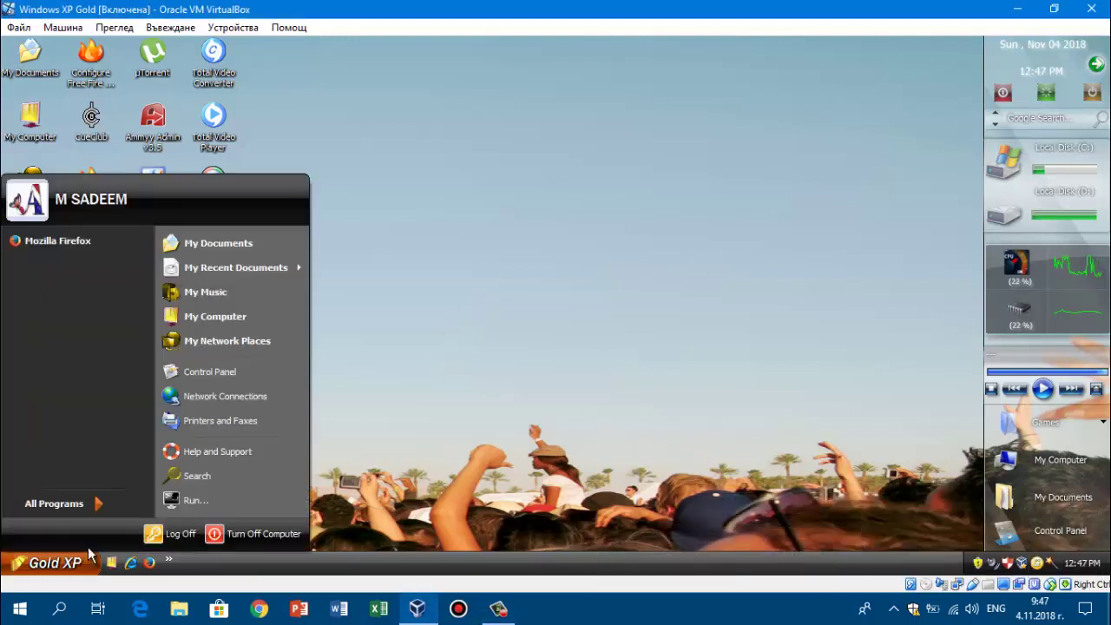
left_click(235, 317)
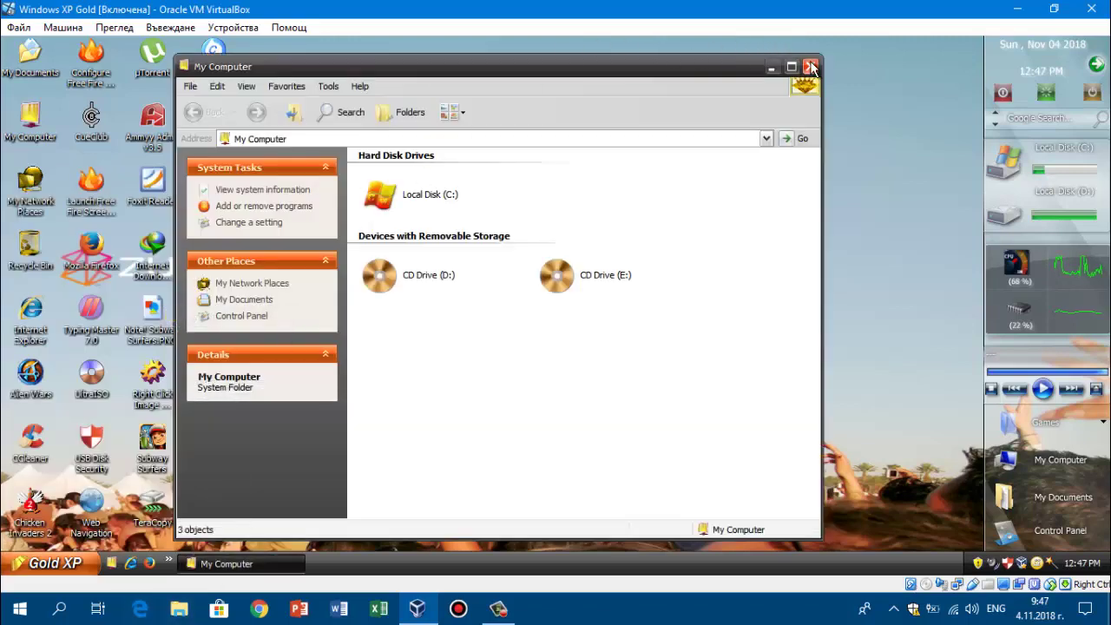
left_click(810, 67)
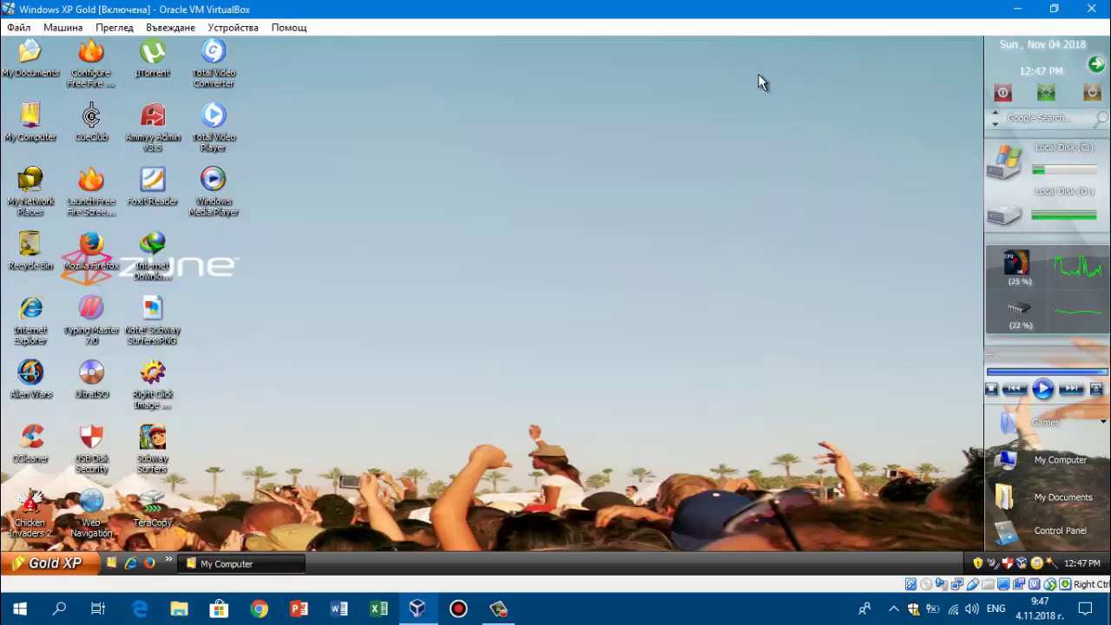
View the Help and Support Center home page from the Start menu and close it
left_click(68, 566)
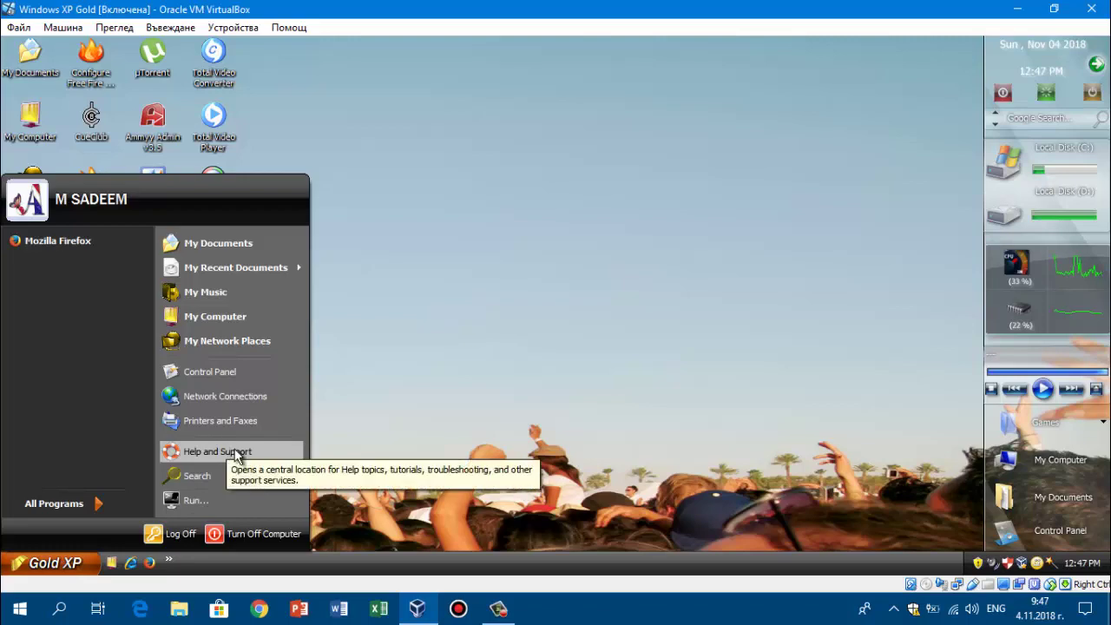
left_click(501, 611)
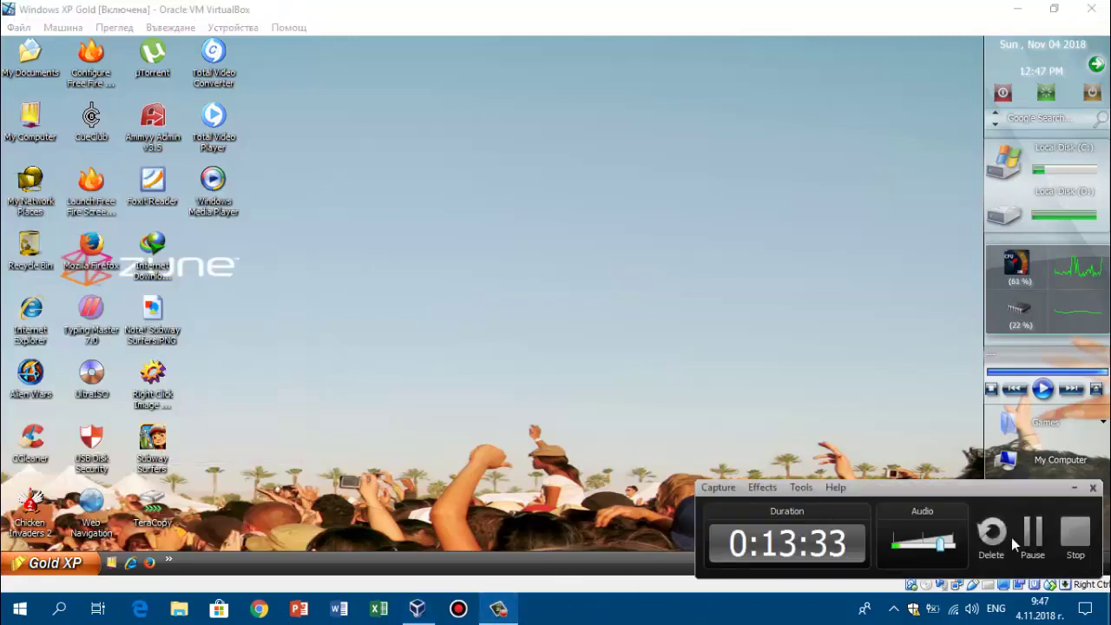
left_click(816, 151)
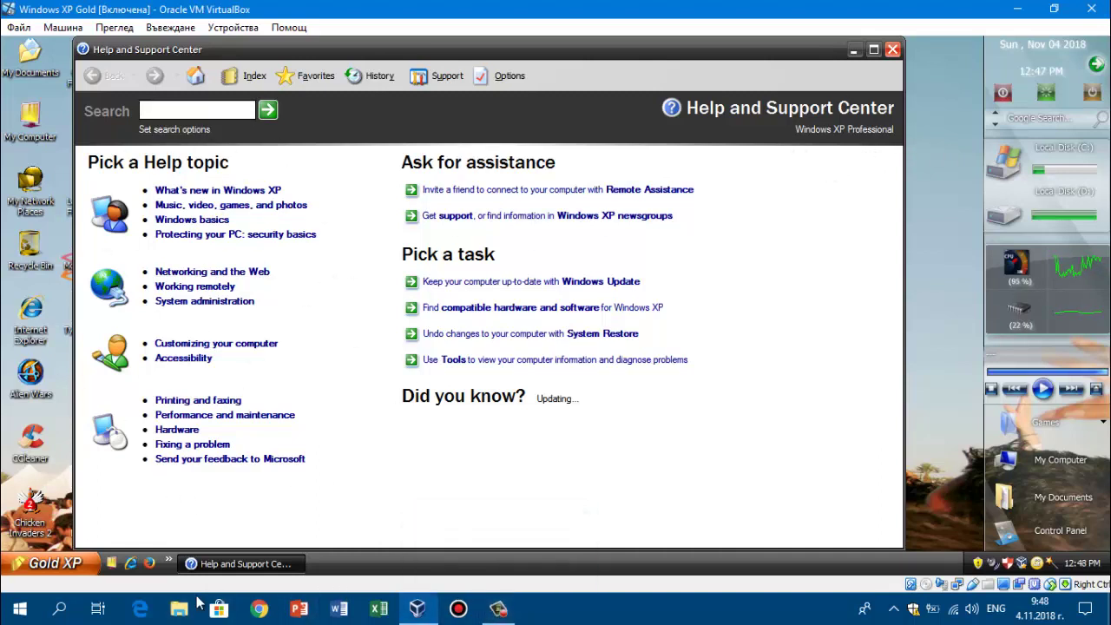
left_click(459, 608)
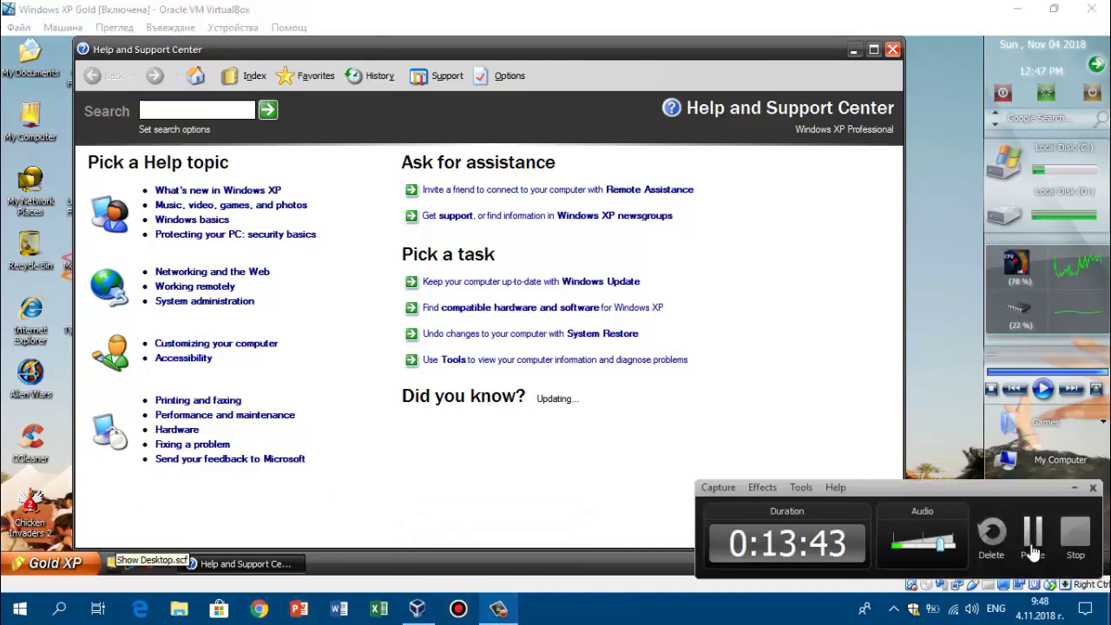
left_click(1033, 553)
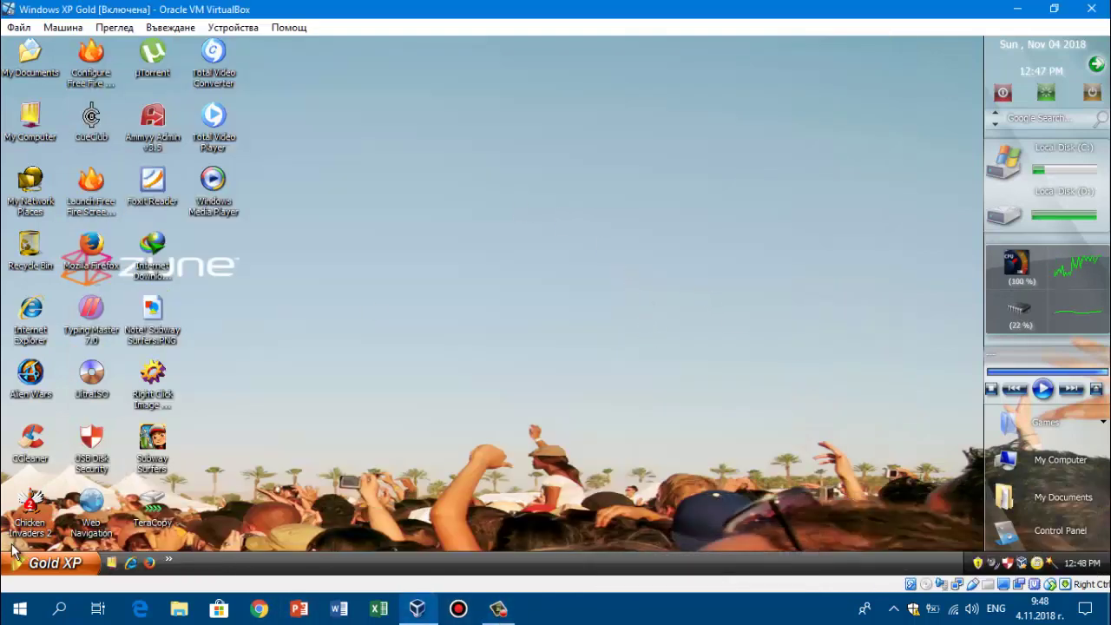
Open Search from the Start menu, view the other search options and return to the file search criteria
left_click(20, 562)
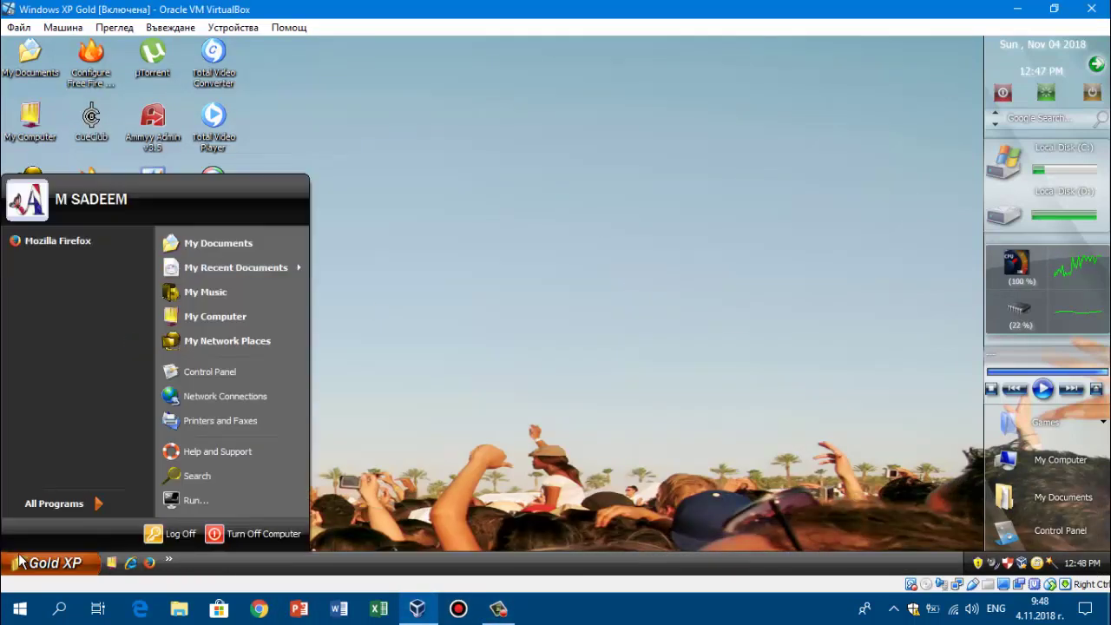
left_click(187, 470)
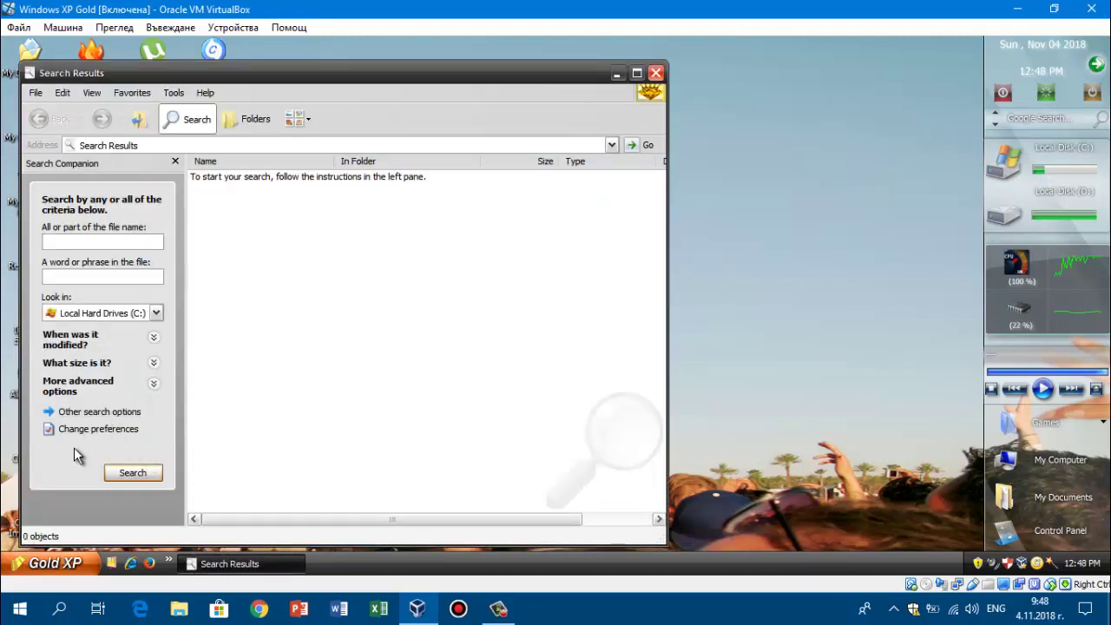
left_click(64, 414)
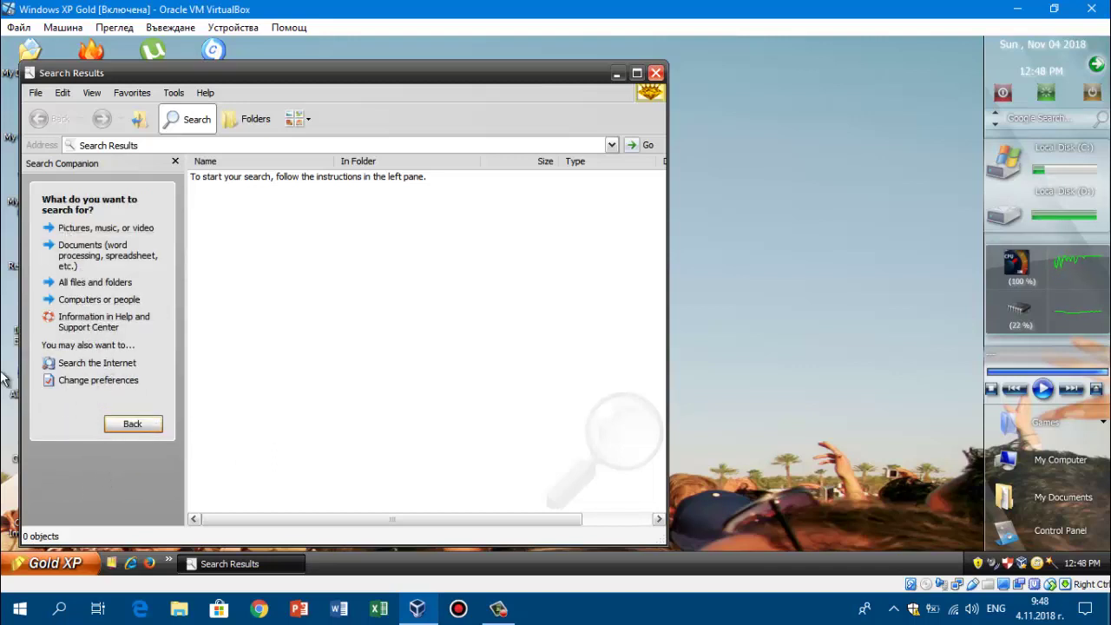
left_click(133, 423)
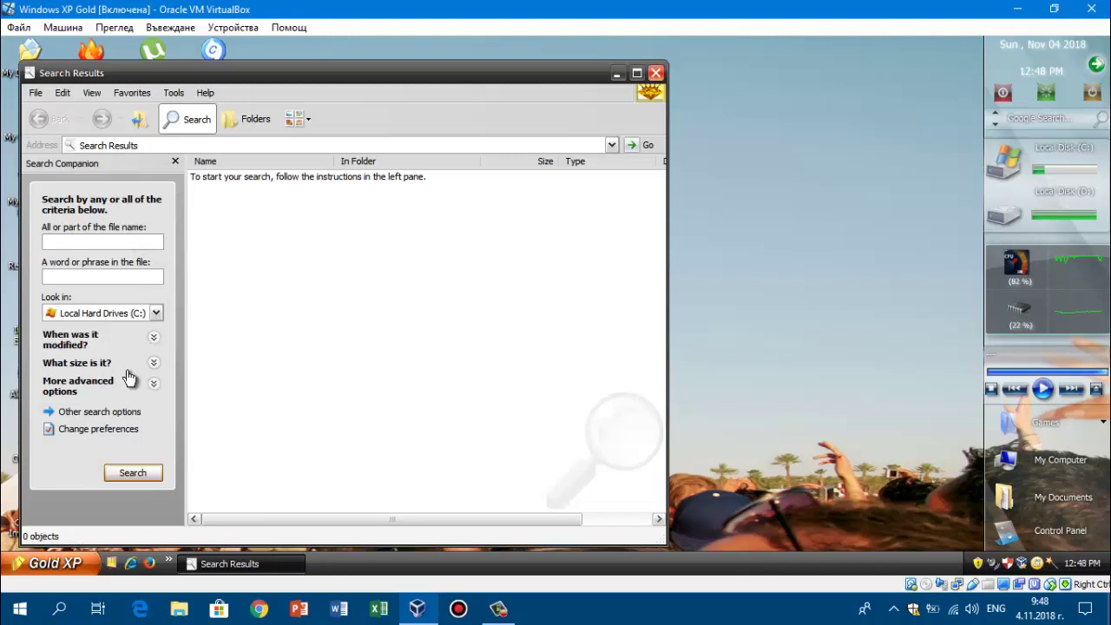
Set Search Companion to use an animated screen character in its preferences and close the search window
left_click(154, 385)
scroll(156, 439, "down", 1)
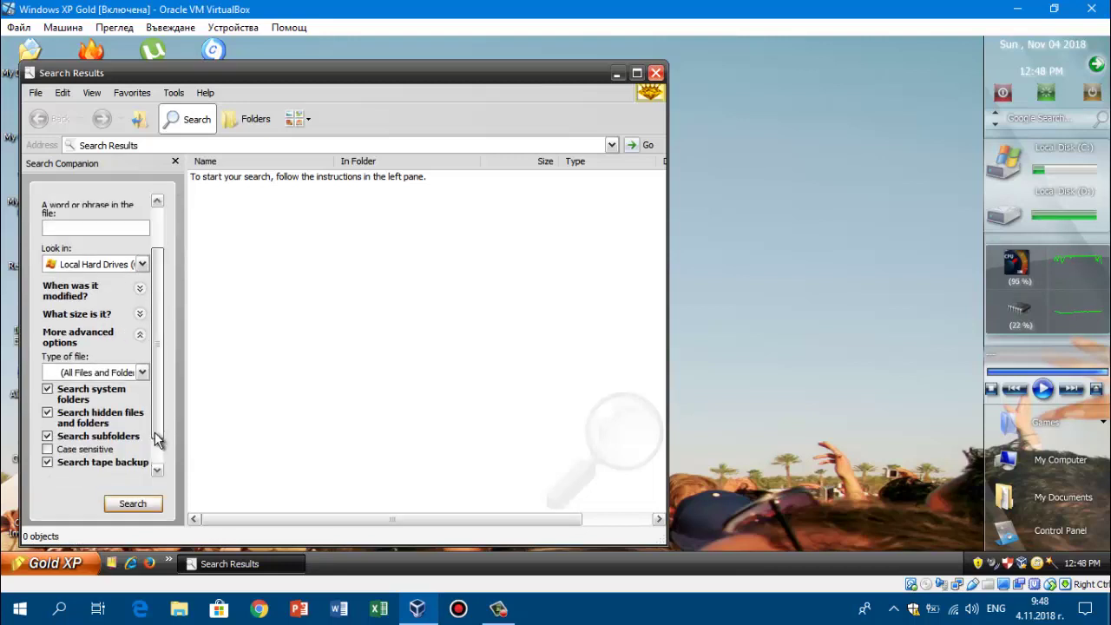
scroll(156, 439, "down", 1)
scroll(168, 444, "up", 1)
scroll(169, 445, "down", 1)
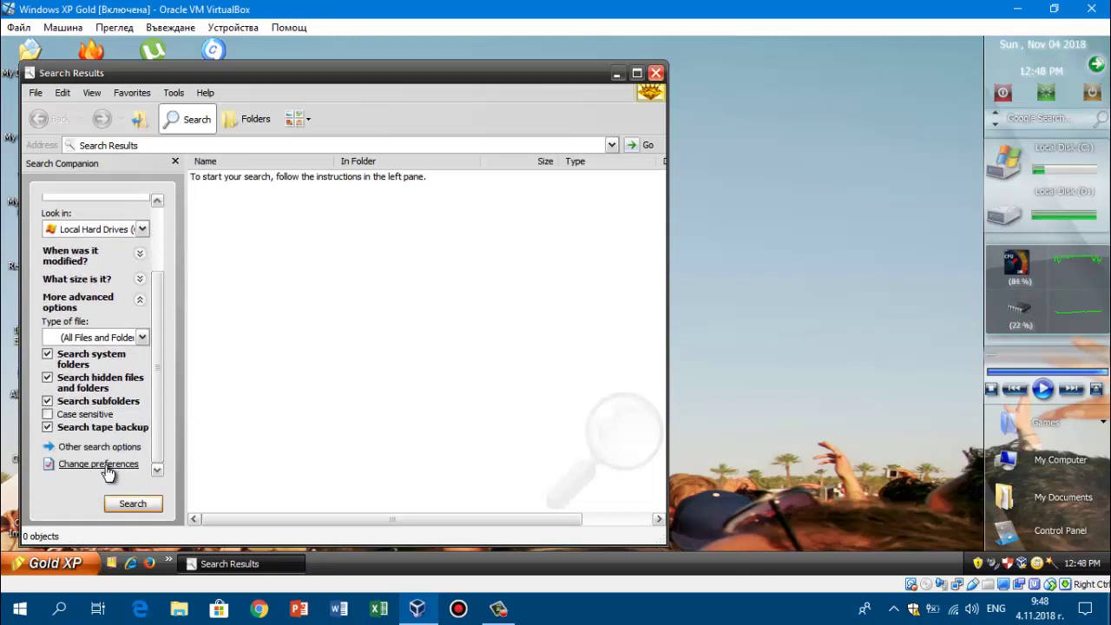
left_click(98, 464)
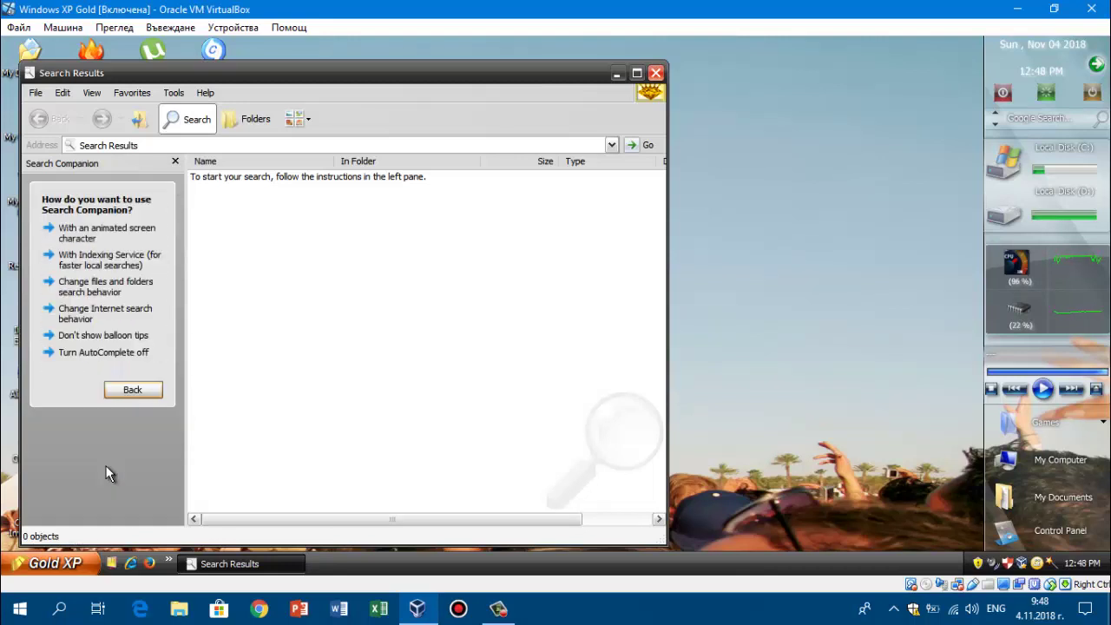
left_click(128, 232)
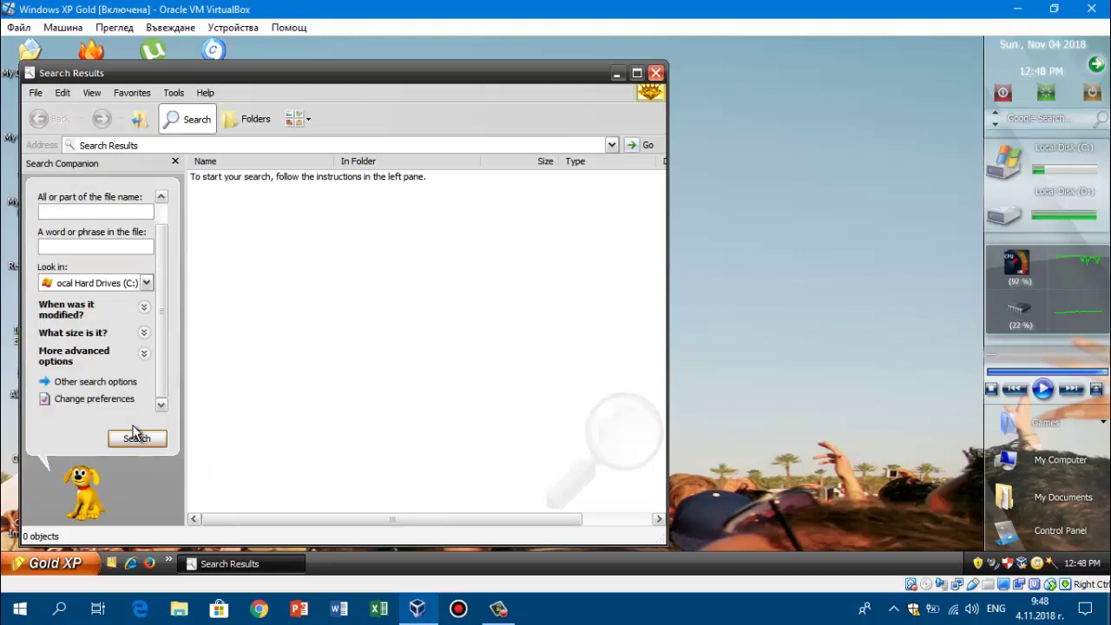
left_click(656, 73)
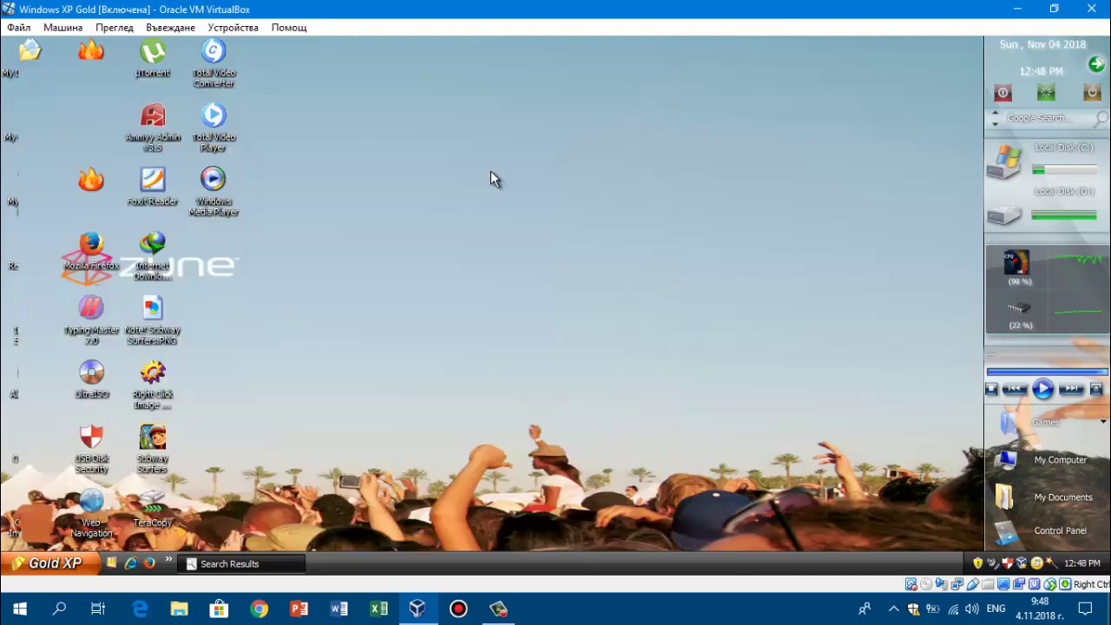
Reopen Search from the Start menu to check the animated character and close the window
left_click(43, 562)
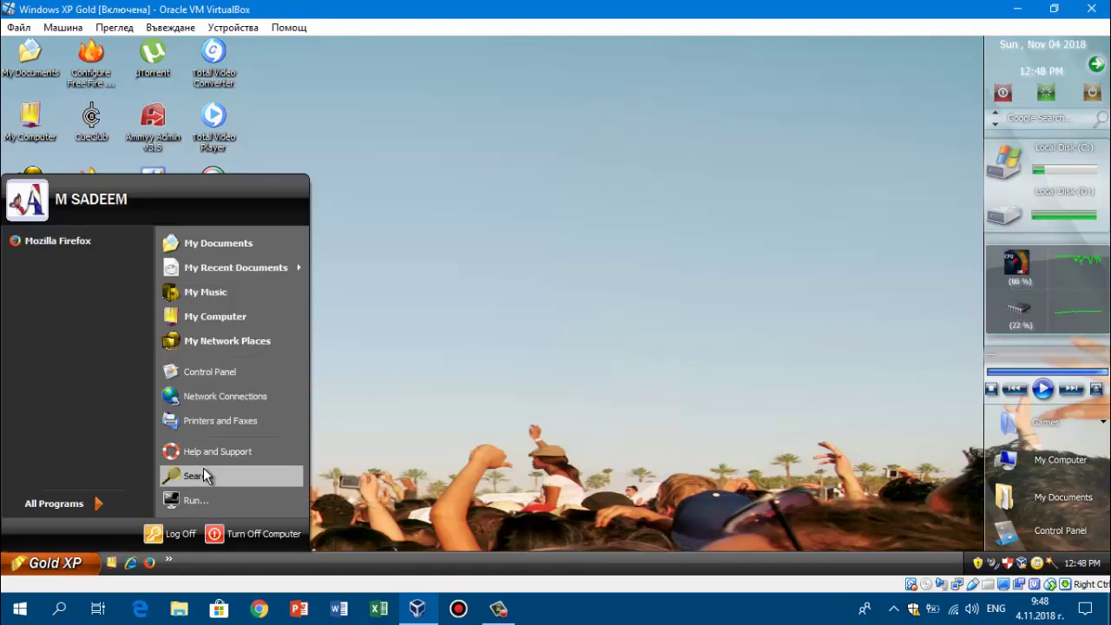
left_click(203, 470)
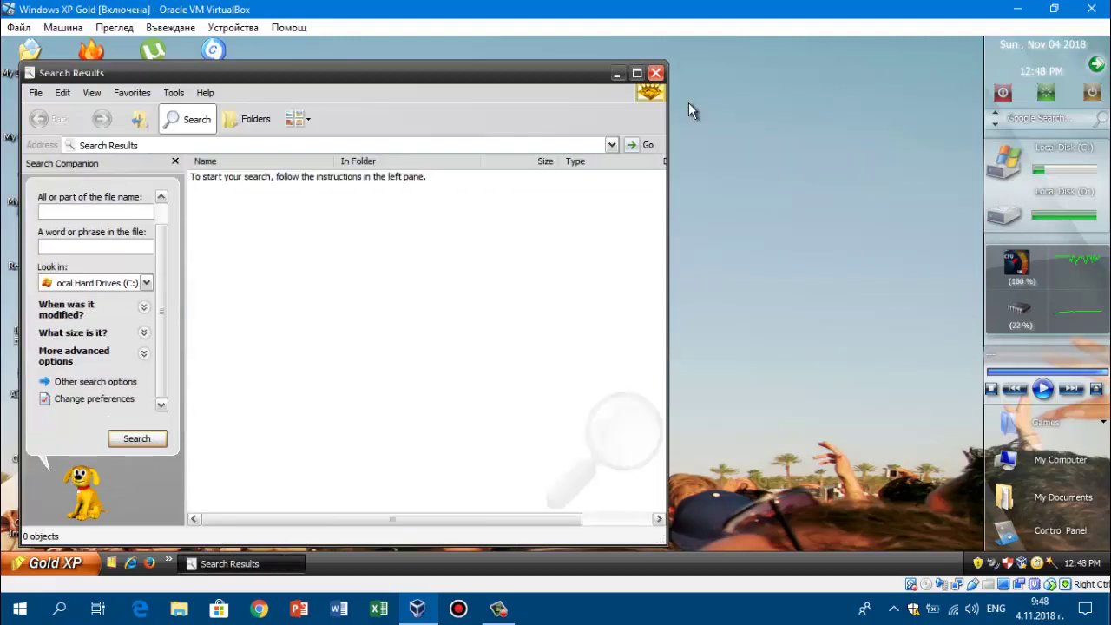
left_click(656, 73)
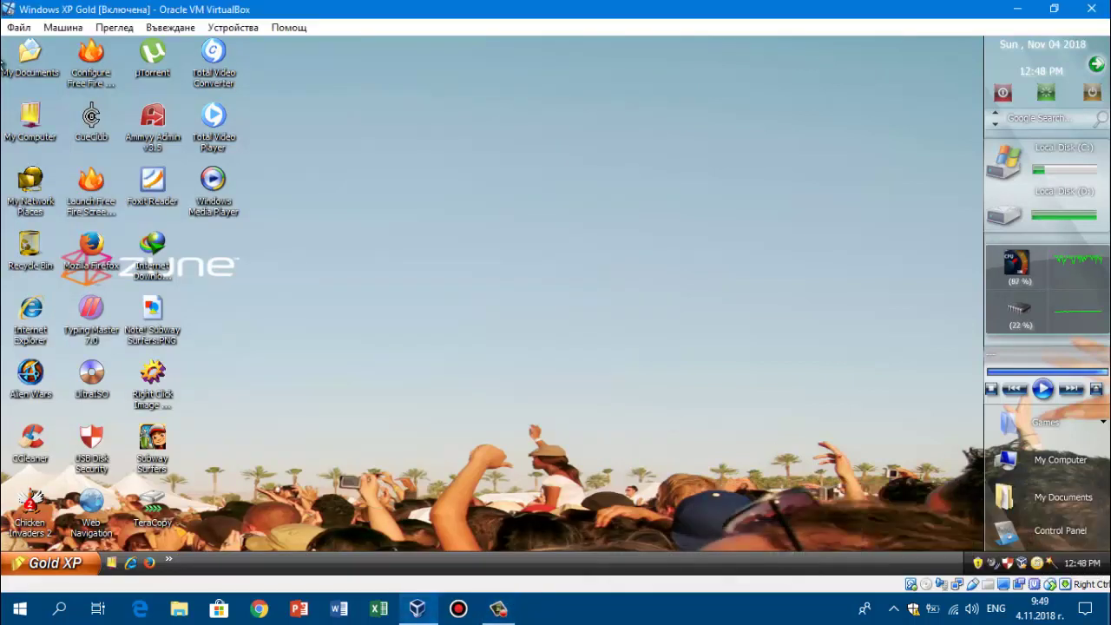
Open My Computer from the desktop sidebar twice, closing its window each time
left_click(1044, 460)
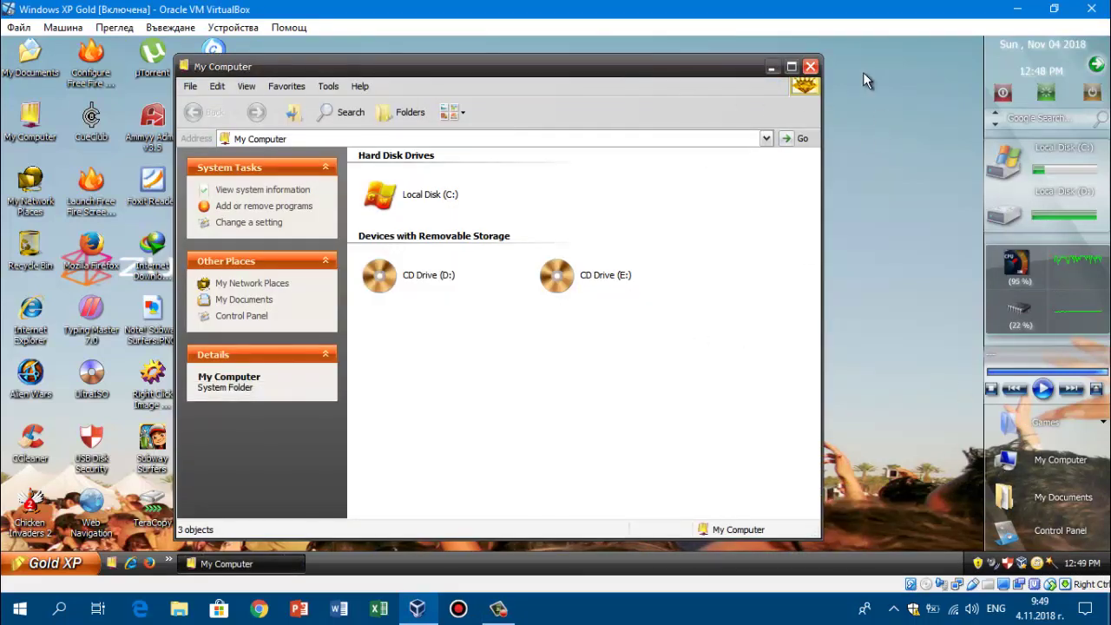
left_click(810, 67)
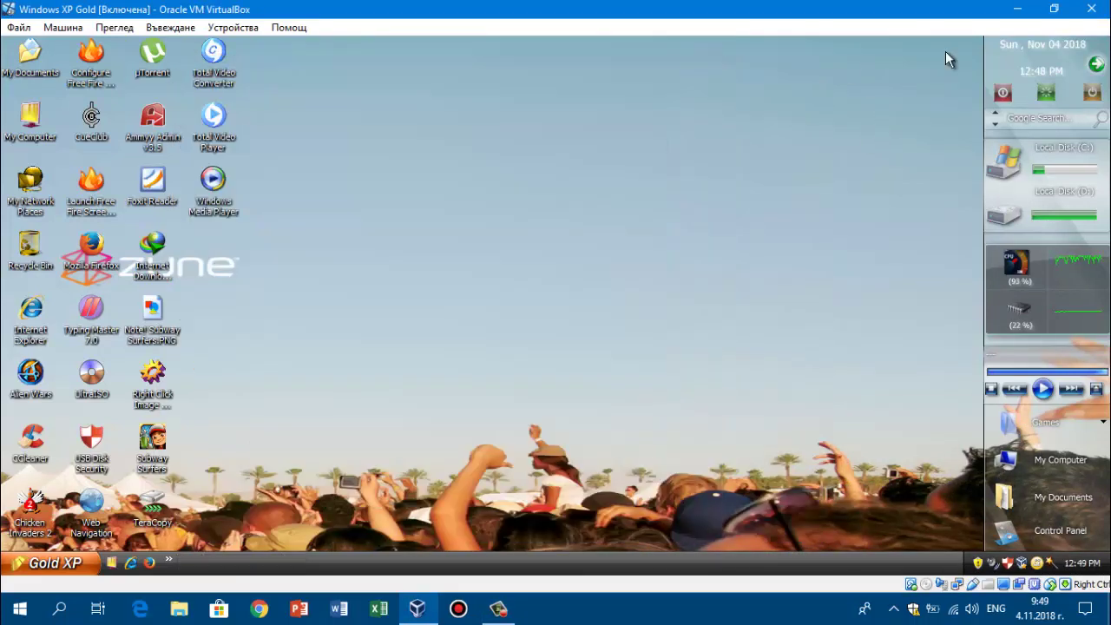
left_click(1042, 465)
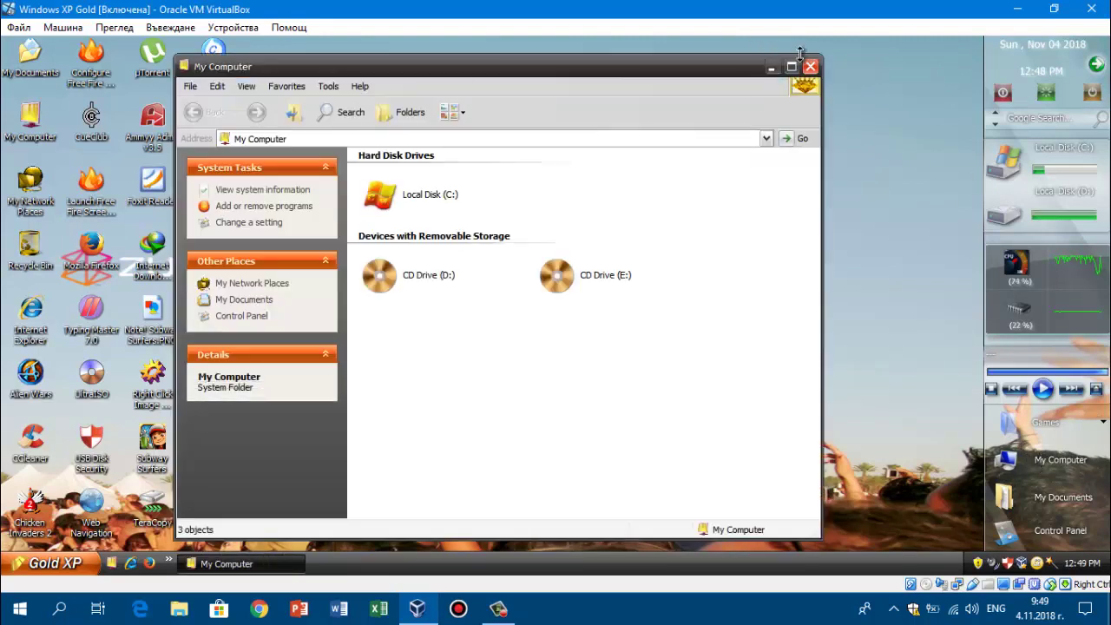
left_click(810, 67)
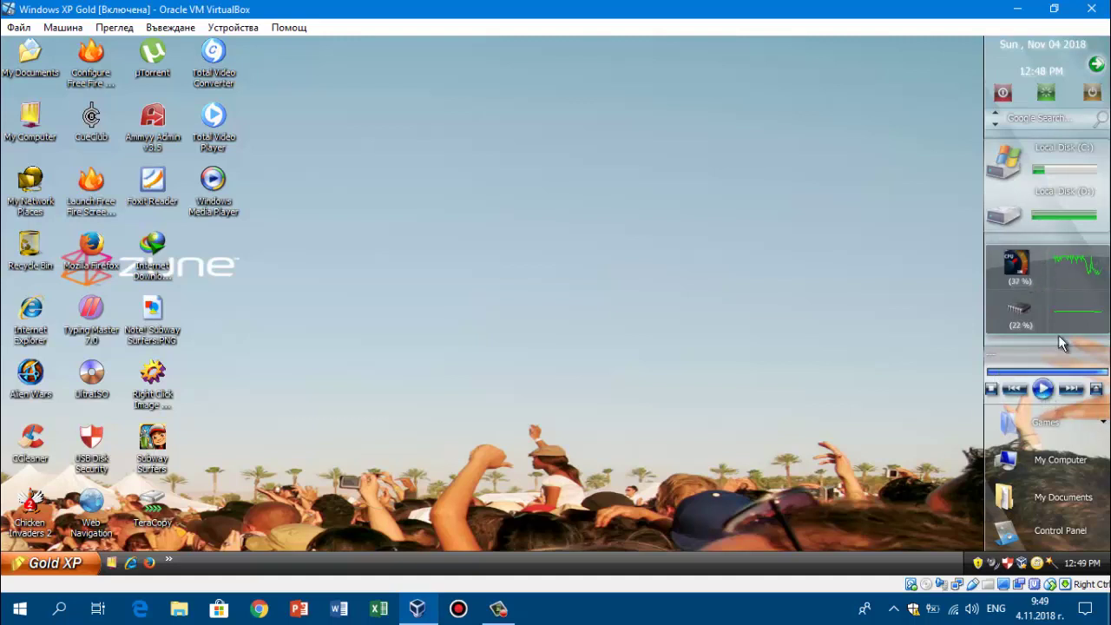
Examine the Applications, Processes, Performance, Networking and Users pages of Windows Task Manager and close it
right_click(862, 559)
left_click(902, 518)
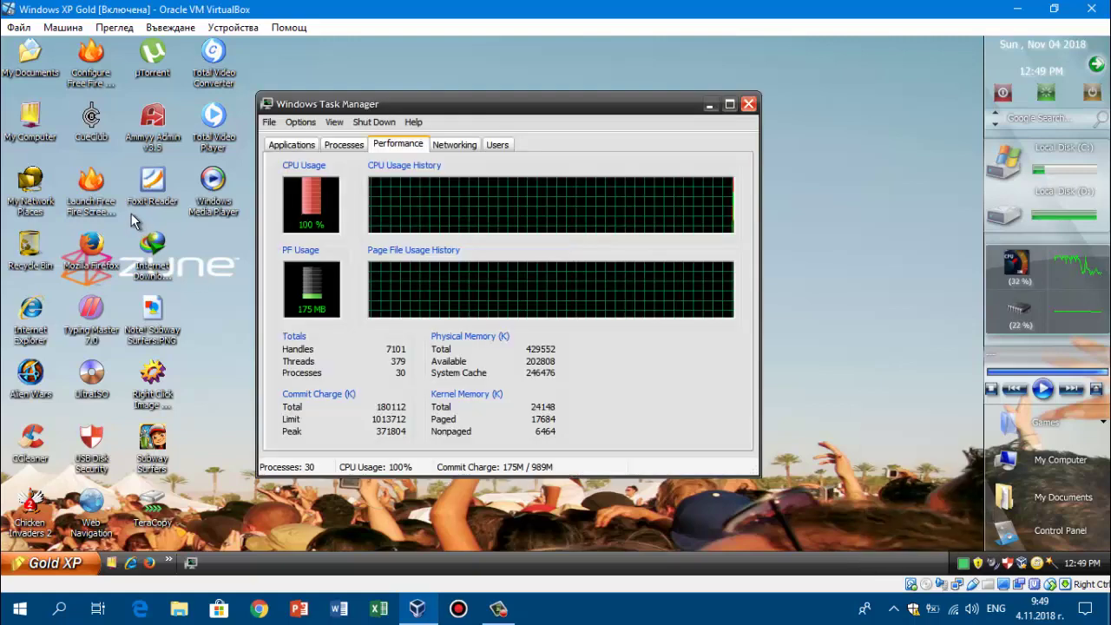
left_click(293, 144)
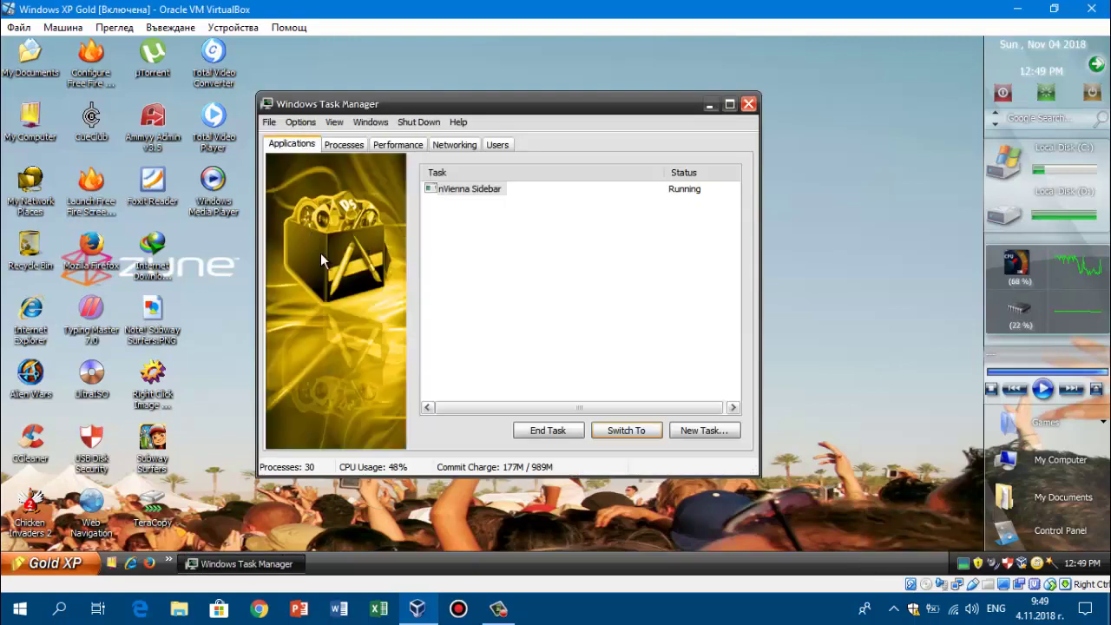
left_click(343, 143)
left_click(294, 144)
left_click(346, 146)
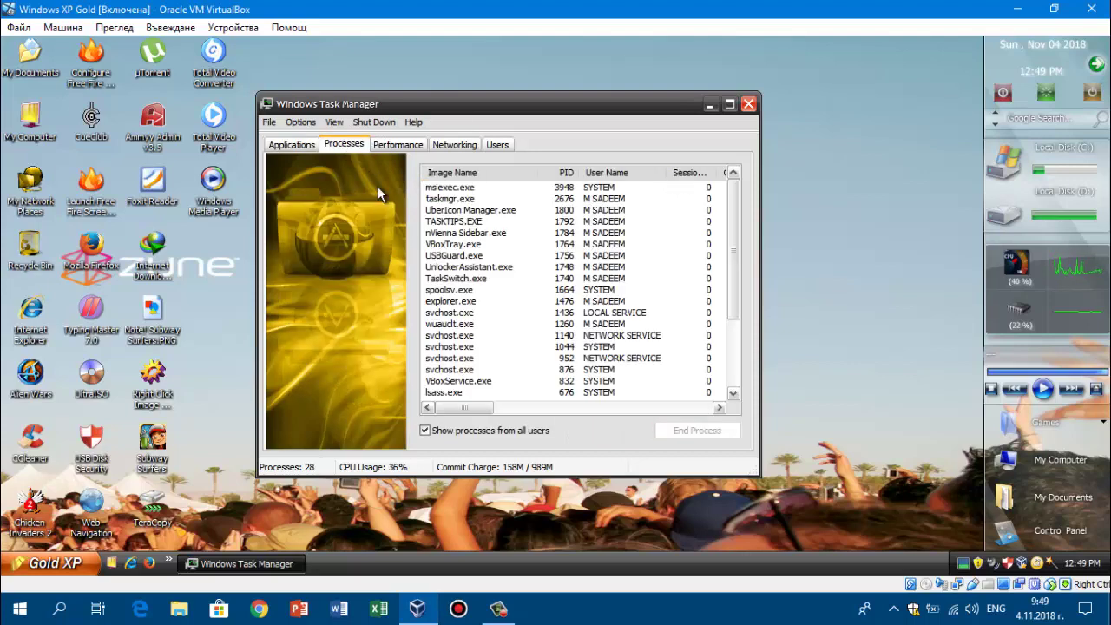
left_click(401, 145)
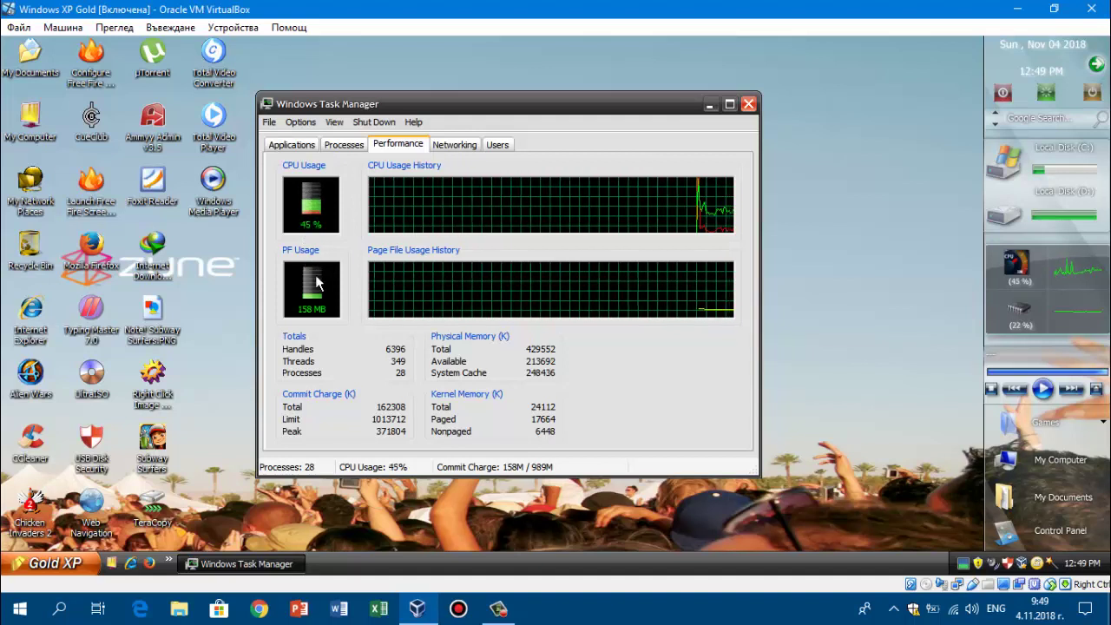
left_click(450, 146)
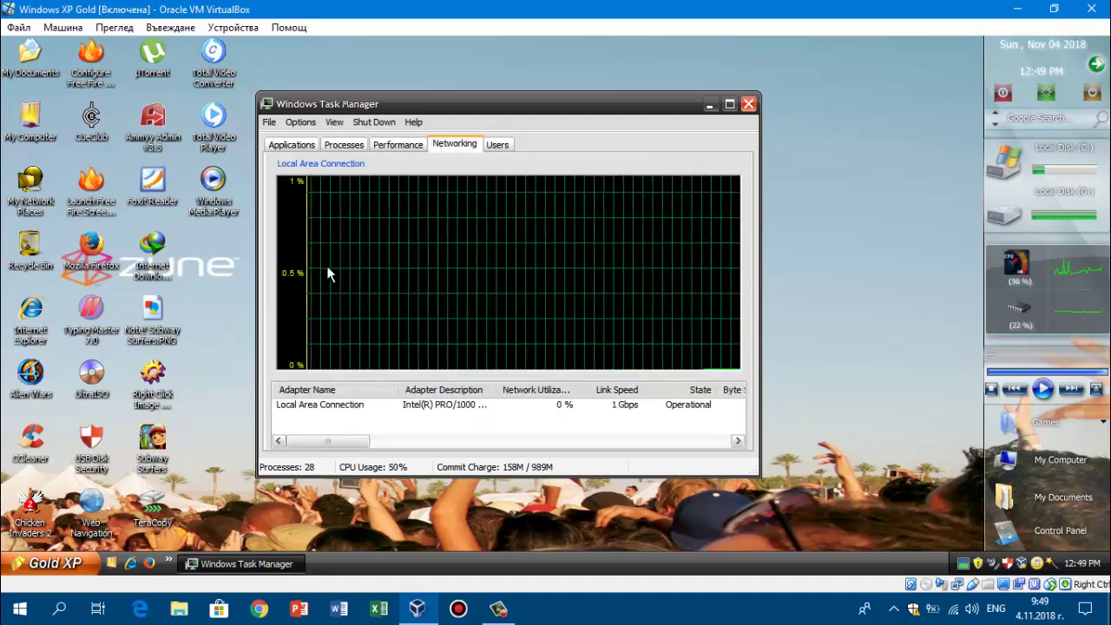
left_click(499, 145)
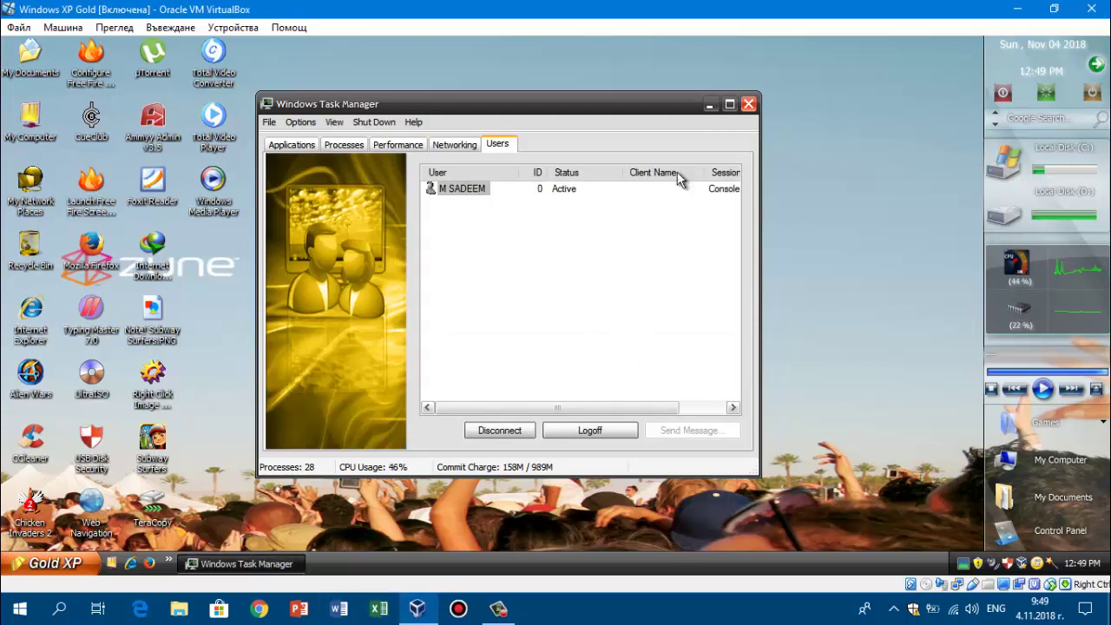
left_click(748, 105)
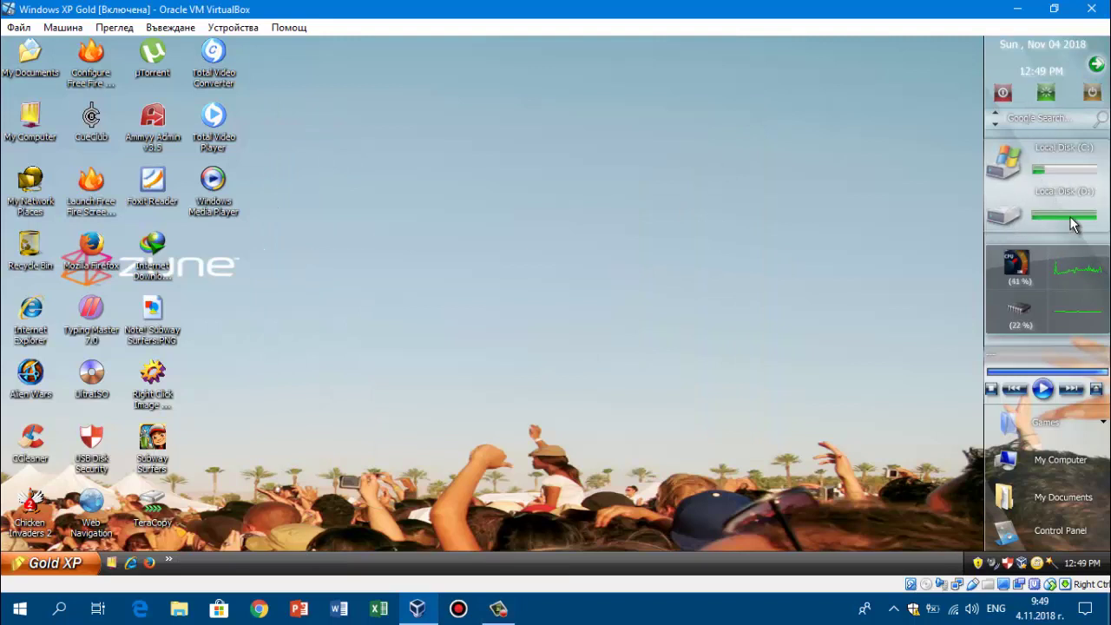
Open Local Disk (C:) from the sidebar and close it, then try drive D: and skip the disk request
left_click(1008, 165)
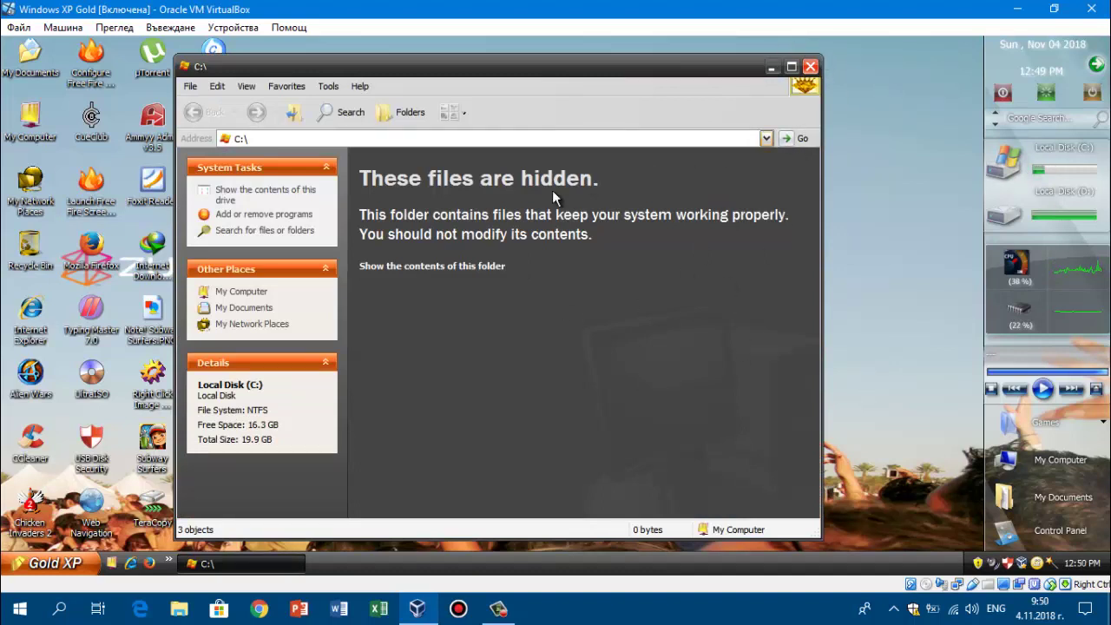
left_click(814, 72)
left_click(1004, 214)
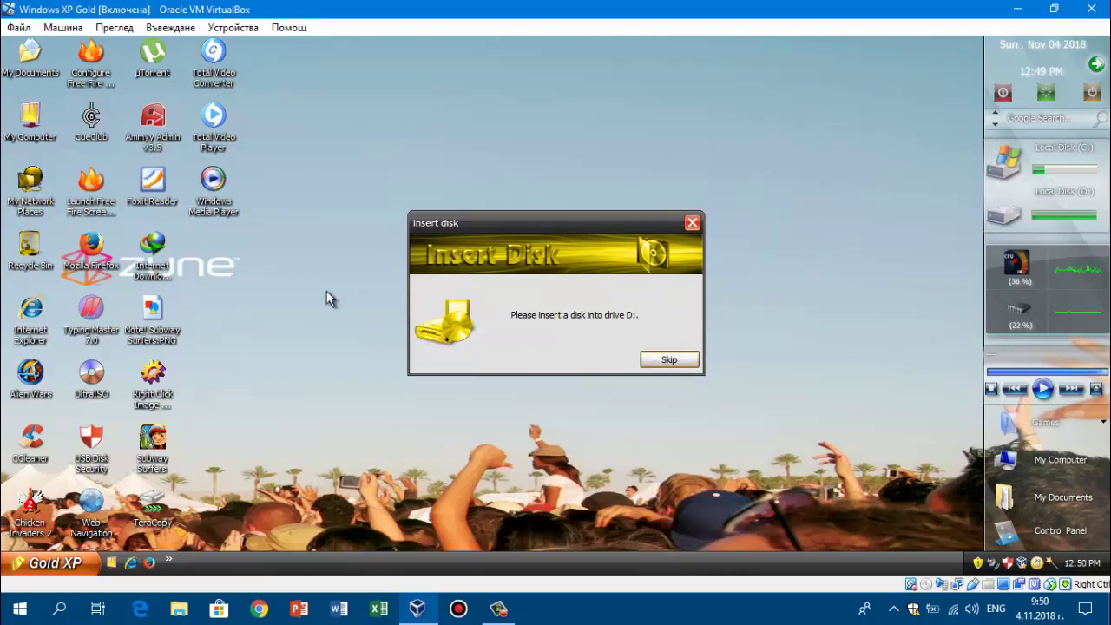
left_click(661, 360)
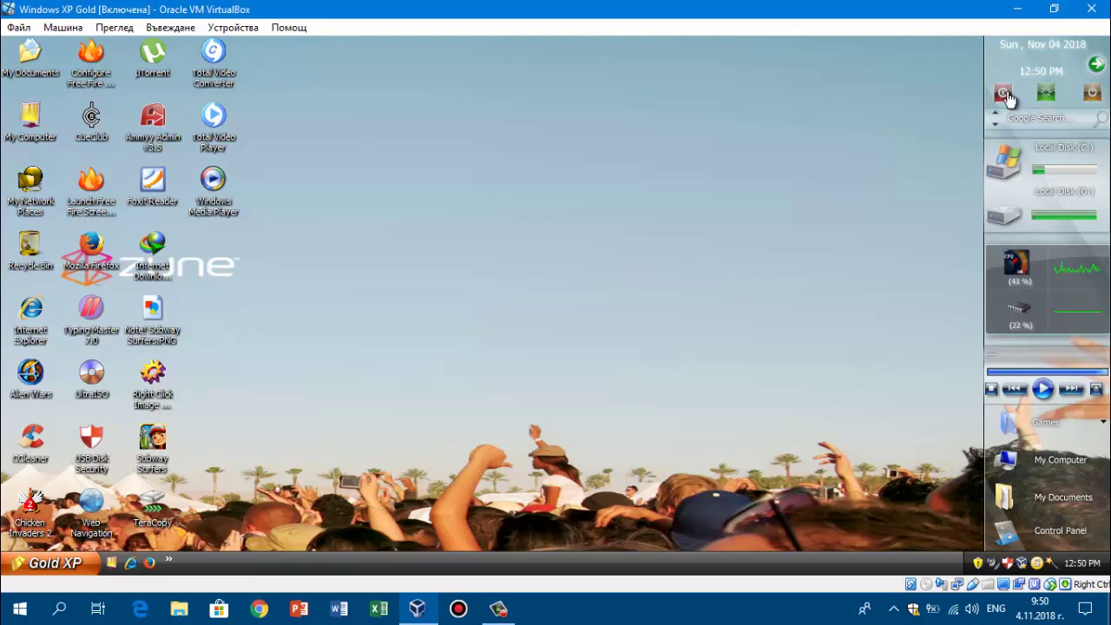
left_click(512, 609)
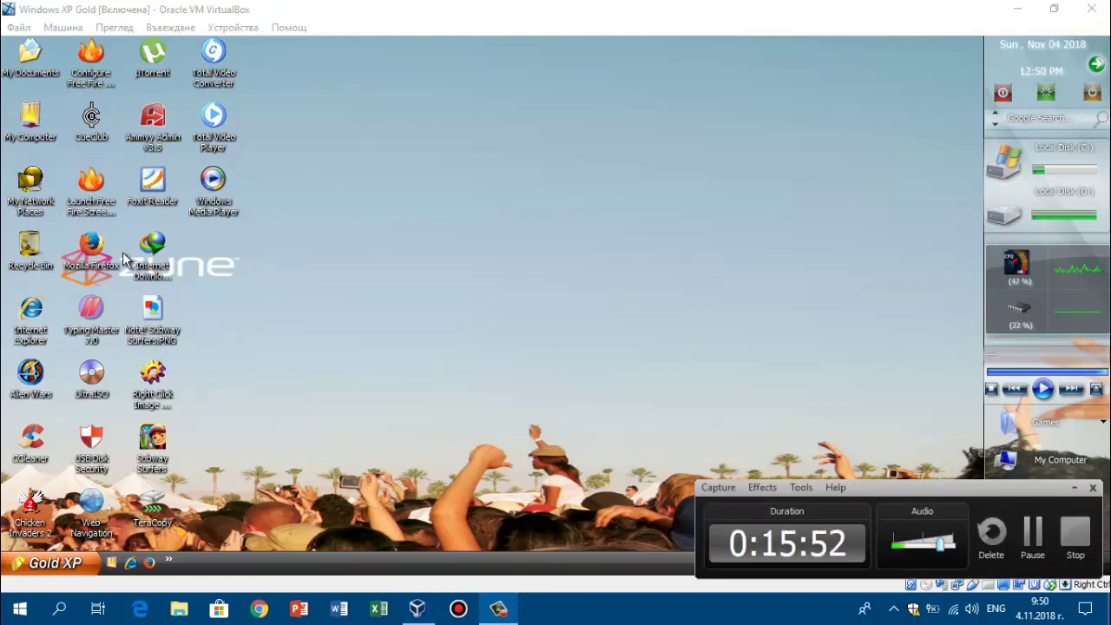
left_click(1032, 534)
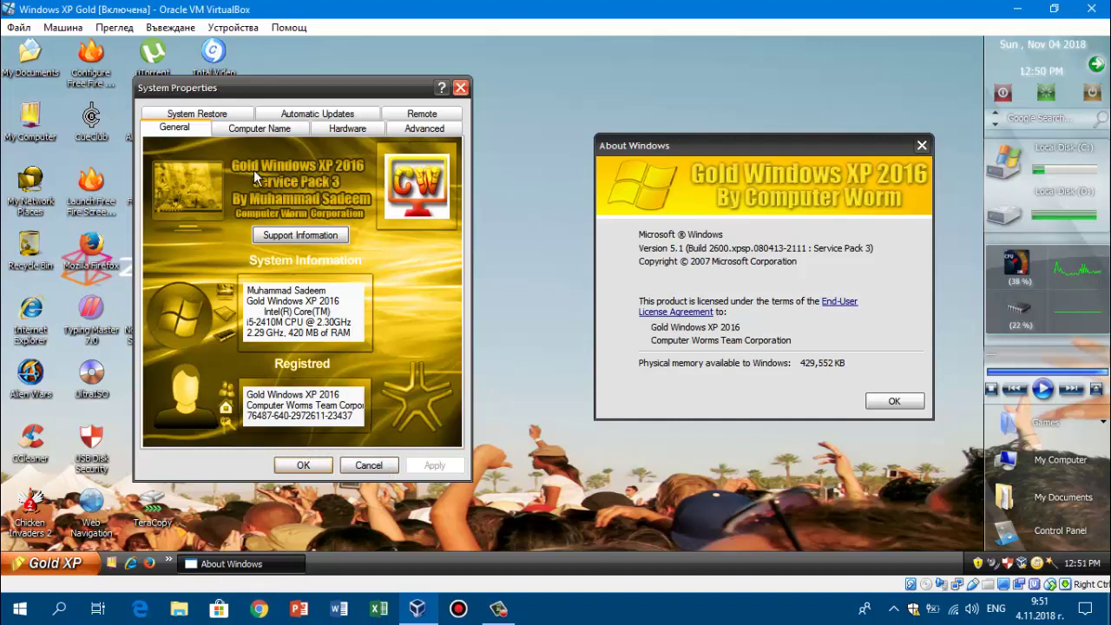
View the Computer Name and Hardware pages of System Properties, return to General, and reposition the About Windows dialog
left_click(261, 129)
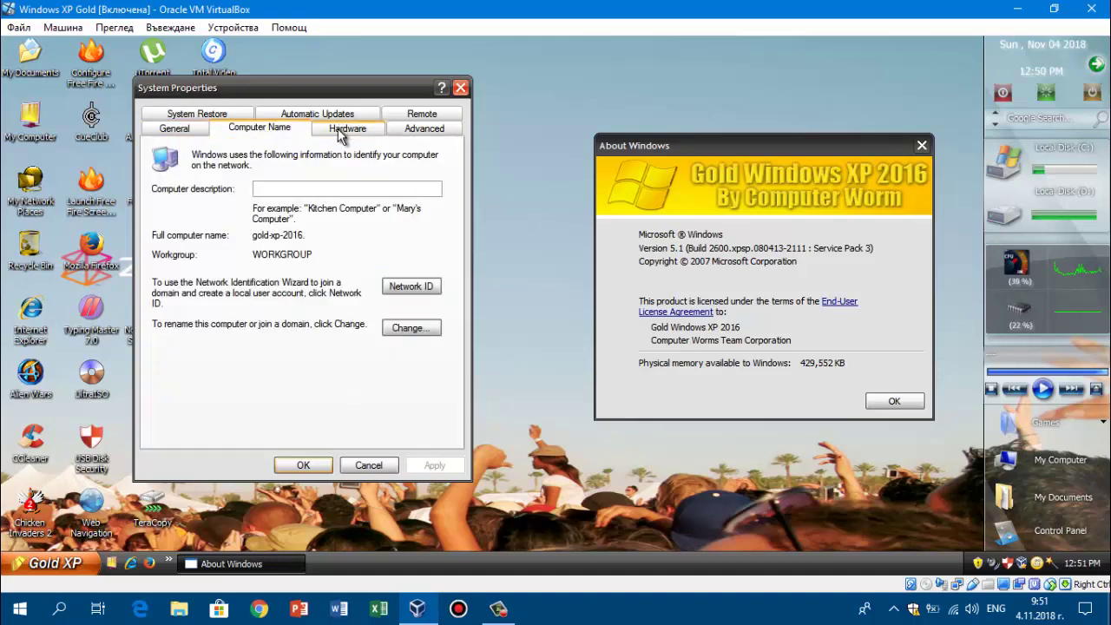
left_click(340, 130)
left_click(178, 128)
left_click(714, 145)
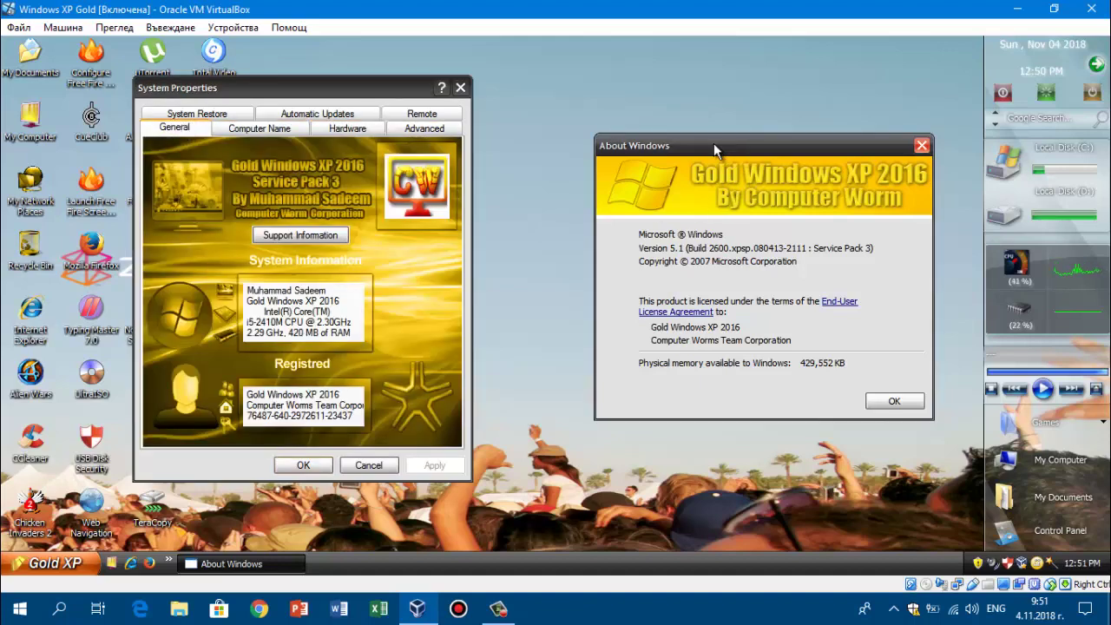
left_click_drag(713, 148, 739, 141)
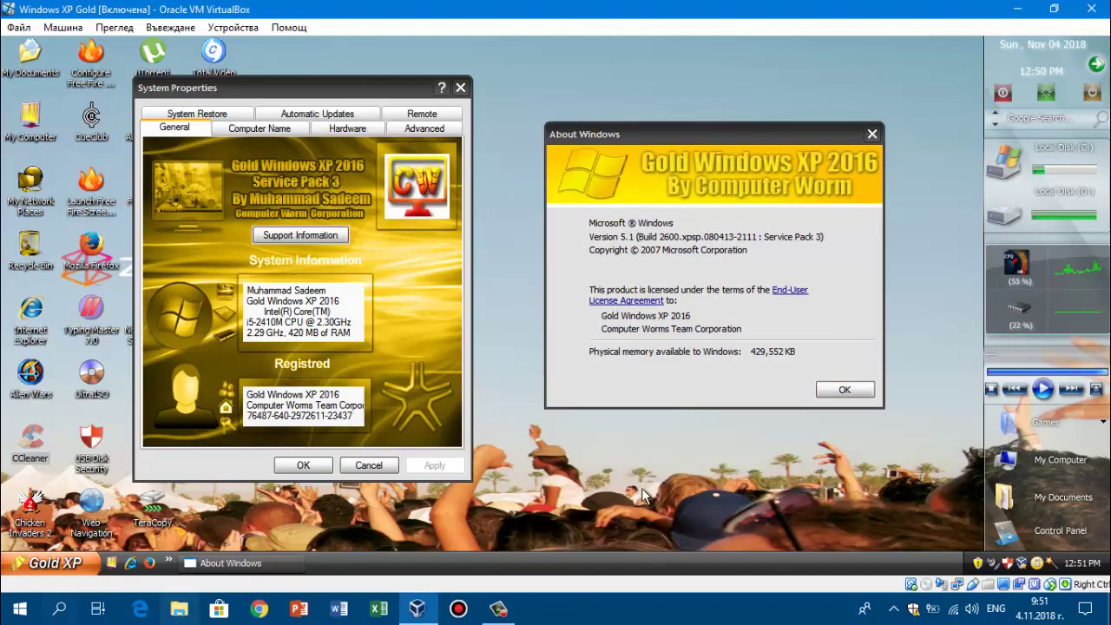
Open CCleaner from the desktop to view its Cleaner page, close it, and dismiss its monitoring notification
double_click(32, 438)
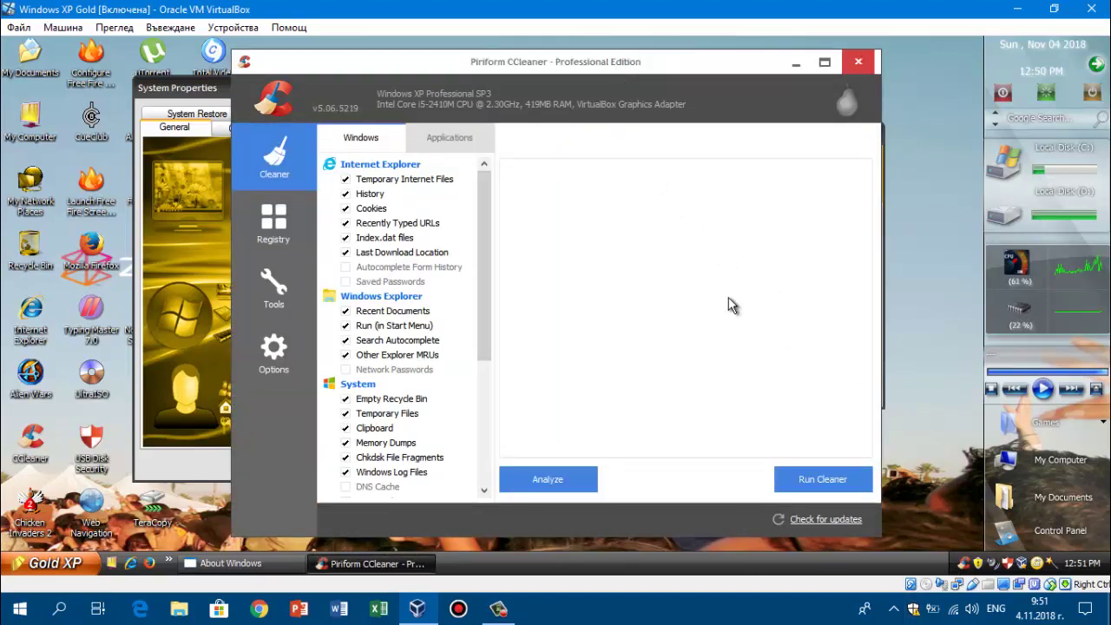
left_click_drag(482, 314, 496, 273)
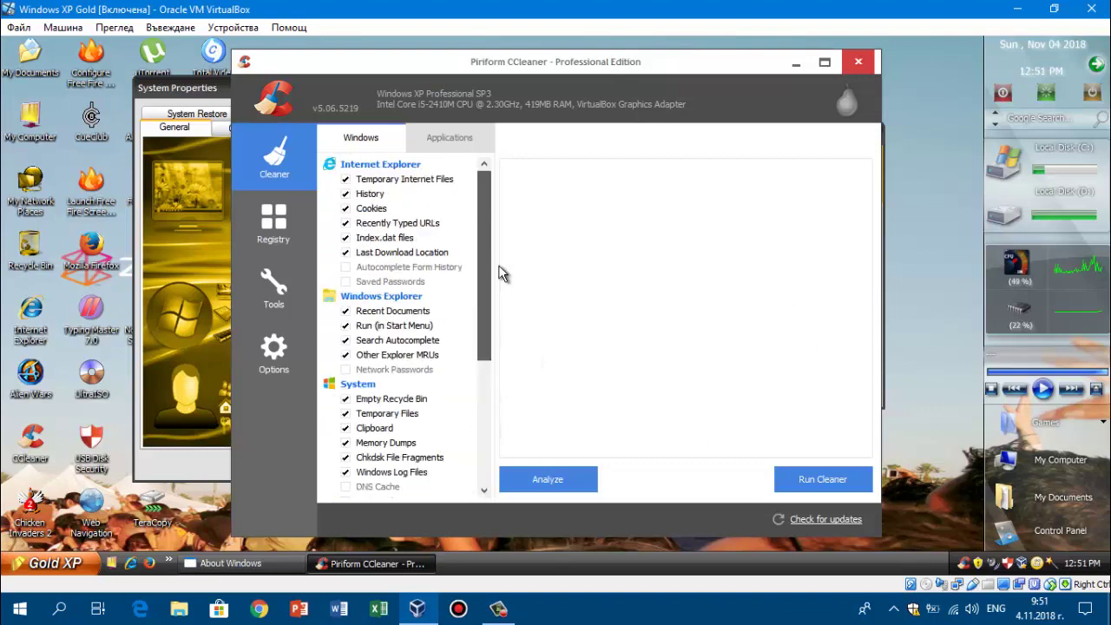
left_click(863, 64)
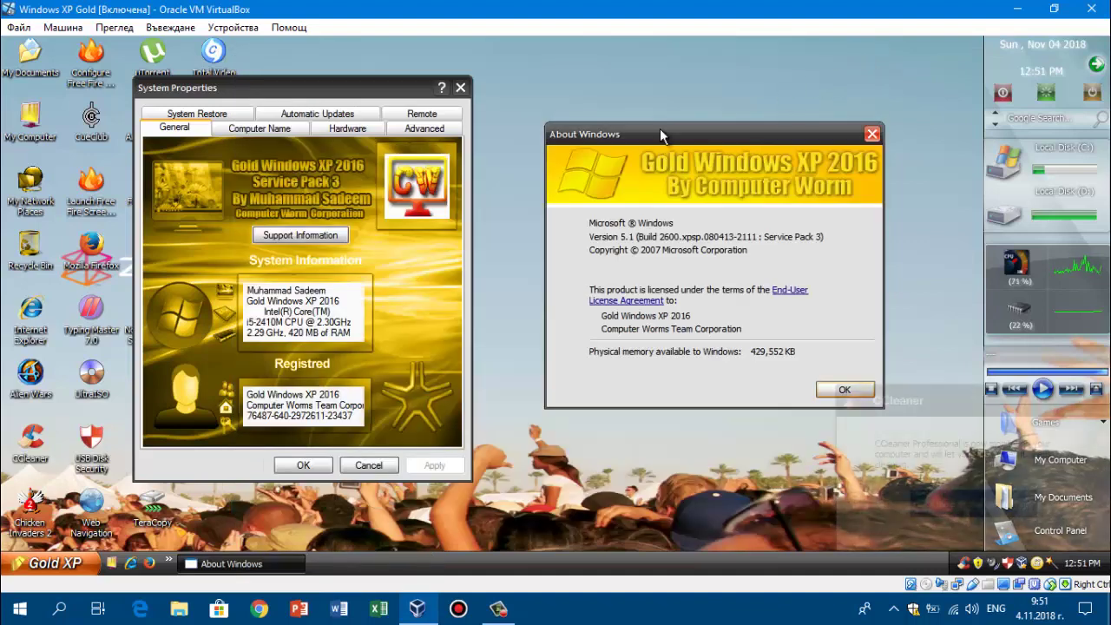
left_click_drag(660, 129, 681, 136)
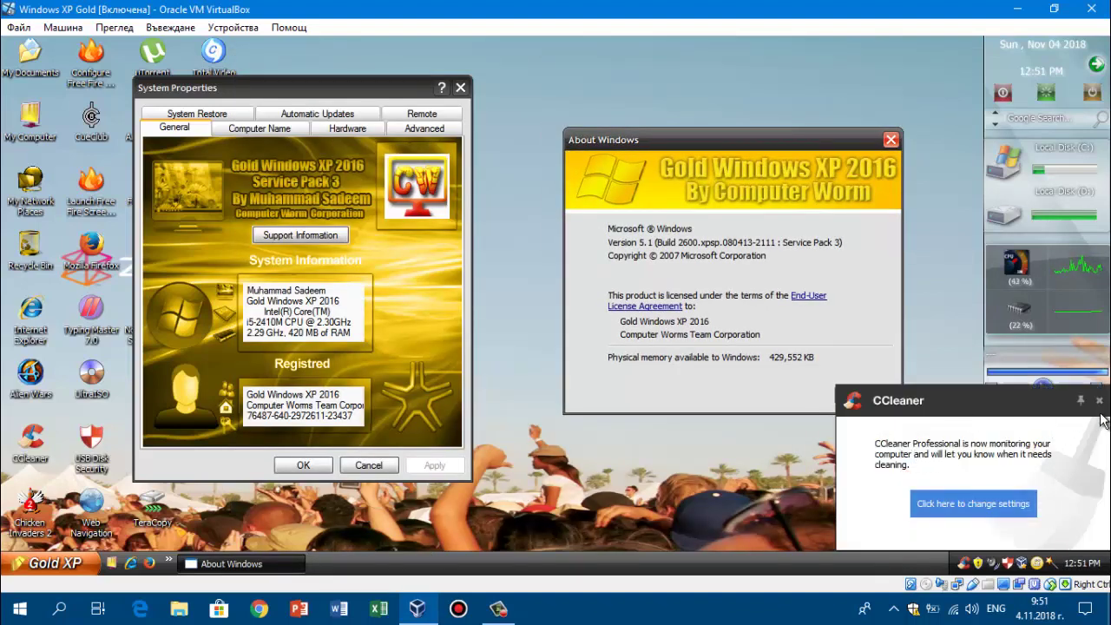
left_click(1097, 401)
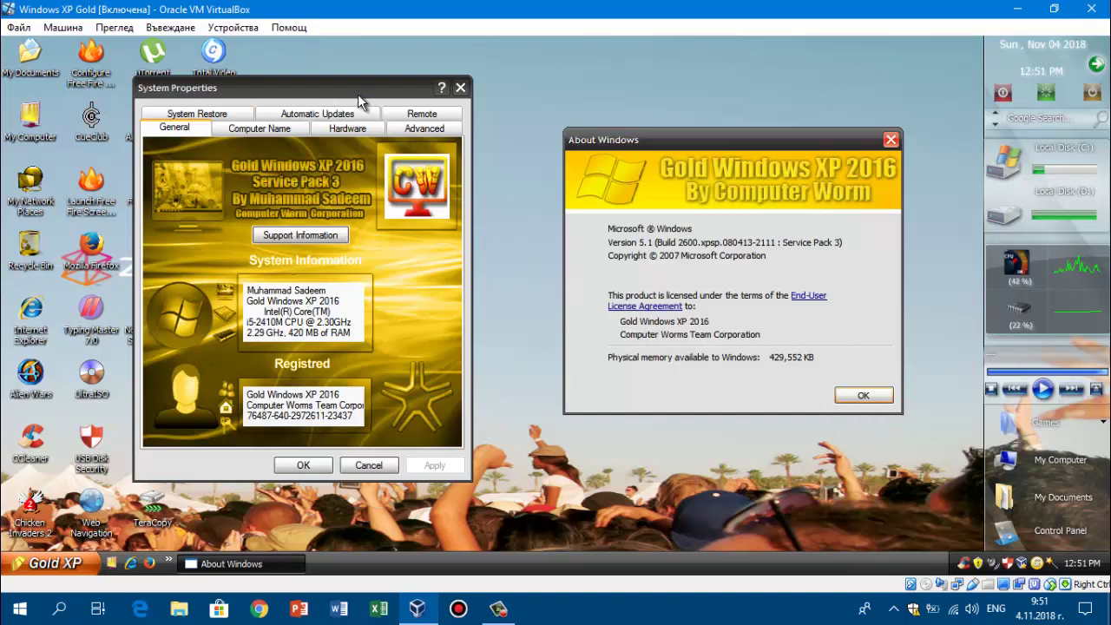
Shift the System Properties dialog slightly, and close both it and the About Windows dialog
left_click_drag(378, 90, 391, 96)
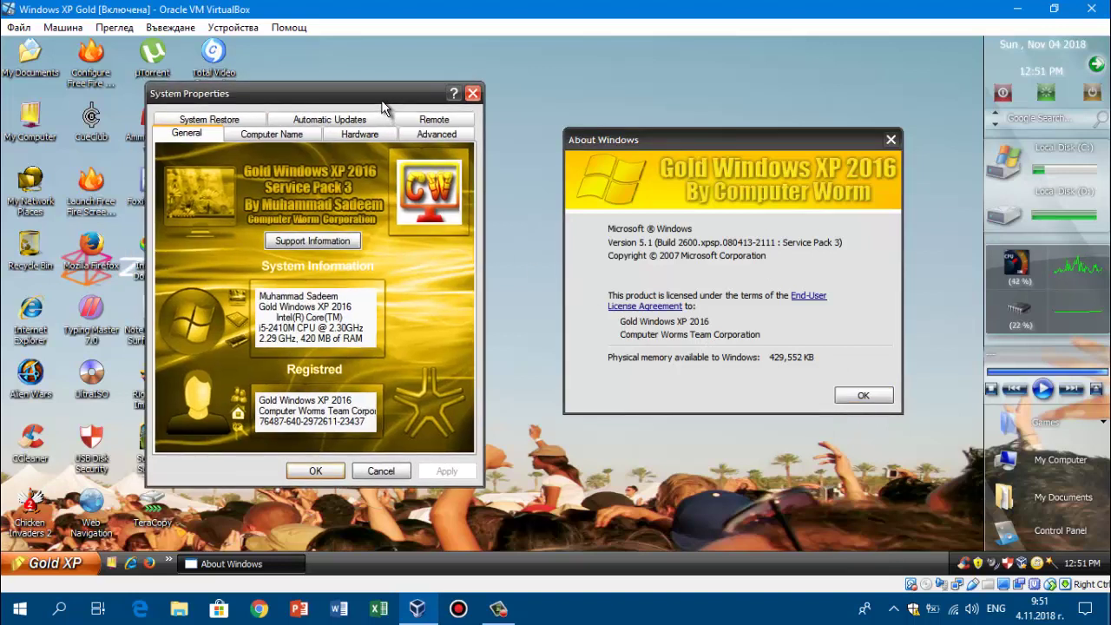
left_click(298, 469)
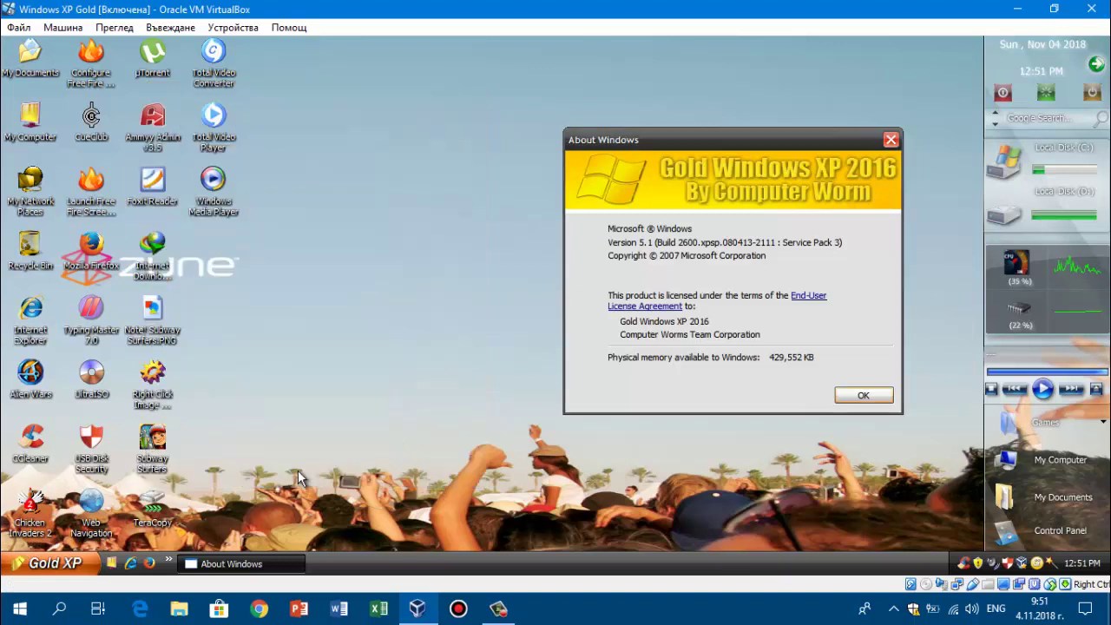
left_click(862, 397)
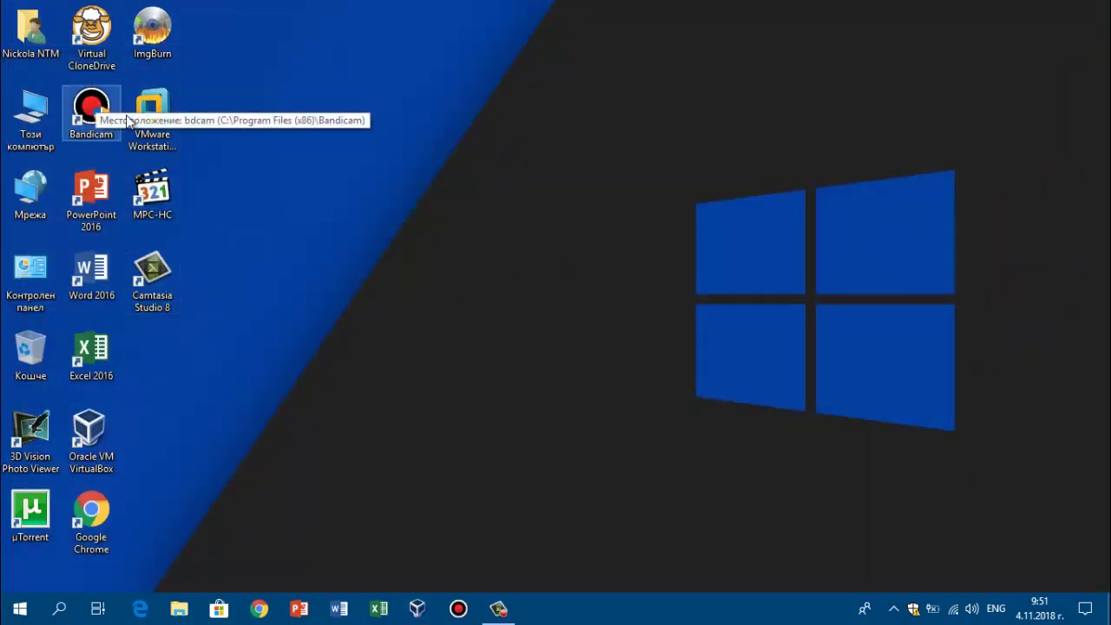
left_click(503, 609)
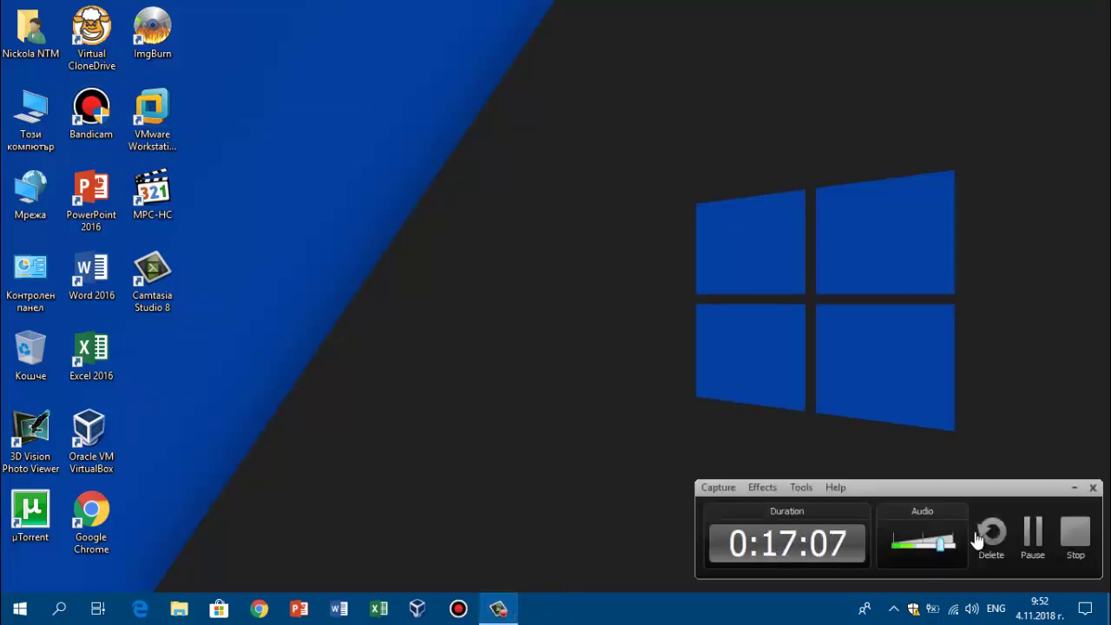